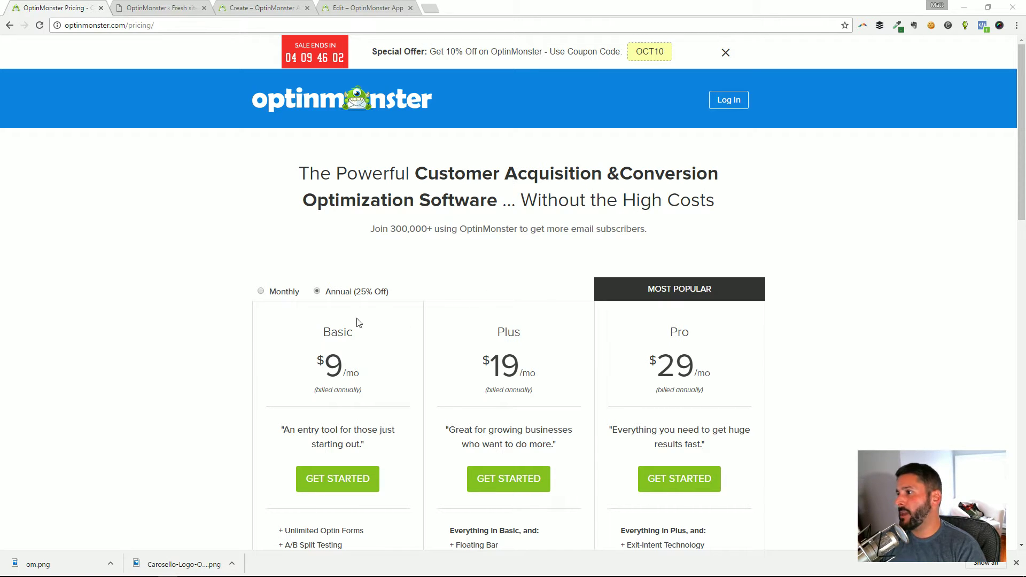
# - Examine the Basic, Plus and Pro plans on the pricing page with monthly billing selected
pyautogui.scroll(-3, 196, 292)
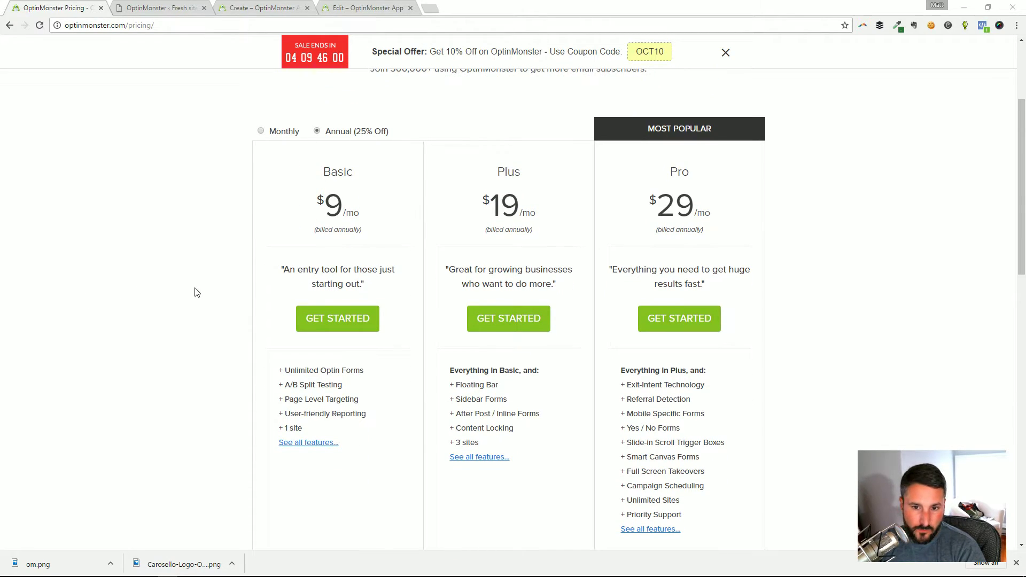
pyautogui.click(280, 131)
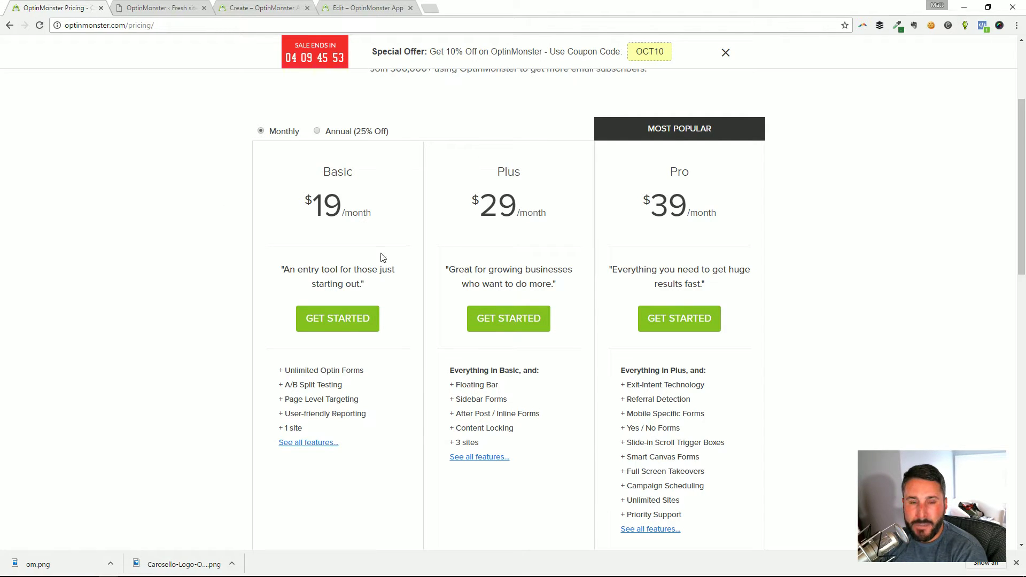
pyautogui.scroll(3, 417, 176)
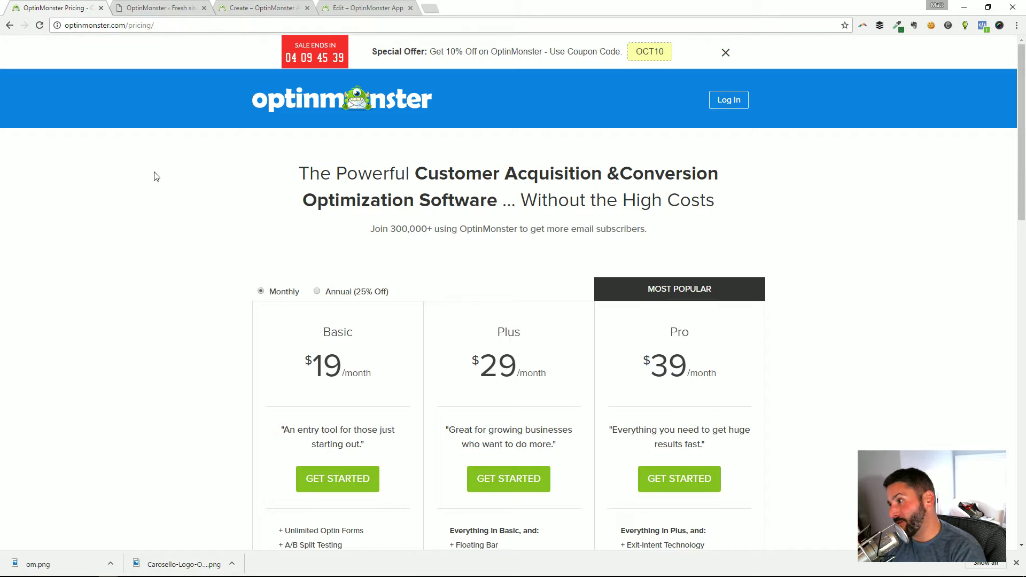
# - In the WordPress site's admin, search for new plugins with the keyword "optinmonster"
pyautogui.click(161, 7)
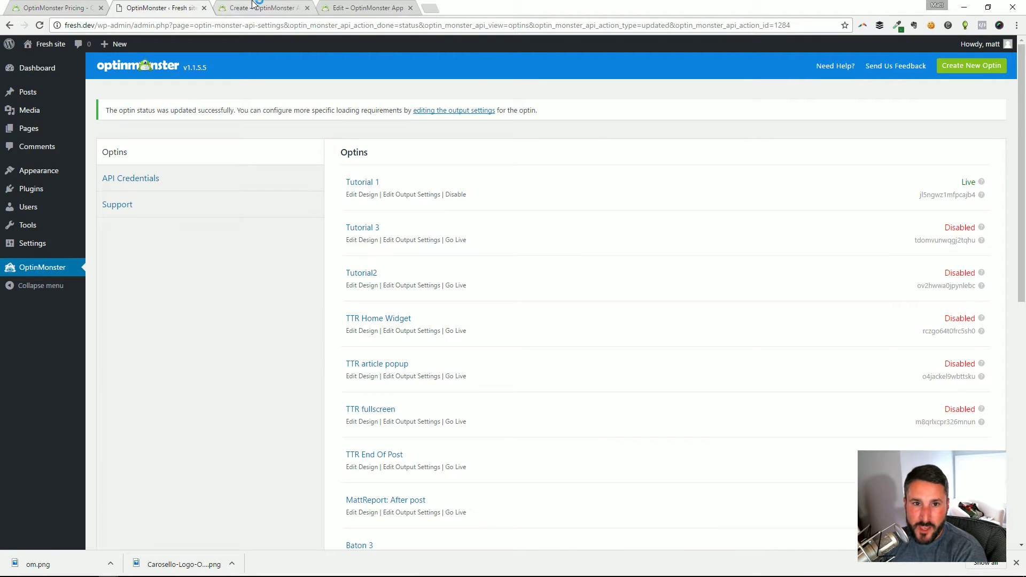
pyautogui.click(58, 191)
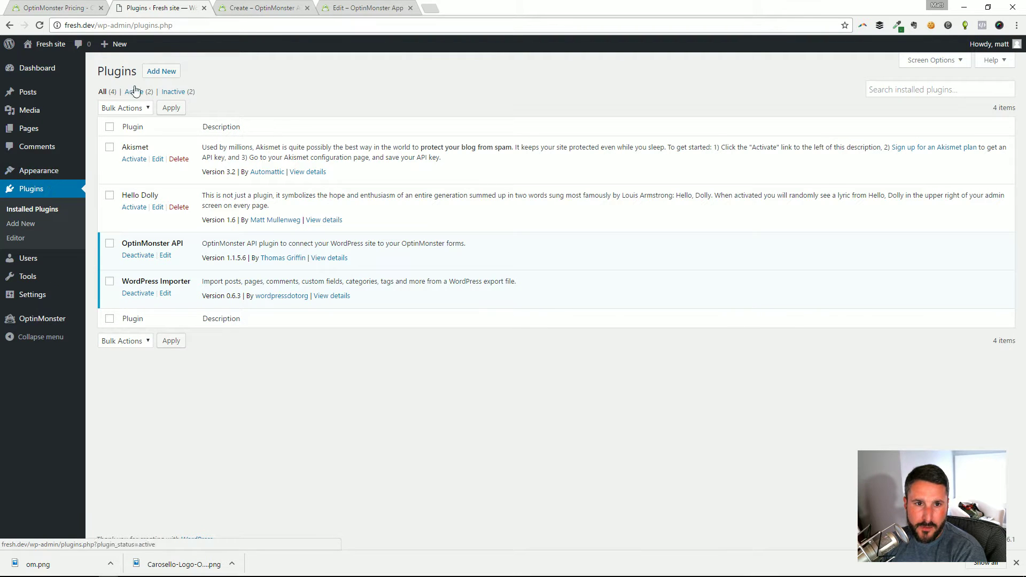
pyautogui.click(163, 71)
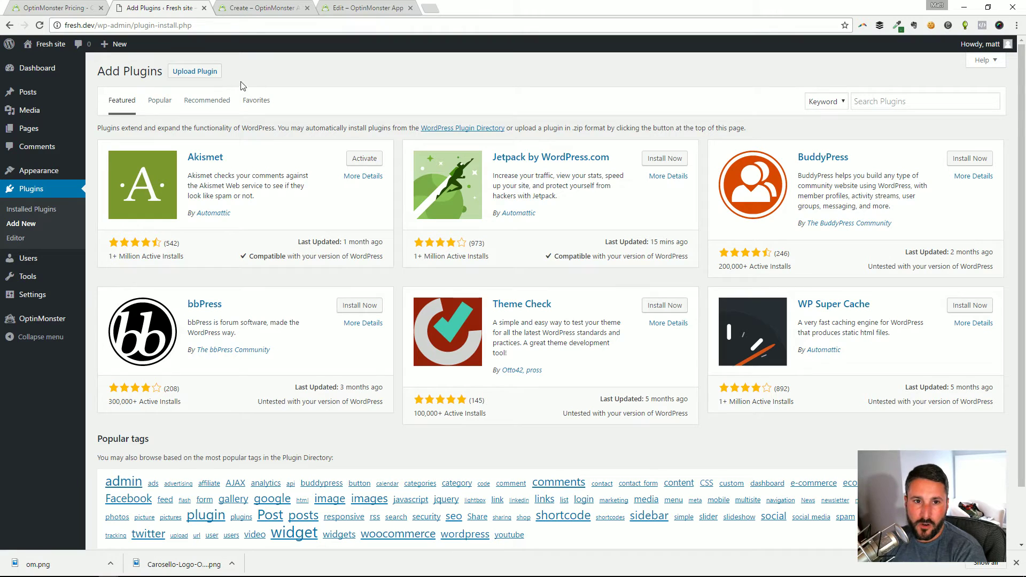
pyautogui.click(890, 103)
pyautogui.write('optinmonster')
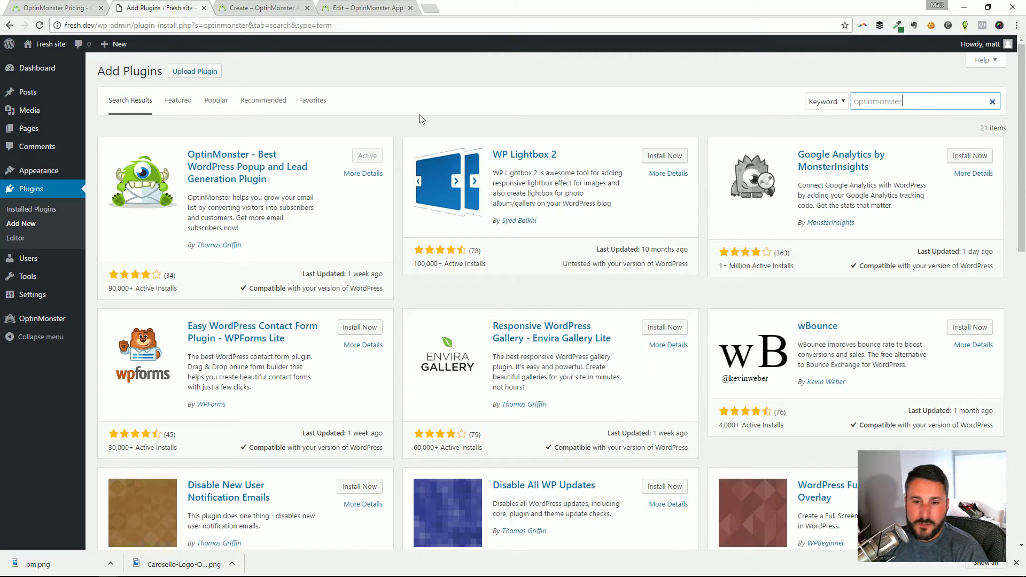
# - Open the OptinMonster plugin's settings and view its optins list and API credentials page
pyautogui.click(63, 320)
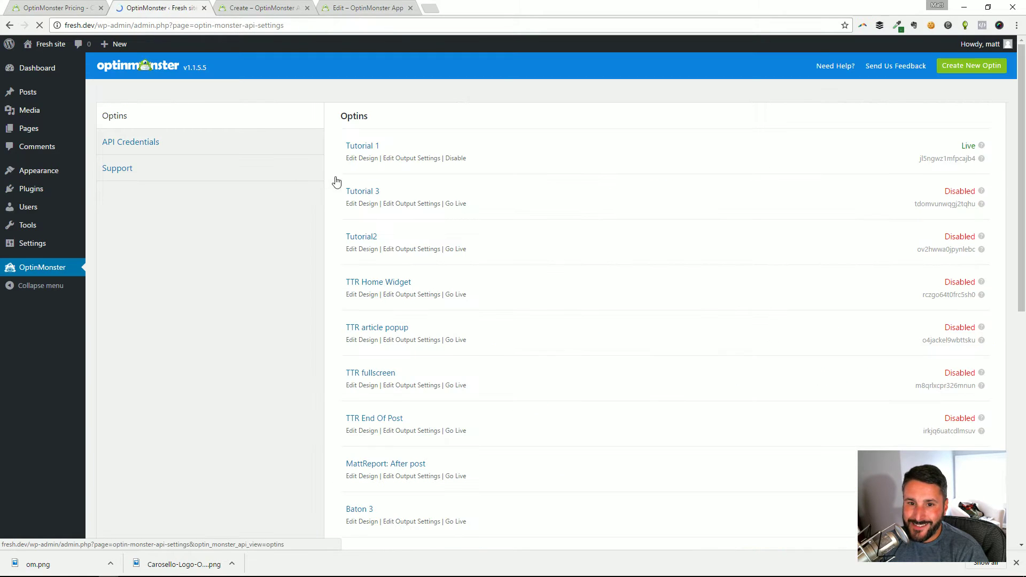
pyautogui.click(199, 142)
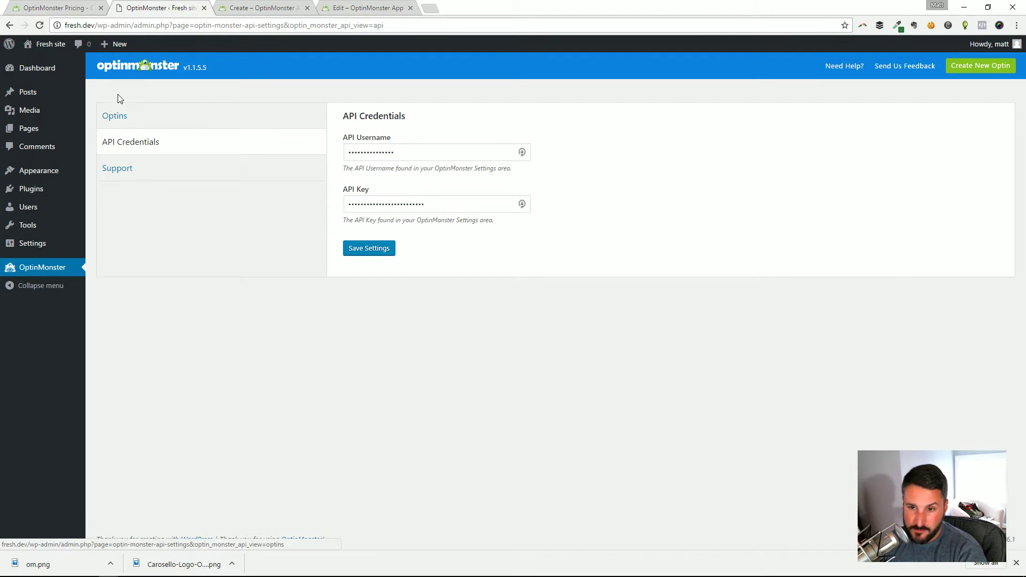
pyautogui.click(133, 121)
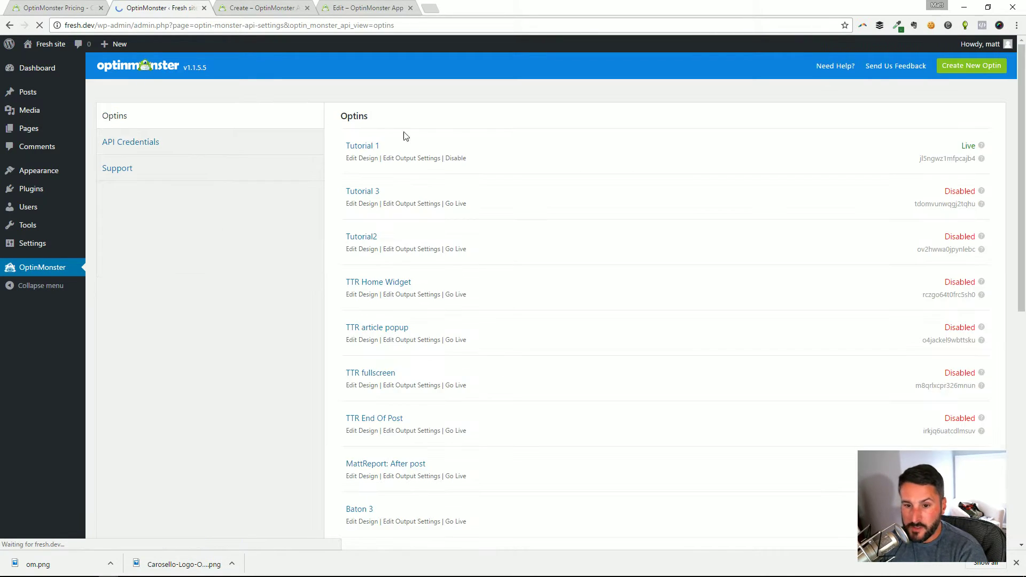
pyautogui.click(187, 137)
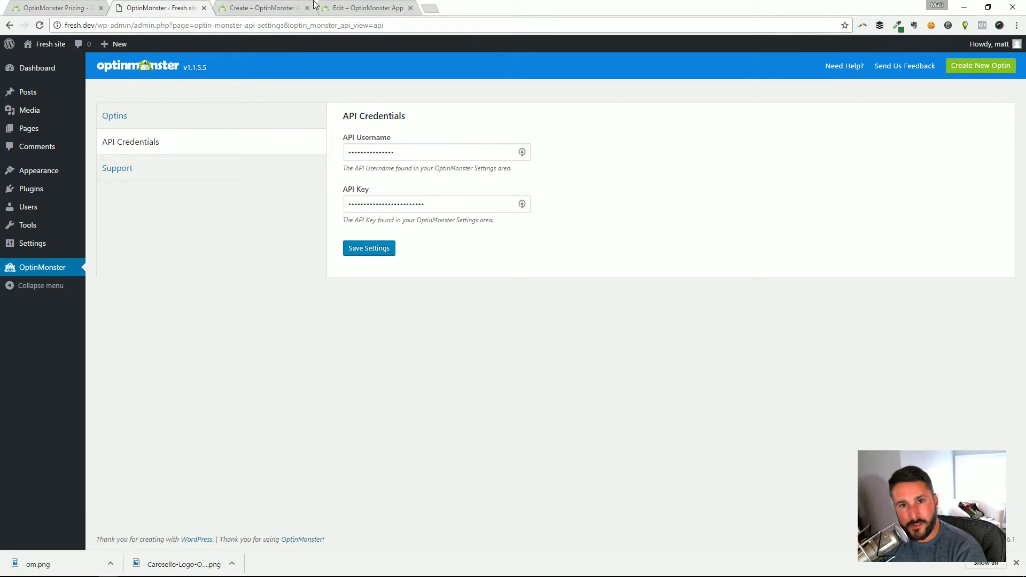
# - Switch to the Create New Optin page and look through the available Lightbox templates
pyautogui.click(254, 12)
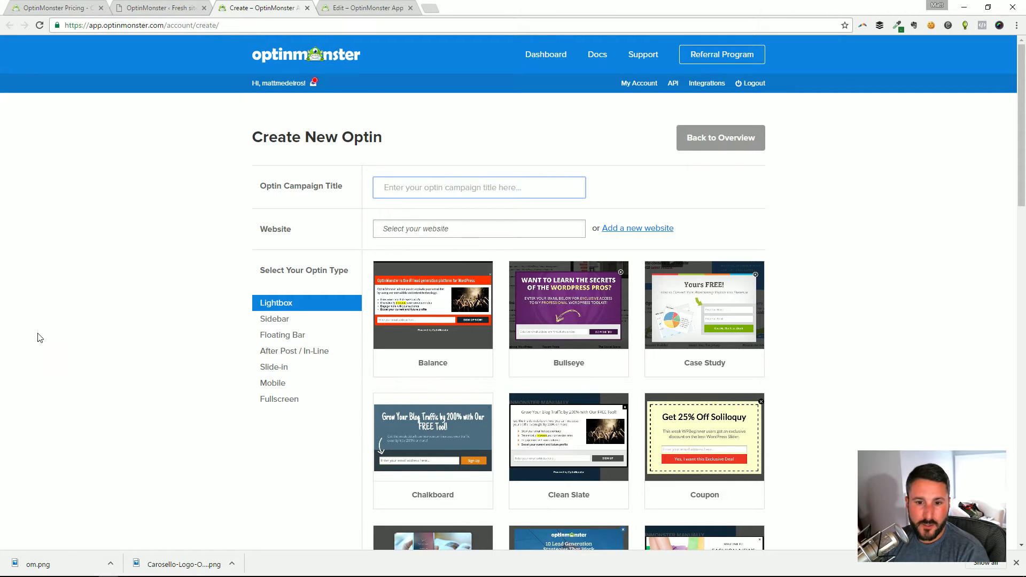
pyautogui.scroll(-3, 251, 299)
pyautogui.scroll(3, 215, 238)
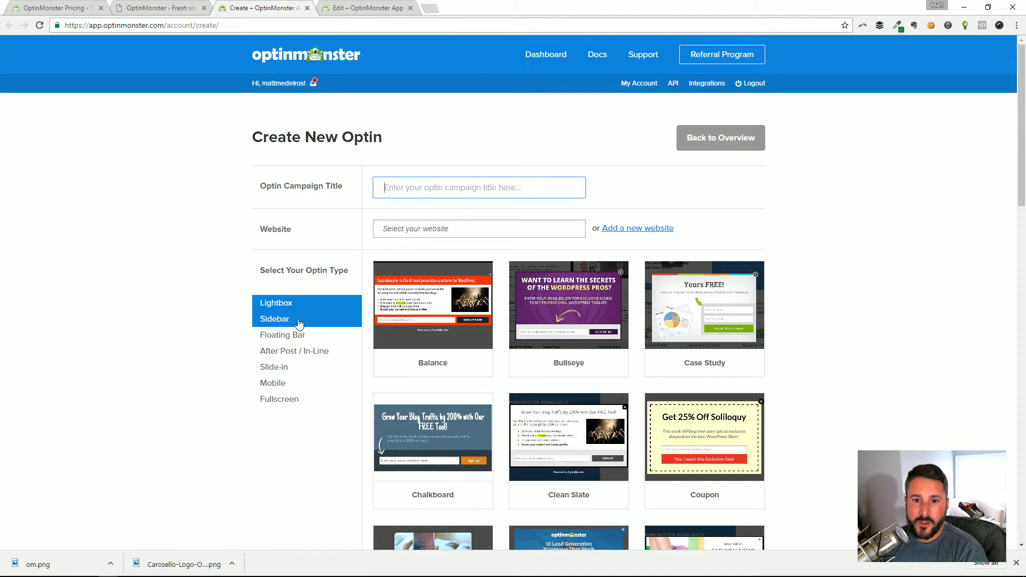
pyautogui.scroll(-2, 307, 312)
pyautogui.scroll(-10, 308, 313)
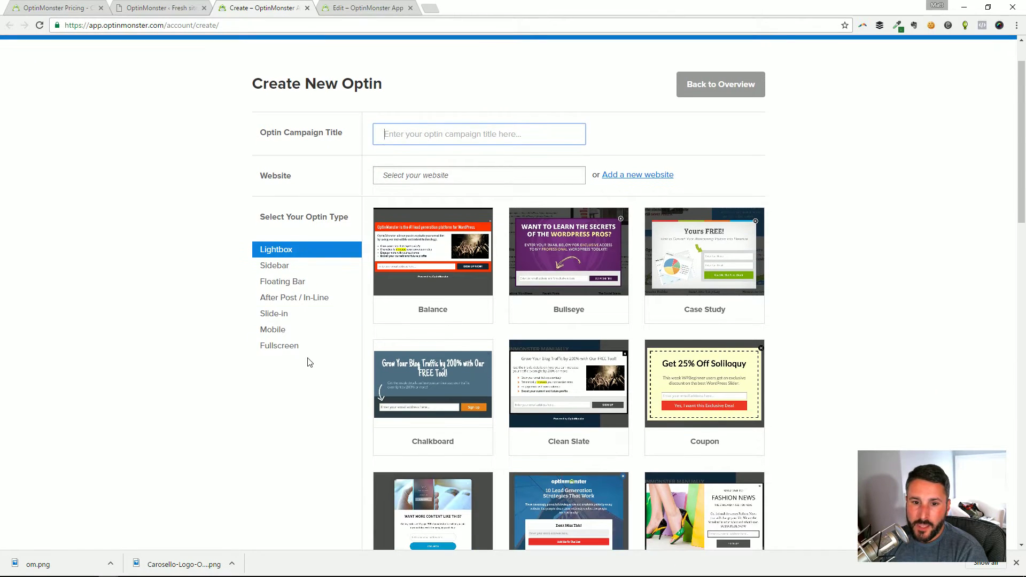
pyautogui.scroll(-7, 642, 337)
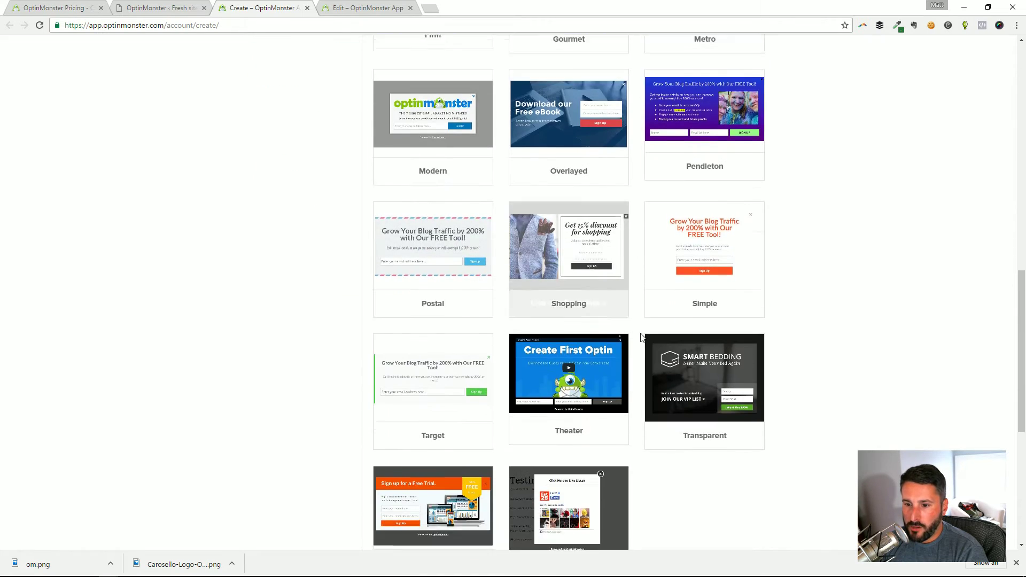
pyautogui.scroll(14, 600, 327)
pyautogui.scroll(4, 600, 328)
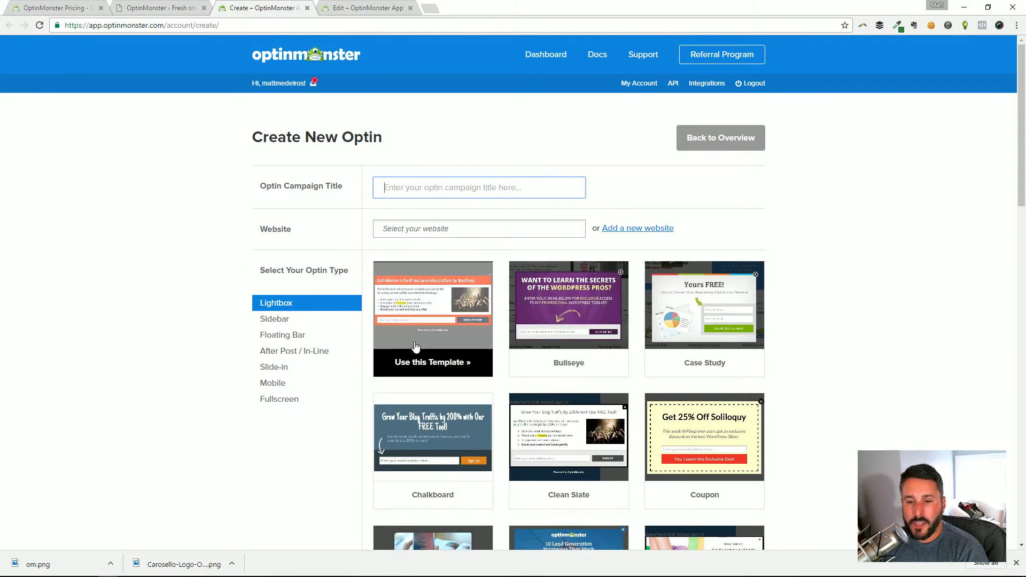
pyautogui.scroll(-3, 660, 362)
pyautogui.scroll(-2, 661, 362)
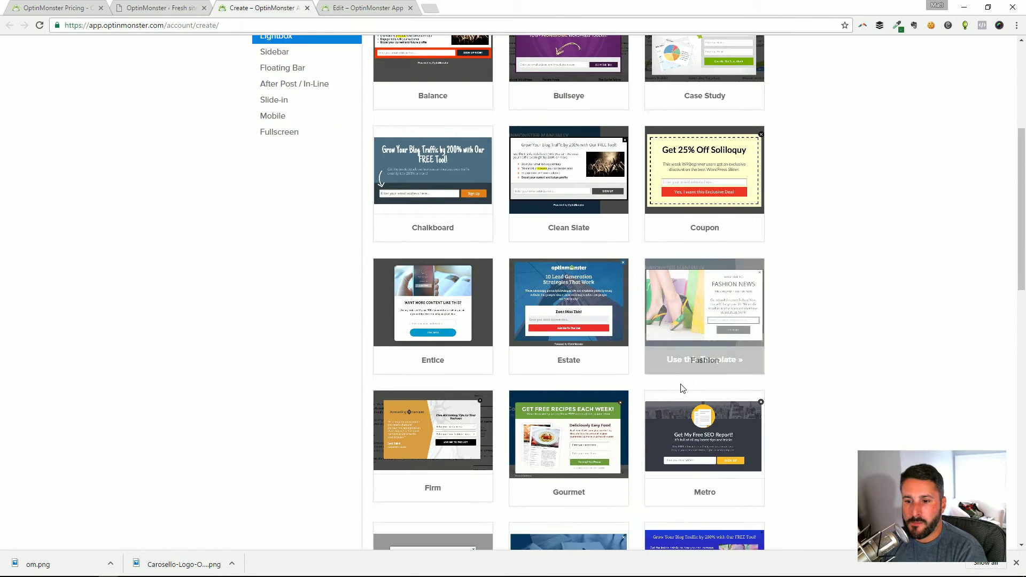
pyautogui.scroll(-4, 640, 373)
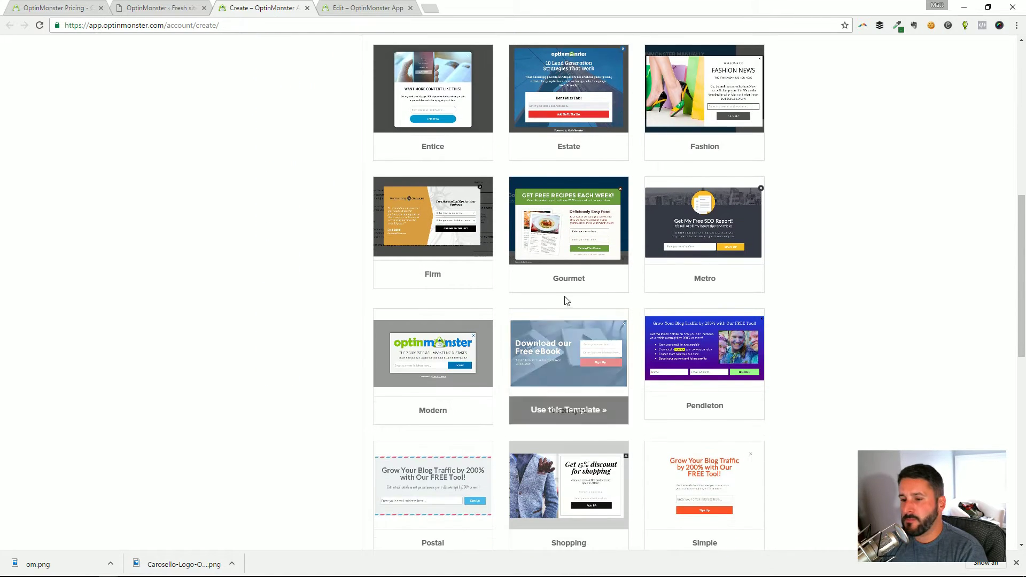
pyautogui.scroll(1, 629, 368)
pyautogui.scroll(8, 629, 369)
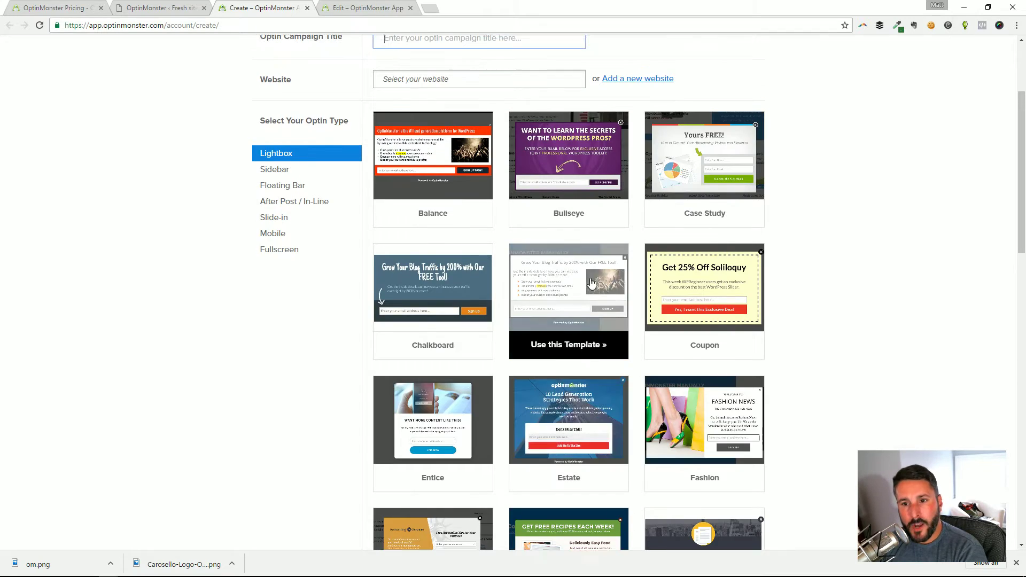
pyautogui.scroll(-2, 568, 358)
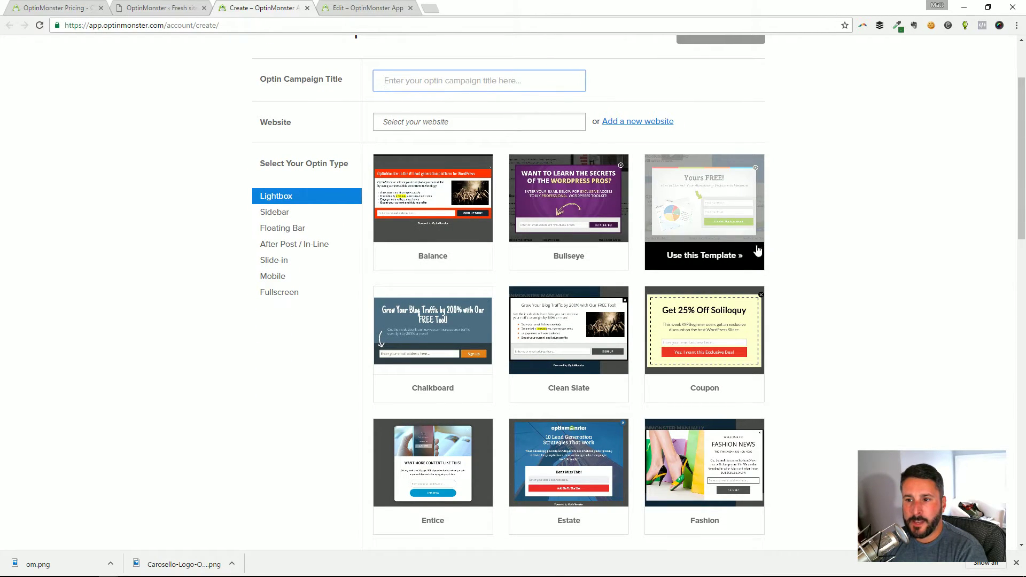
# - Compare the Sidebar optin templates with the Lightbox ones and look through the Sidebar designs
pyautogui.click(336, 217)
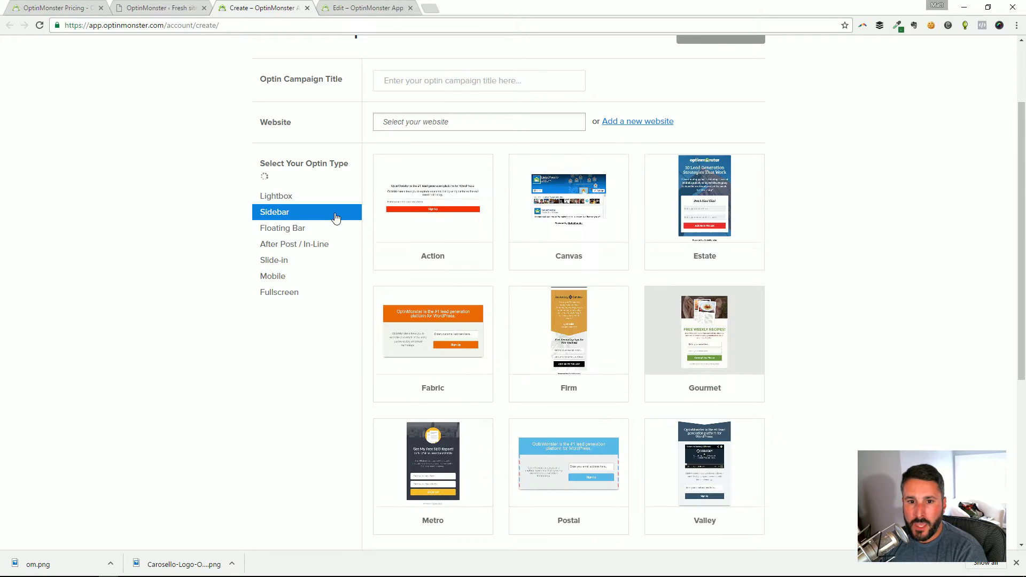
pyautogui.click(299, 199)
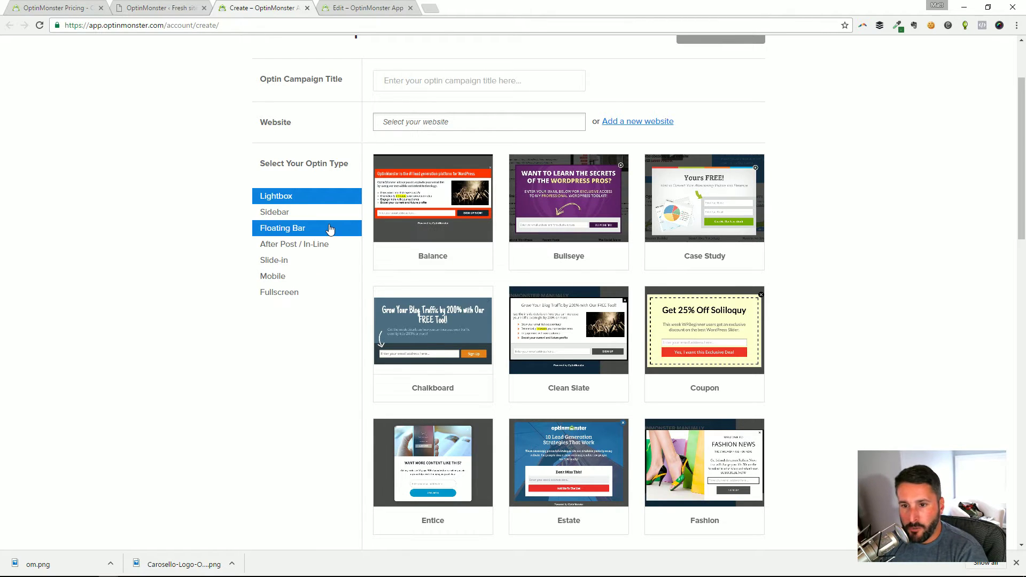
pyautogui.click(297, 221)
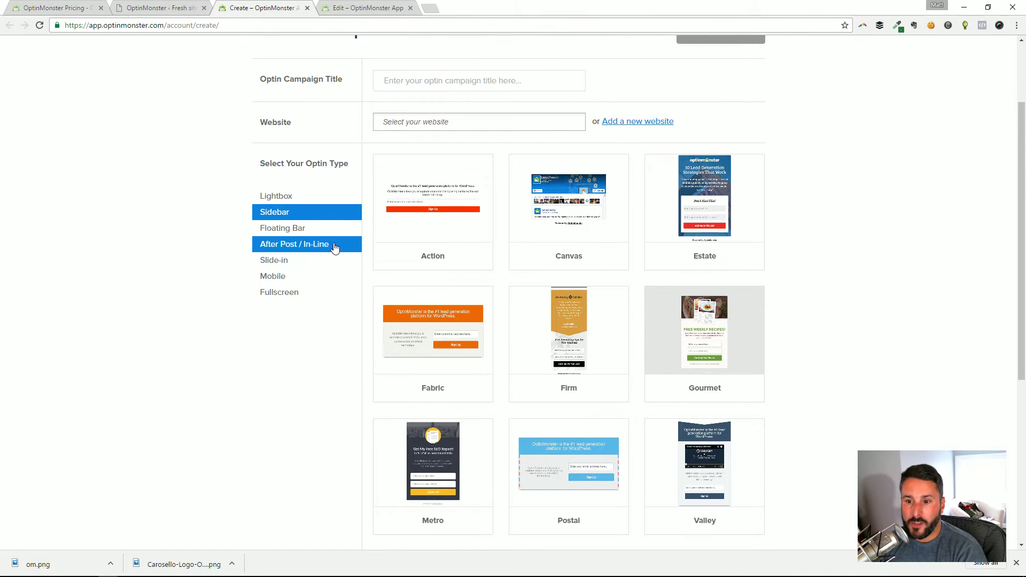
pyautogui.scroll(-3, 595, 209)
pyautogui.scroll(2, 603, 220)
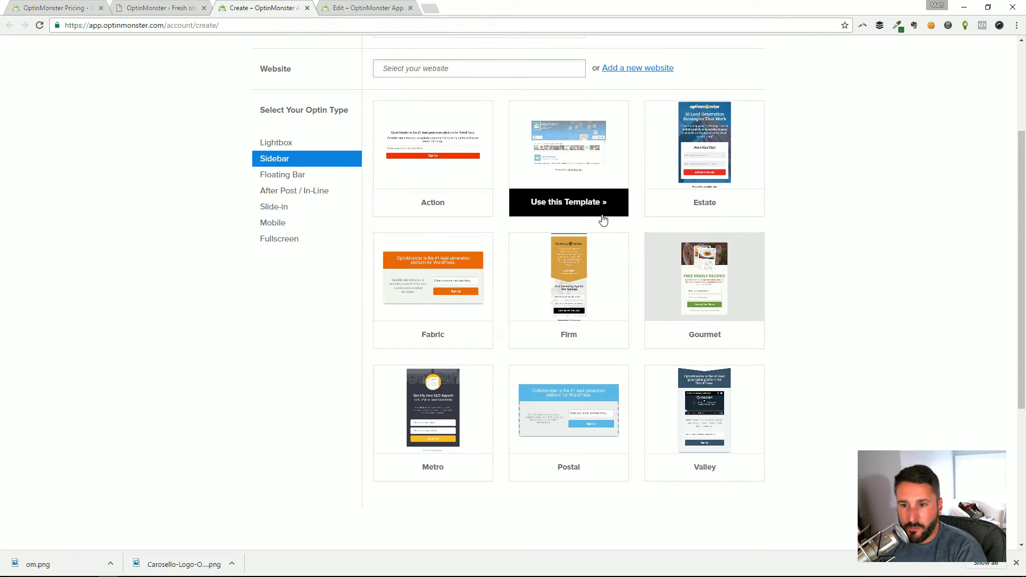
pyautogui.scroll(1, 602, 220)
pyautogui.scroll(-3, 566, 251)
pyautogui.scroll(2, 551, 240)
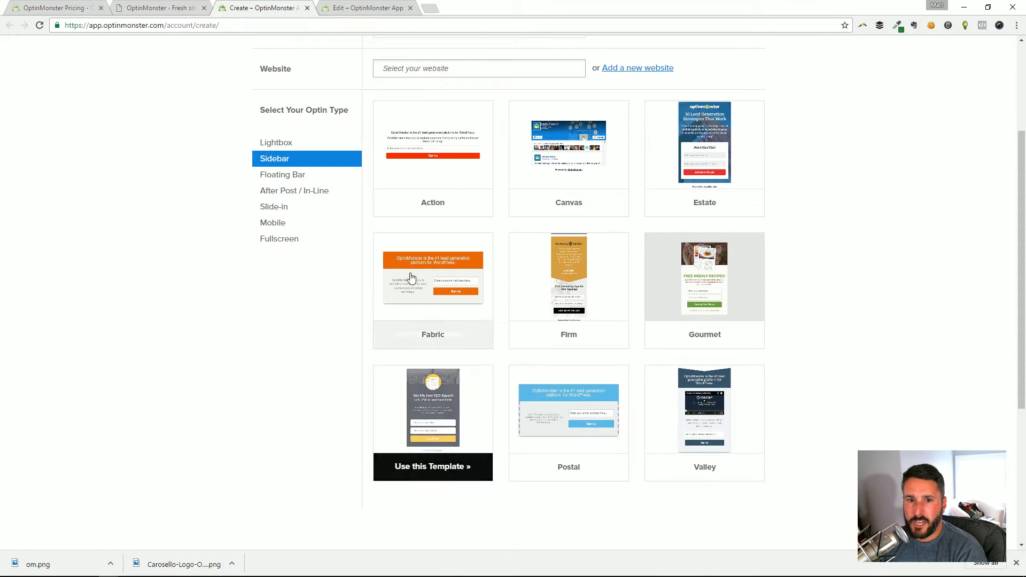
# - View the templates for the Floating Bar, After Post / In-Line and Slide-in optin types
pyautogui.click(326, 176)
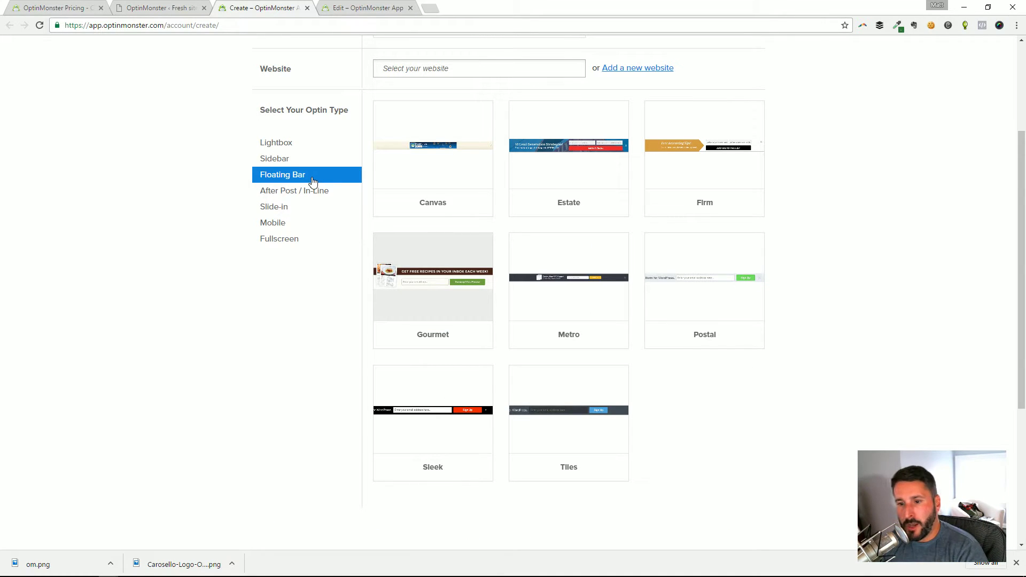
pyautogui.click(308, 196)
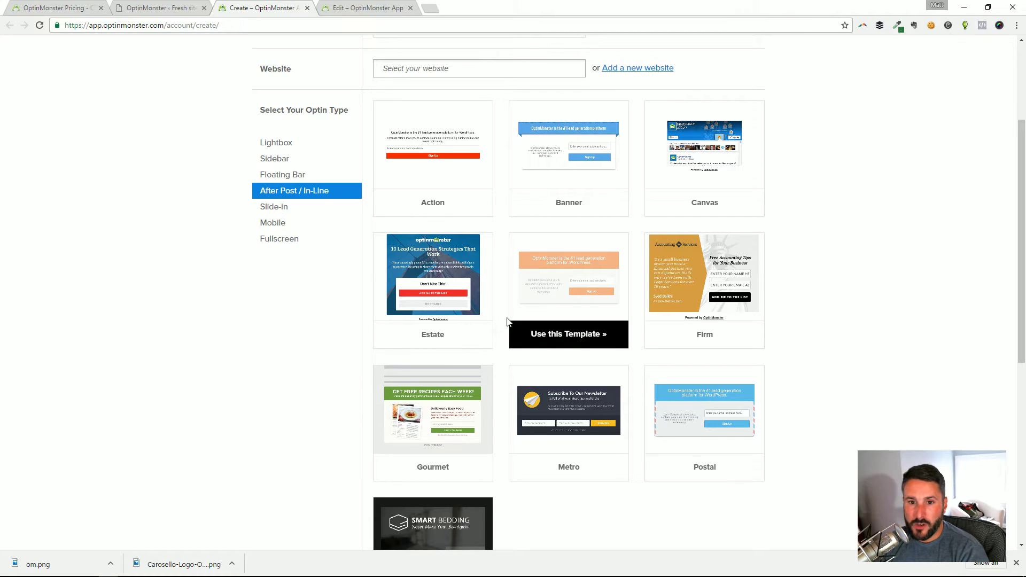
pyautogui.click(287, 211)
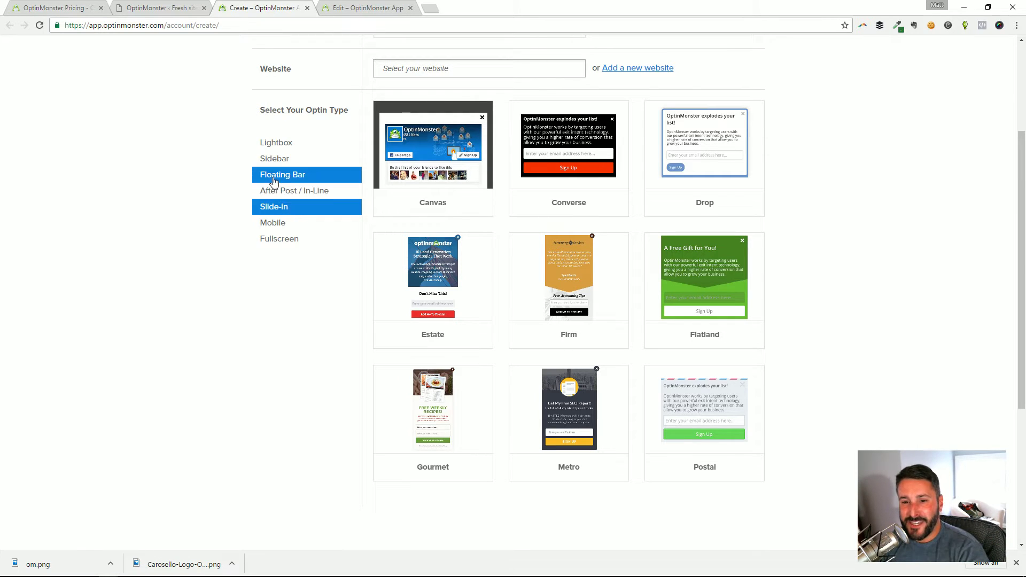
pyautogui.moveTo(530, 396)
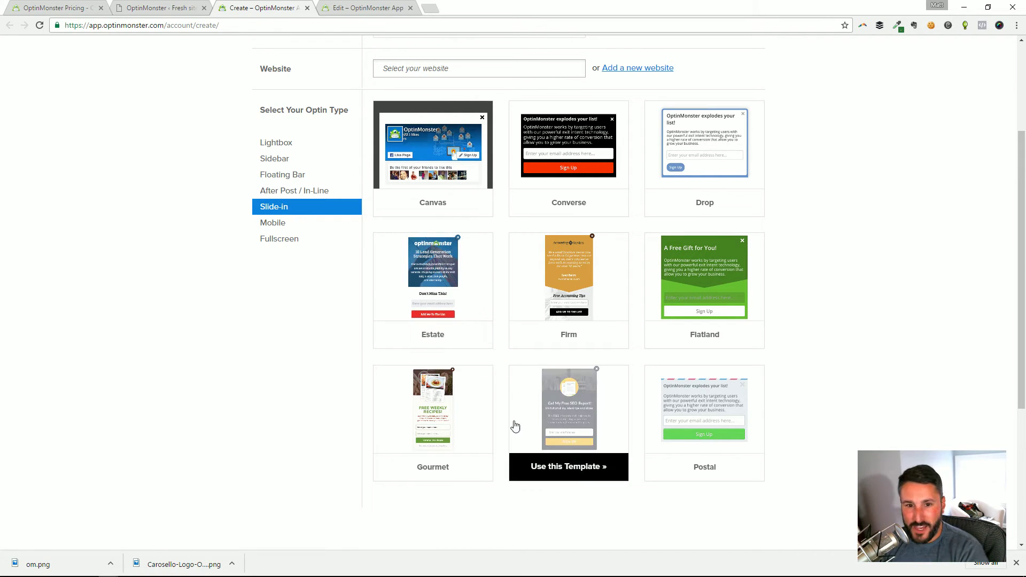
# - View the templates for the Mobile and Fullscreen optin types
pyautogui.click(272, 227)
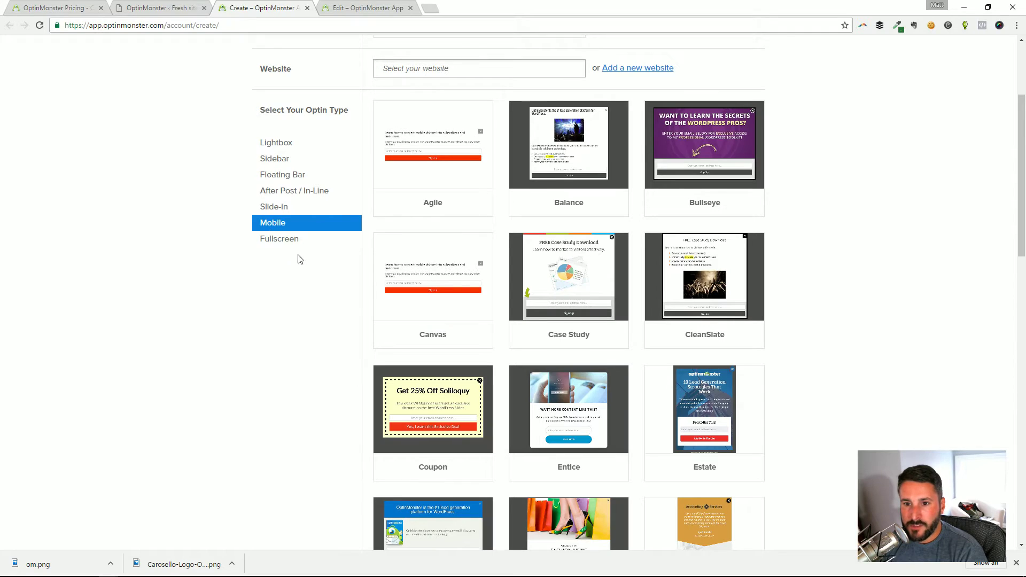
pyautogui.scroll(-2, 428, 269)
pyautogui.scroll(3, 421, 267)
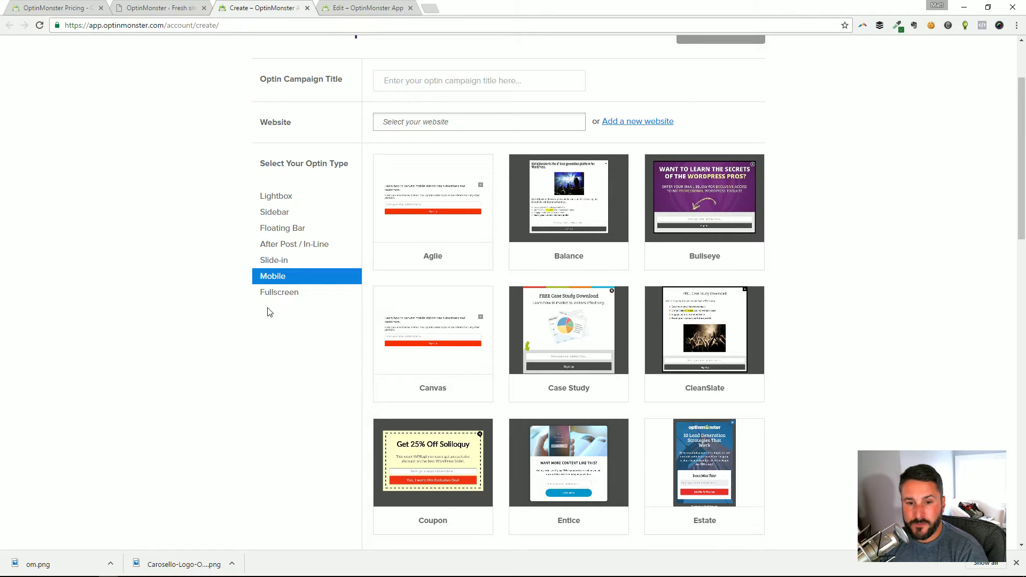
pyautogui.click(299, 293)
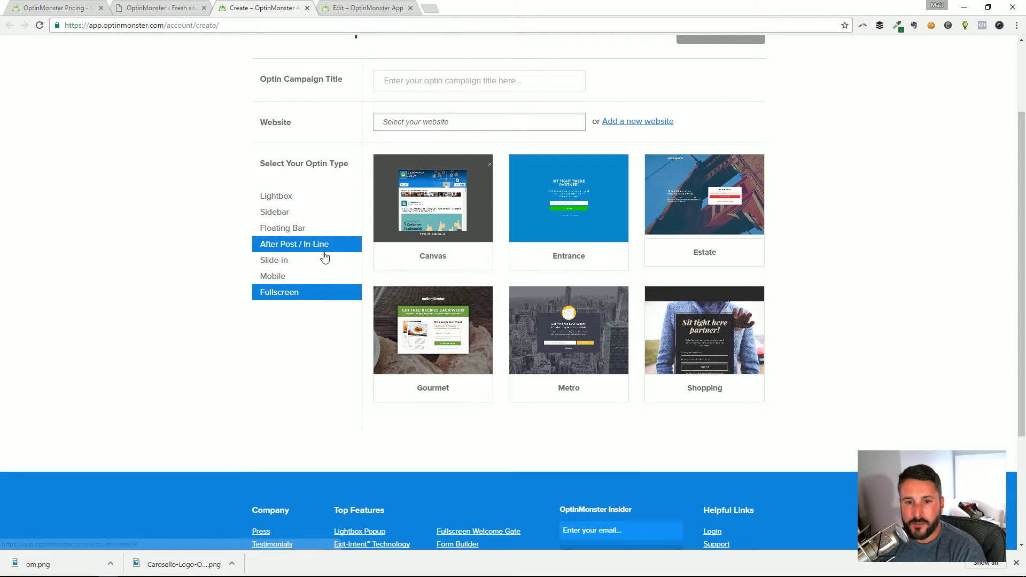
pyautogui.scroll(2, 535, 139)
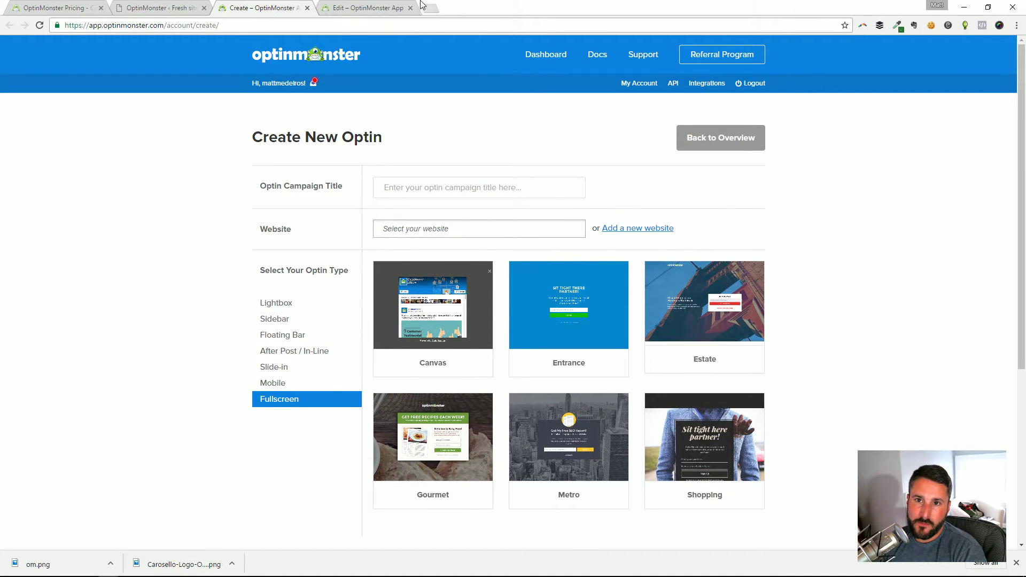
# - Look at the Tutorial 1 optin in the editor and return to the Lightbox templates on the Create New Optin page
pyautogui.click(329, 5)
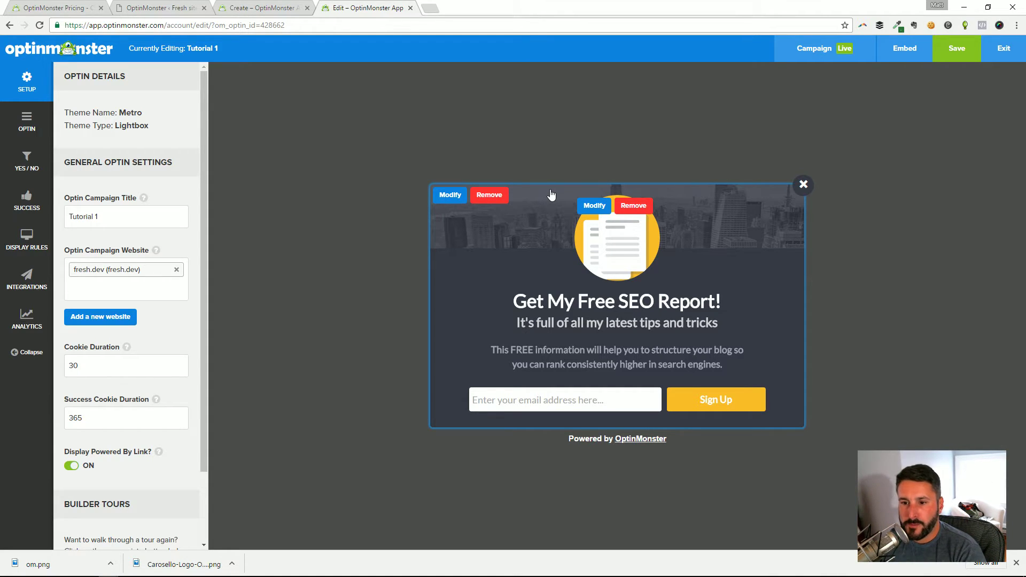
pyautogui.click(247, 8)
pyautogui.click(283, 305)
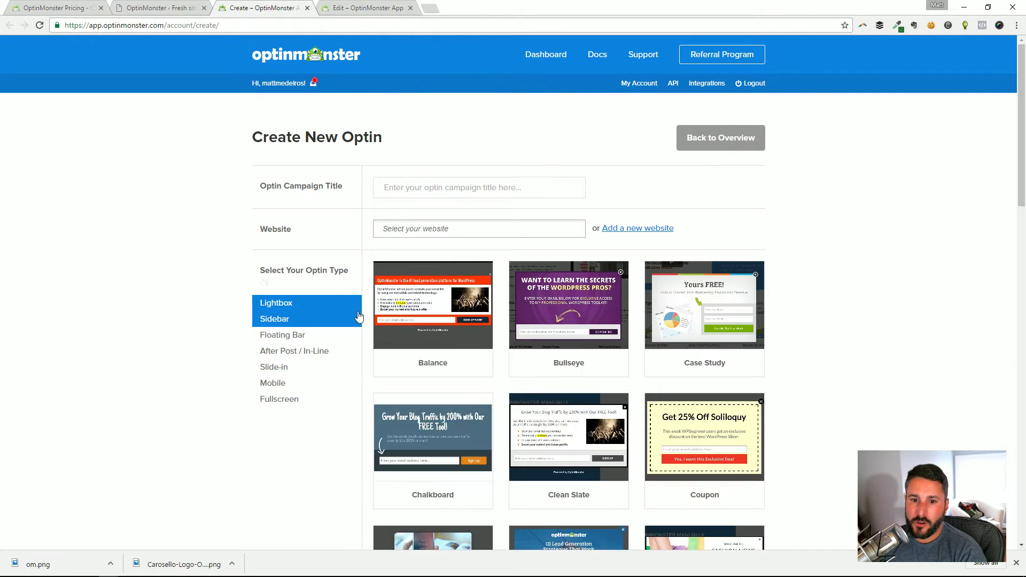
# - Look through the Lightbox optin templates on the Create New Optin page
pyautogui.scroll(-6, 452, 358)
pyautogui.scroll(1, 582, 335)
pyautogui.scroll(1, 582, 336)
pyautogui.scroll(-5, 689, 231)
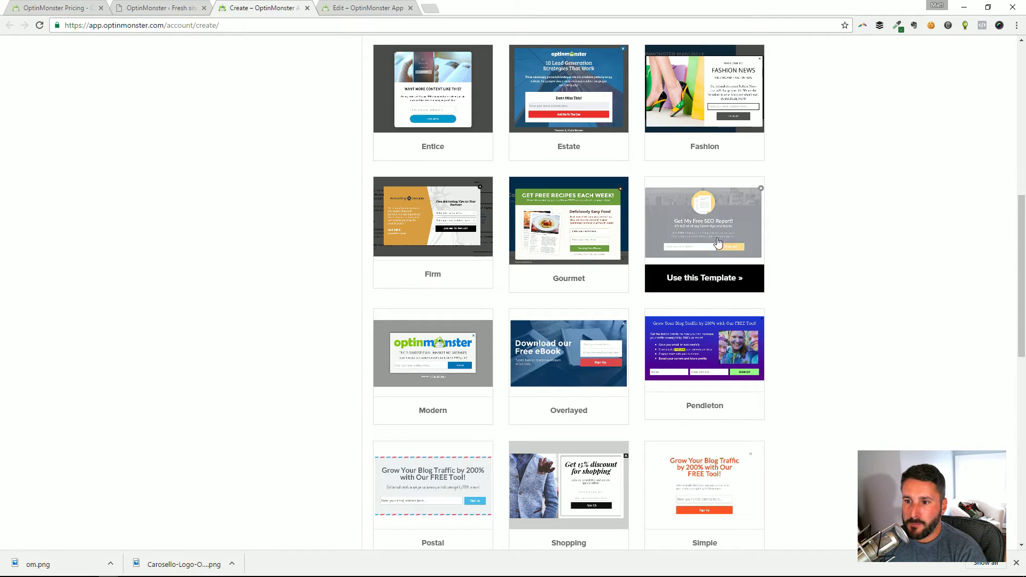
pyautogui.scroll(3, 774, 299)
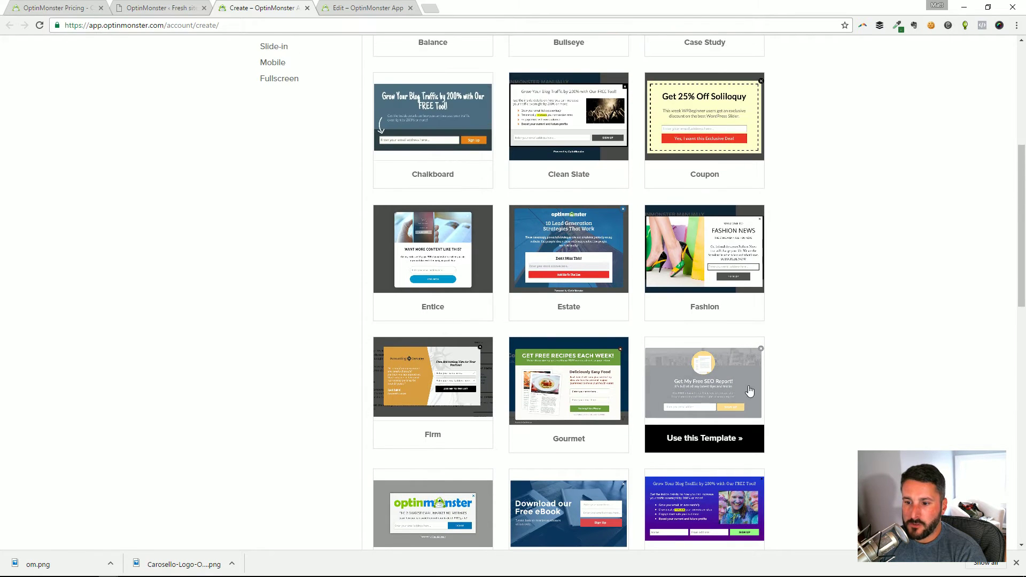
pyautogui.scroll(5, 781, 406)
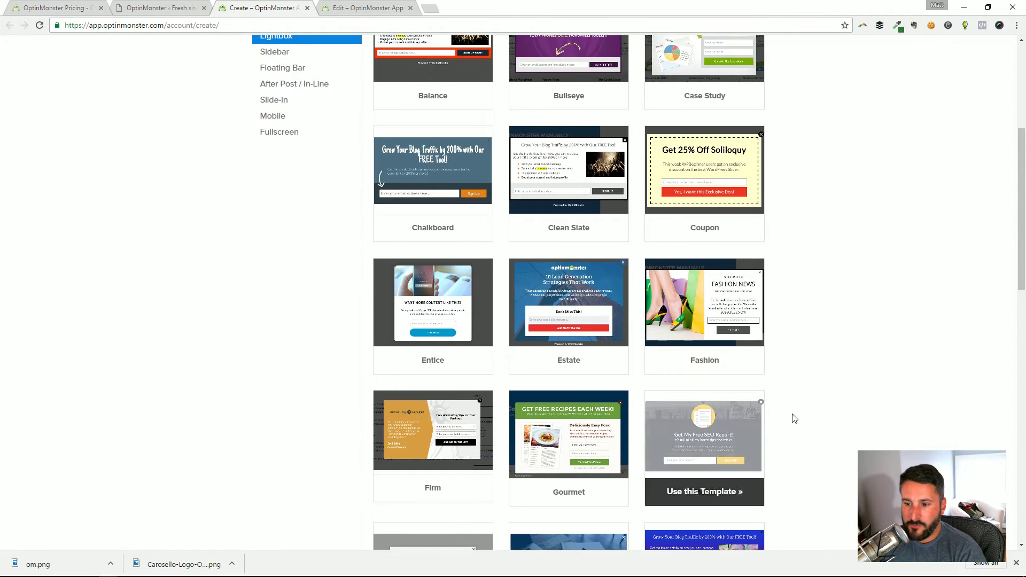
# - View the Sidebar and Floating Bar optin templates, and return to browsing the Lightbox designs
pyautogui.click(275, 265)
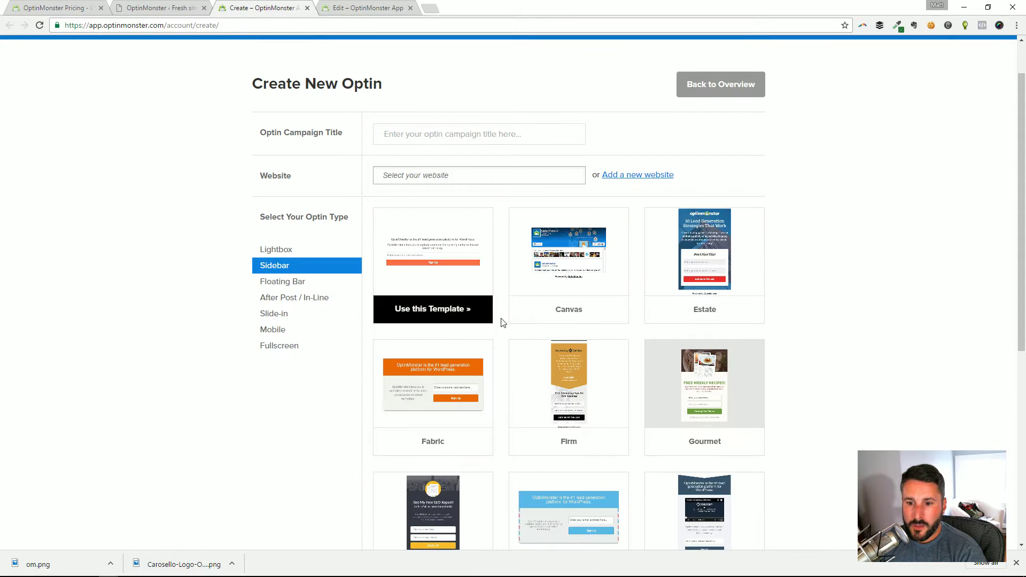
pyautogui.scroll(-3, 344, 223)
pyautogui.scroll(-1, 343, 222)
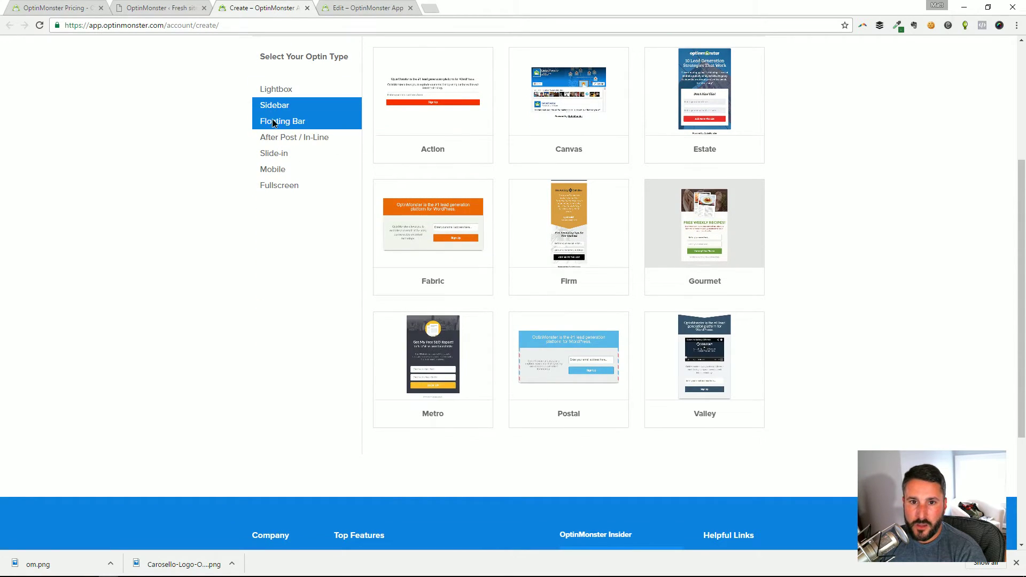
pyautogui.click(288, 122)
pyautogui.click(284, 88)
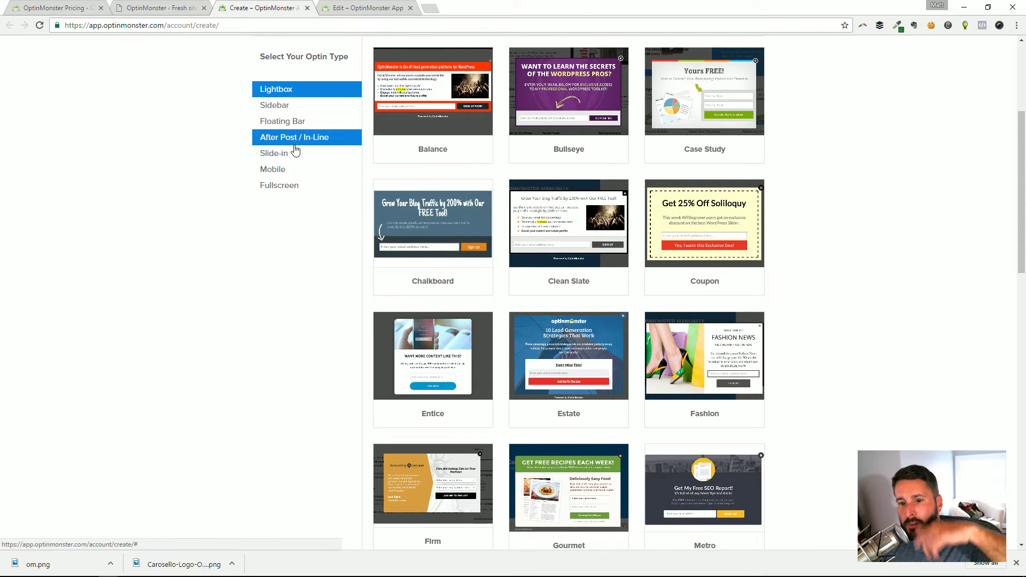
pyautogui.scroll(-5, 510, 408)
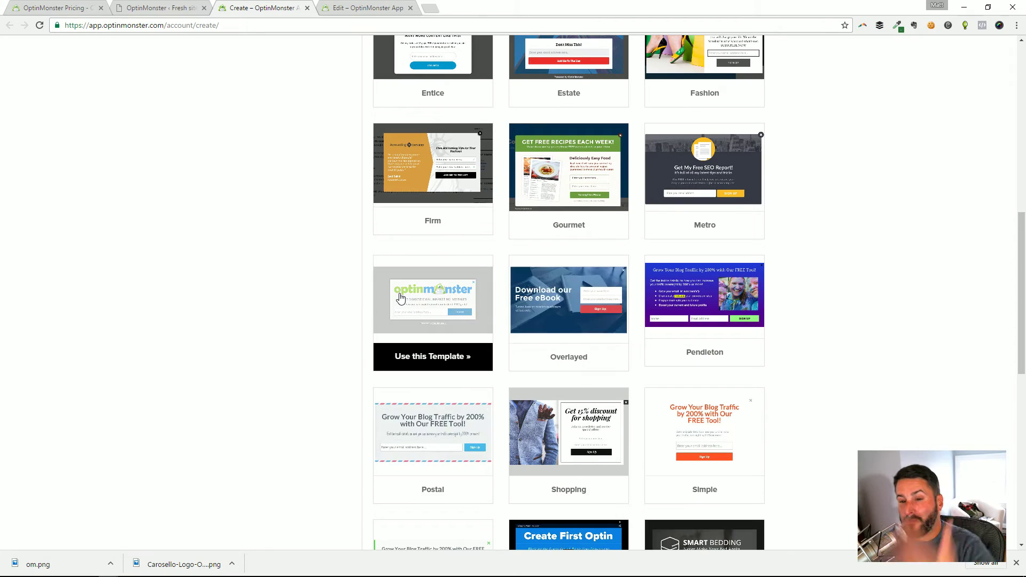
pyautogui.scroll(2, 582, 293)
pyautogui.scroll(6, 584, 292)
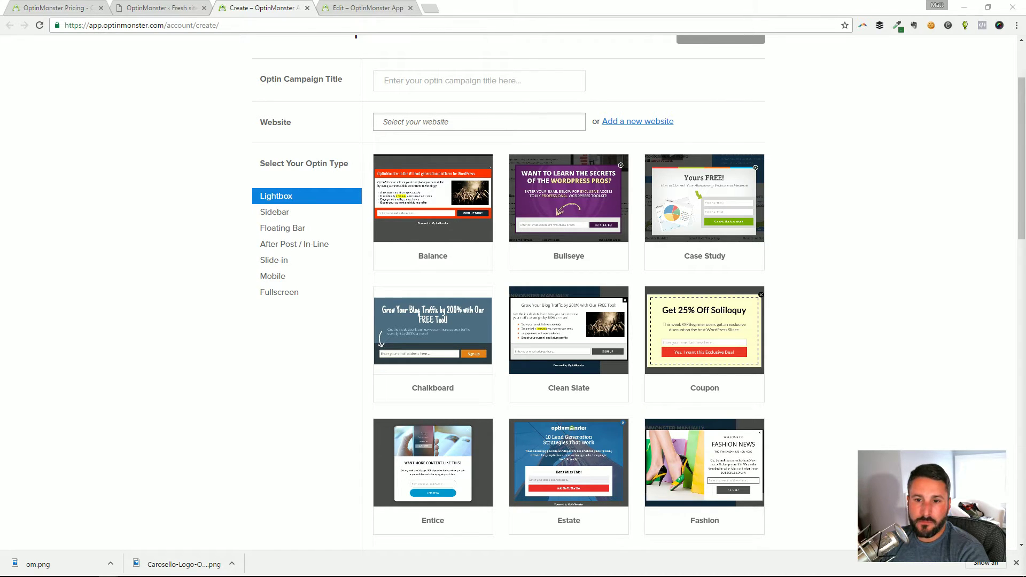
pyautogui.scroll(2, 569, 299)
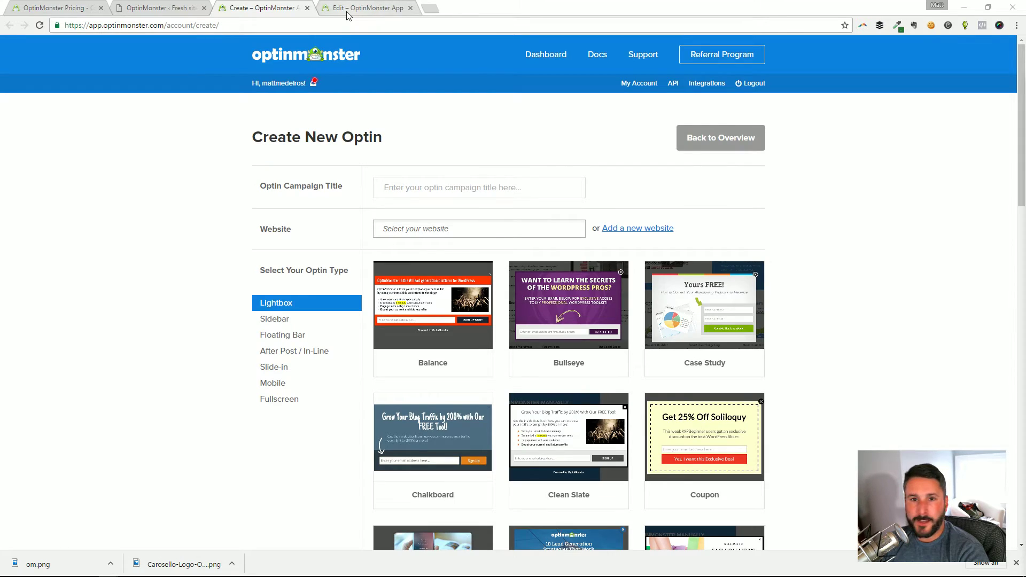
# - Return to the Tutorial 1 optin editor and replace the headline with "This is my amazing offer!"
pyautogui.click(346, 12)
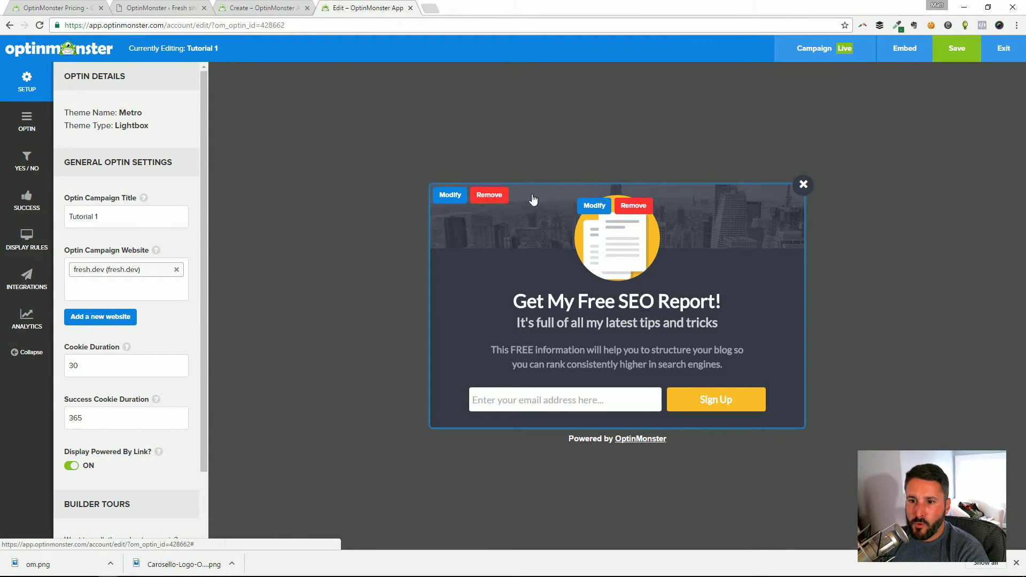
pyautogui.tripleClick(596, 300)
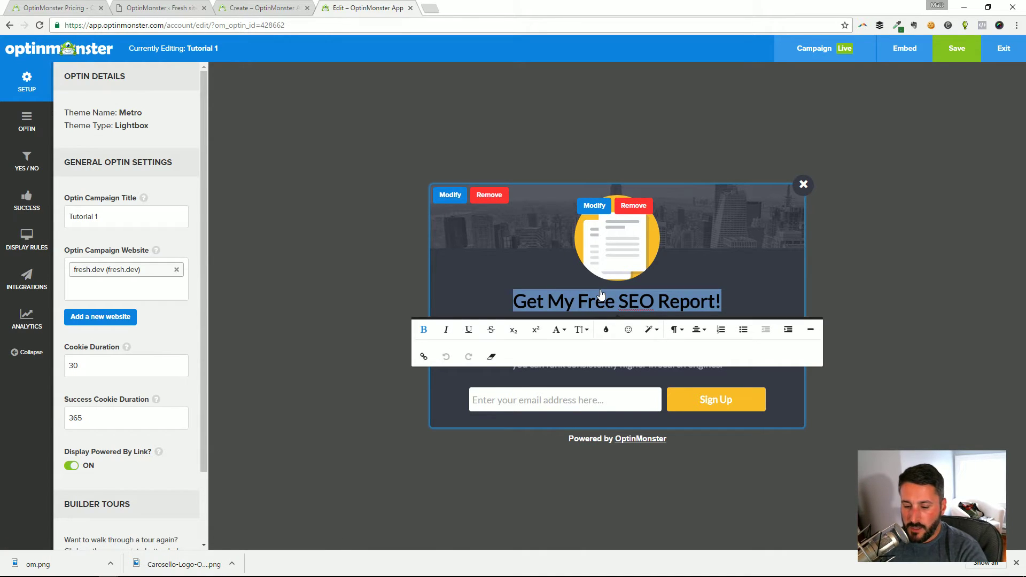
pyautogui.write('This is my amazing offer!')
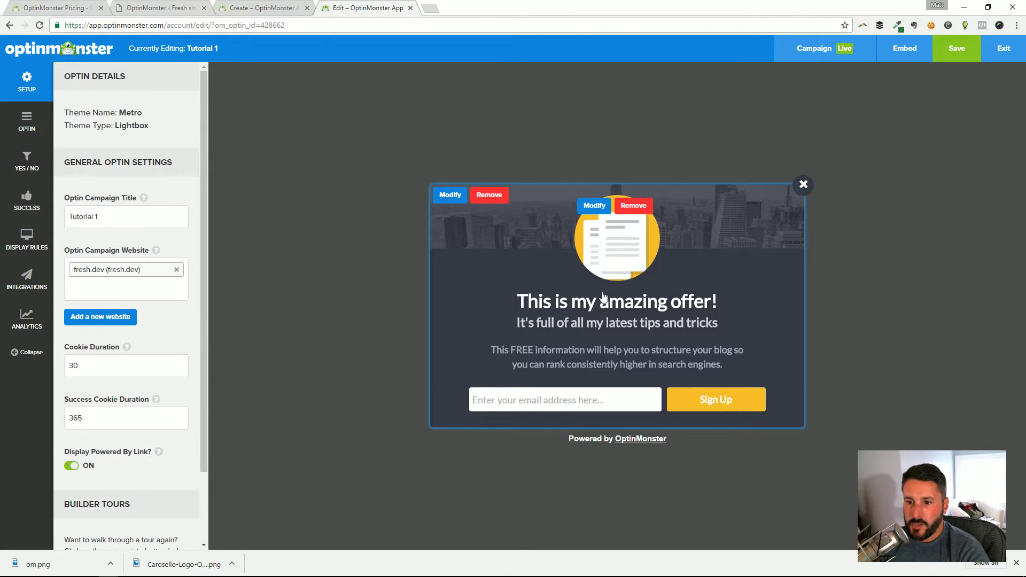
# - Look at the text formatting options for the optin's subheading and body text without changing them
pyautogui.tripleClick(597, 324)
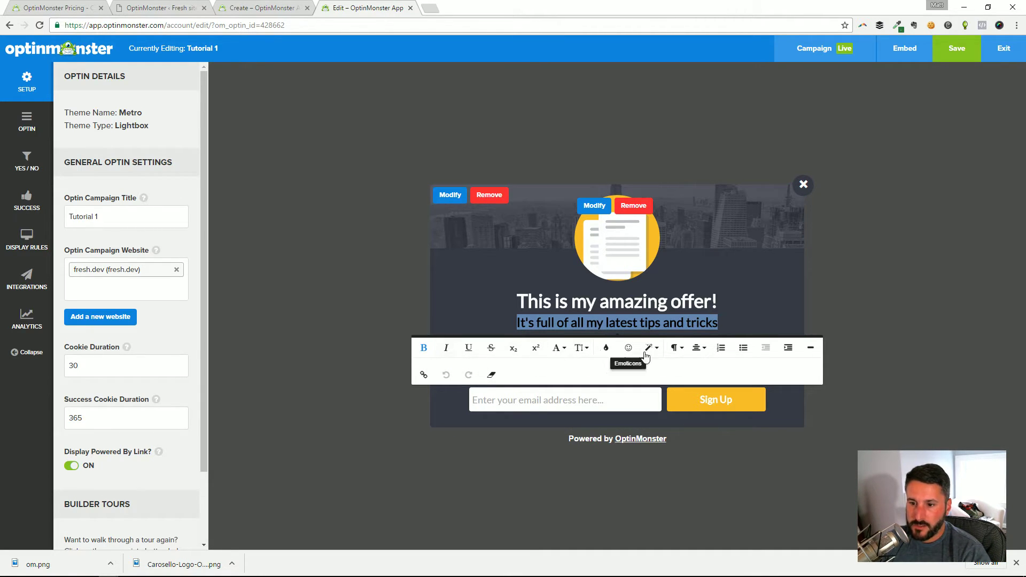
pyautogui.click(840, 296)
pyautogui.click(574, 363)
pyautogui.click(858, 294)
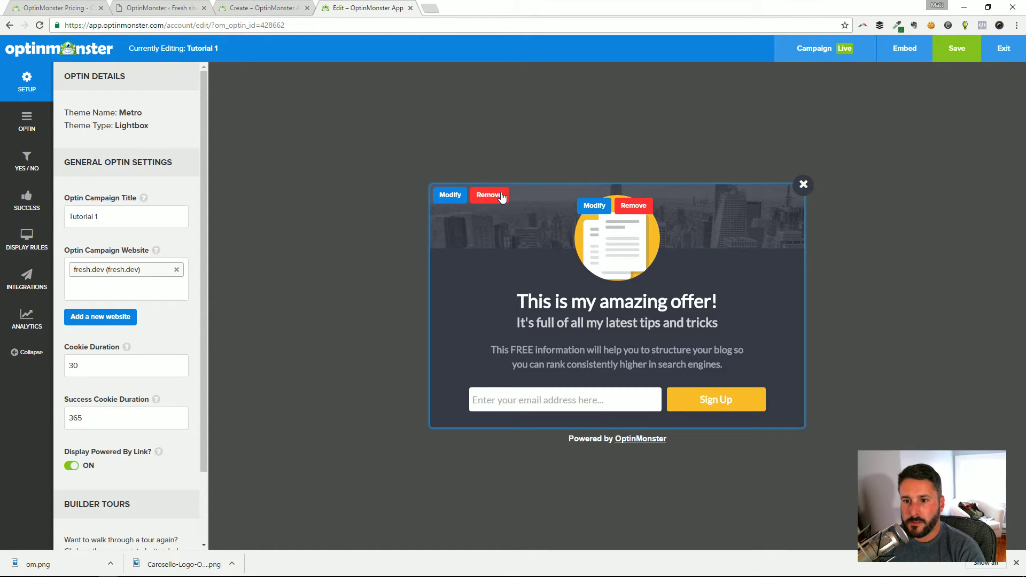
# - Remove the round document image and the skyline header image from the optin
pyautogui.click(632, 210)
pyautogui.click(555, 87)
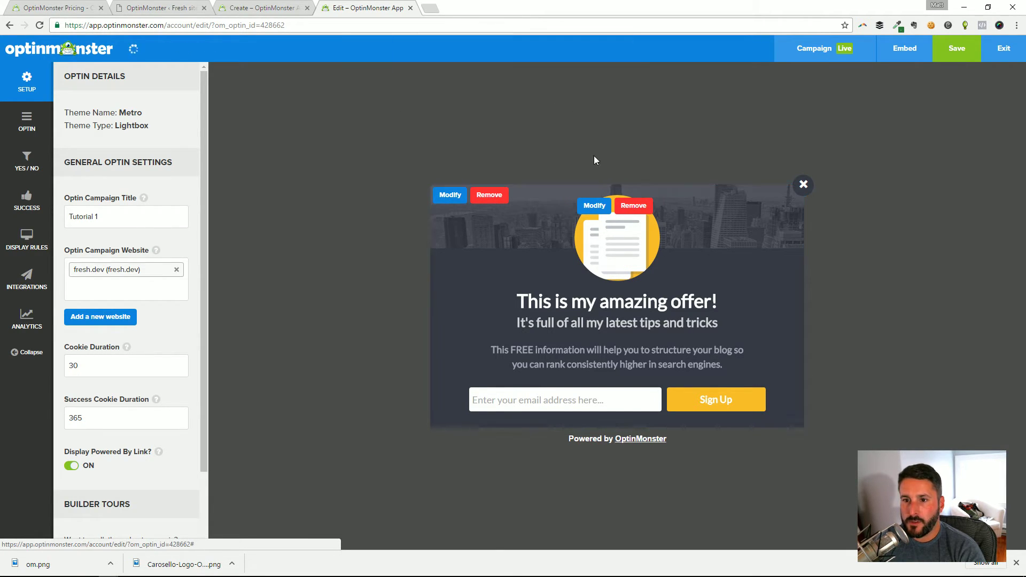
pyautogui.click(644, 206)
pyautogui.click(555, 102)
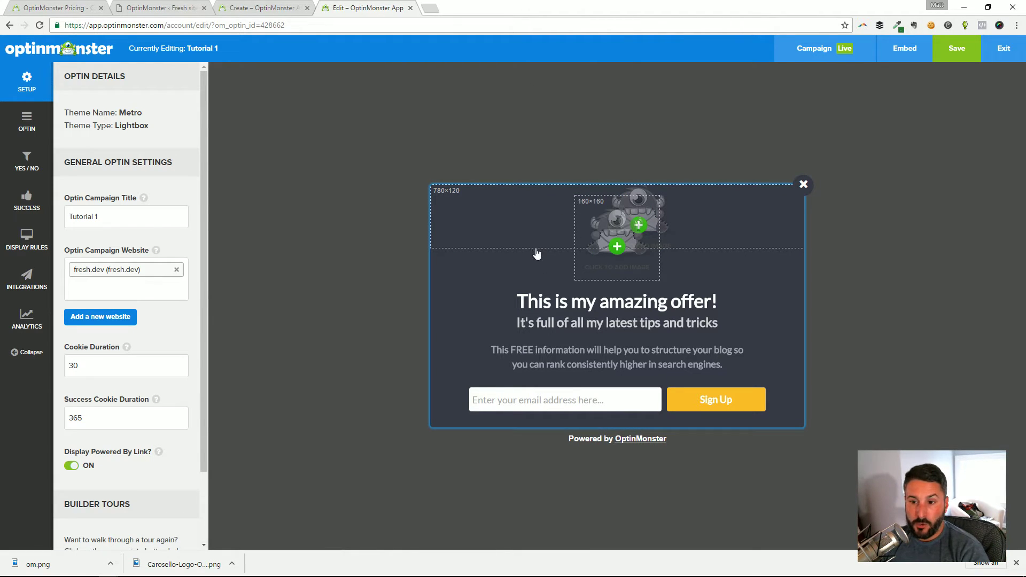
pyautogui.click(522, 300)
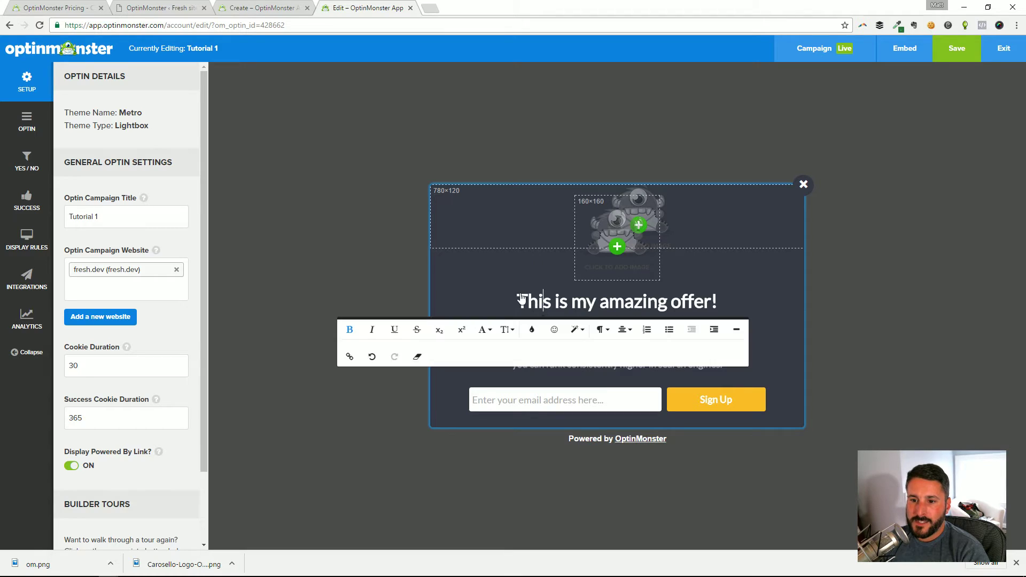
pyautogui.click(508, 300)
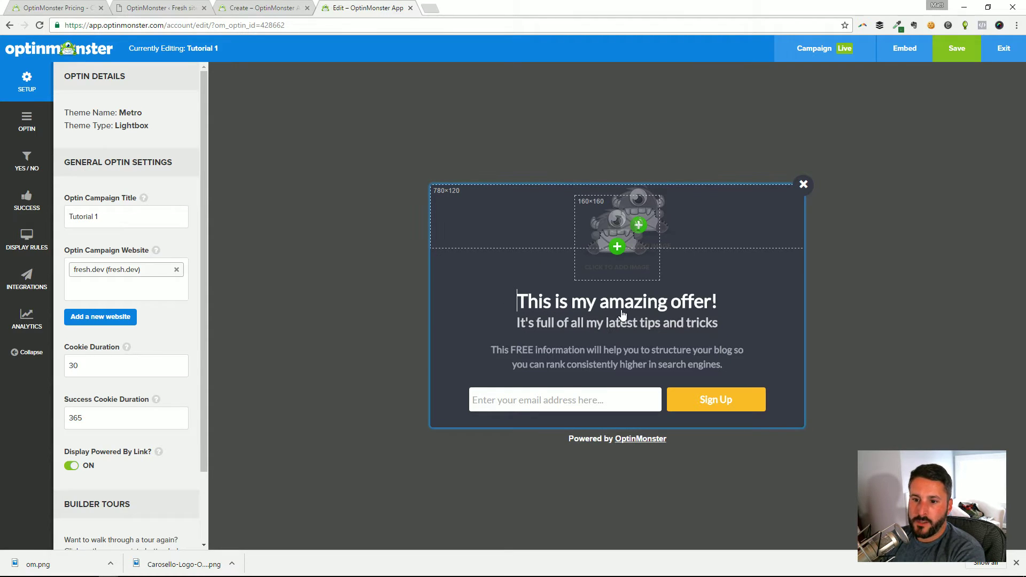
pyautogui.click(622, 315)
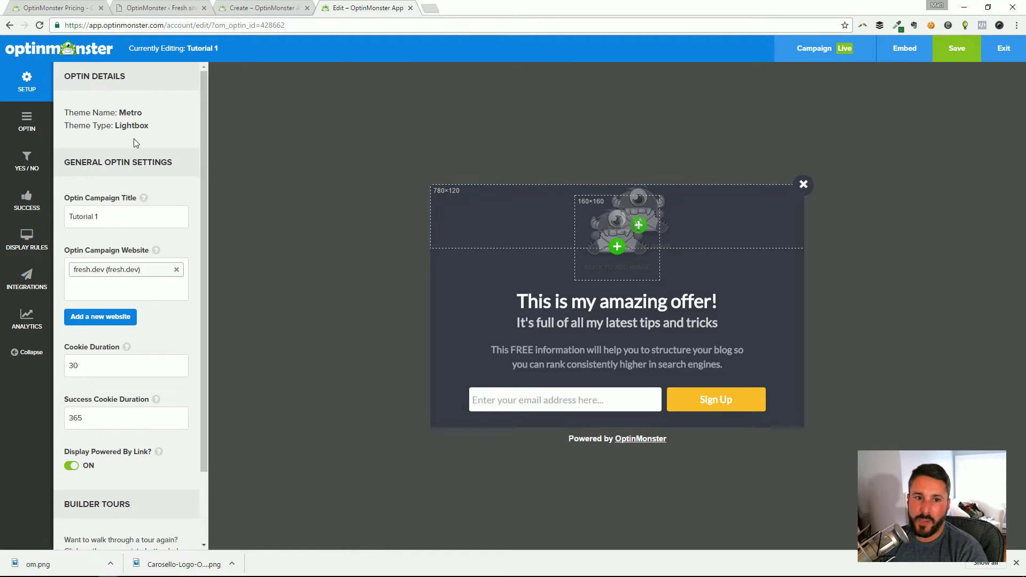
# - Examine the general optin settings, including the help for Cookie Duration, Success Cookie Duration and Display Powered By Link
pyautogui.scroll(-2, 144, 273)
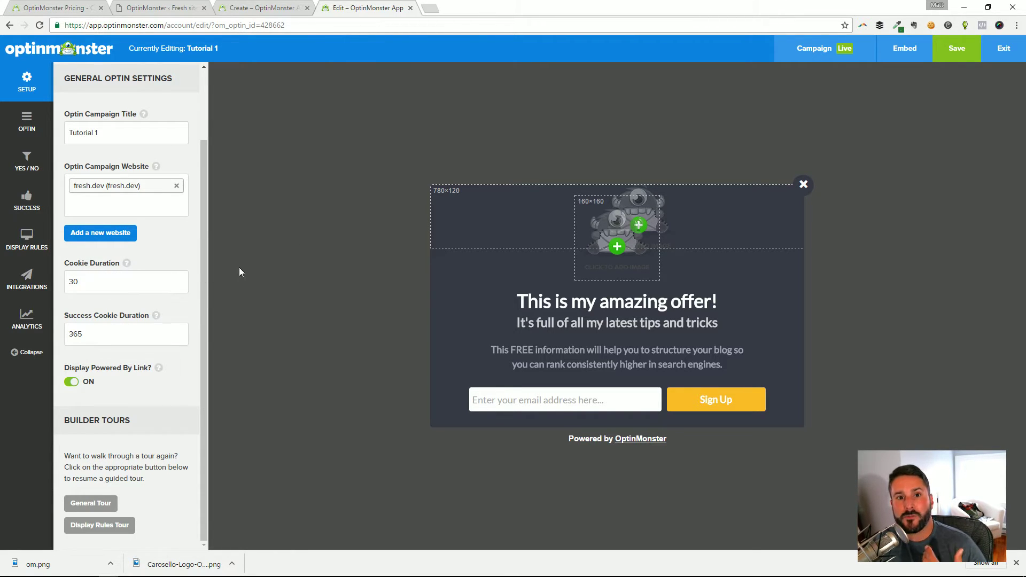
pyautogui.moveTo(131, 262)
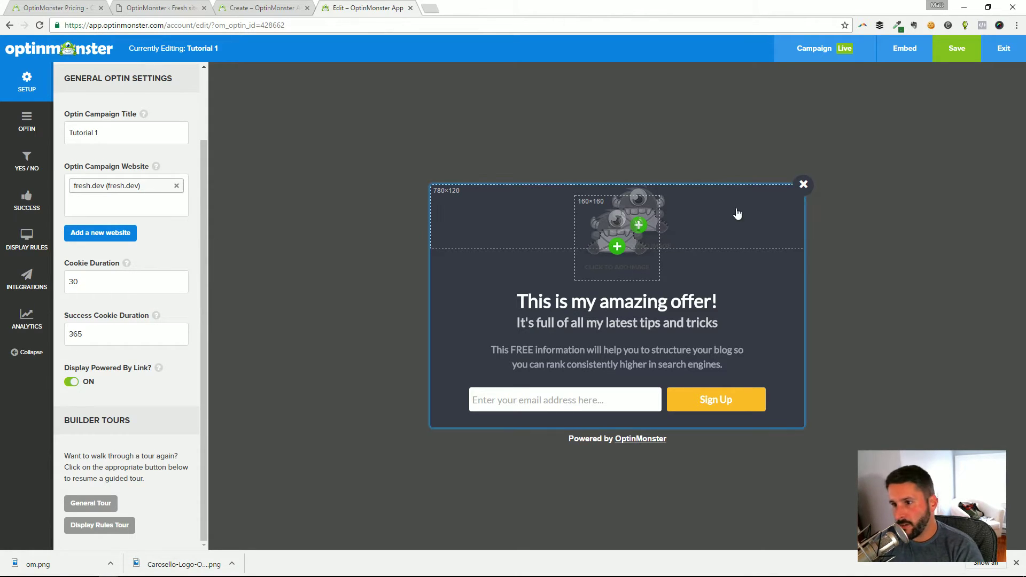
pyautogui.click(111, 283)
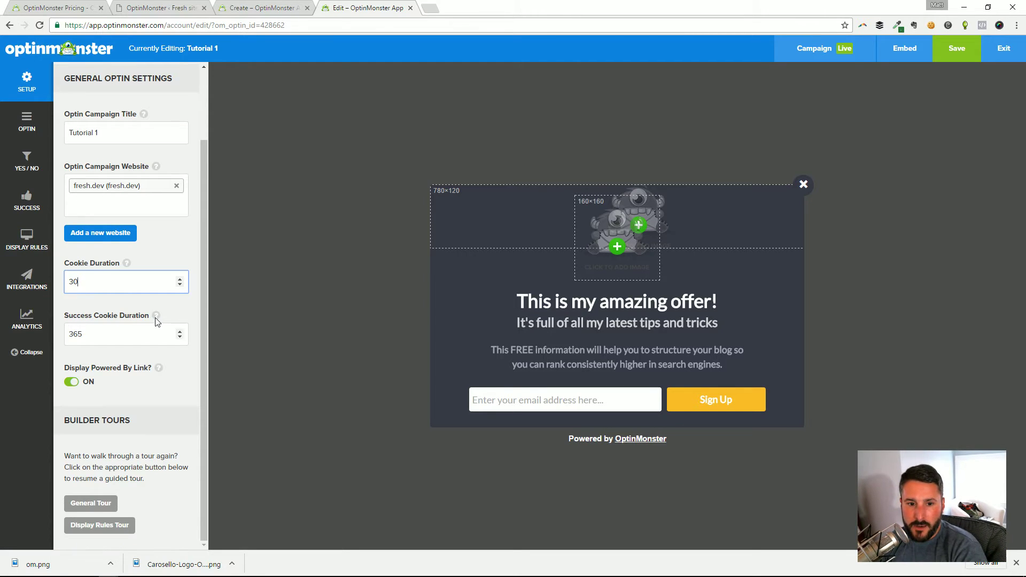
pyautogui.click(93, 335)
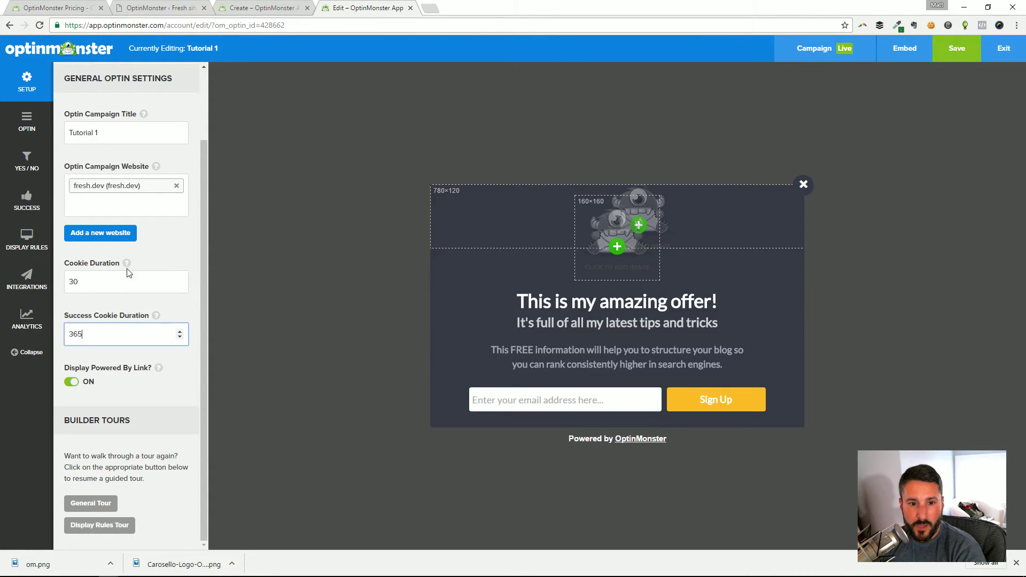
pyautogui.moveTo(155, 319)
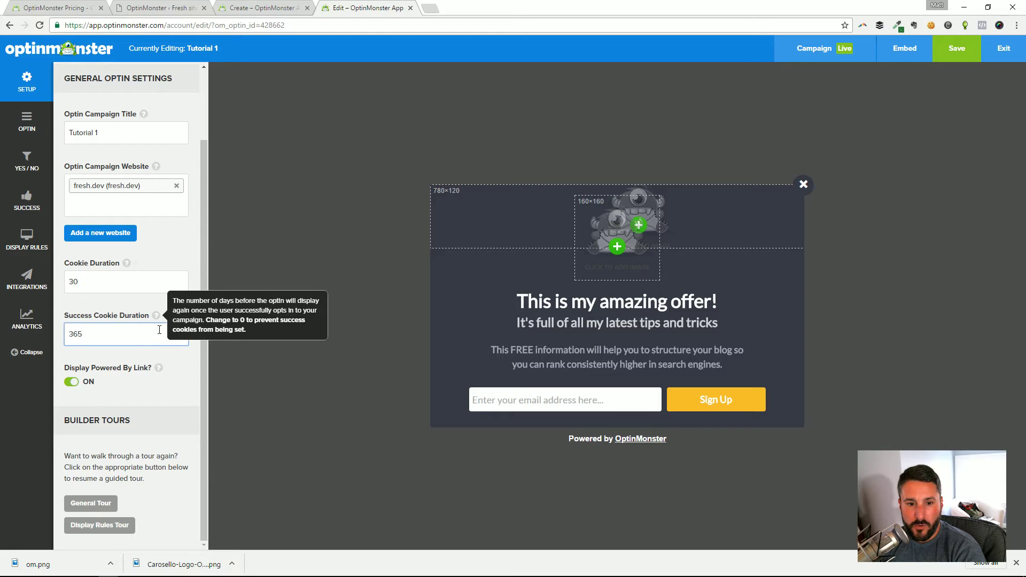
pyautogui.moveTo(160, 369)
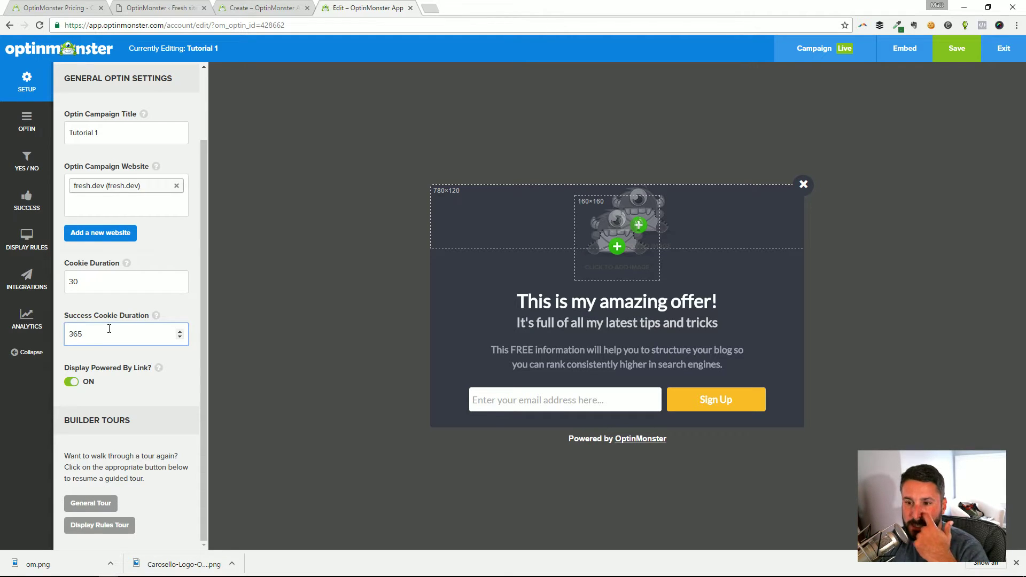
# - Turn off the Display Powered By Link setting for the optin
pyautogui.click(80, 385)
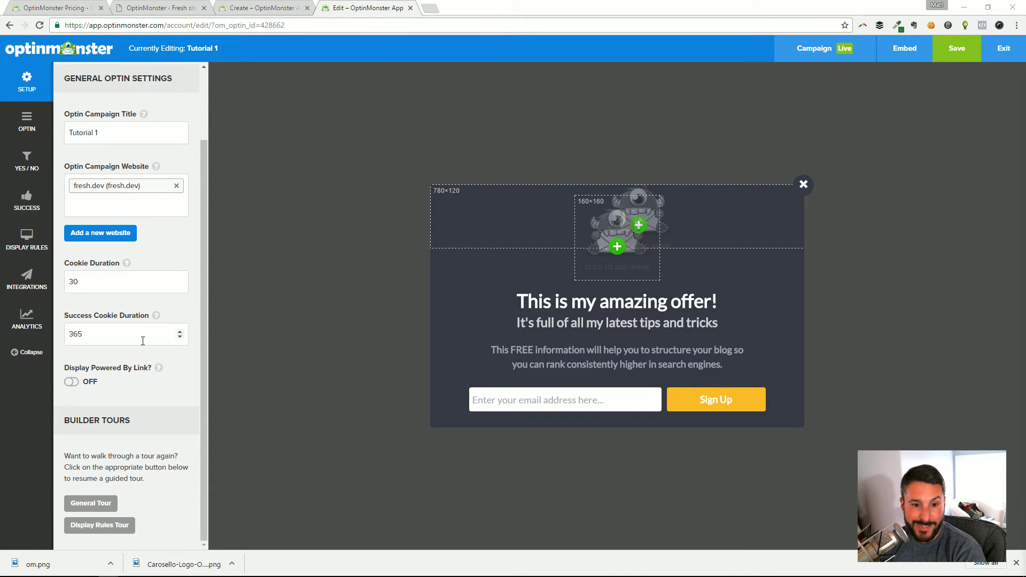
pyautogui.click(71, 383)
pyautogui.click(71, 383)
pyautogui.click(71, 388)
pyautogui.click(72, 388)
pyautogui.click(74, 387)
pyautogui.click(76, 388)
pyautogui.click(77, 390)
pyautogui.click(77, 390)
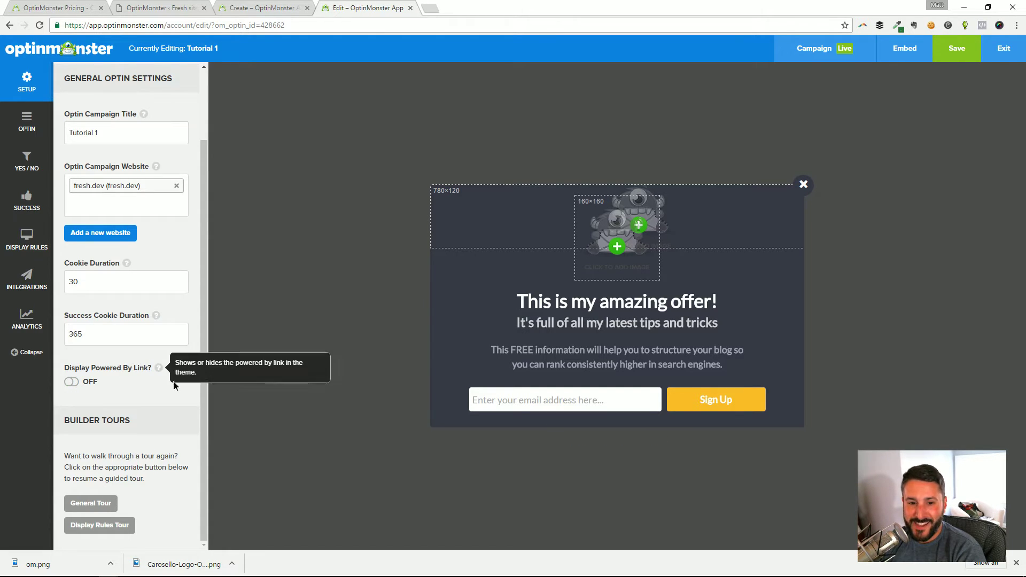
pyautogui.click(82, 388)
pyautogui.click(84, 389)
pyautogui.click(81, 388)
pyautogui.click(81, 386)
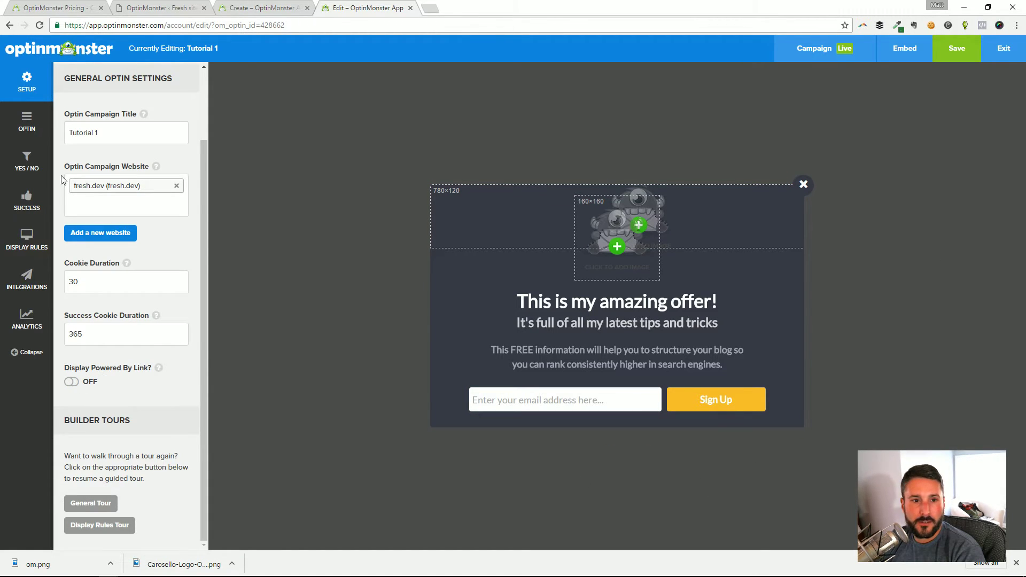
# - Open the Optin settings and look at the available replacement themes, keeping the Metro theme
pyautogui.click(27, 122)
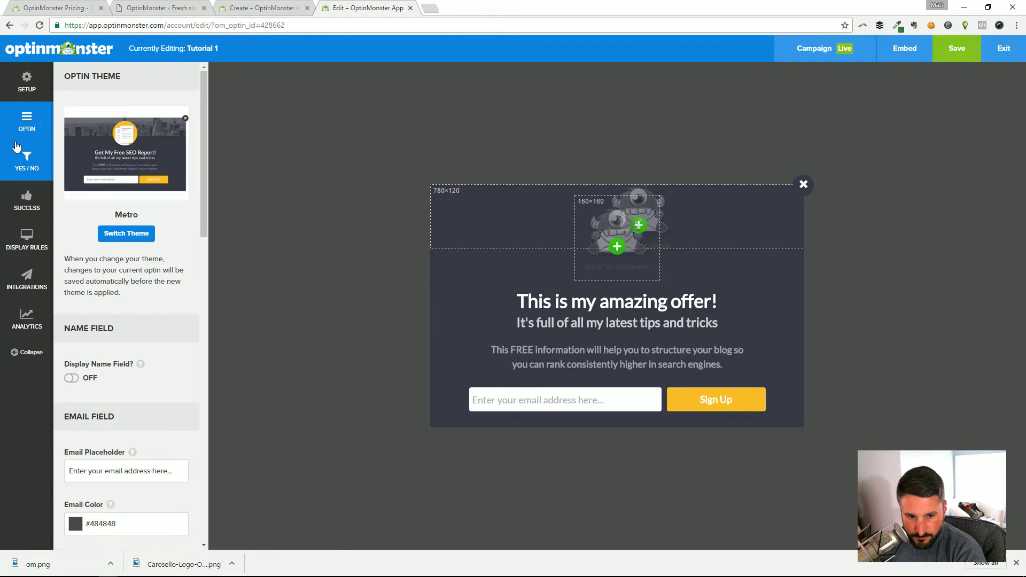
pyautogui.scroll(-1, 149, 268)
pyautogui.scroll(3, 107, 217)
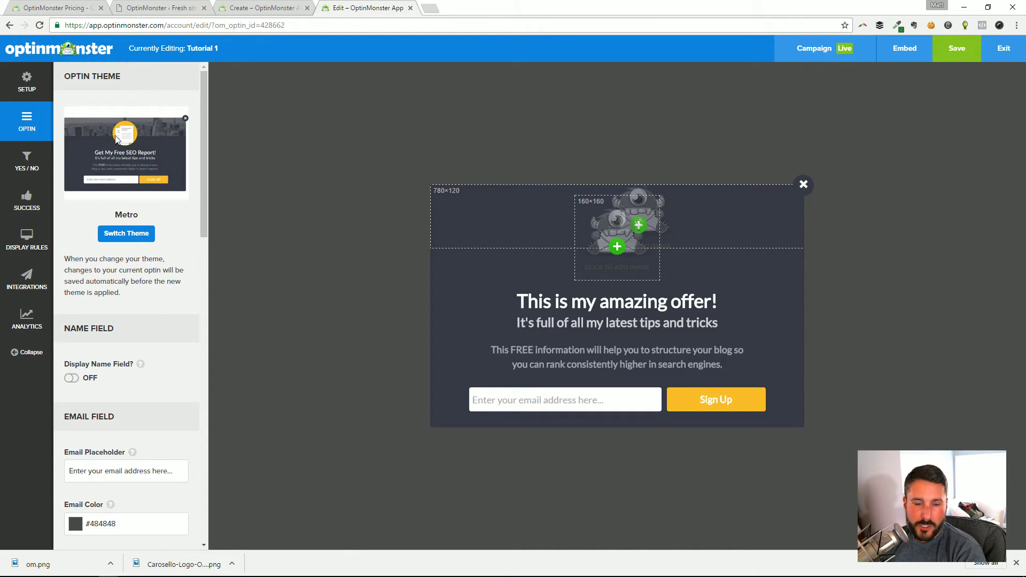
pyautogui.click(118, 235)
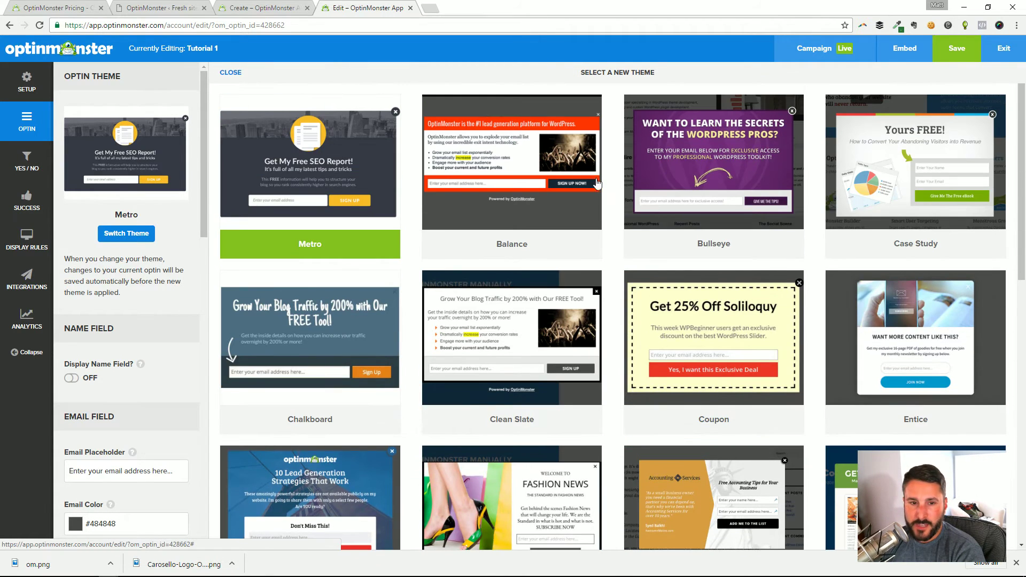
pyautogui.click(233, 73)
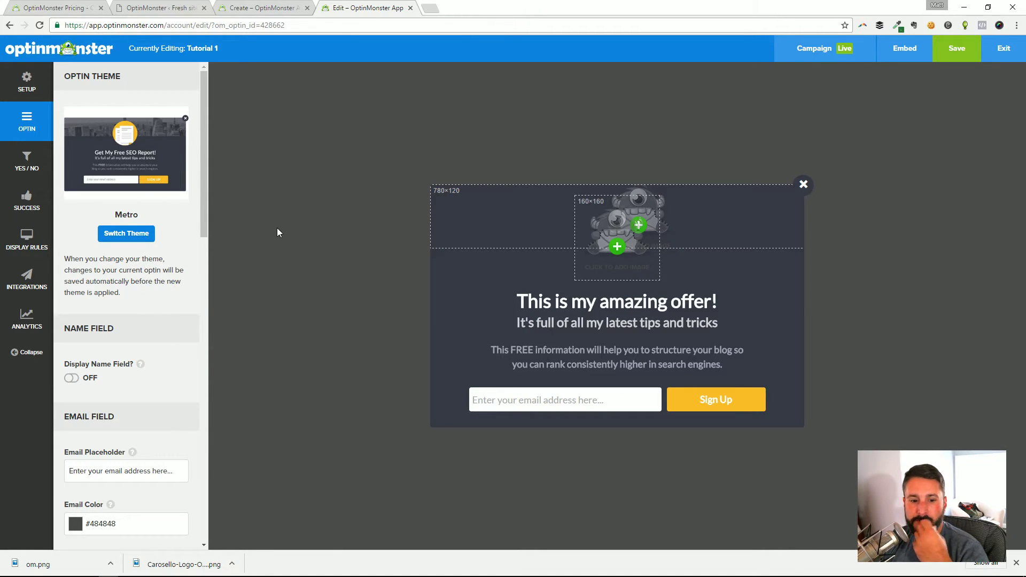
# - Review the Optin settings for the email field, submit field, privacy statement and design fields
pyautogui.scroll(-8, 140, 322)
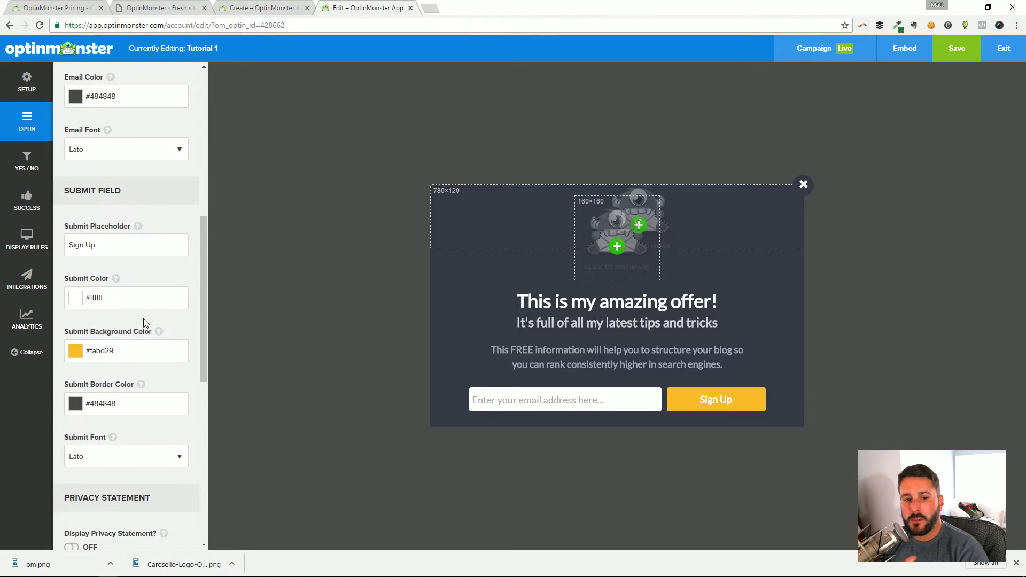
pyautogui.scroll(-4, 143, 323)
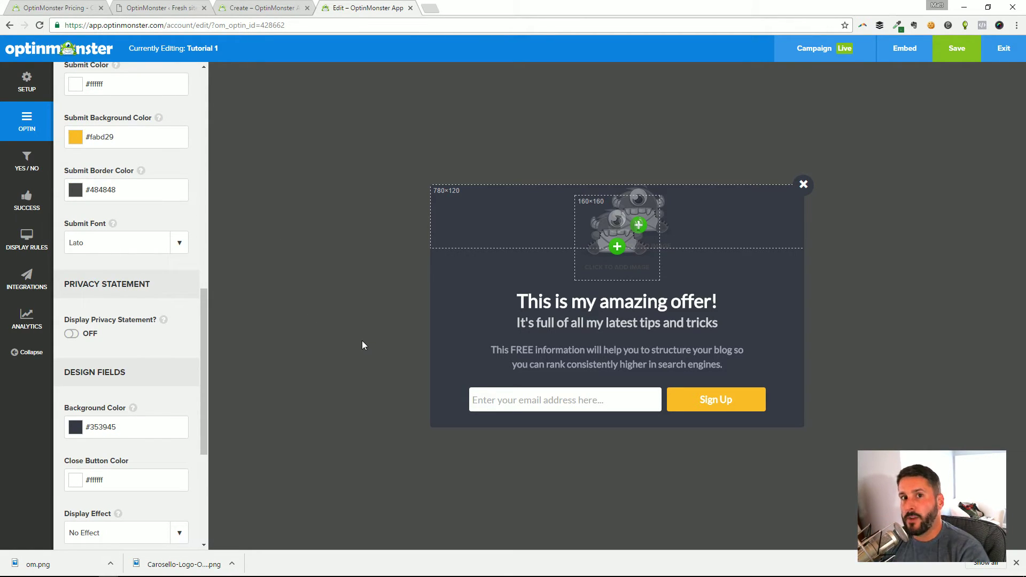
pyautogui.scroll(12, 162, 317)
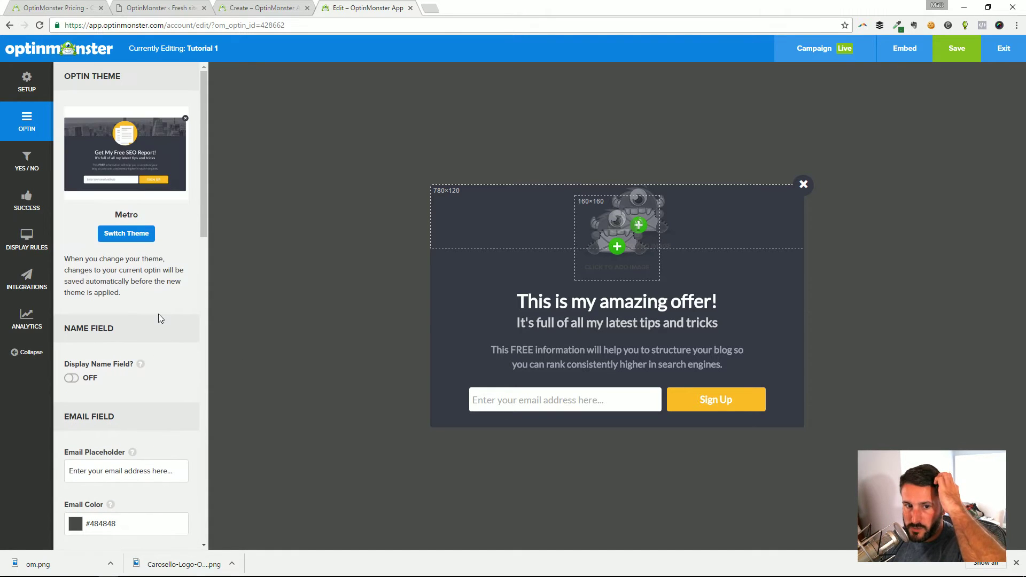
# - Turn on the Display Name Field setting for the optin
pyautogui.click(72, 379)
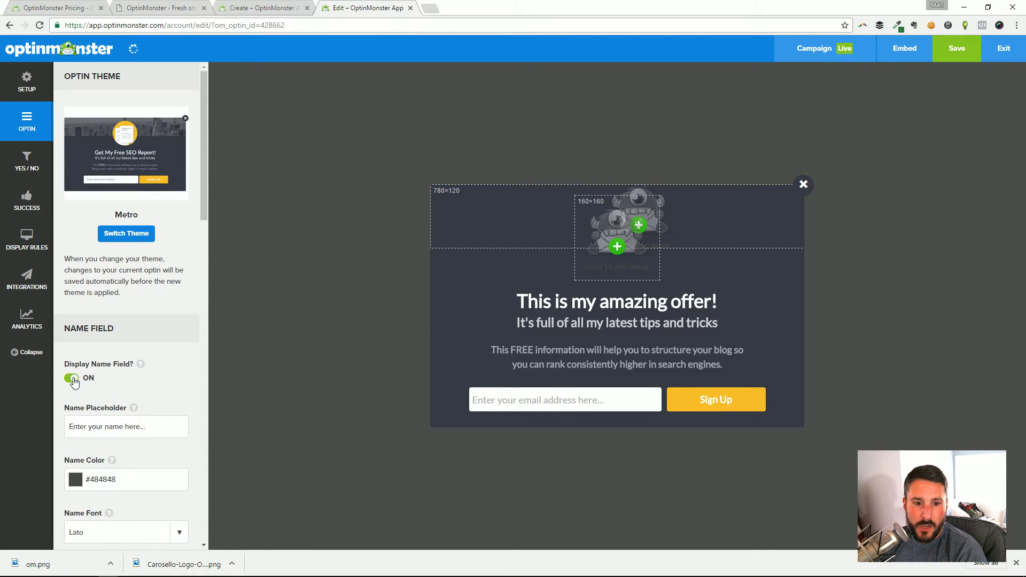
pyautogui.click(72, 378)
pyautogui.click(72, 379)
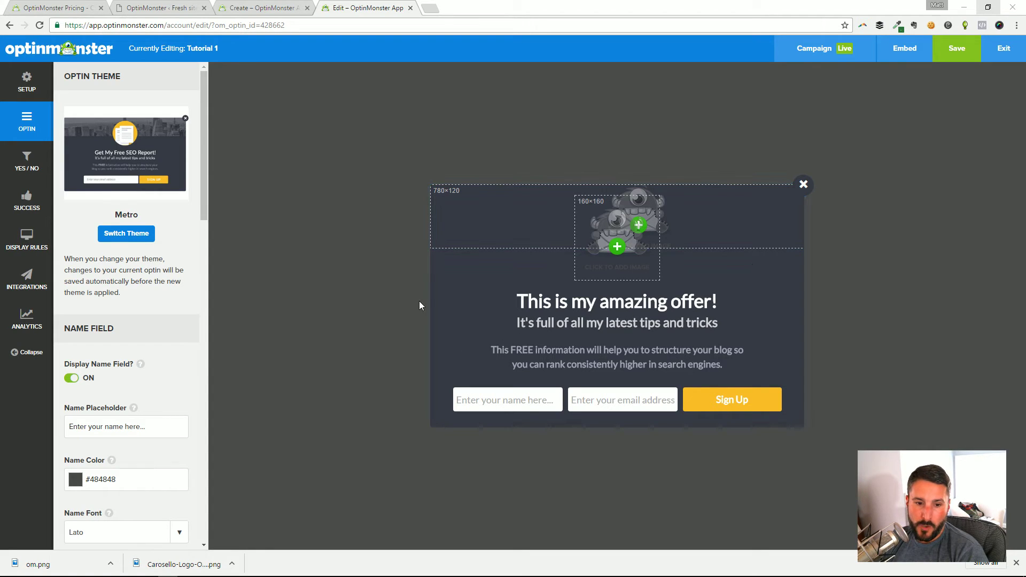
pyautogui.scroll(-5, 160, 379)
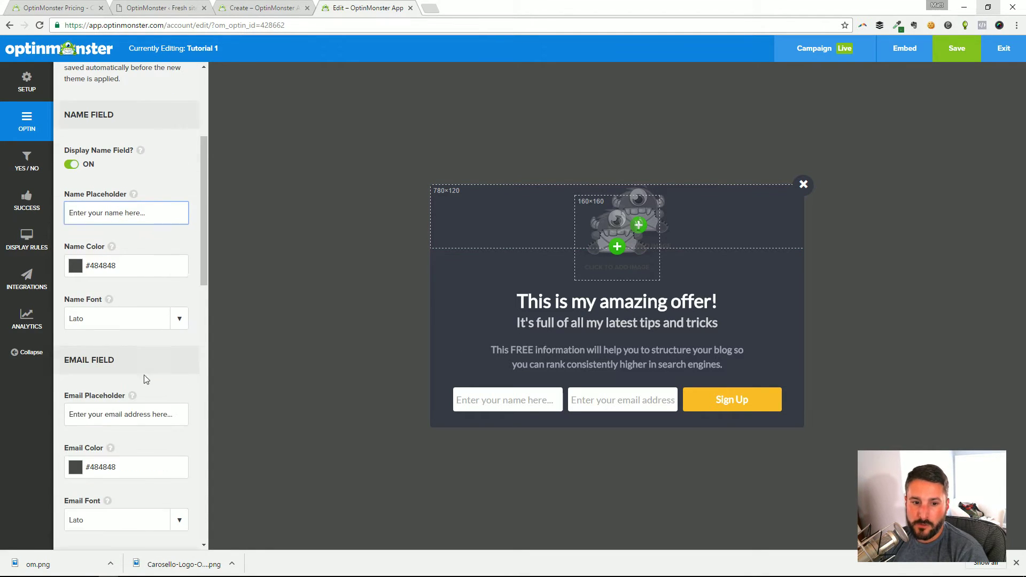
pyautogui.click(73, 165)
pyautogui.click(74, 166)
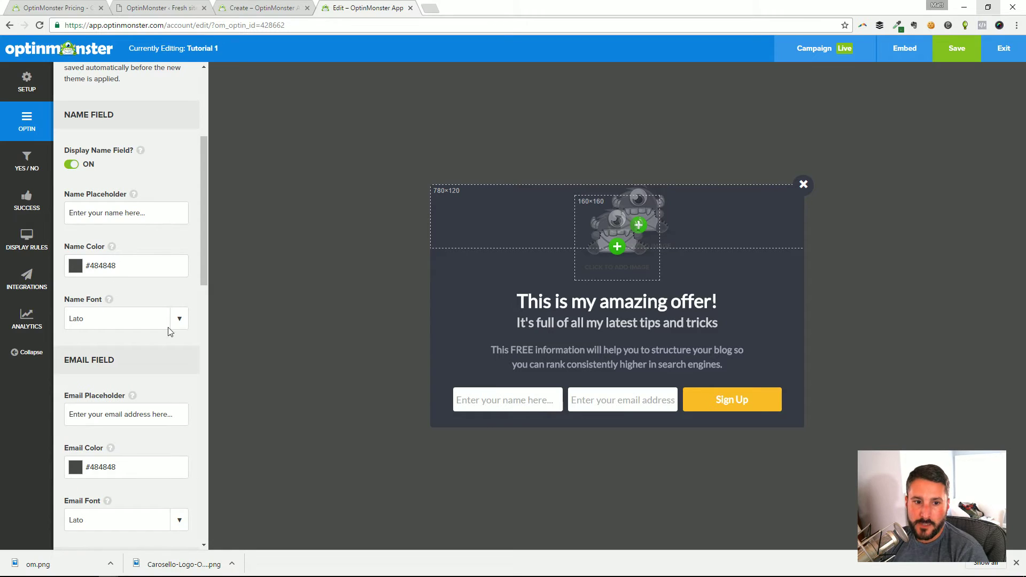
# - Review the placeholder and color settings for the name and email fields, including the Email Color picker
pyautogui.click(122, 266)
pyautogui.click(126, 213)
pyautogui.scroll(-3, 193, 264)
pyautogui.scroll(-1, 193, 264)
pyautogui.click(146, 257)
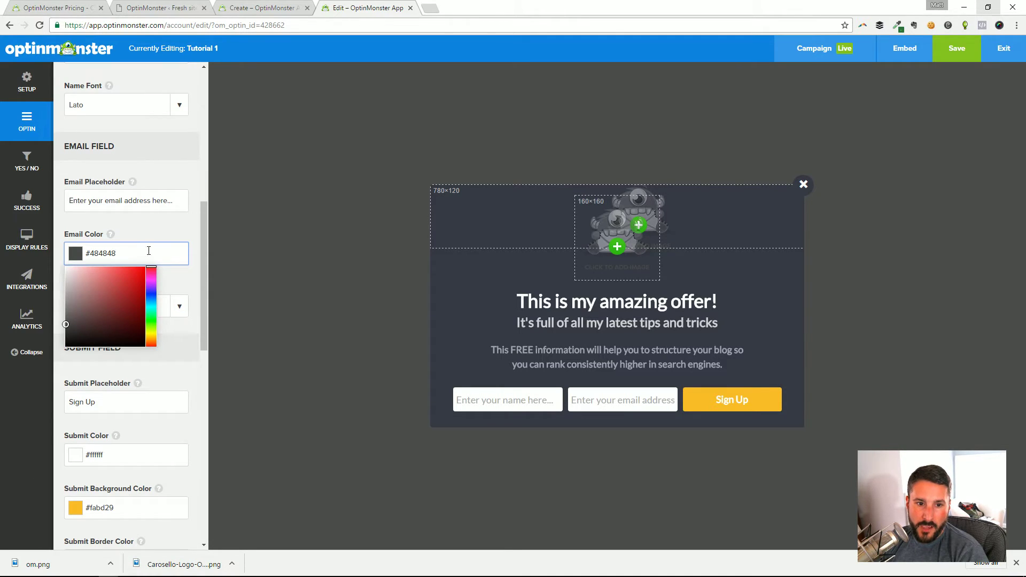
pyautogui.click(150, 226)
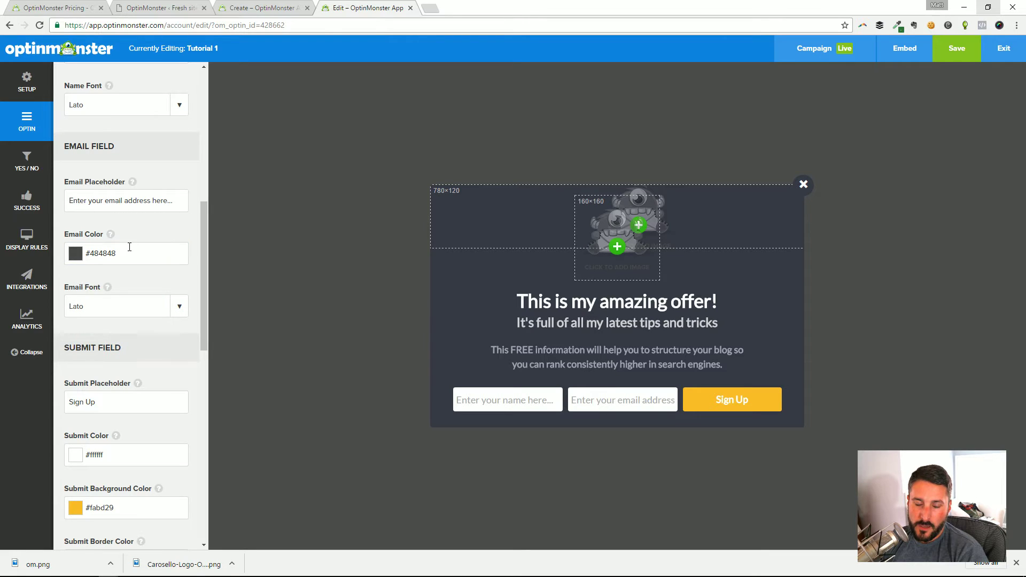
pyautogui.scroll(1, 128, 251)
pyautogui.click(89, 254)
pyautogui.scroll(3, 182, 277)
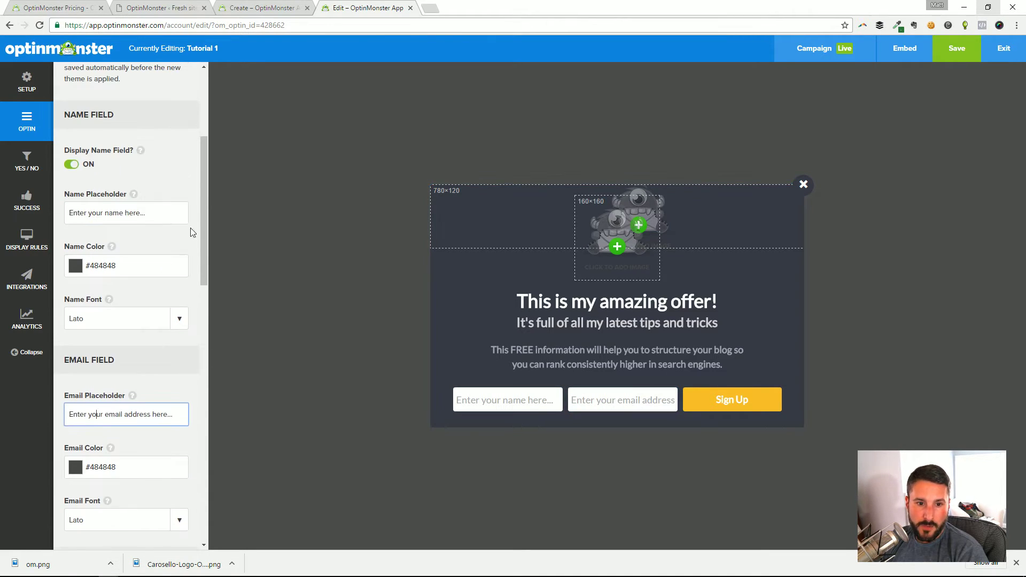
# - Set the Name Color to the red #f51313
pyautogui.click(74, 265)
pyautogui.moveTo(126, 297); pyautogui.dragTo(139, 283)
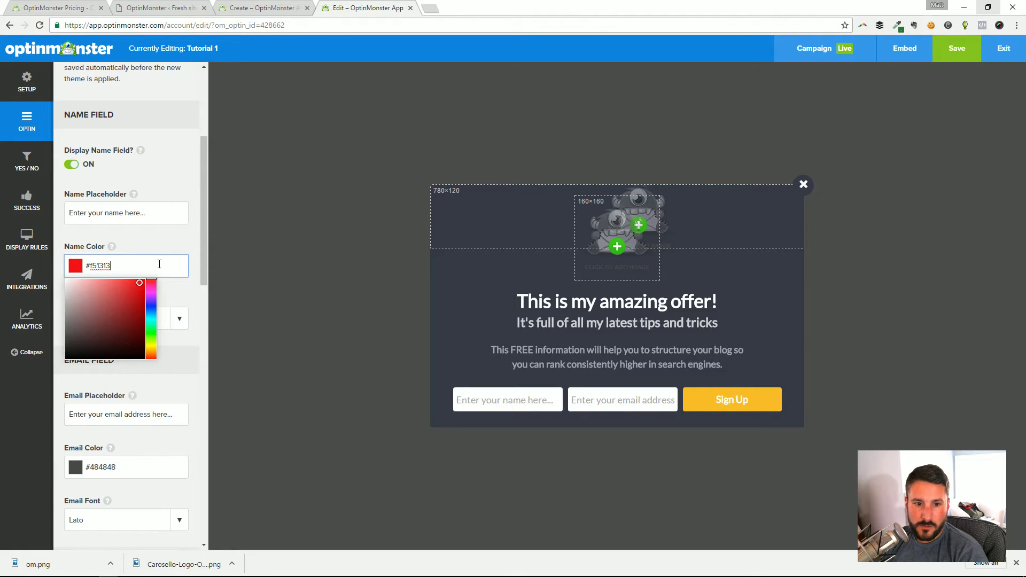
pyautogui.click(211, 272)
pyautogui.click(154, 217)
pyautogui.click(120, 248)
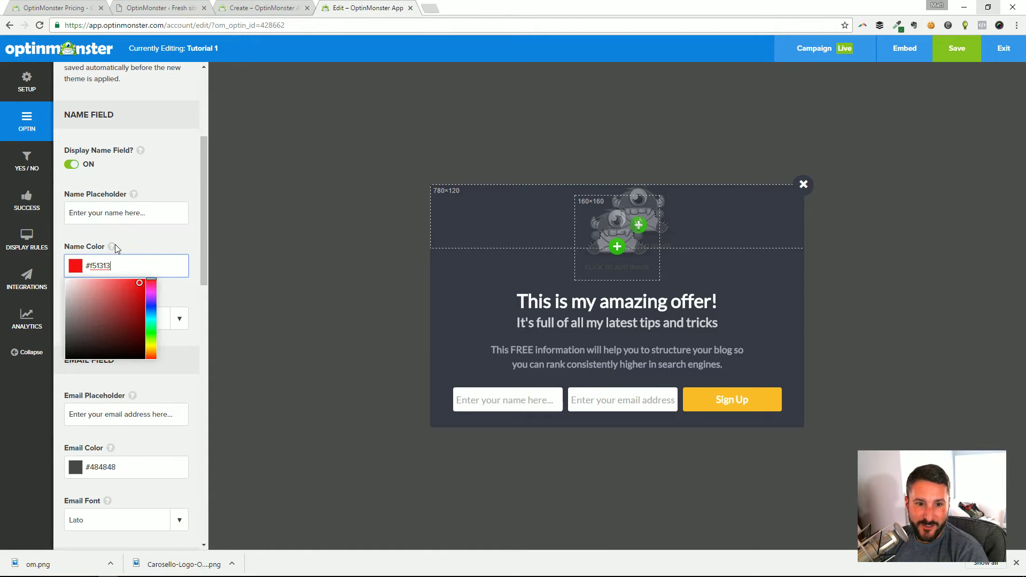
# - Try to enter sample text directly in the name field of the optin preview
pyautogui.click(501, 398)
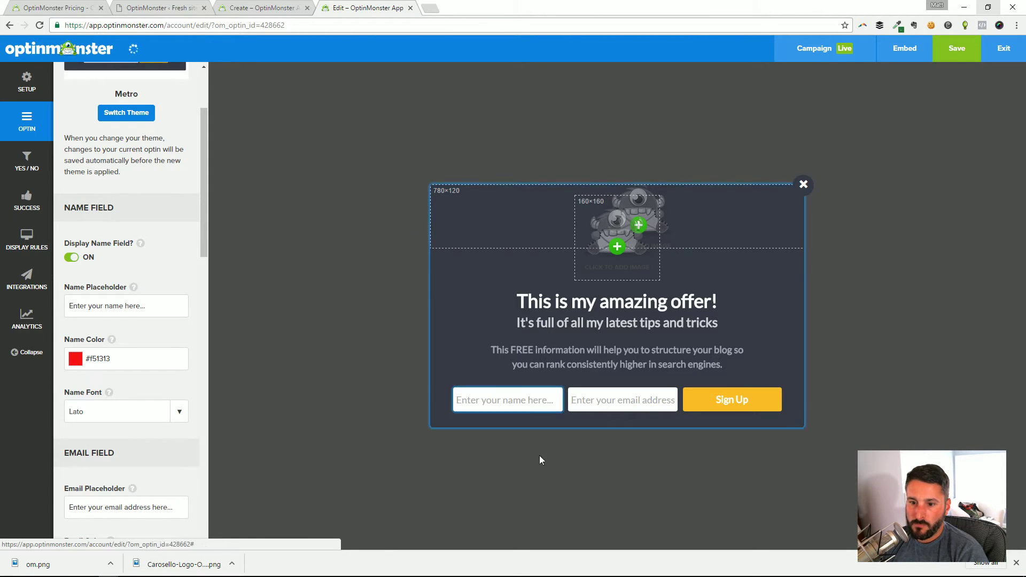
pyautogui.click(518, 401)
pyautogui.write('df')
pyautogui.click(462, 401)
pyautogui.write('d')
pyautogui.click(464, 407)
pyautogui.click(462, 406)
pyautogui.click(460, 404)
pyautogui.click(460, 406)
pyautogui.click(460, 406)
pyautogui.click(460, 404)
# - Shorten the name placeholder to "Enter your name here" and look at the Name Font options
pyautogui.moveTo(156, 305); pyautogui.dragTo(140, 306)
pyautogui.press('BackSpace')
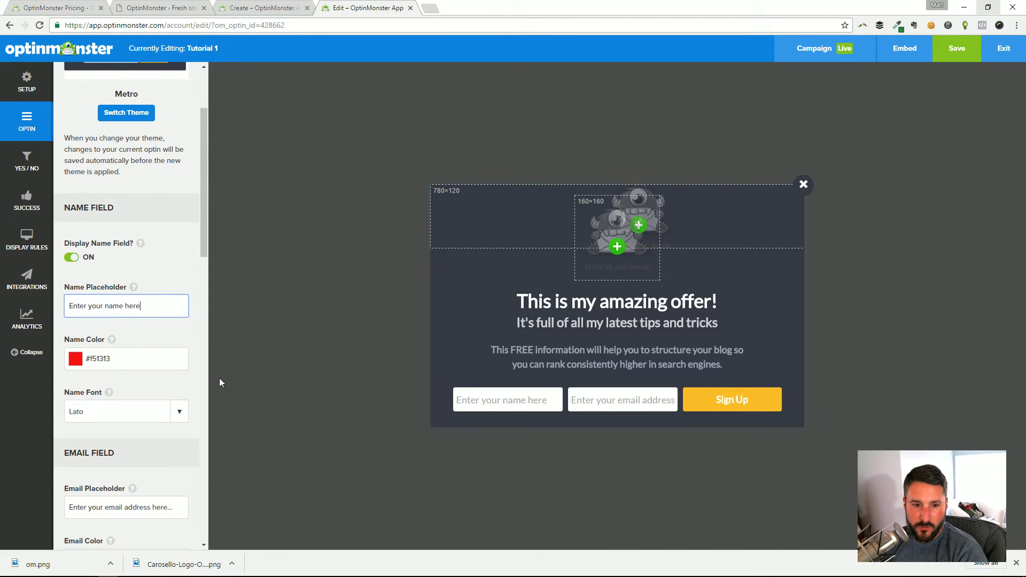
pyautogui.scroll(-1, 141, 304)
pyautogui.scroll(-3, 154, 304)
pyautogui.click(142, 199)
pyautogui.moveTo(185, 245)
pyautogui.mouseDown()
pyautogui.moveTo(182, 288)
pyautogui.moveTo(178, 257)
pyautogui.mouseUp()
pyautogui.click(263, 225)
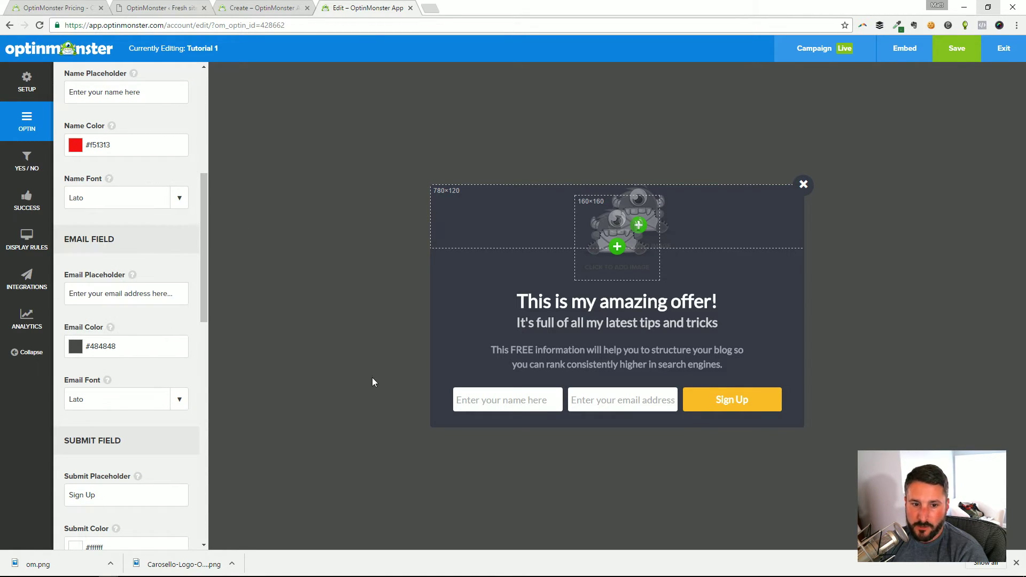
# - Look through the email, submit, privacy statement and design field settings, down to Custom CSS and back to the submit field
pyautogui.scroll(-4, 184, 373)
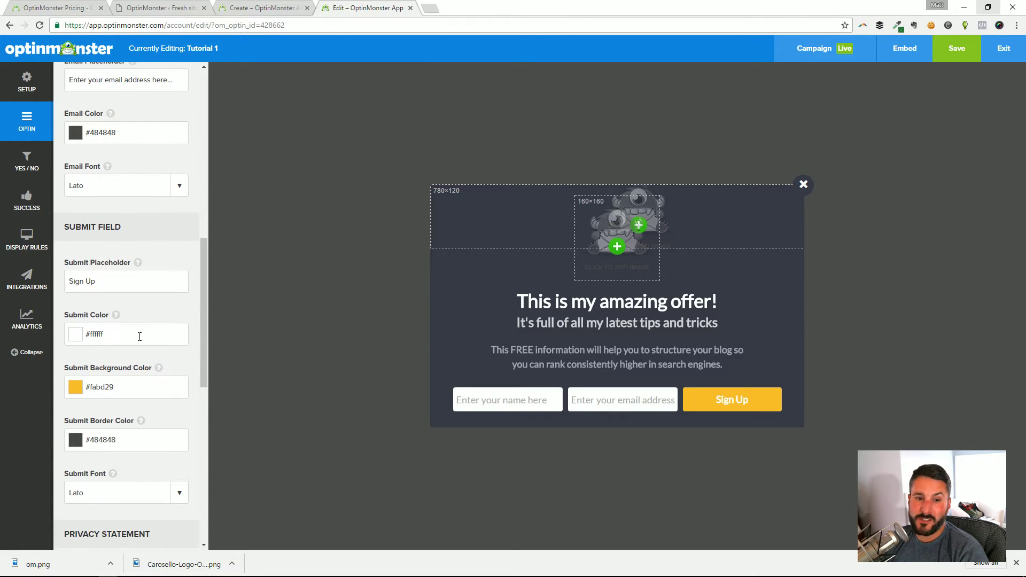
pyautogui.scroll(-2, 133, 352)
pyautogui.scroll(3, 142, 330)
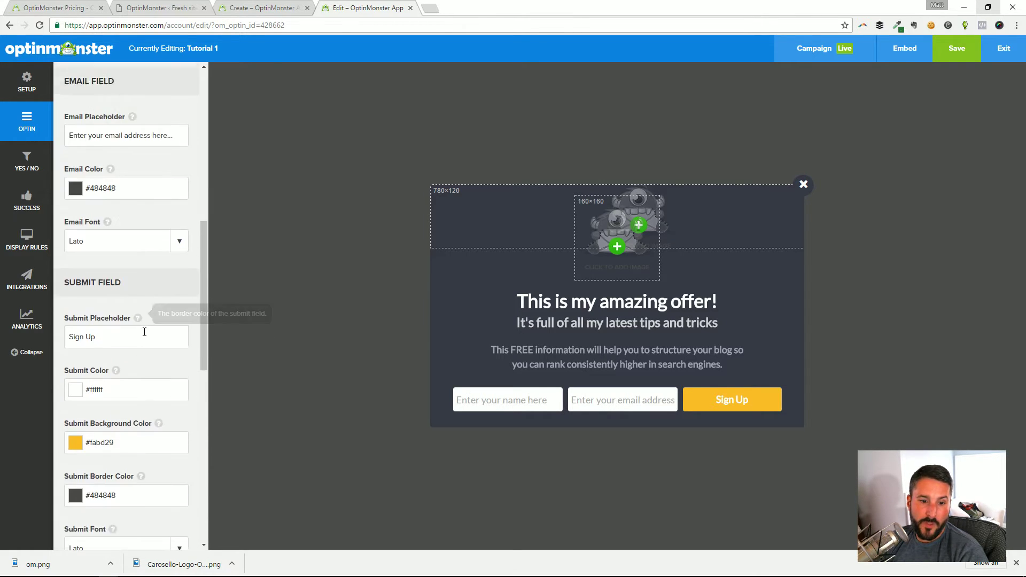
pyautogui.scroll(-5, 146, 335)
pyautogui.scroll(-2, 146, 335)
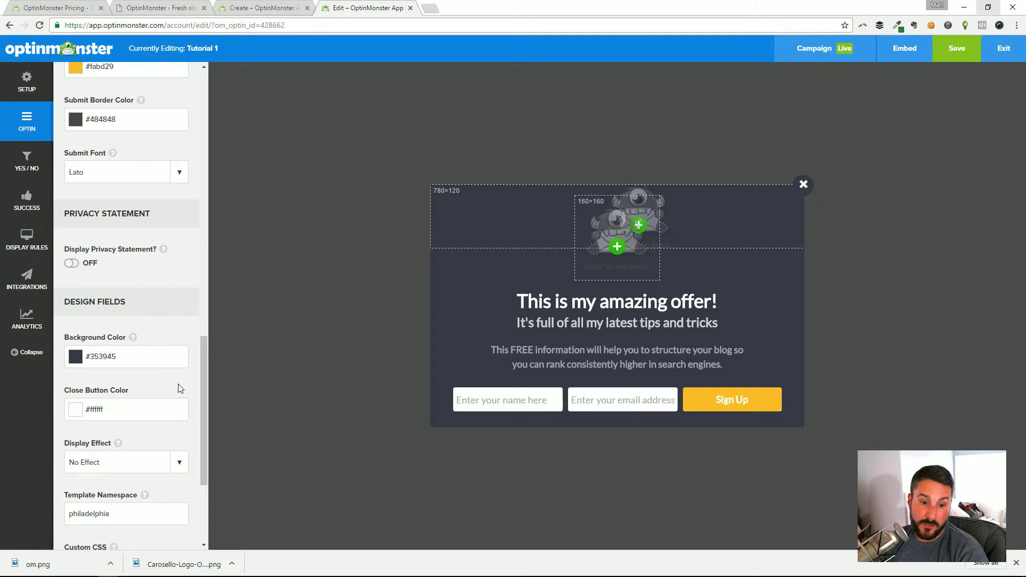
pyautogui.scroll(-3, 179, 390)
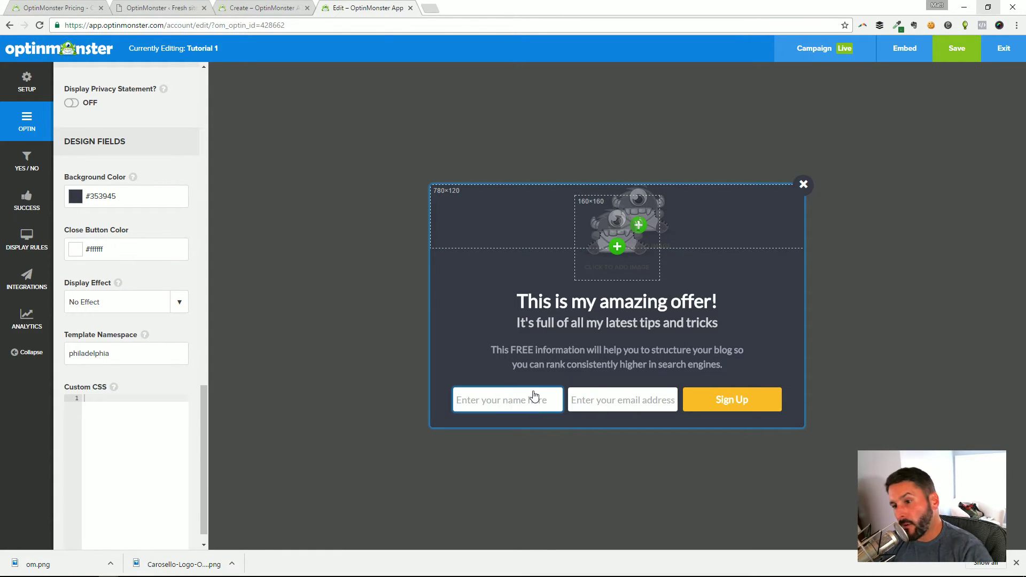
pyautogui.scroll(6, 120, 375)
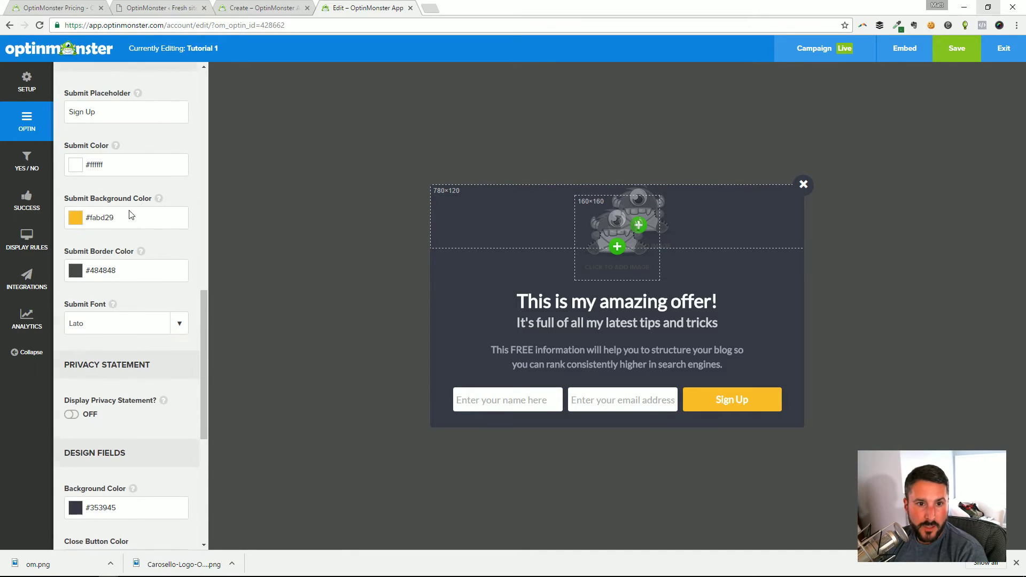
pyautogui.scroll(4, 75, 227)
pyautogui.scroll(-1, 94, 390)
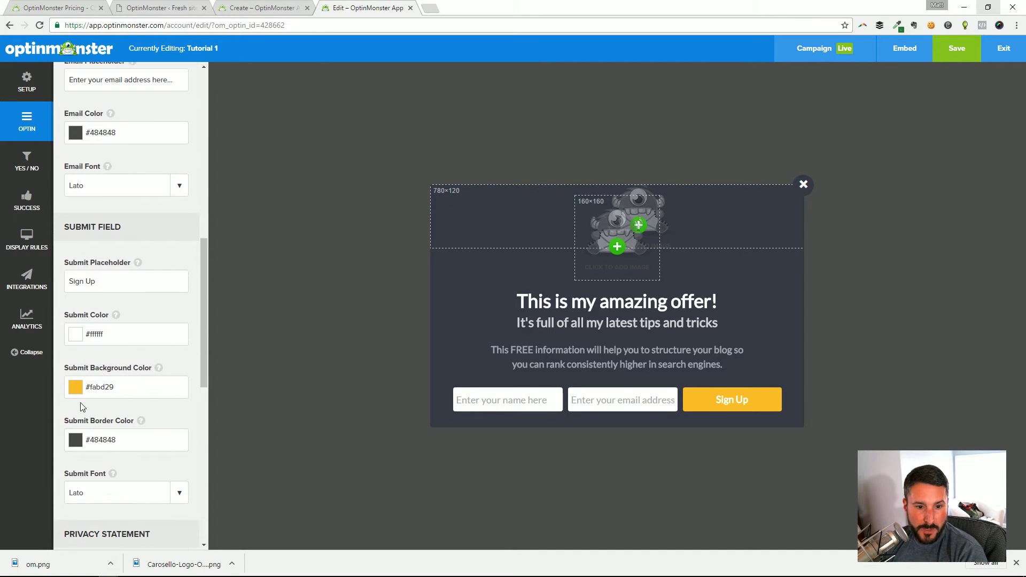
# - Set the Submit Background Color to the purple #6428fa
pyautogui.click(76, 389)
pyautogui.click(151, 405)
pyautogui.moveTo(152, 406); pyautogui.dragTo(151, 421)
pyautogui.click(345, 335)
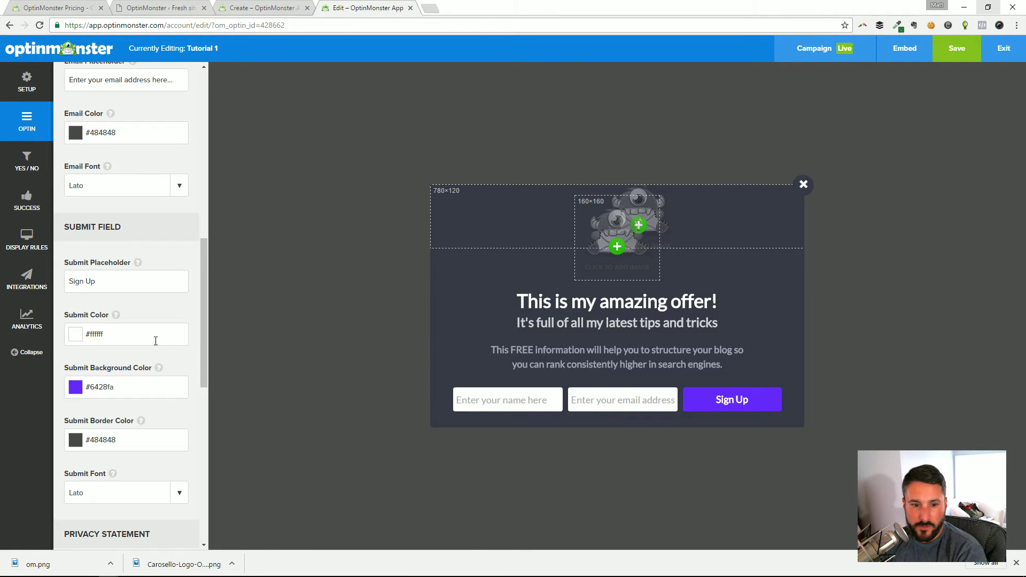
# - Turn on the privacy statement to preview it under the form, and turn it off again
pyautogui.scroll(-5, 199, 377)
pyautogui.scroll(1, 200, 432)
pyautogui.moveTo(200, 415); pyautogui.dragTo(214, 446)
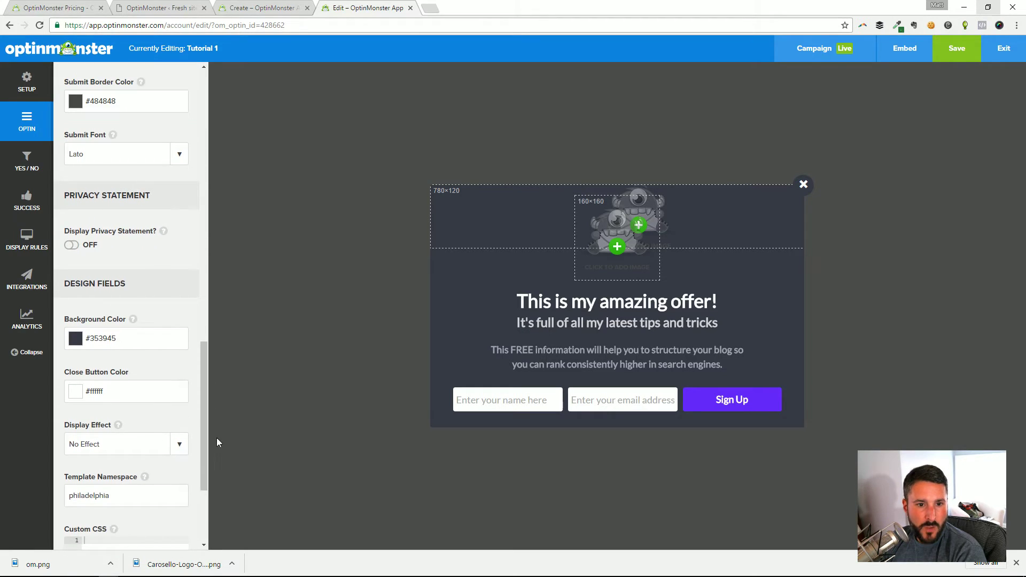
pyautogui.click(72, 245)
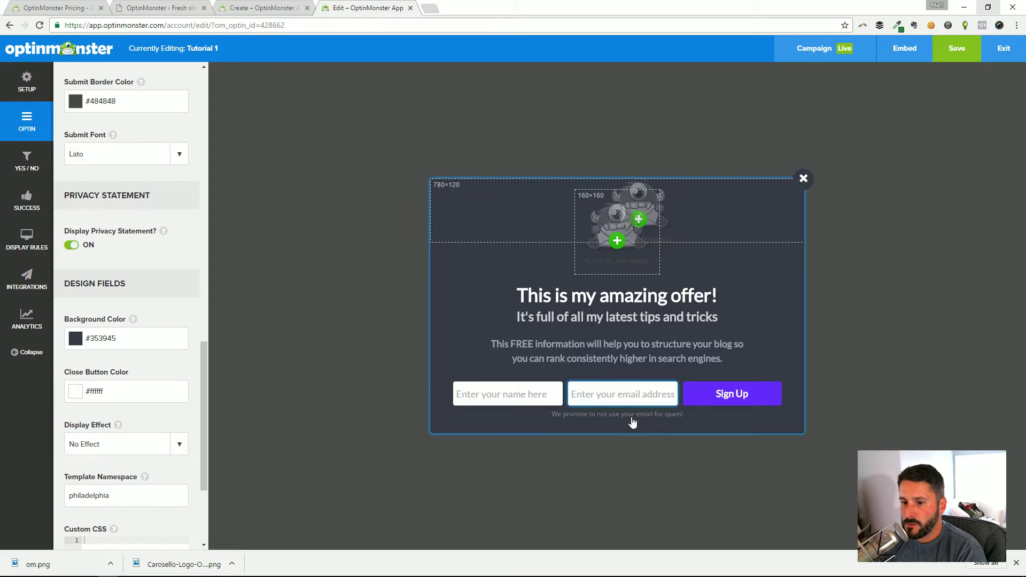
pyautogui.click(74, 247)
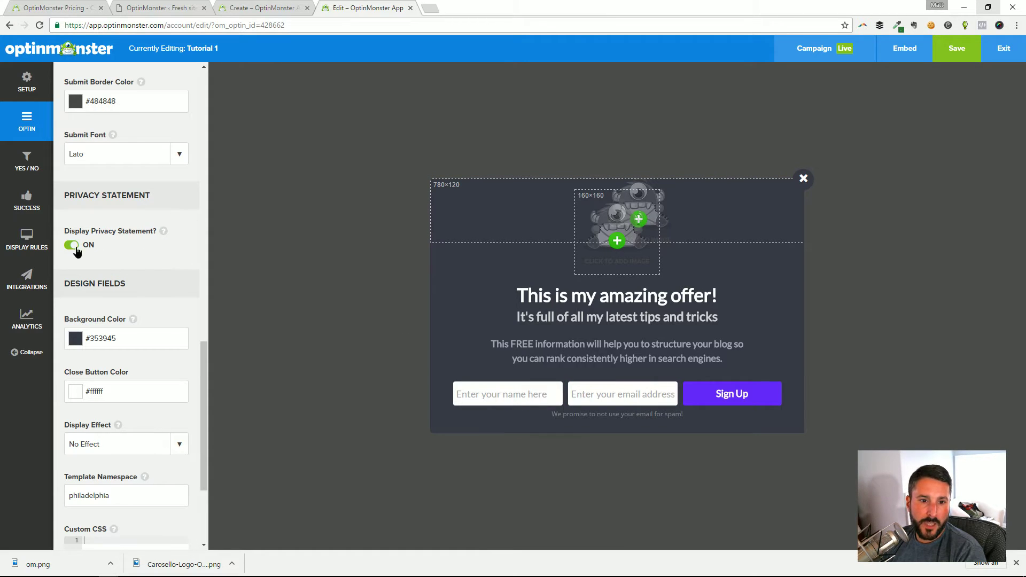
pyautogui.click(76, 249)
pyautogui.click(73, 247)
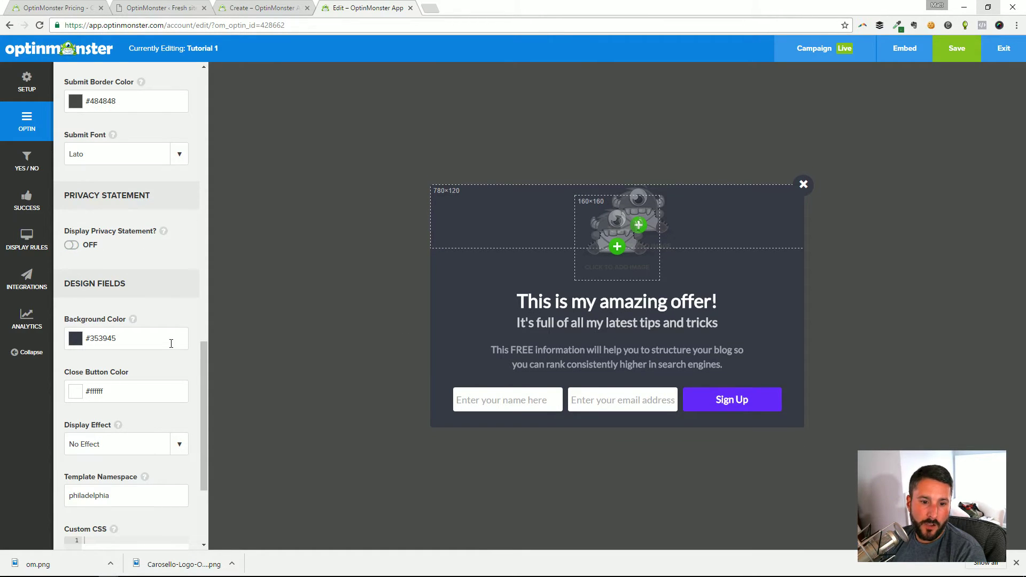
# - Look at the Close Button Color picker and the Custom CSS editor, and close the browser's downloads bar
pyautogui.scroll(-2, 125, 295)
pyautogui.click(128, 271)
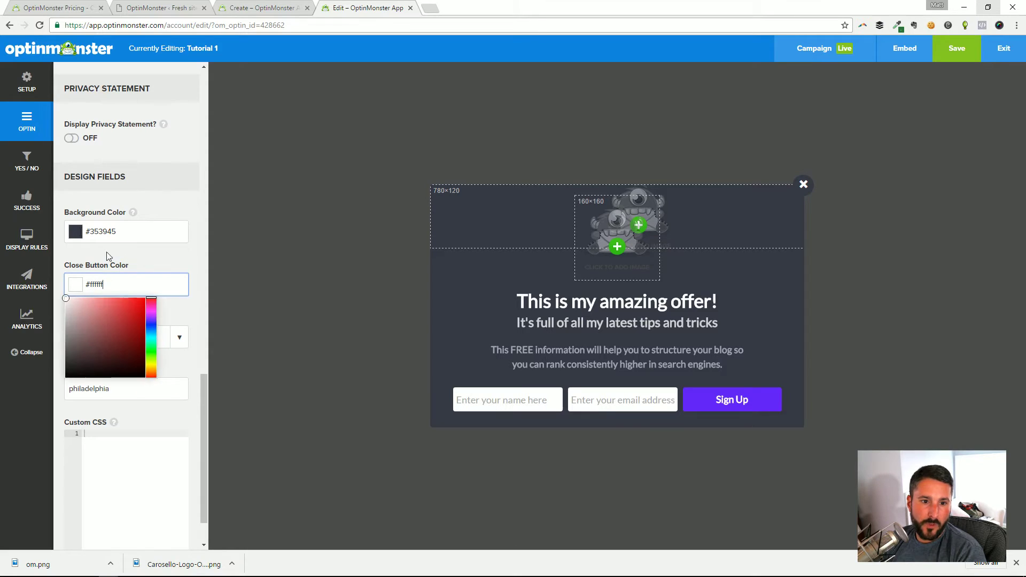
pyautogui.click(164, 253)
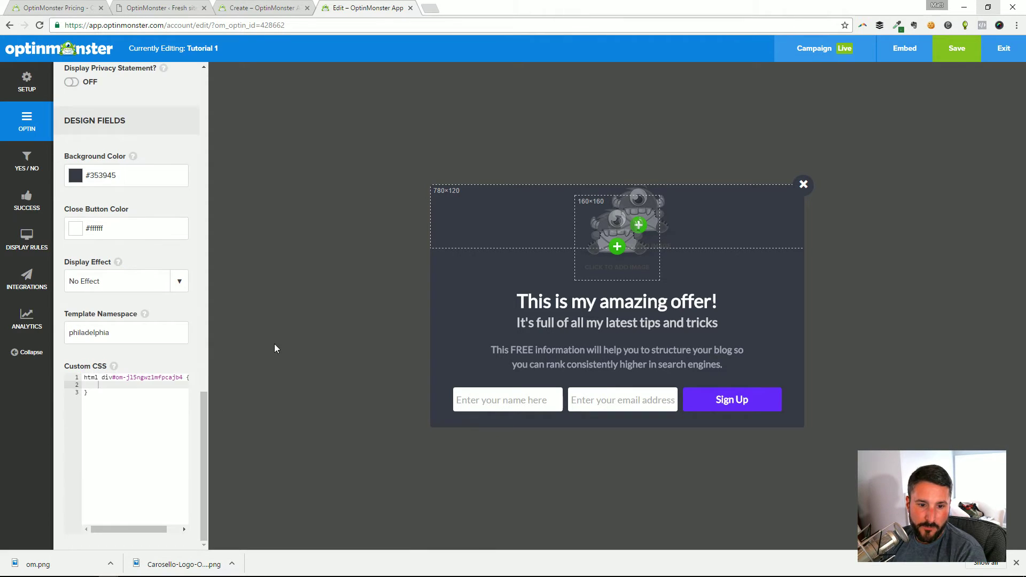
pyautogui.click(122, 422)
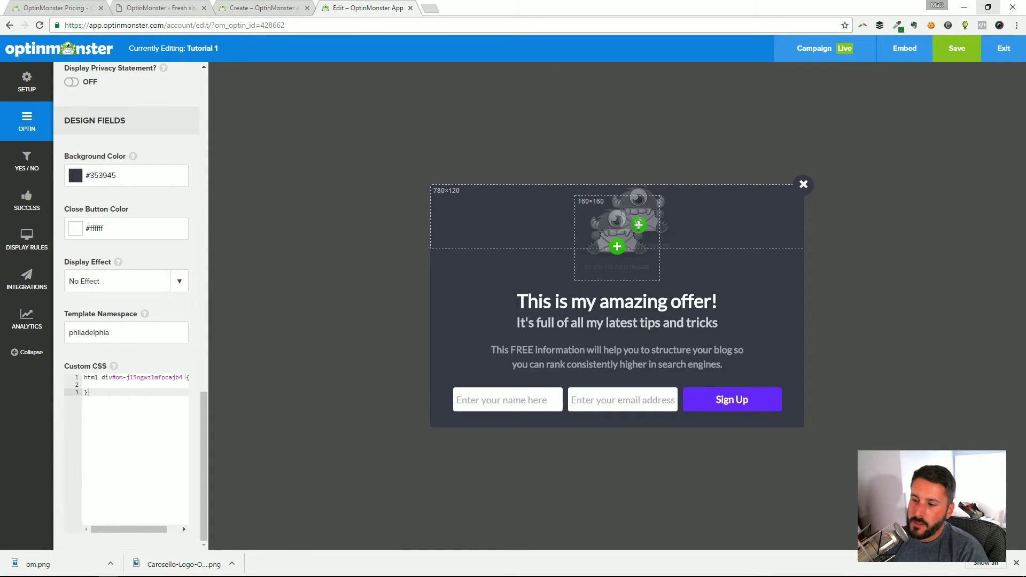
pyautogui.click(1017, 563)
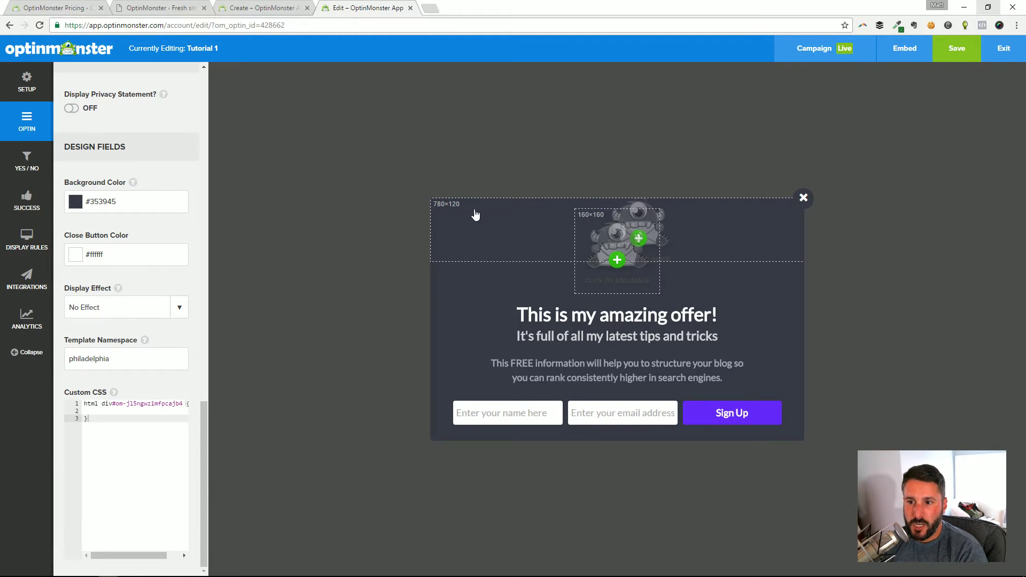
# - Open the Yes / No settings and enable the Yes / No buttons for the optin
pyautogui.click(28, 168)
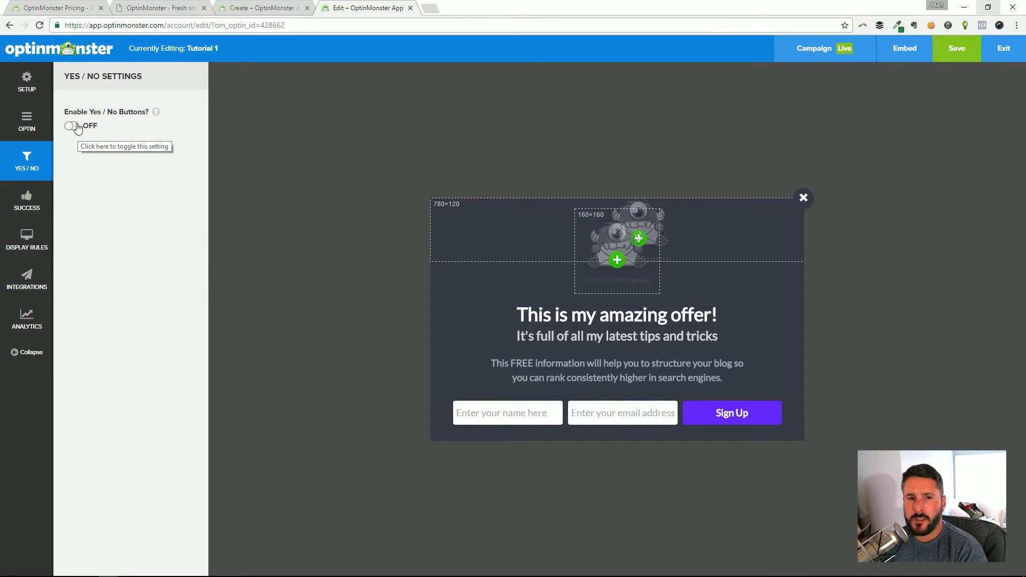
pyautogui.click(76, 130)
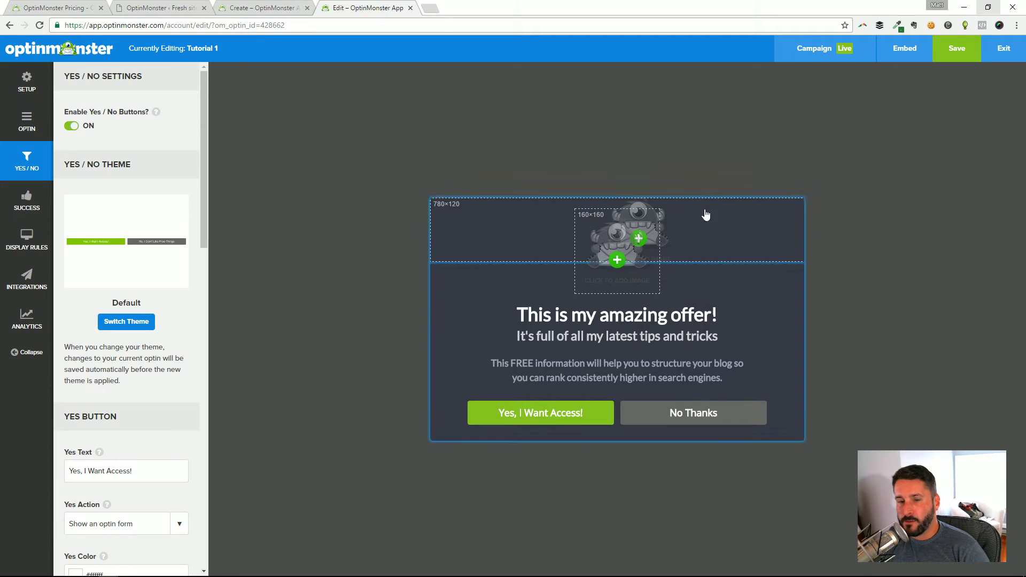
pyautogui.click(76, 126)
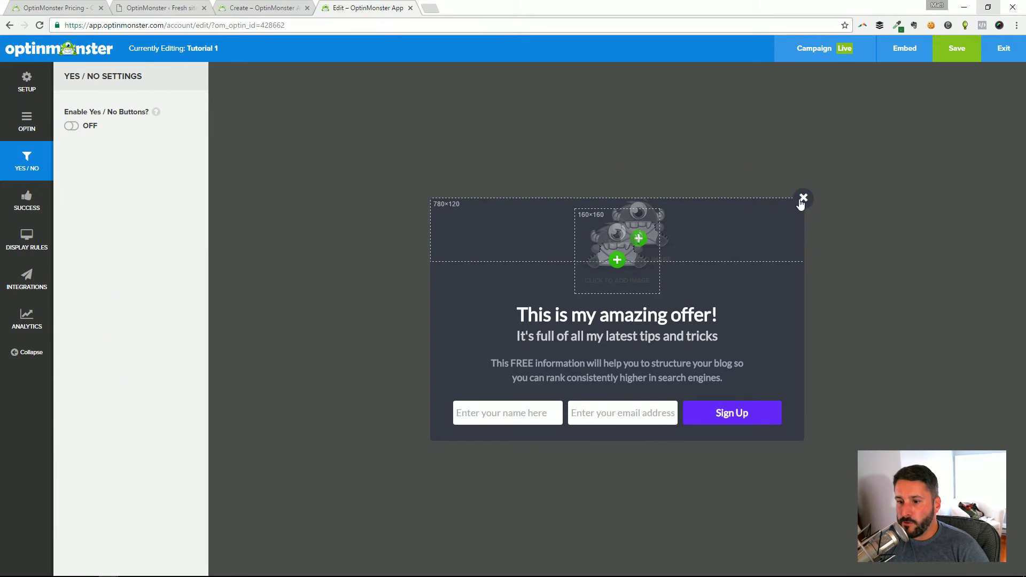
pyautogui.click(75, 127)
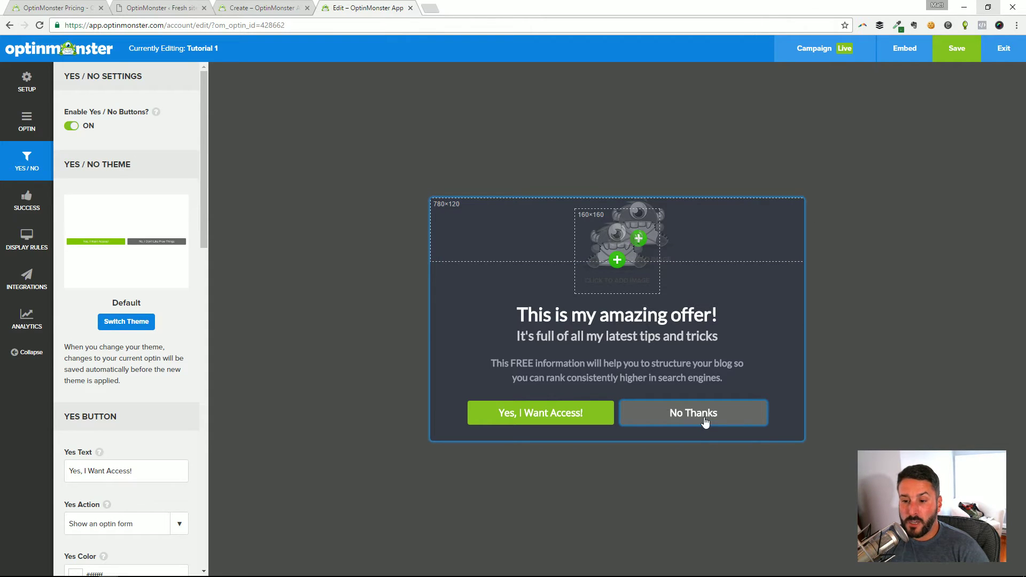
# - Try the Camber theme for the Yes / No view, and switch it back to the Default theme
pyautogui.click(127, 322)
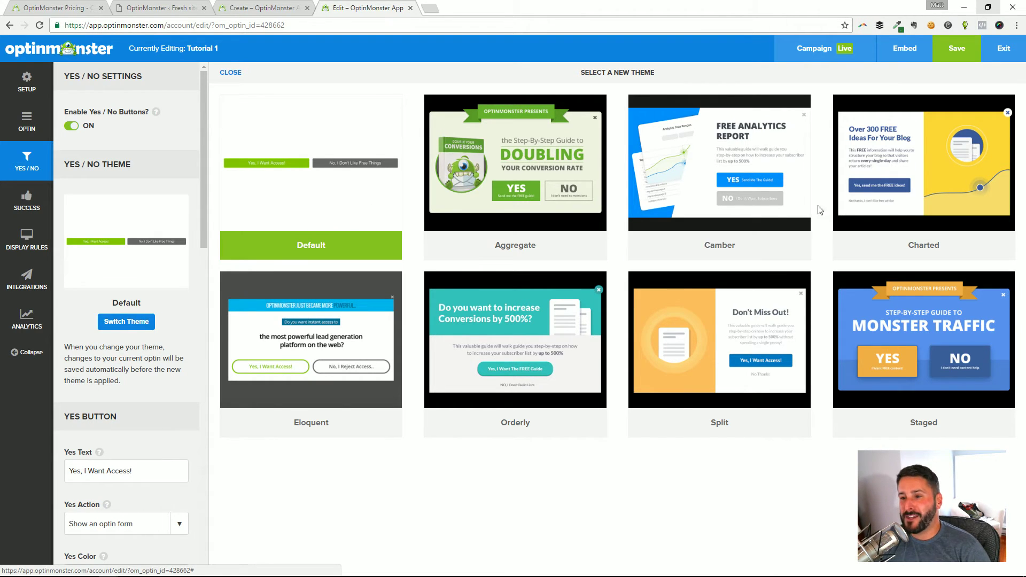
pyautogui.click(715, 251)
pyautogui.click(555, 101)
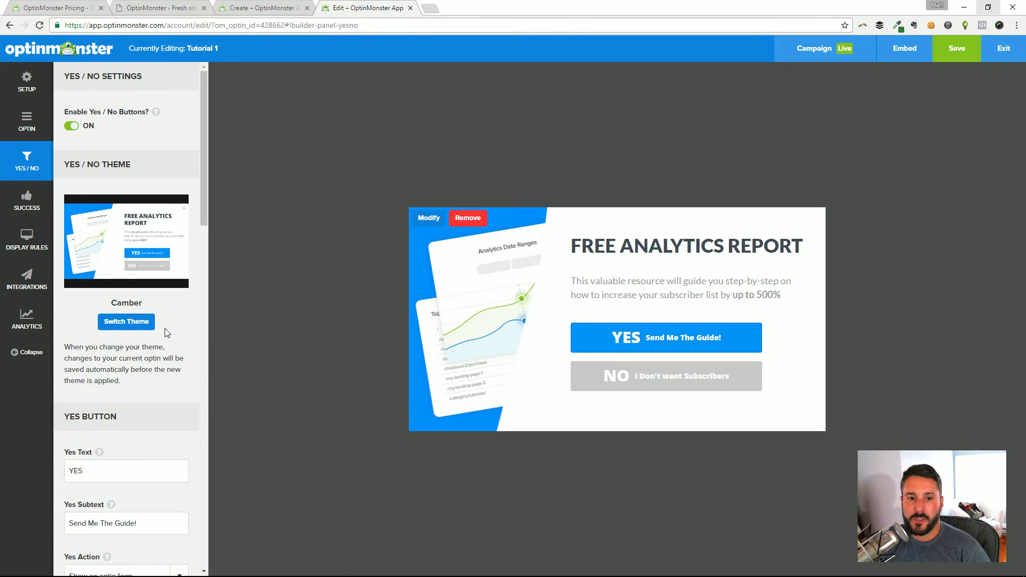
pyautogui.click(131, 323)
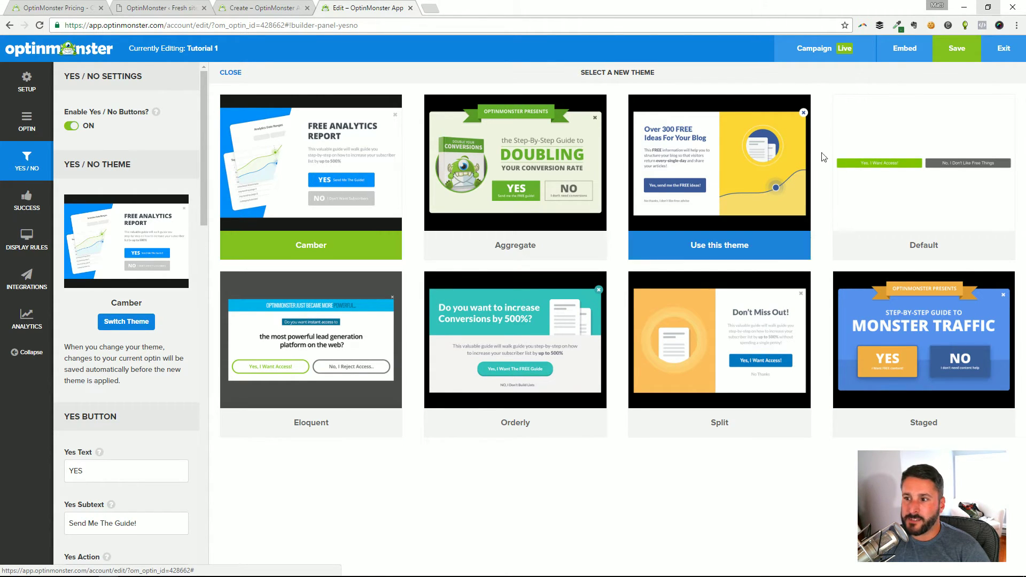
pyautogui.click(931, 246)
pyautogui.click(556, 102)
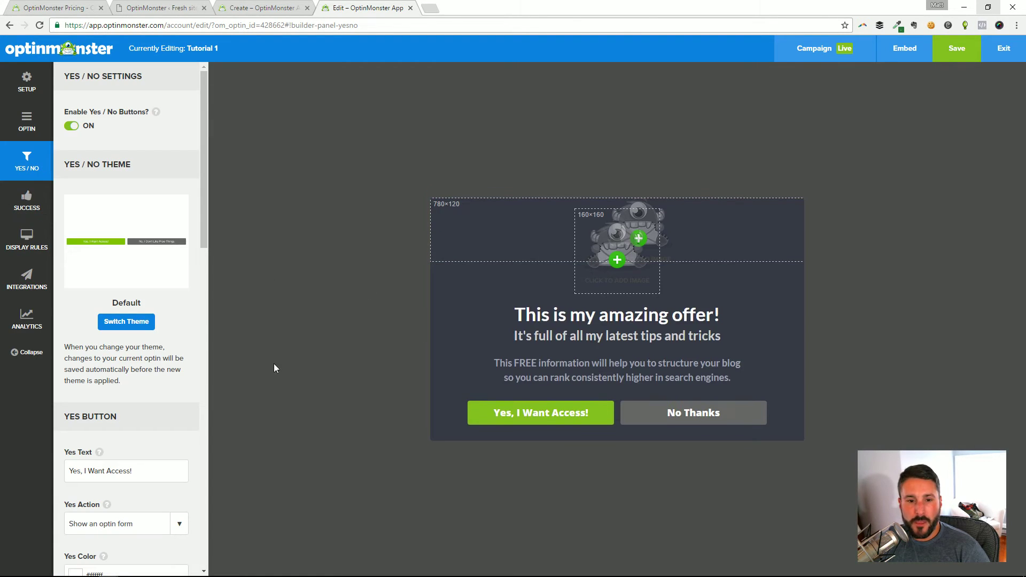
# - Look over the Yes Button settings, including the Yes Text field and the action and color fields
pyautogui.scroll(-4, 128, 268)
pyautogui.click(122, 267)
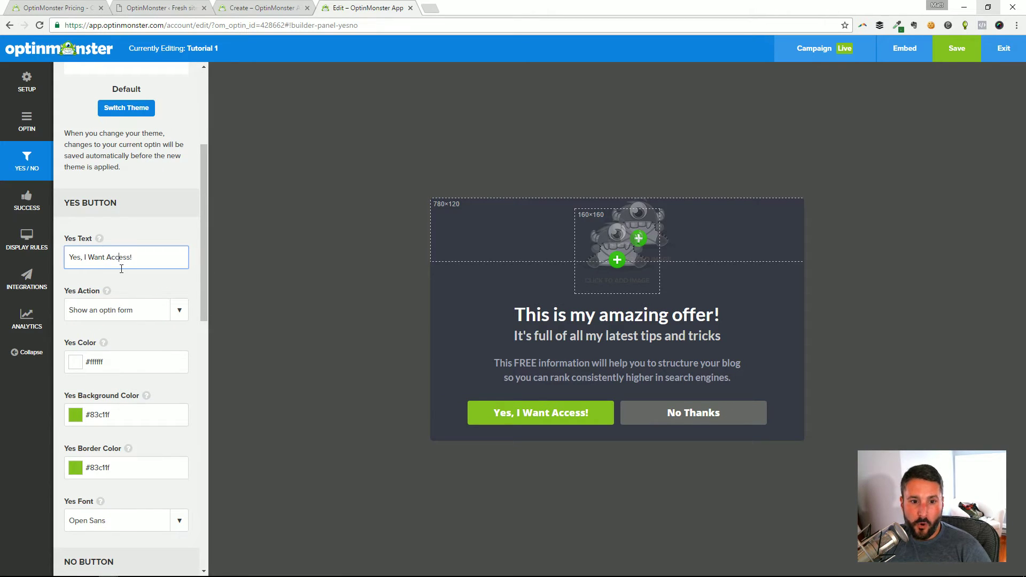
pyautogui.tripleClick(134, 260)
pyautogui.scroll(-2, 151, 284)
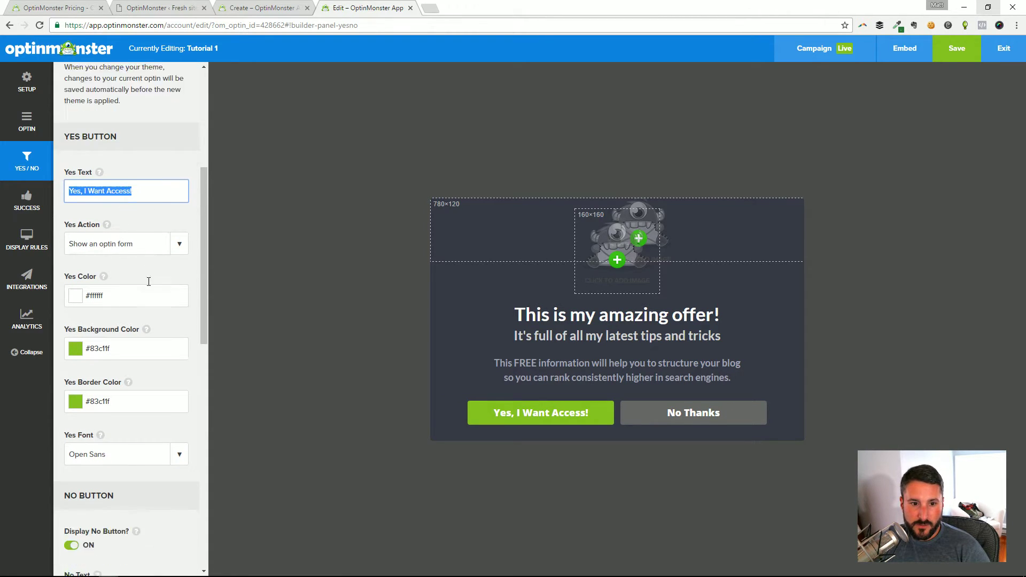
pyautogui.click(156, 206)
pyautogui.click(158, 186)
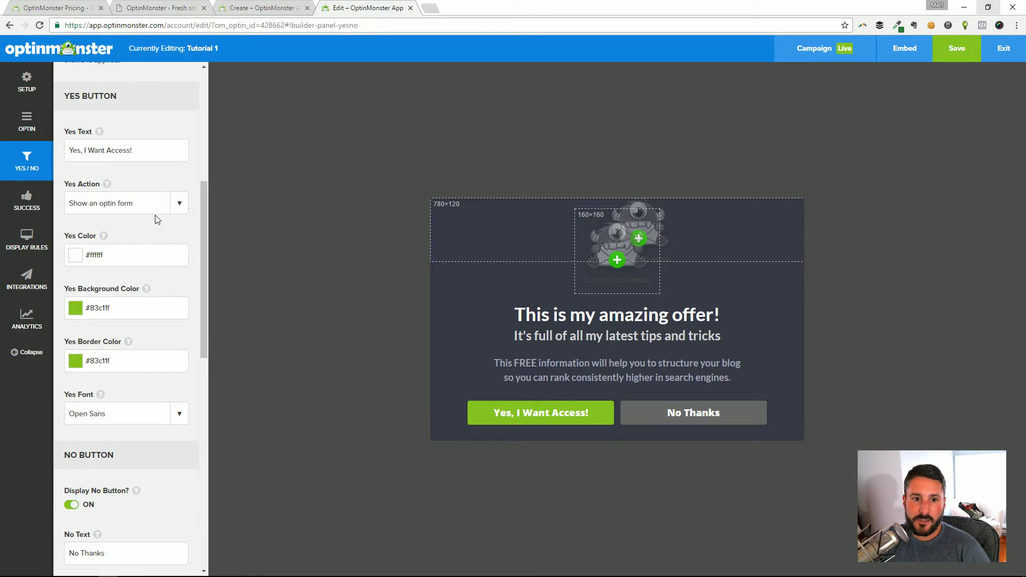
# - Turn off the Yes / No buttons to preview the plain optin form, and turn them on again
pyautogui.scroll(6, 158, 198)
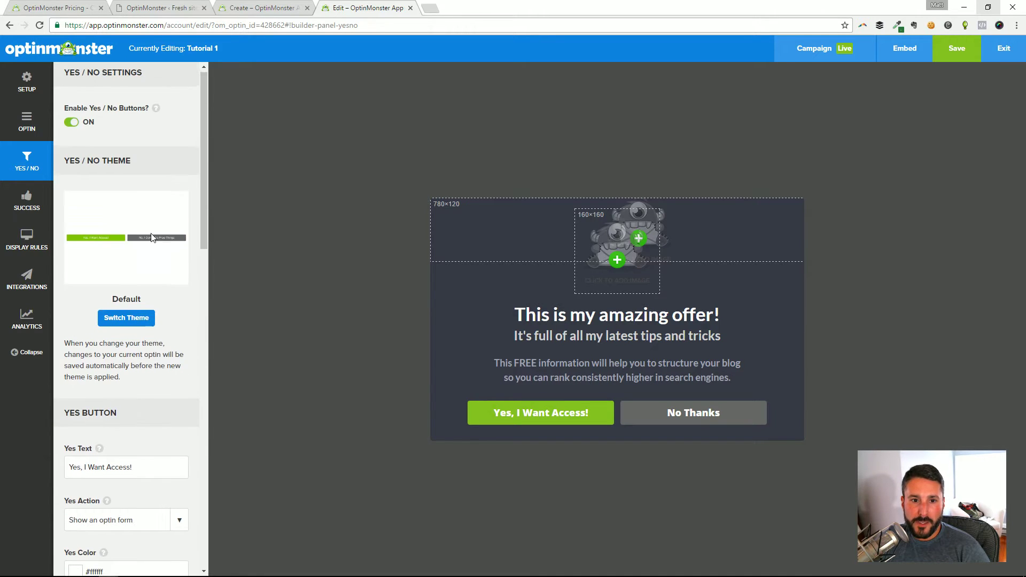
pyautogui.click(82, 128)
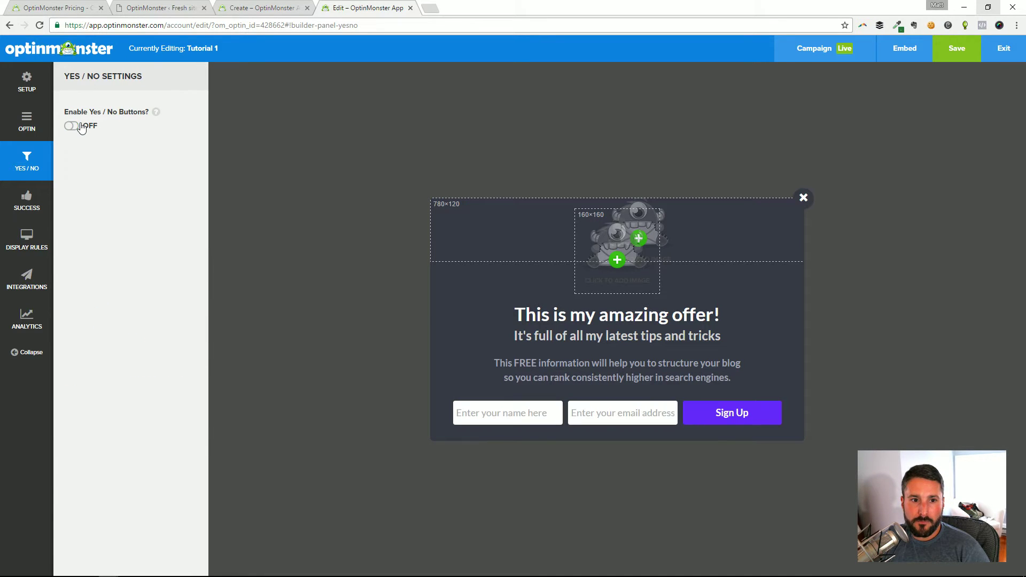
pyautogui.click(31, 203)
pyautogui.click(31, 160)
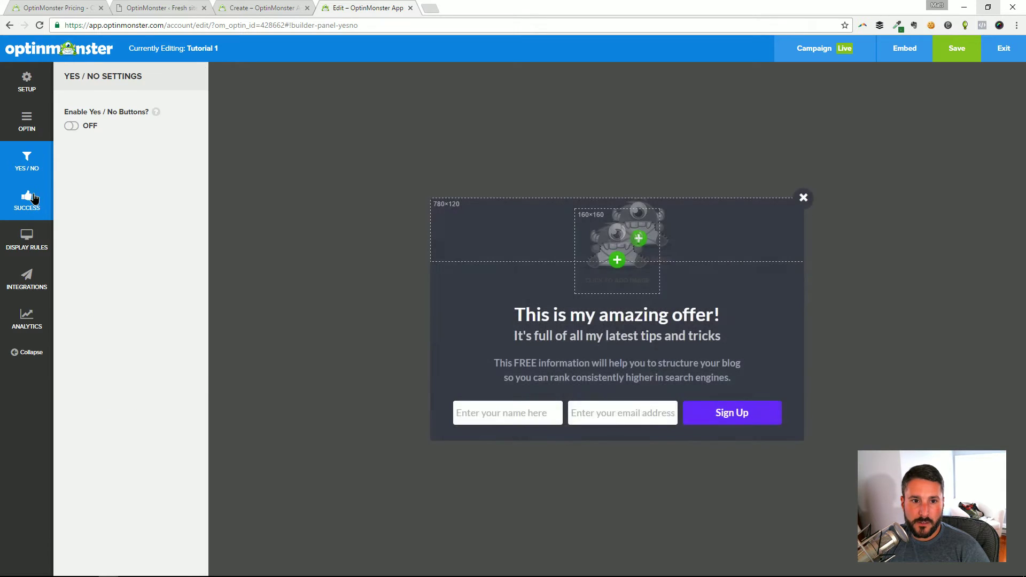
pyautogui.click(27, 161)
pyautogui.click(71, 126)
# - Review the available Yes Action options for the Yes button, keeping Show an optin form
pyautogui.scroll(-7, 118, 213)
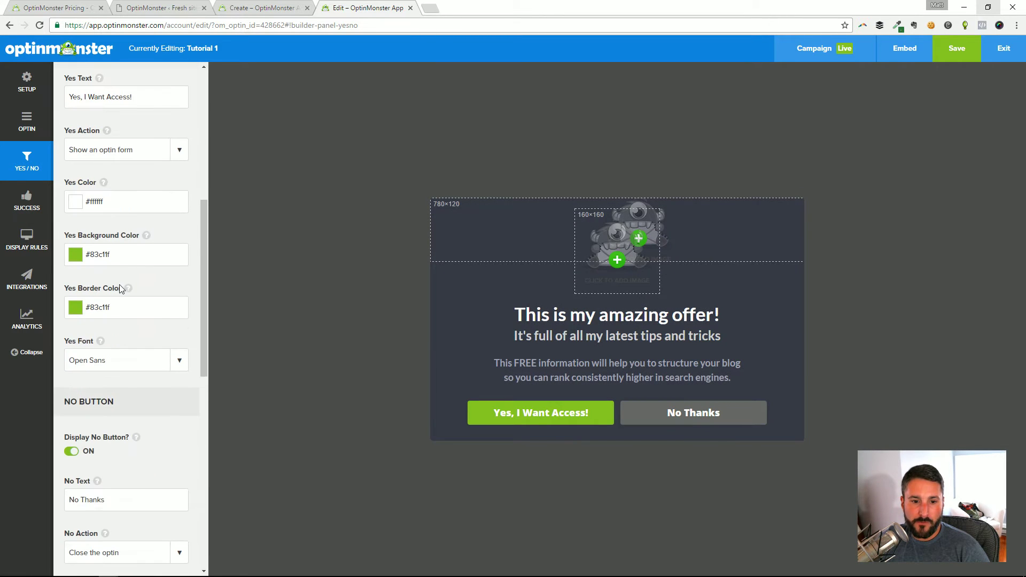
pyautogui.scroll(1, 128, 213)
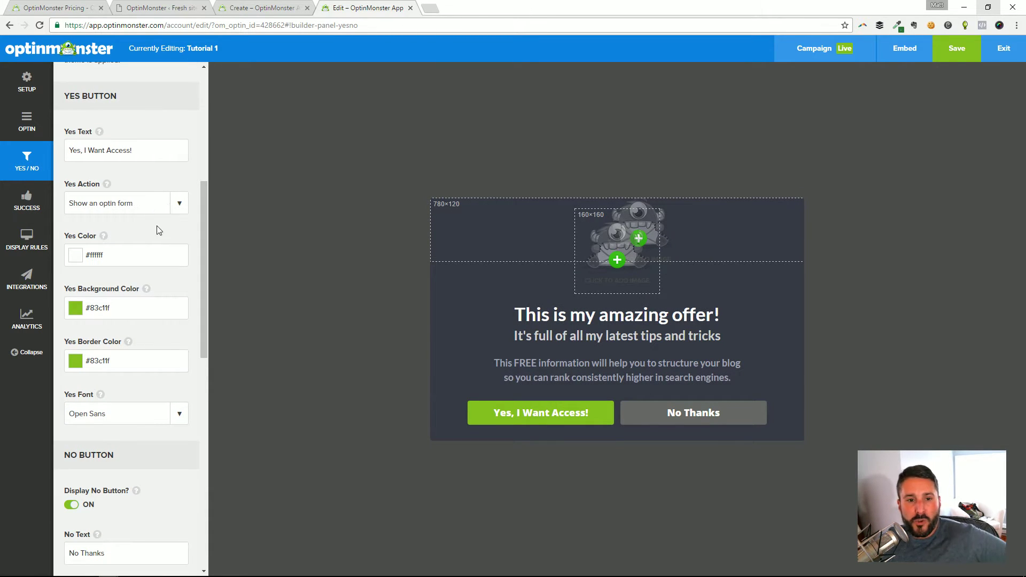
pyautogui.click(175, 205)
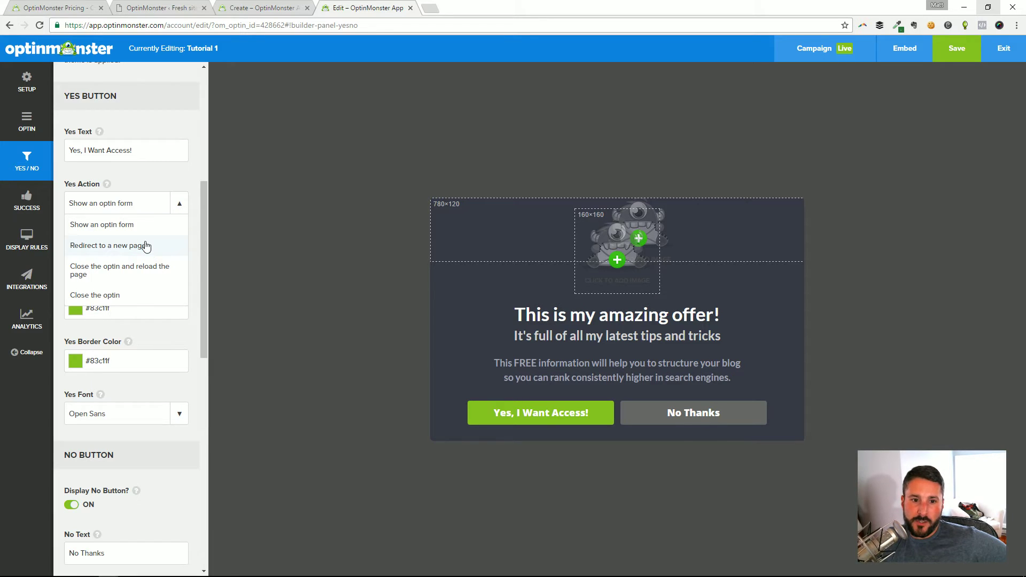
pyautogui.click(143, 230)
pyautogui.click(176, 204)
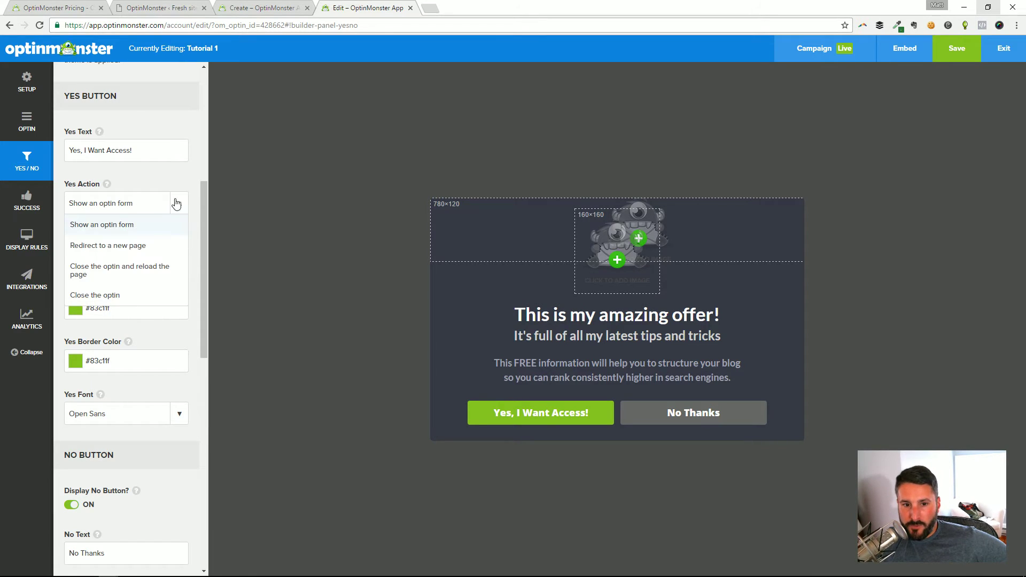
pyautogui.click(149, 235)
pyautogui.click(142, 206)
pyautogui.click(130, 224)
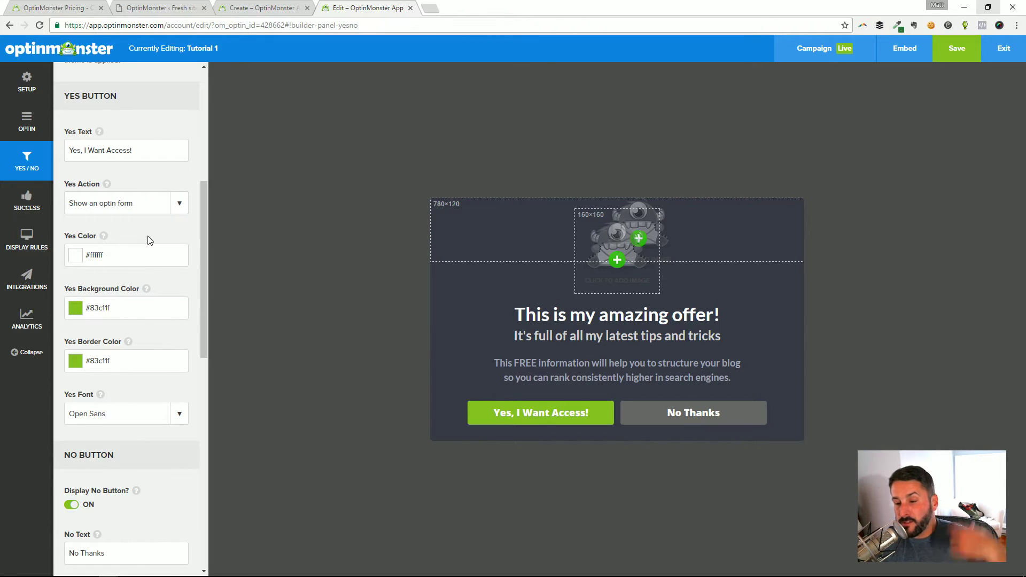
# - Set the Yes Action to Close the optin and turn off the display of the No button
pyautogui.click(154, 205)
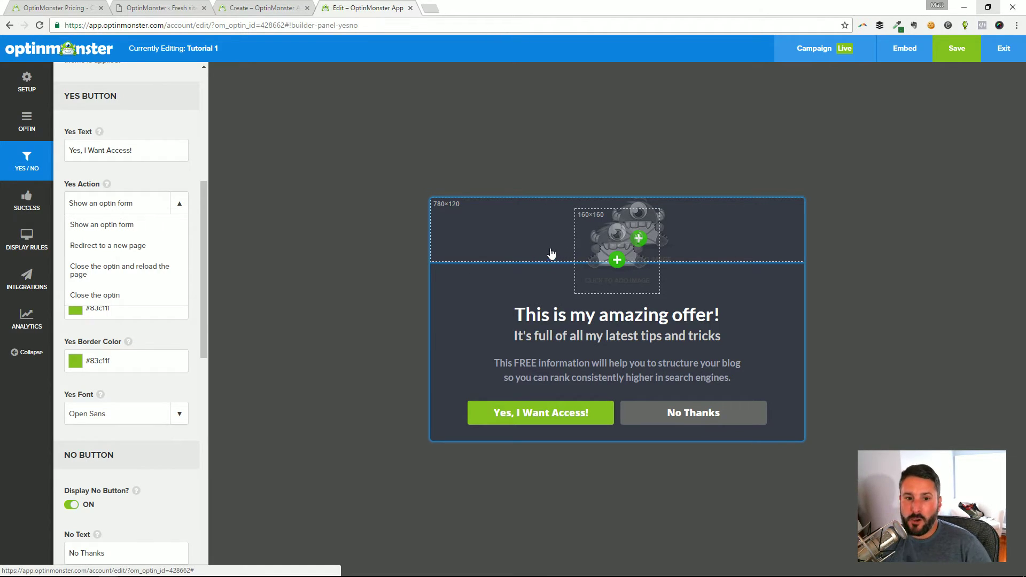
pyautogui.click(121, 295)
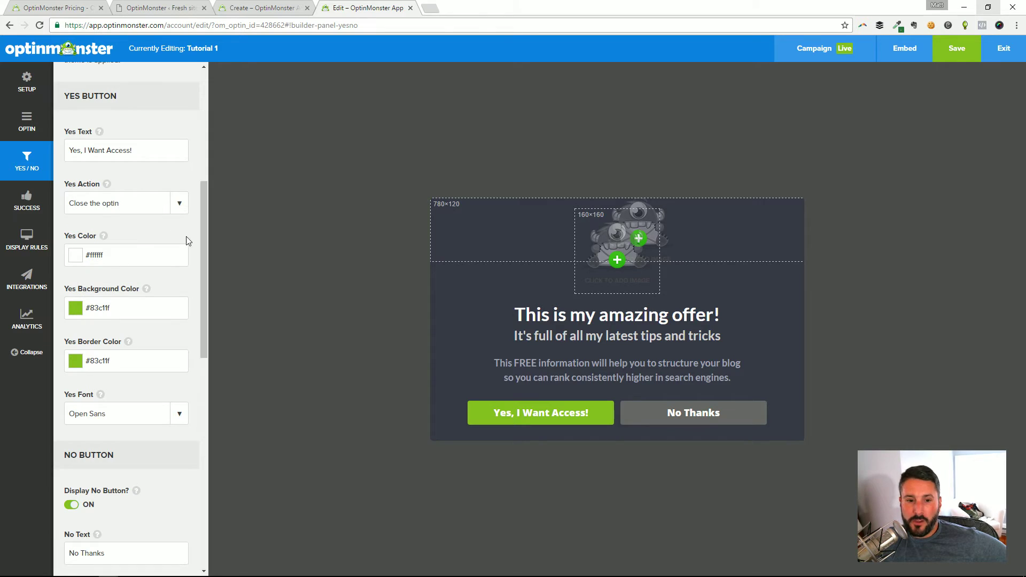
pyautogui.scroll(-2, 187, 241)
pyautogui.click(80, 398)
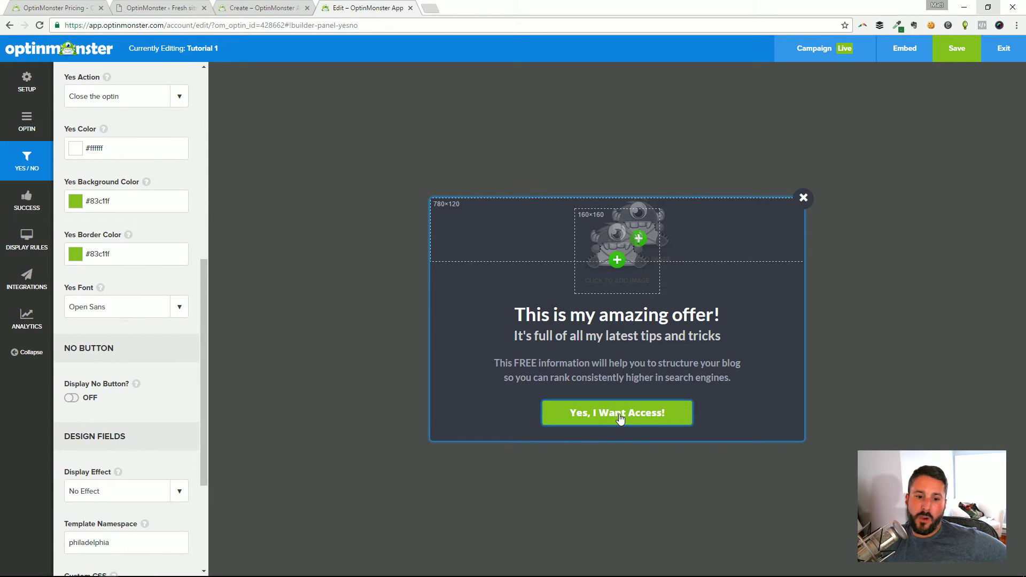
pyautogui.scroll(-3, 156, 367)
pyautogui.scroll(5, 107, 240)
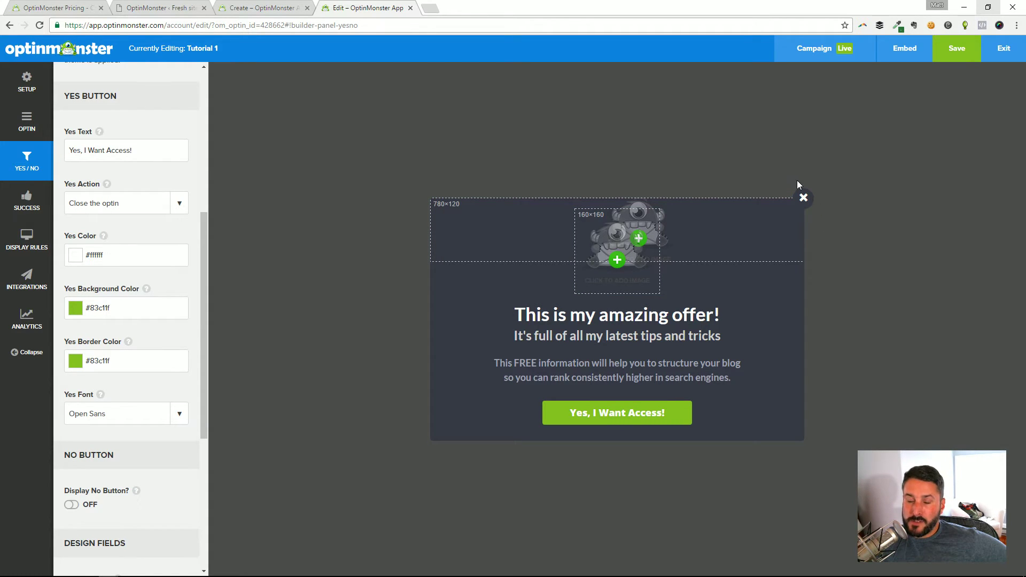
# - Open the Success settings and review the Success Action options, keeping Display a success theme
pyautogui.click(26, 201)
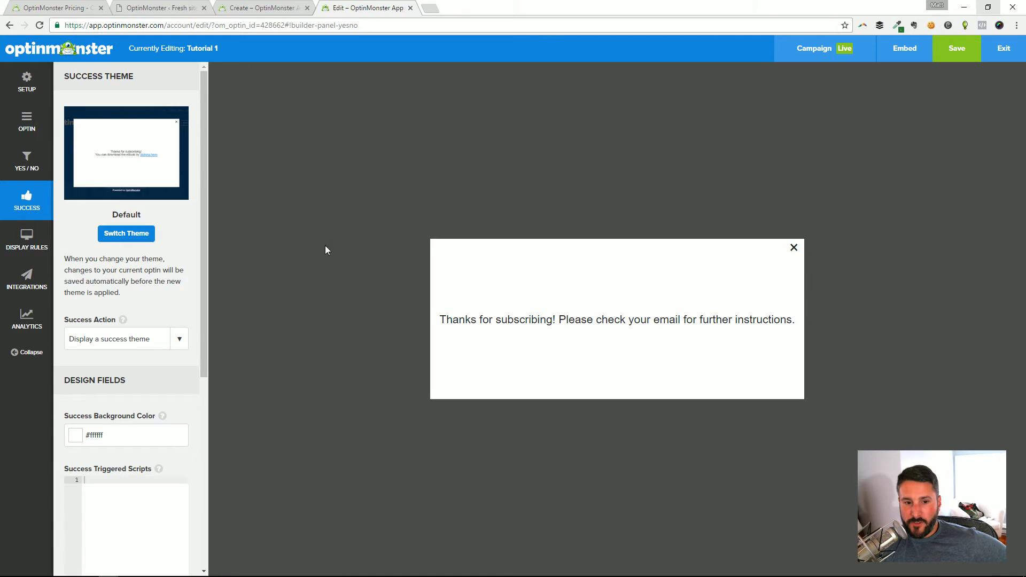
pyautogui.click(163, 342)
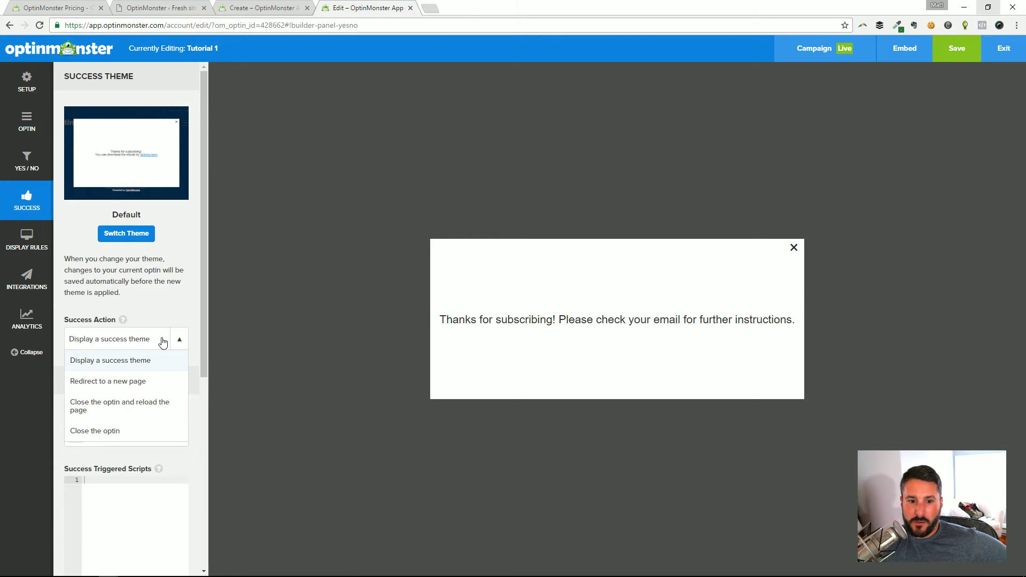
pyautogui.click(169, 276)
pyautogui.click(163, 342)
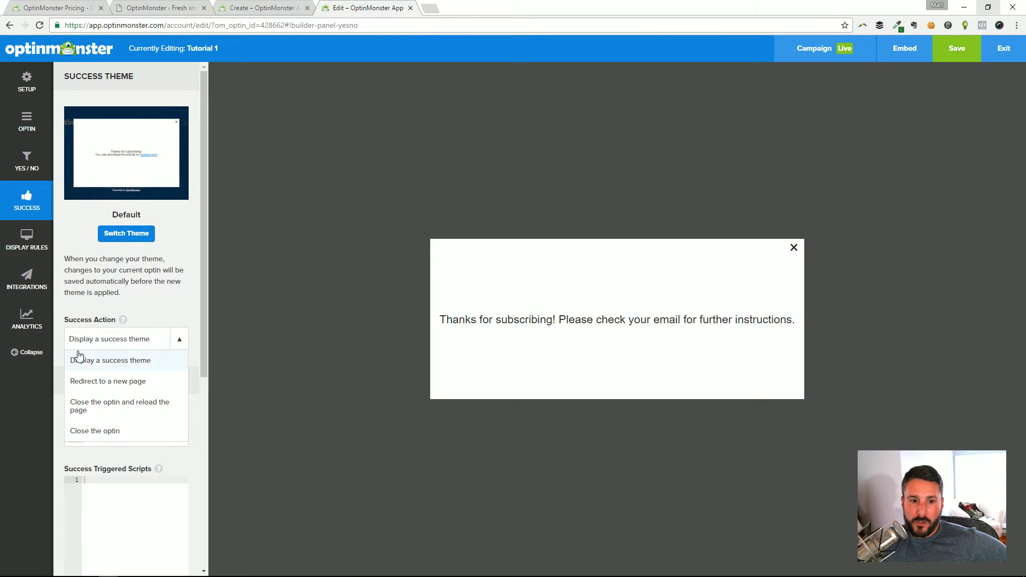
pyautogui.click(120, 361)
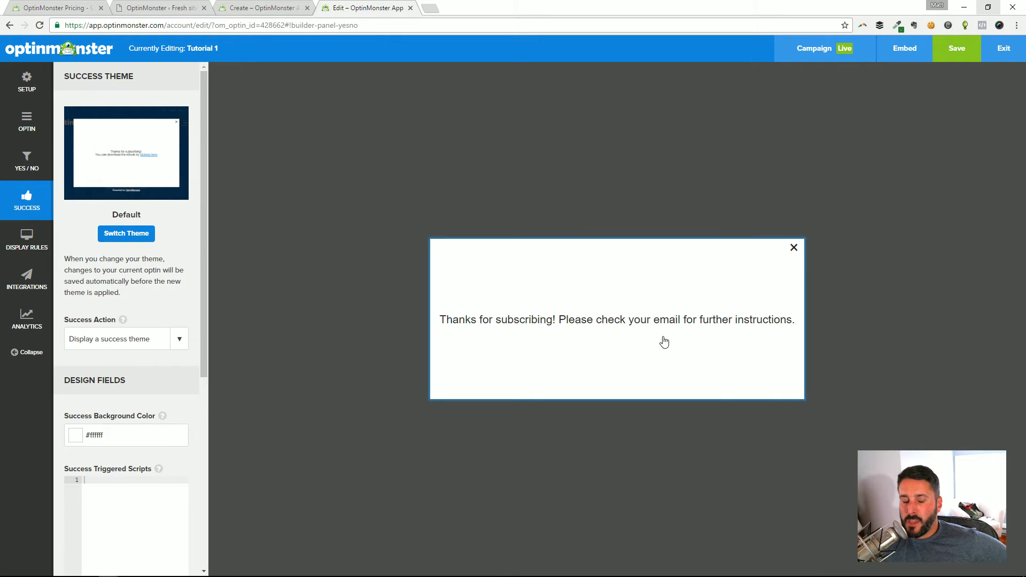
# - Switch the success theme to Curtain Call and look over its design fields
pyautogui.click(130, 236)
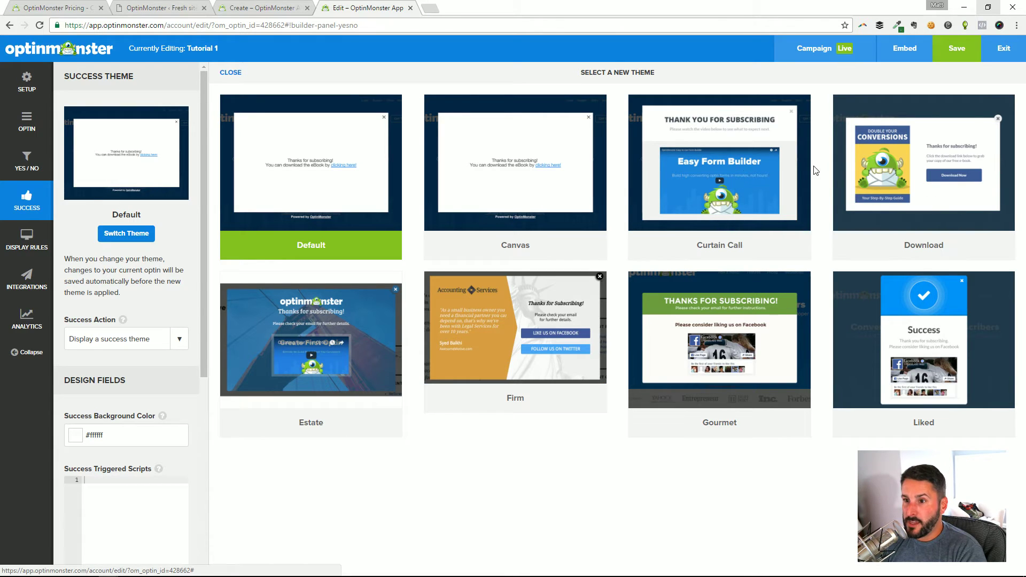
pyautogui.click(725, 140)
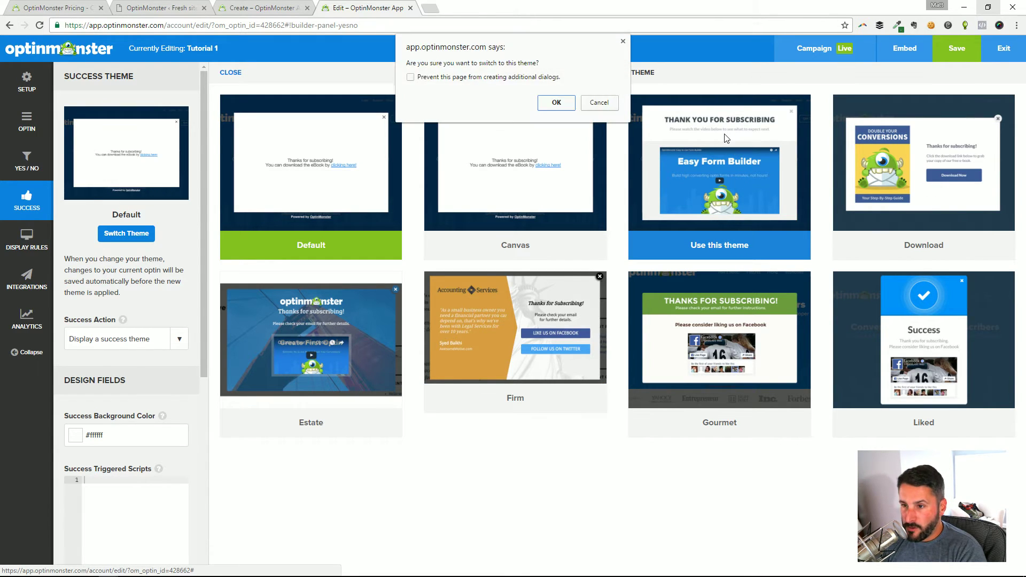
pyautogui.click(554, 103)
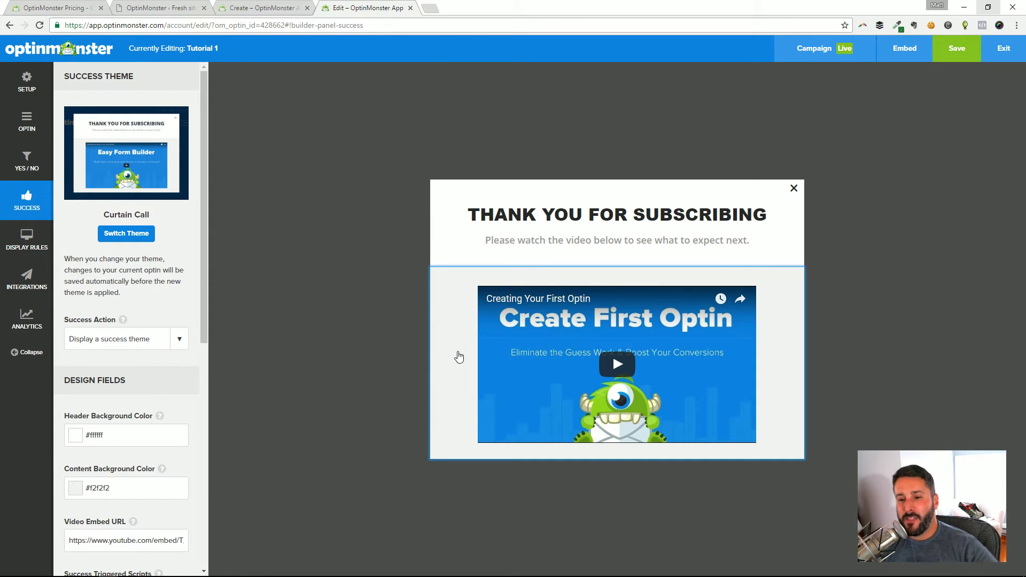
pyautogui.scroll(-5, 184, 353)
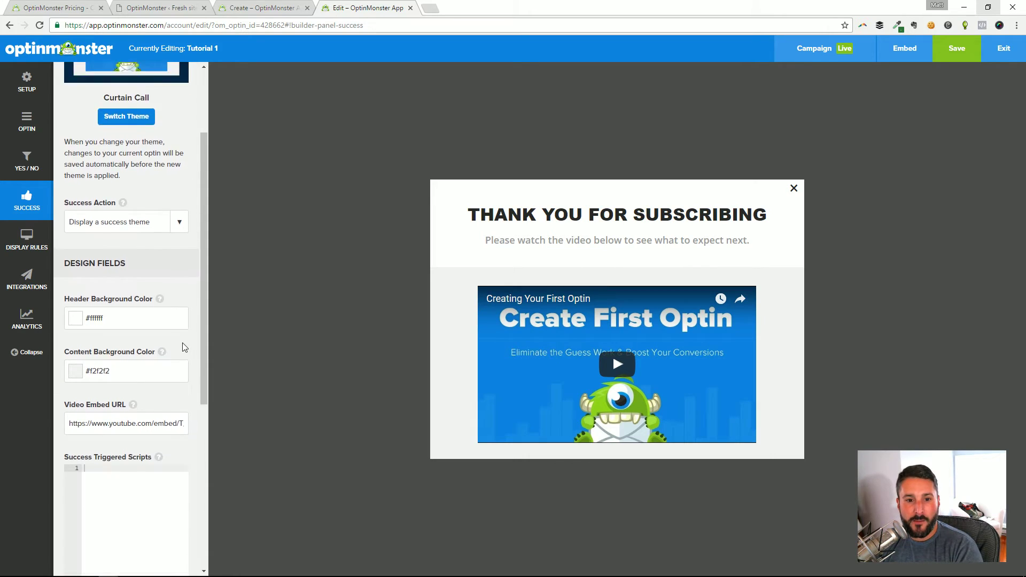
pyautogui.scroll(3, 189, 328)
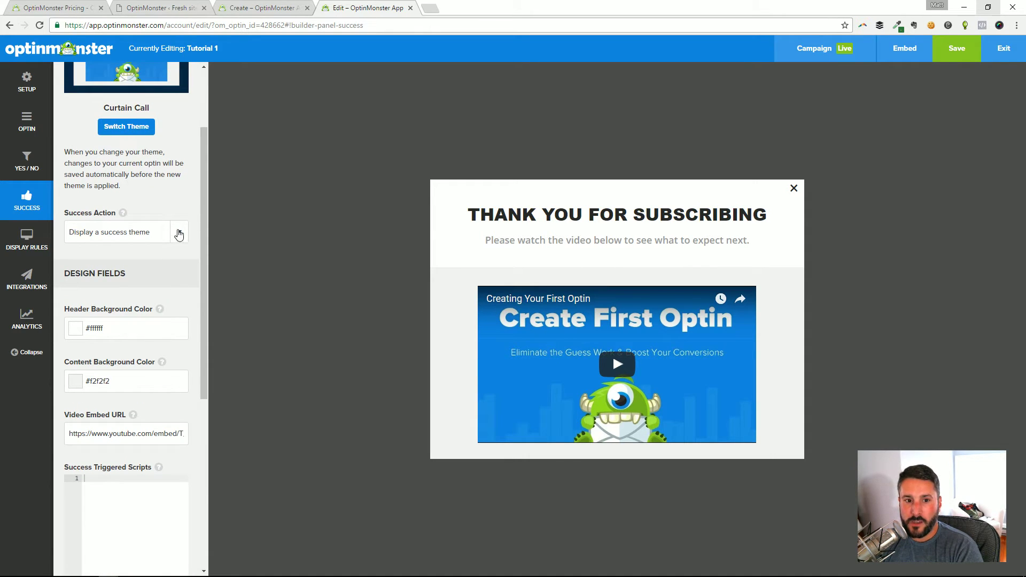
pyautogui.scroll(2, 179, 234)
# - Review the other success themes and switch the success view back to the Default theme
pyautogui.click(151, 234)
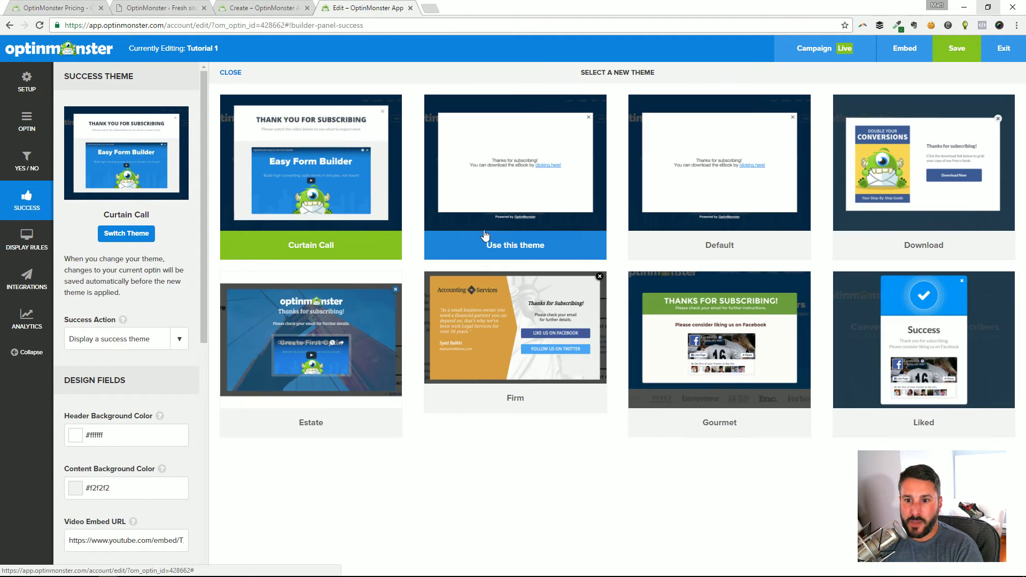
pyautogui.moveTo(682, 338)
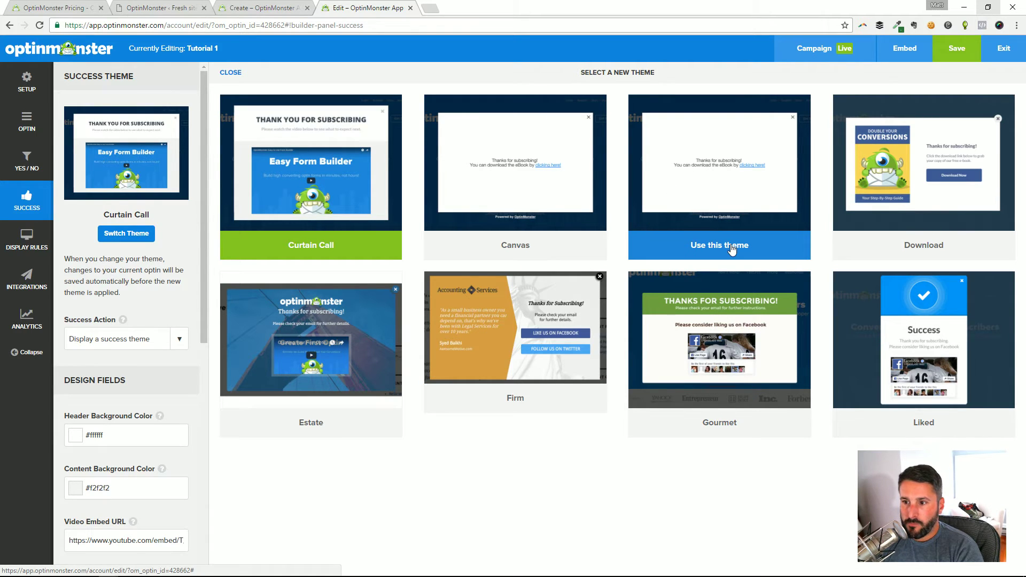
pyautogui.click(652, 256)
pyautogui.click(553, 103)
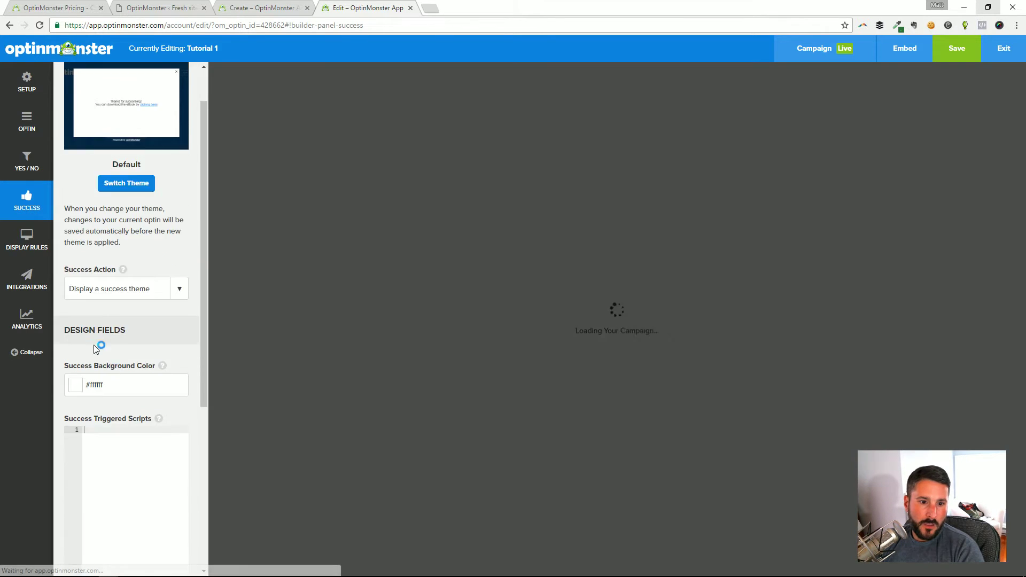
# - Open the Display Rules and look through the rules for when the campaign appears and who sees it
pyautogui.click(21, 247)
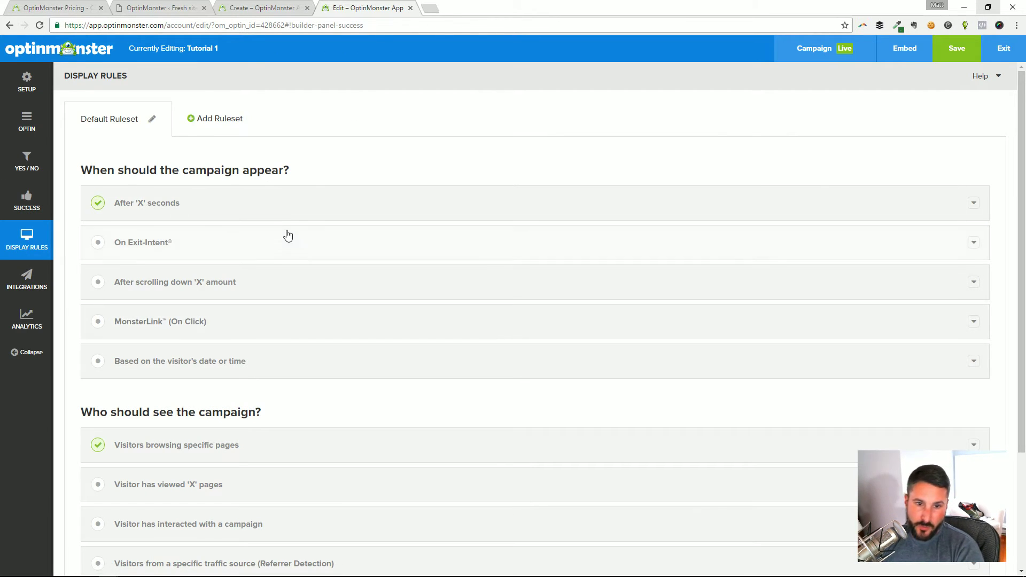
pyautogui.scroll(-2, 281, 244)
pyautogui.scroll(-1, 320, 267)
pyautogui.scroll(3, 358, 277)
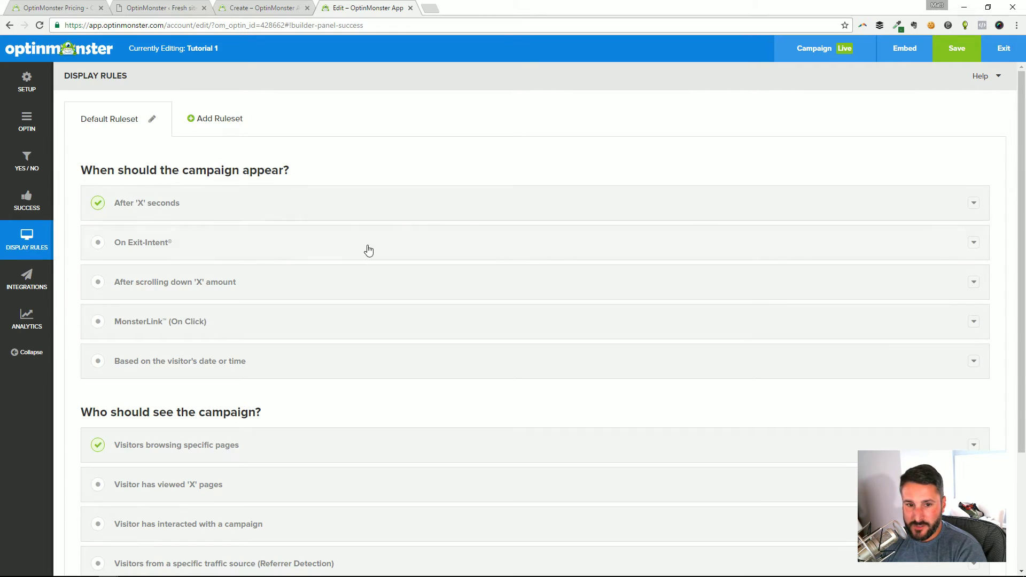
pyautogui.scroll(-3, 364, 245)
pyautogui.scroll(3, 452, 349)
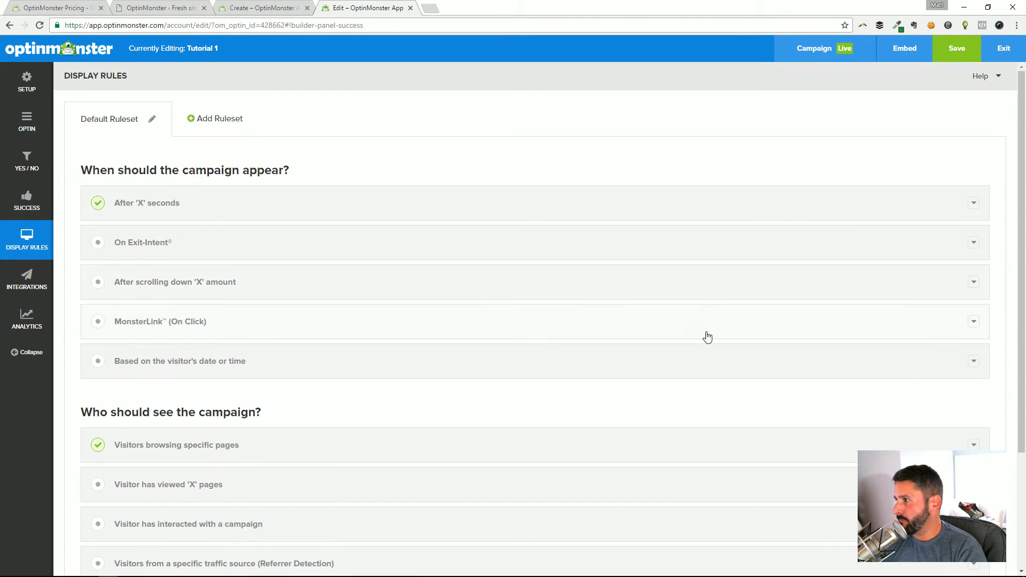
# - Examine the conditions of the After 'X' seconds and Visitors browsing specific pages rules, collapsing each rule again
pyautogui.click(188, 203)
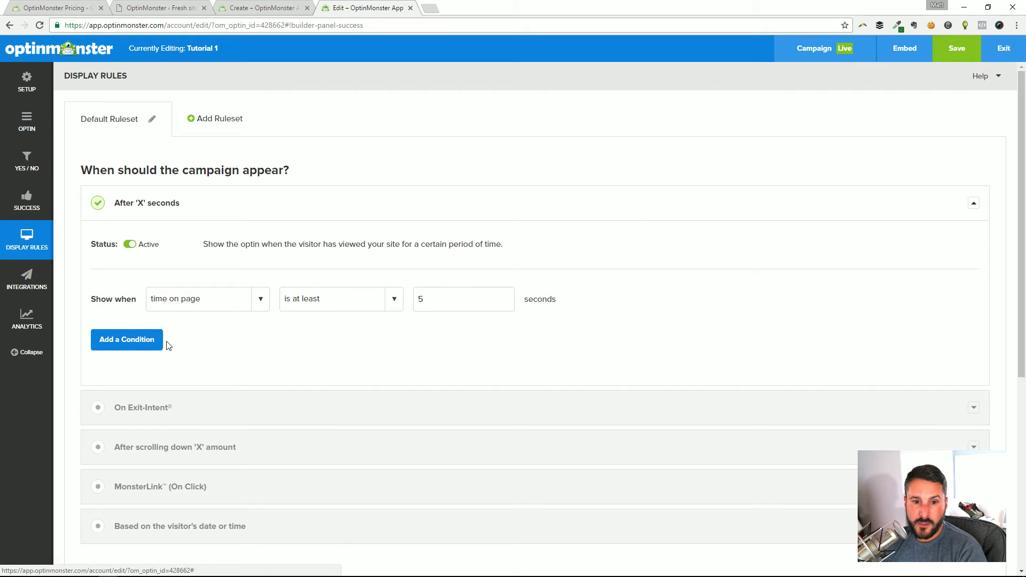
pyautogui.click(981, 210)
pyautogui.scroll(-1, 162, 391)
pyautogui.click(163, 391)
pyautogui.scroll(-3, 147, 332)
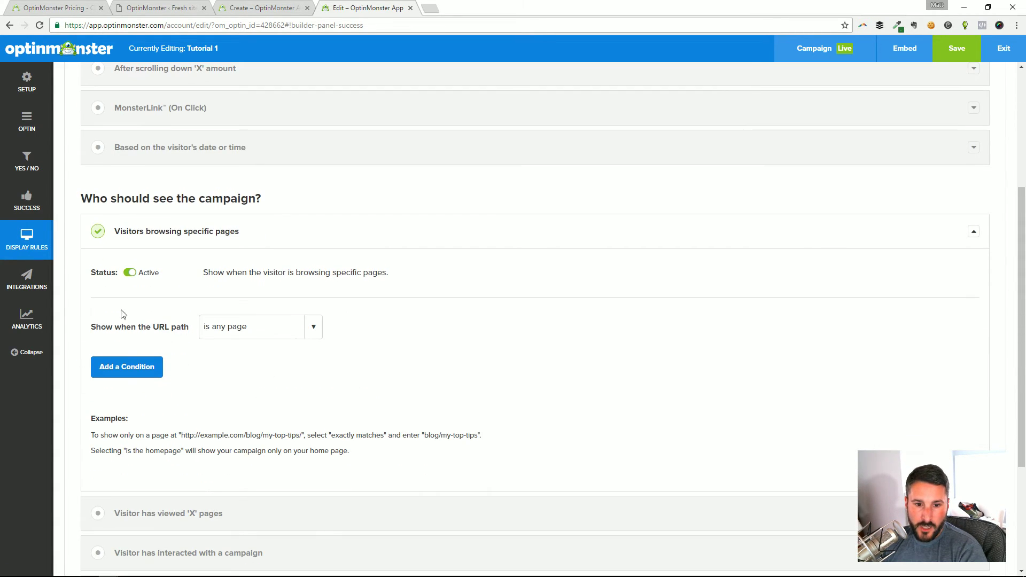
pyautogui.scroll(-2, 378, 340)
pyautogui.scroll(4, 535, 289)
pyautogui.scroll(2, 490, 261)
pyautogui.scroll(-3, 315, 202)
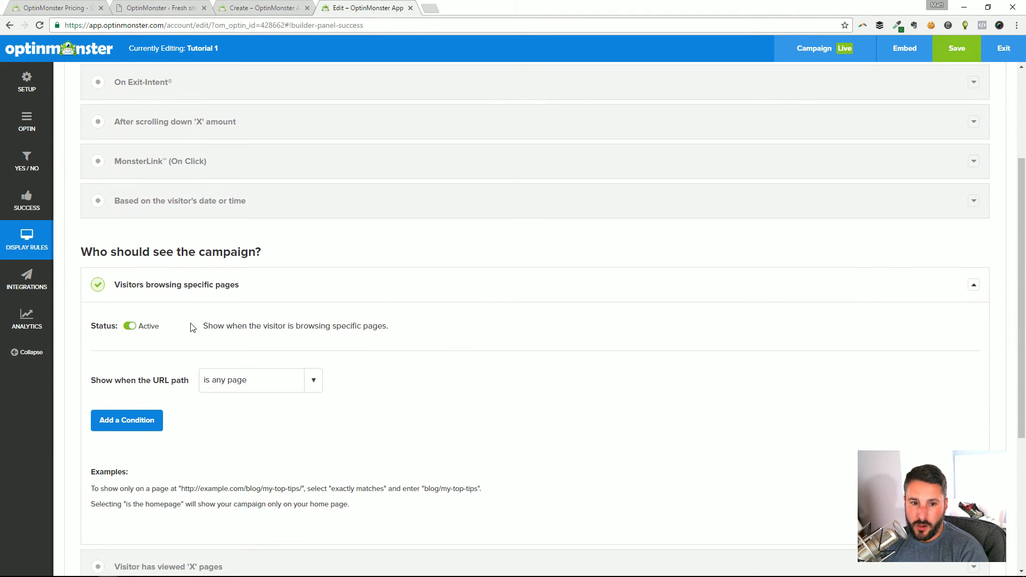
pyautogui.click(235, 296)
# - Deactivate the After 'X' seconds rule and collapse it
pyautogui.scroll(3, 234, 297)
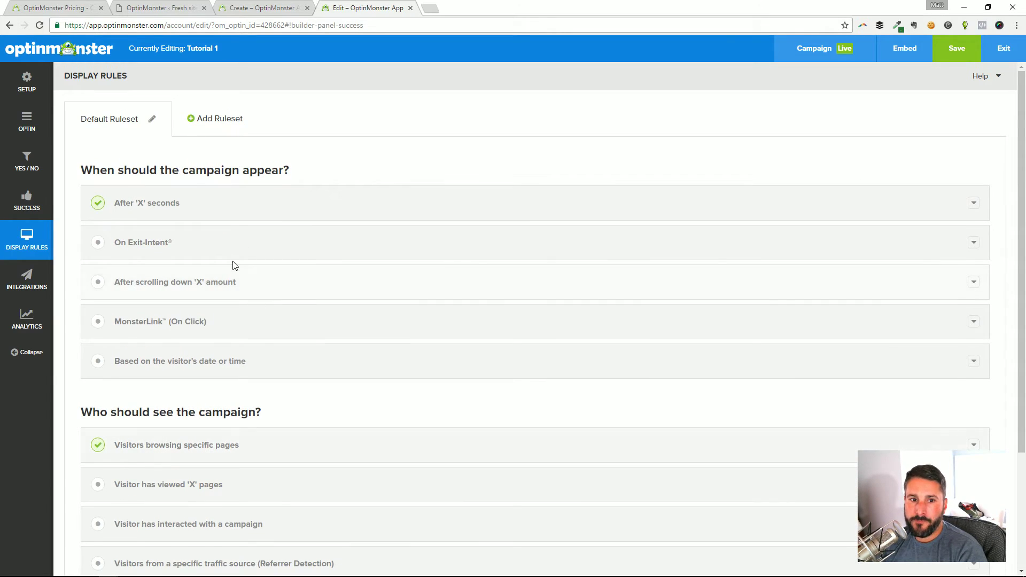
pyautogui.click(142, 203)
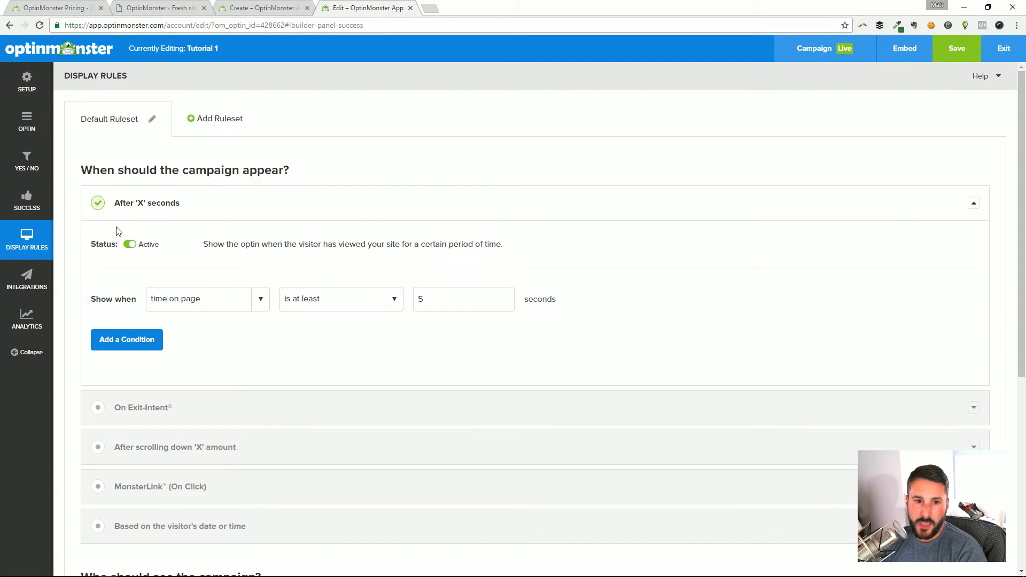
pyautogui.click(128, 245)
pyautogui.click(150, 209)
# - Turn on the On Exit-Intent rule to review its sensitivity setting, turning it off and collapsing it again
pyautogui.click(152, 253)
pyautogui.click(130, 284)
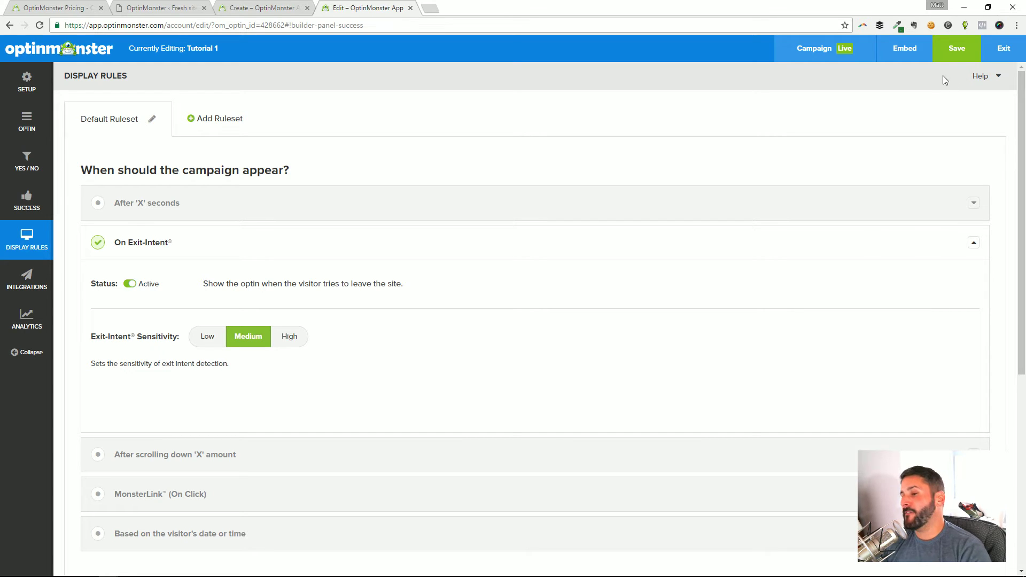
pyautogui.scroll(-3, 378, 346)
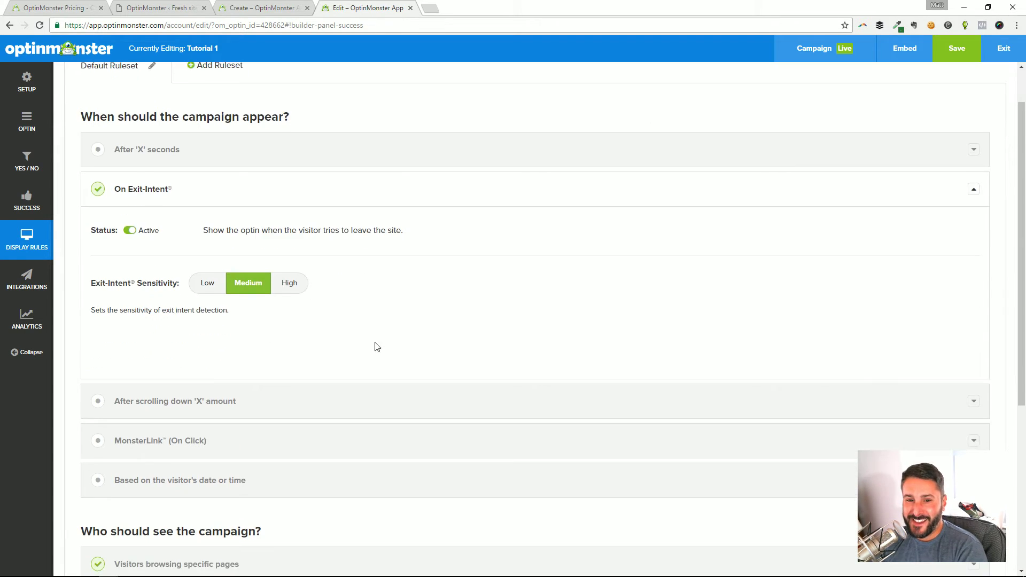
pyautogui.scroll(2, 252, 229)
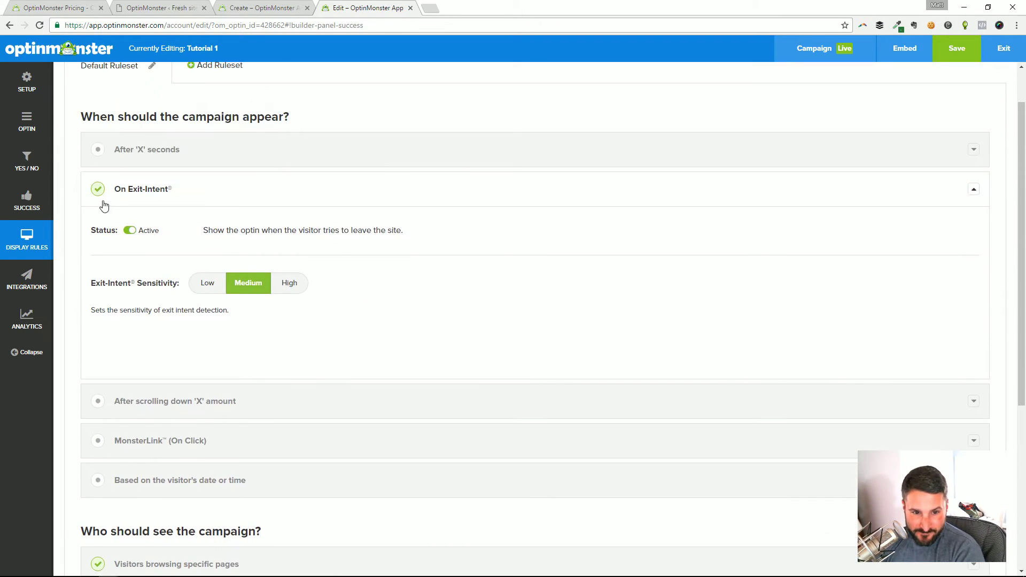
pyautogui.click(131, 230)
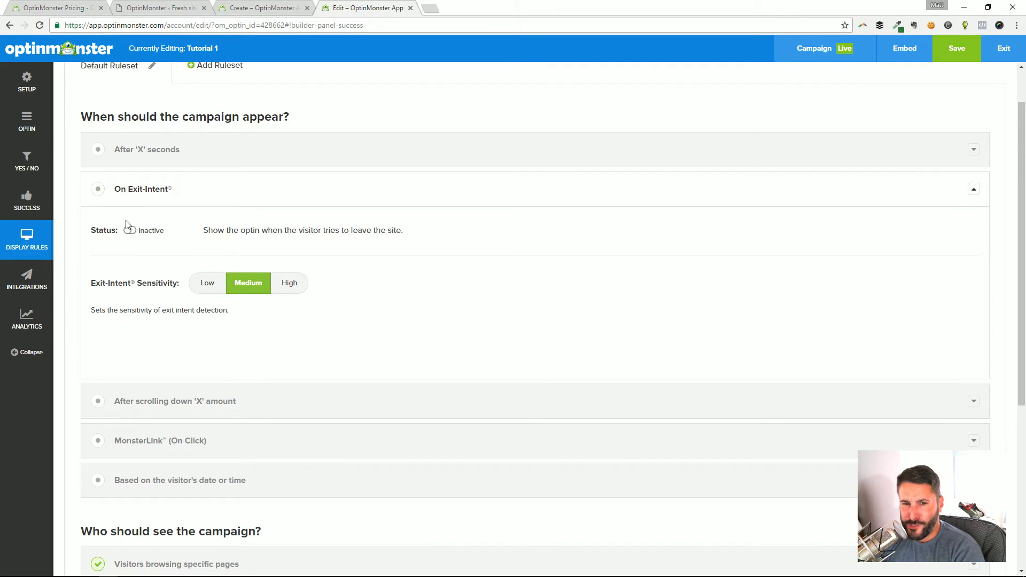
pyautogui.click(116, 191)
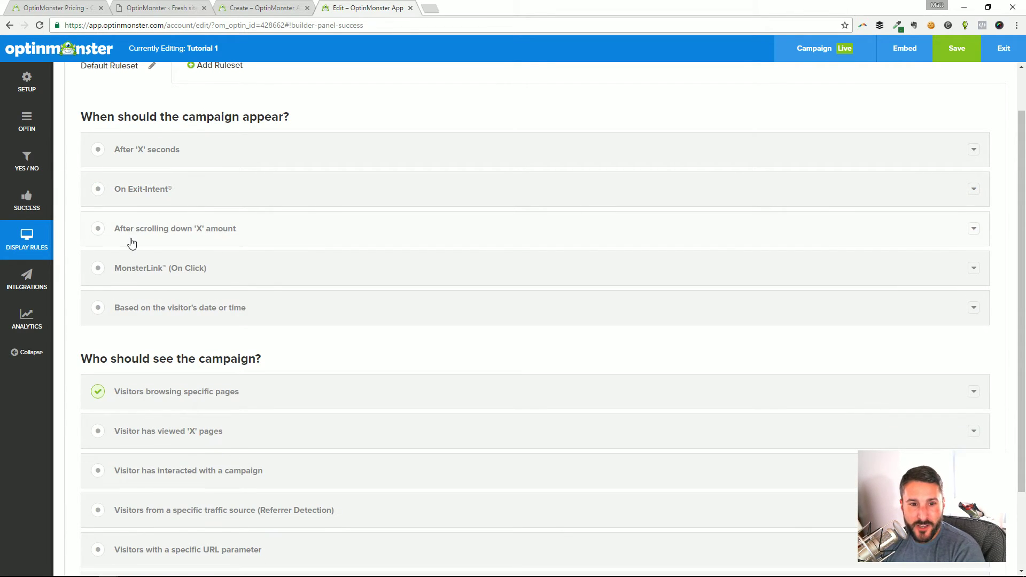
# - Activate the After scrolling down 'X' amount rule
pyautogui.click(222, 239)
pyautogui.click(130, 271)
pyautogui.scroll(-1, 352, 309)
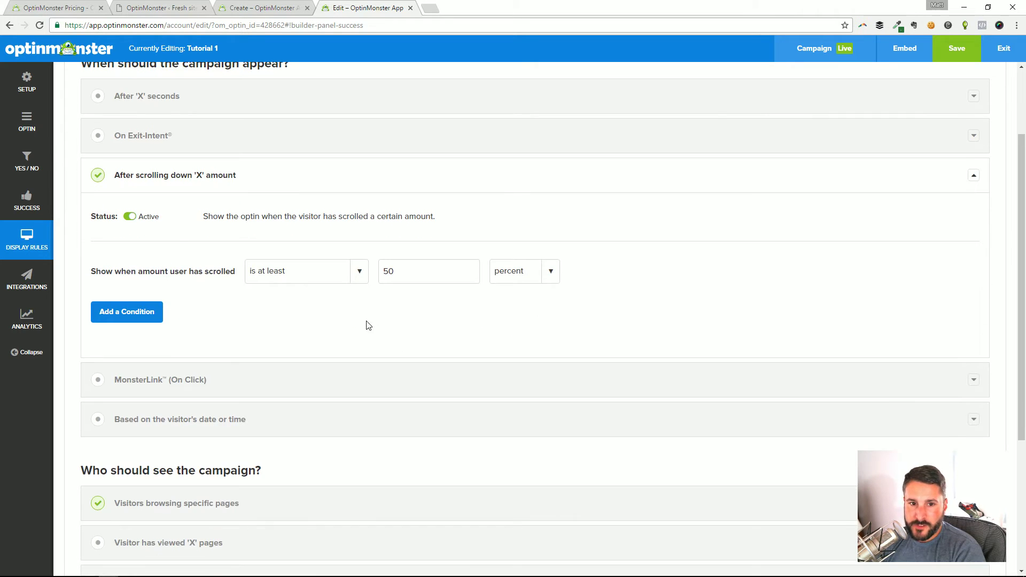
pyautogui.scroll(1, 361, 332)
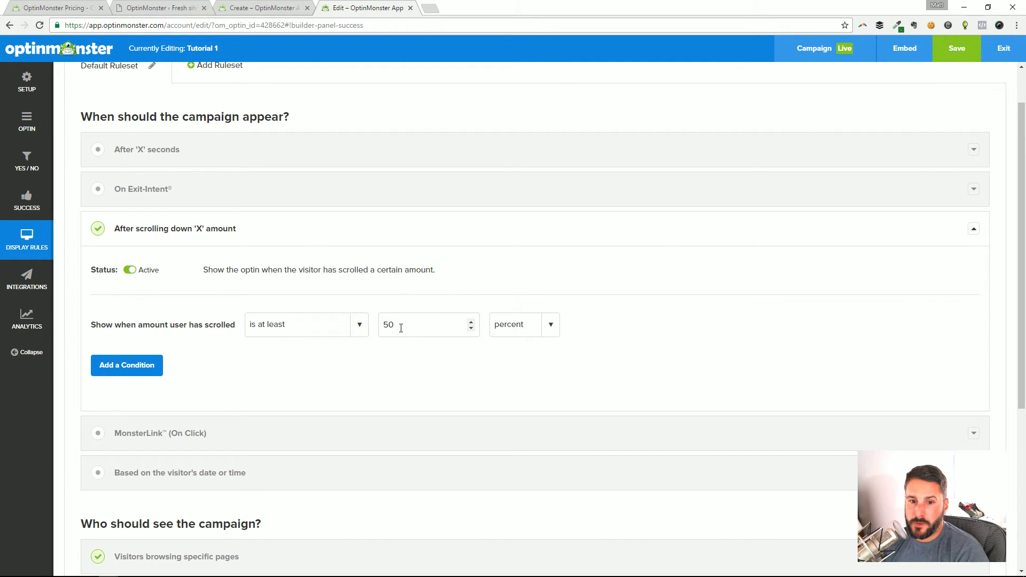
# - Look through the comparison and unit options of the scroll amount condition
pyautogui.click(358, 328)
pyautogui.click(330, 356)
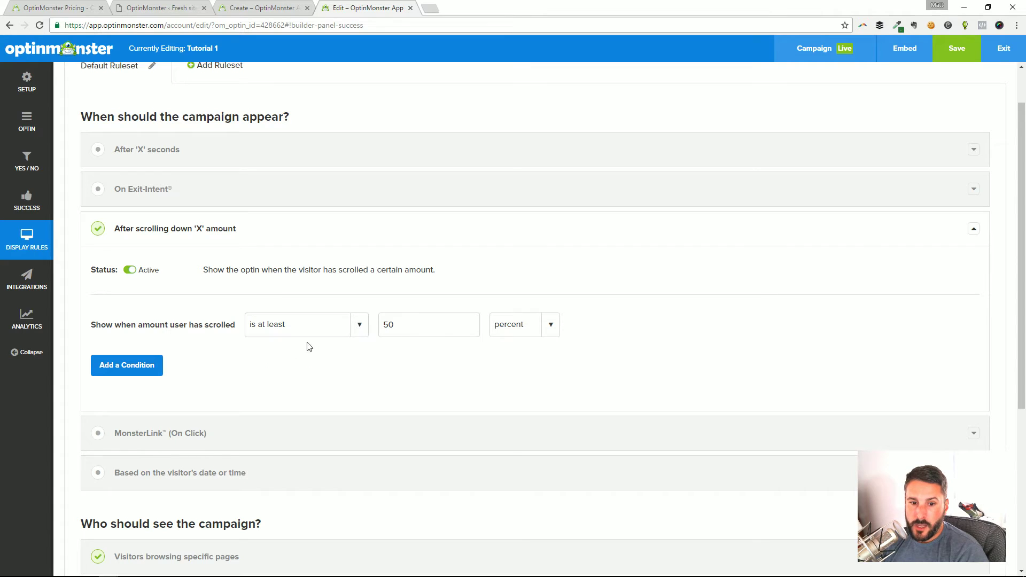
pyautogui.click(412, 324)
pyautogui.click(531, 325)
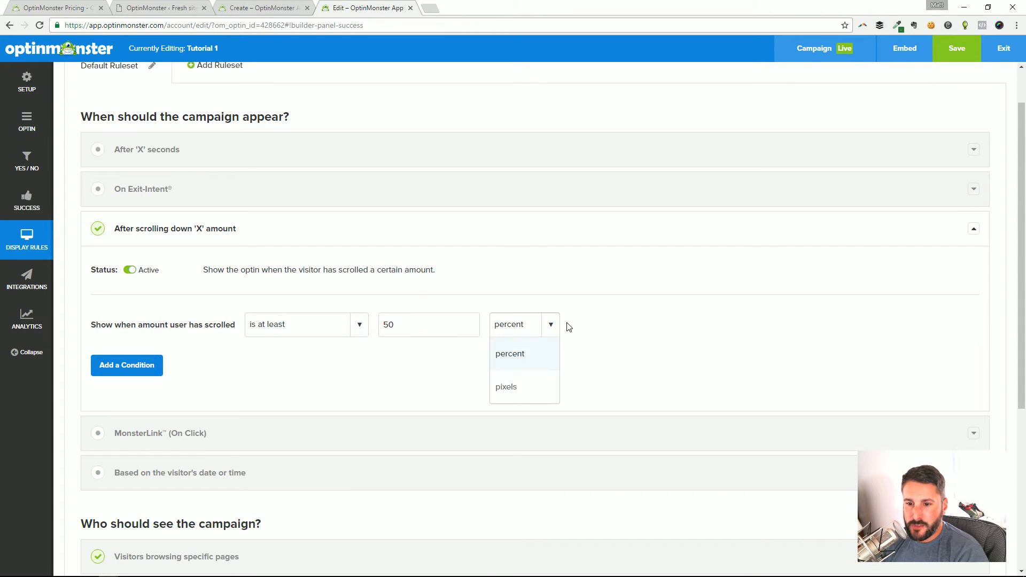
pyautogui.click(344, 324)
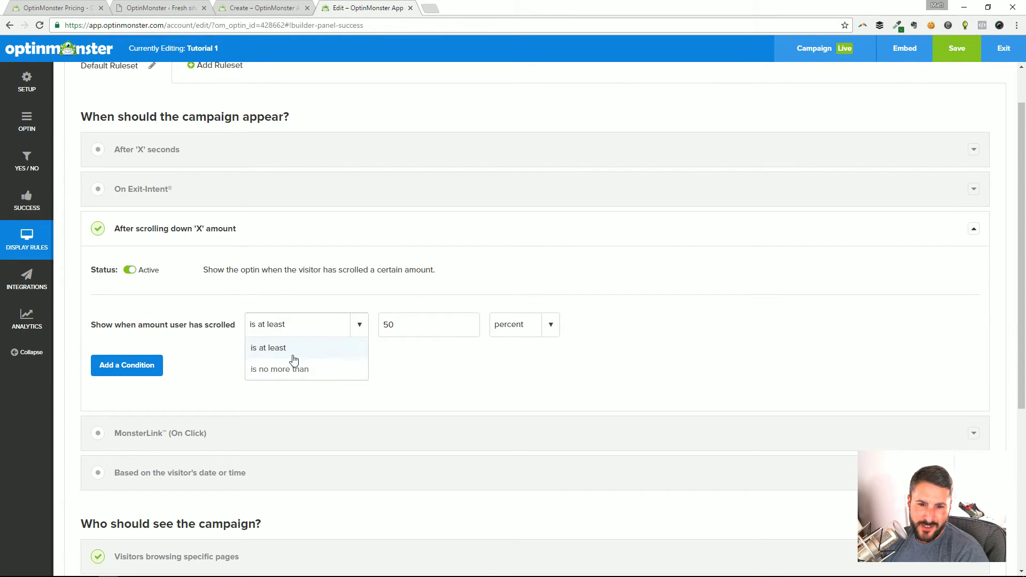
# - Reopen the On Exit-Intent and After 'X' seconds rules and add a second condition to the seconds rule
pyautogui.click(151, 192)
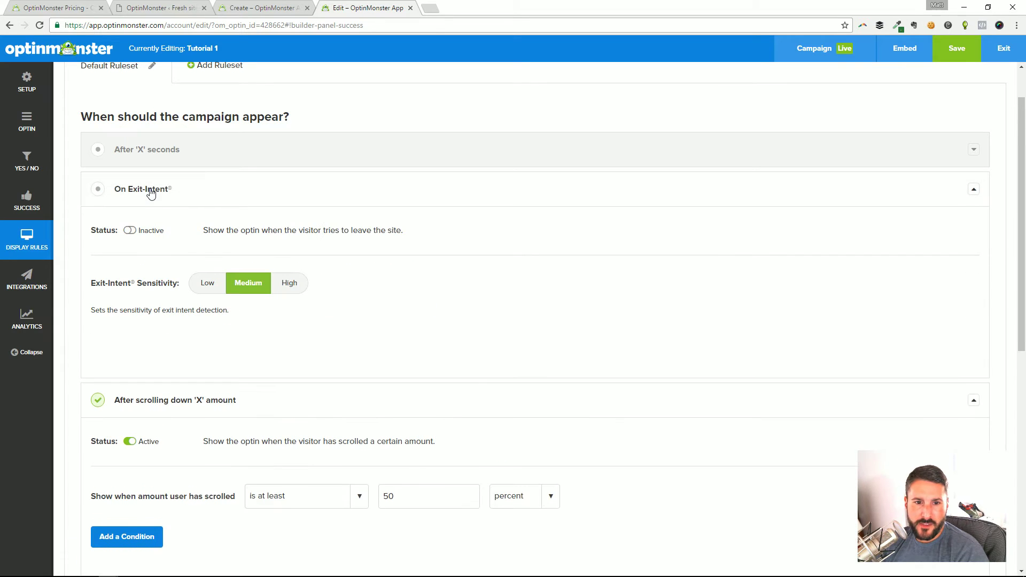
pyautogui.click(150, 152)
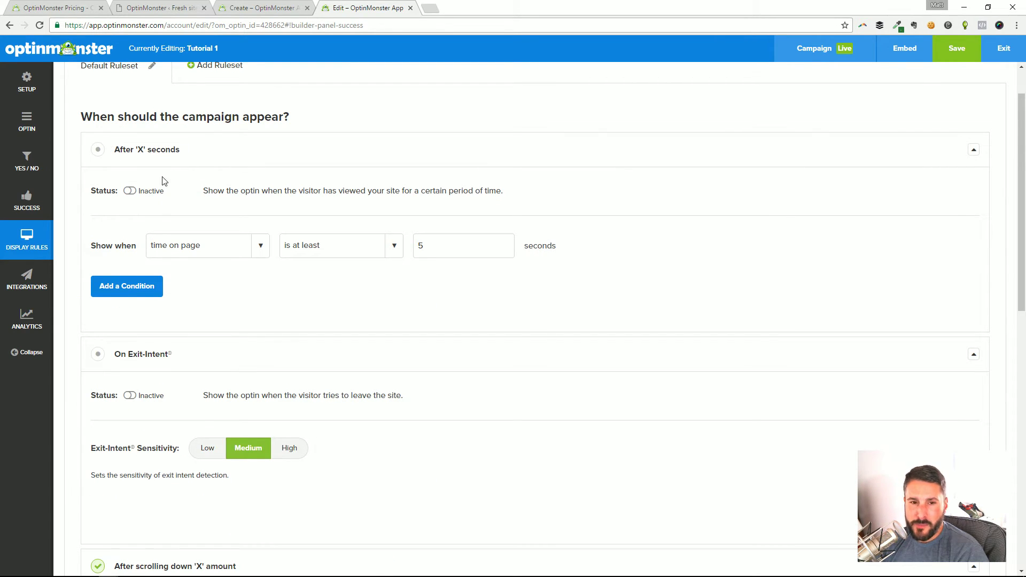
pyautogui.click(142, 288)
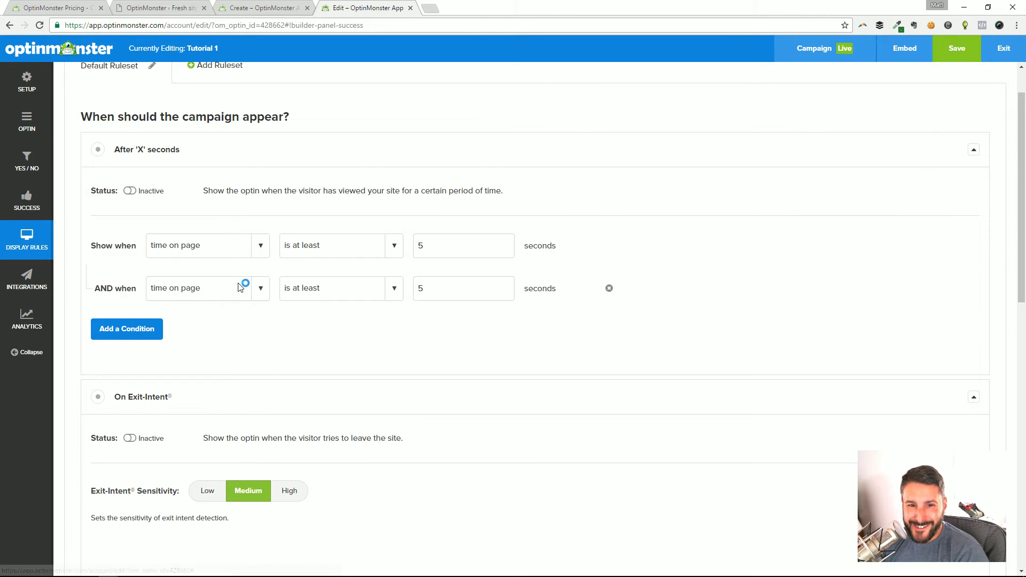
# - Look through the time options of both After 'X' seconds conditions and remove the second condition
pyautogui.click(216, 246)
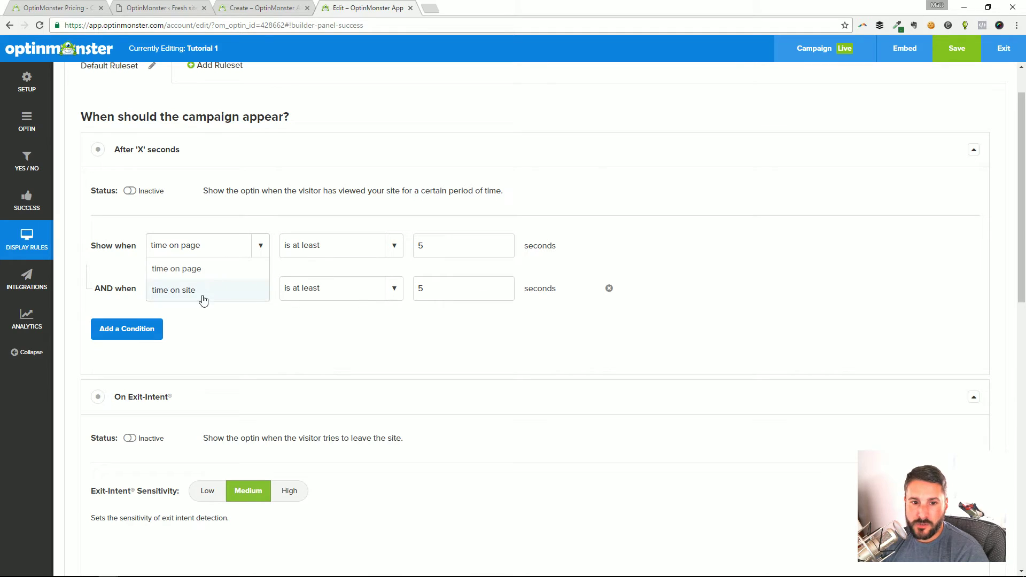
pyautogui.click(374, 341)
pyautogui.click(320, 261)
pyautogui.click(375, 338)
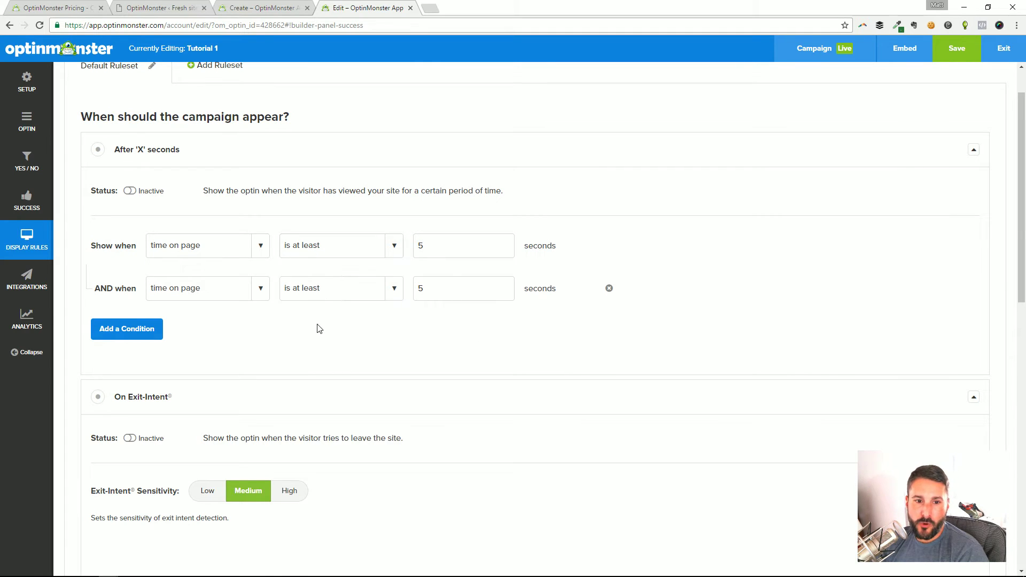
pyautogui.click(205, 297)
pyautogui.tripleClick(524, 341)
pyautogui.click(609, 289)
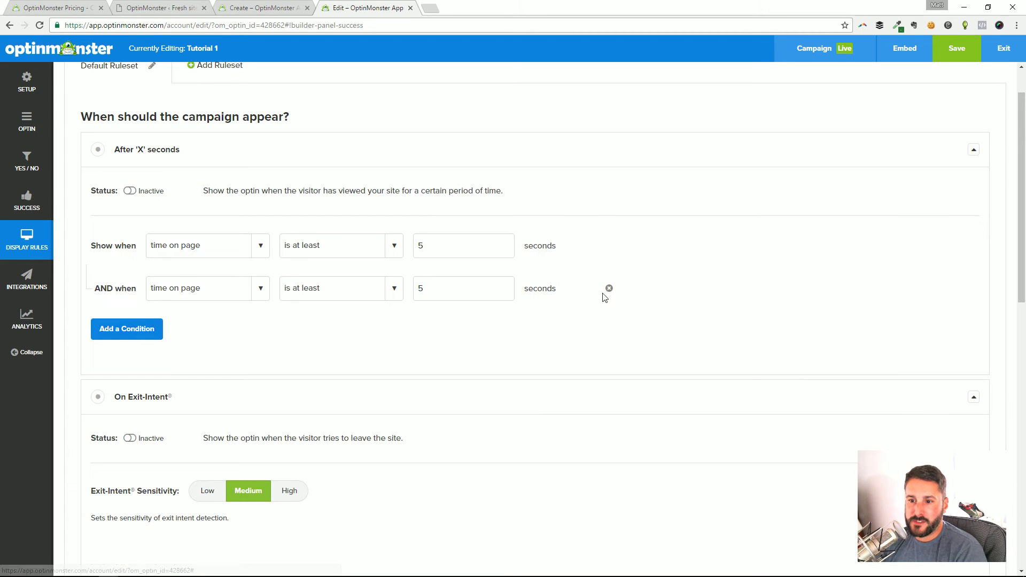
# - Activate the MonsterLink (On Click) rule and check its effect on the other rules in the ruleset
pyautogui.scroll(-1, 456, 359)
pyautogui.scroll(-5, 390, 342)
pyautogui.scroll(-2, 214, 290)
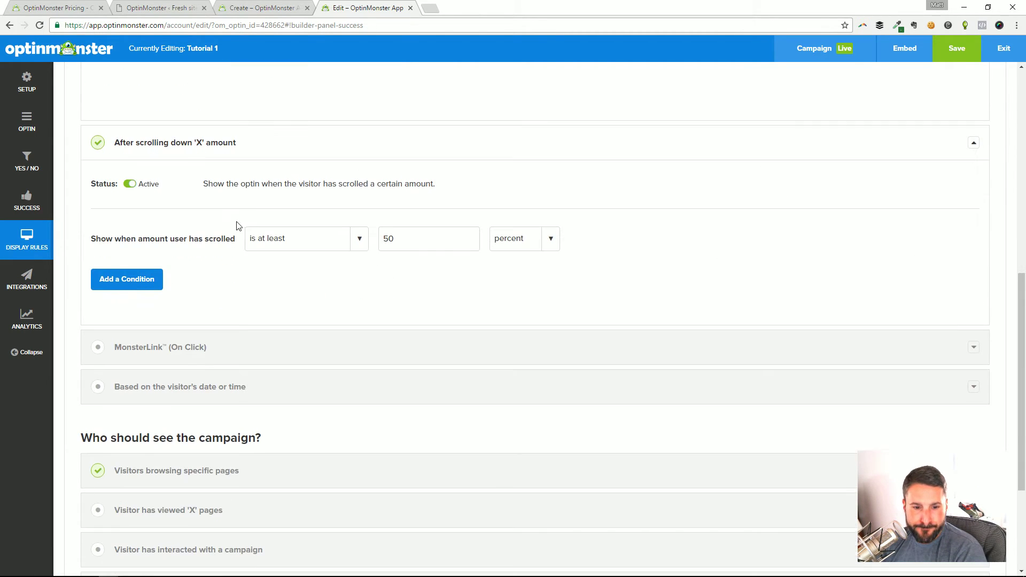
pyautogui.click(195, 345)
pyautogui.scroll(-2, 336, 267)
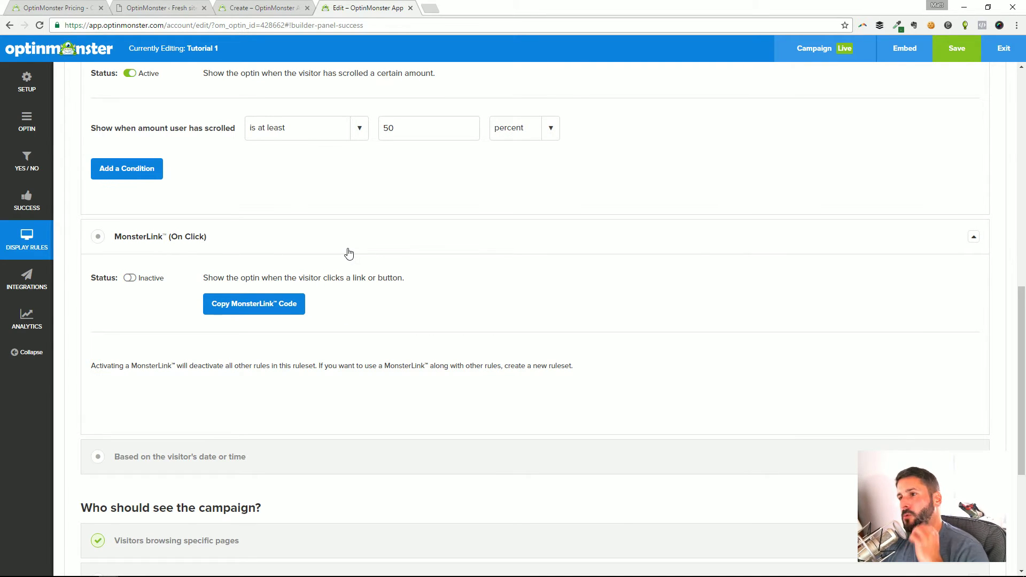
pyautogui.click(130, 279)
pyautogui.scroll(-2, 208, 305)
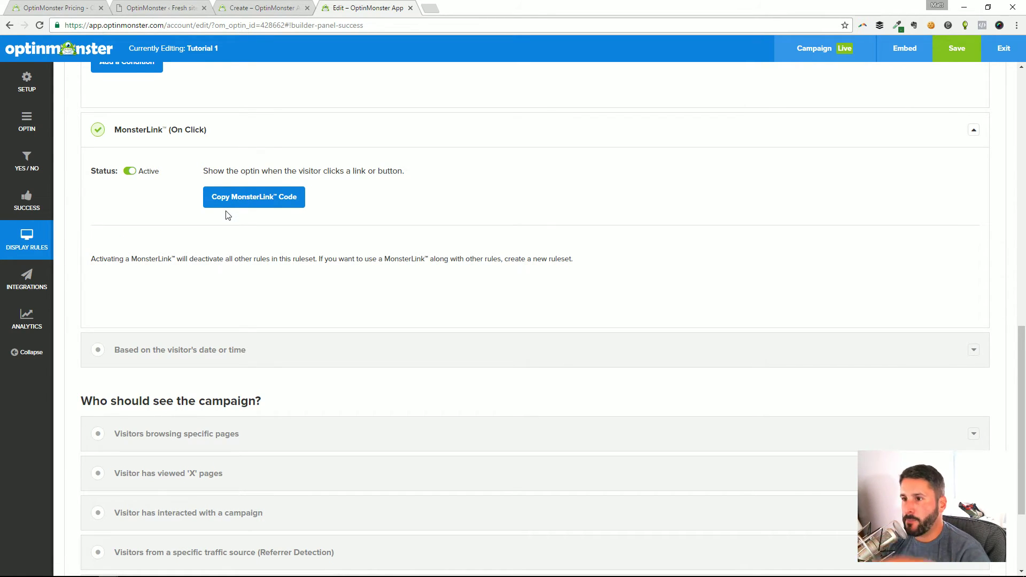
pyautogui.scroll(-2, 321, 231)
pyautogui.scroll(4, 133, 444)
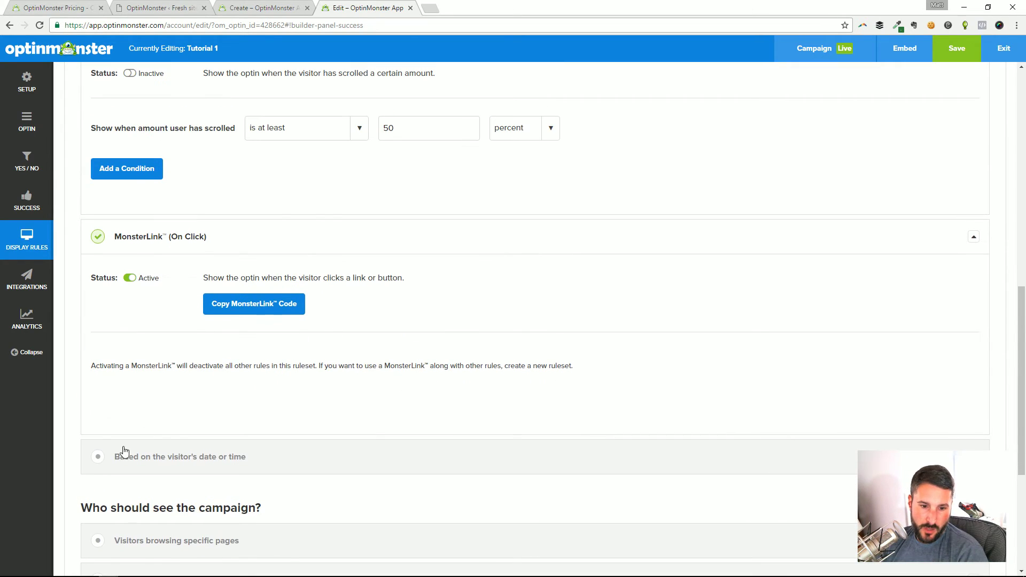
# - Deactivate the MonsterLink rule and examine the conditions of the rule based on the visitor's date or time
pyautogui.click(130, 278)
pyautogui.click(154, 309)
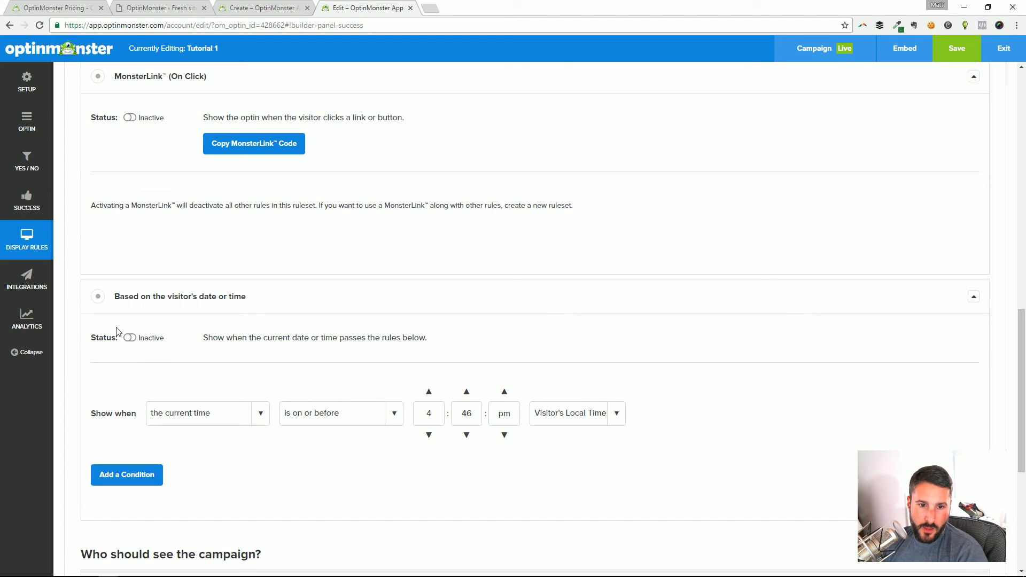
pyautogui.scroll(-2, 290, 361)
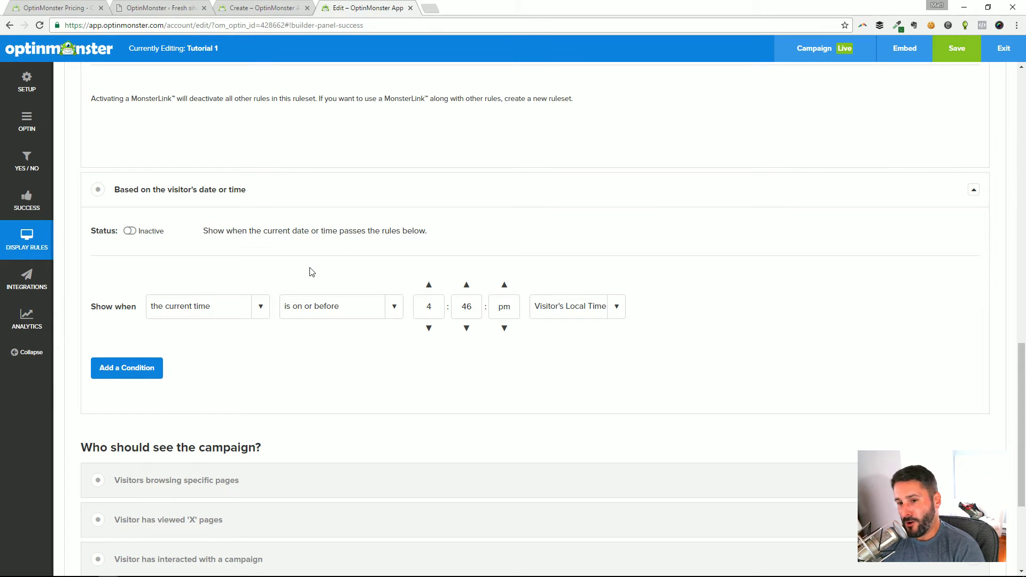
# - Examine the Visitors browsing specific pages and Visitor has viewed 'X' pages rules, collapsing the first one
pyautogui.scroll(-4, 312, 272)
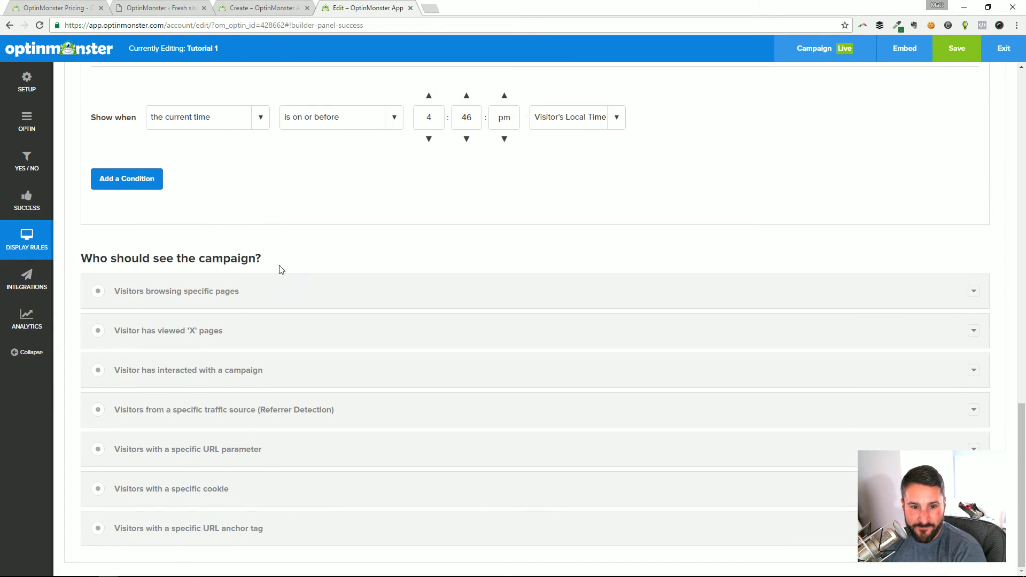
pyautogui.click(302, 300)
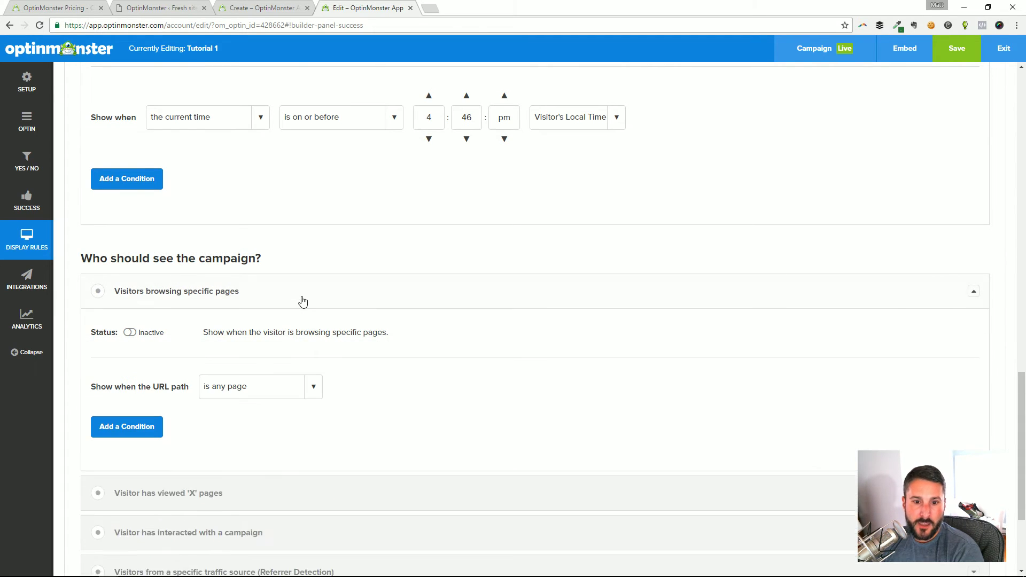
pyautogui.scroll(-2, 303, 300)
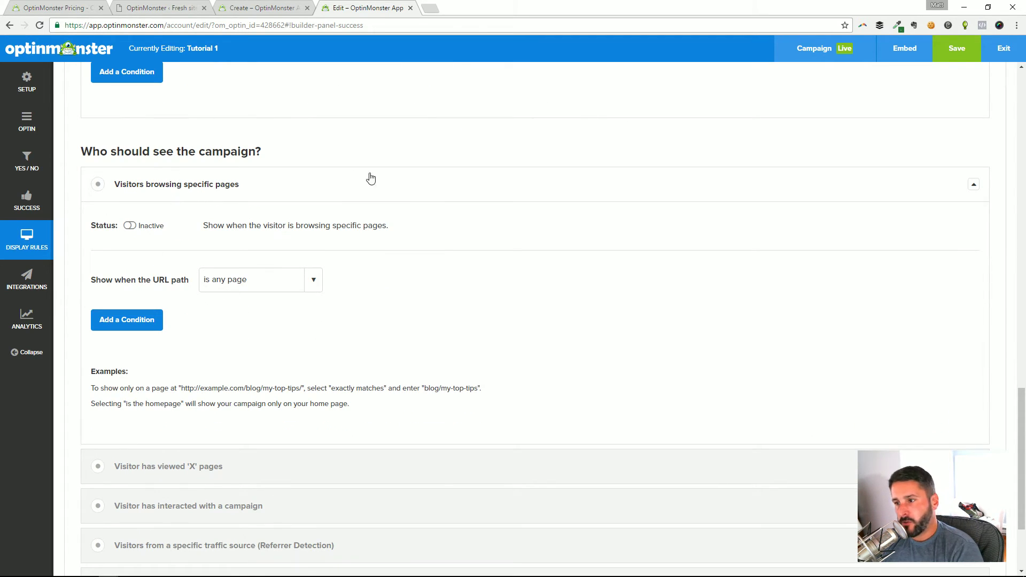
pyautogui.click(227, 198)
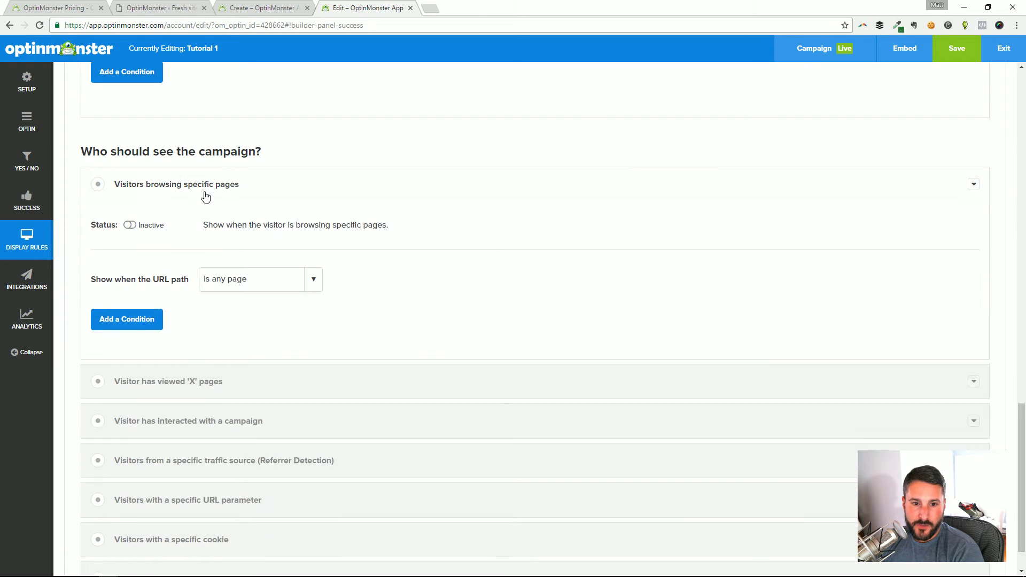
pyautogui.click(189, 334)
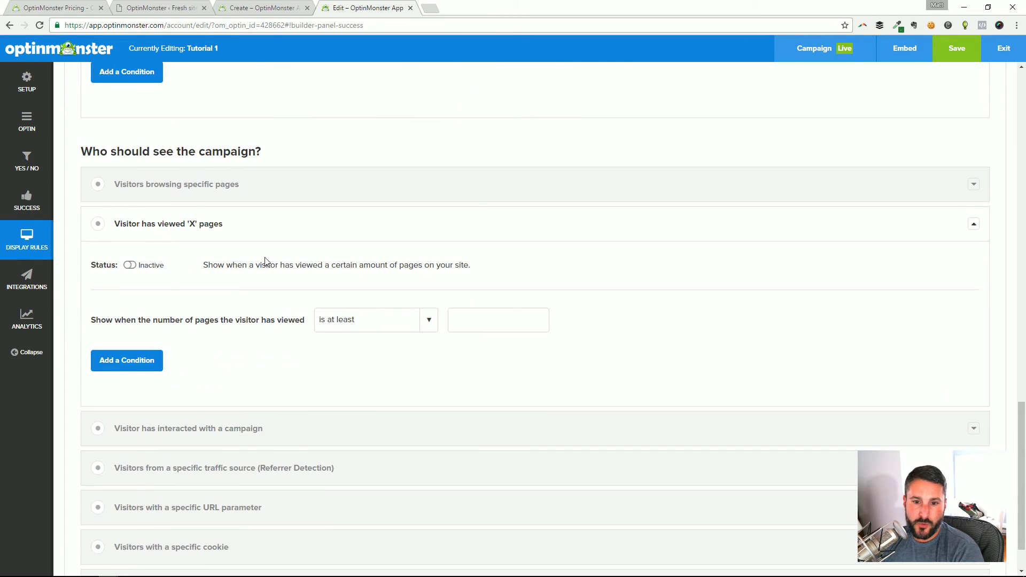
pyautogui.scroll(-2, 235, 253)
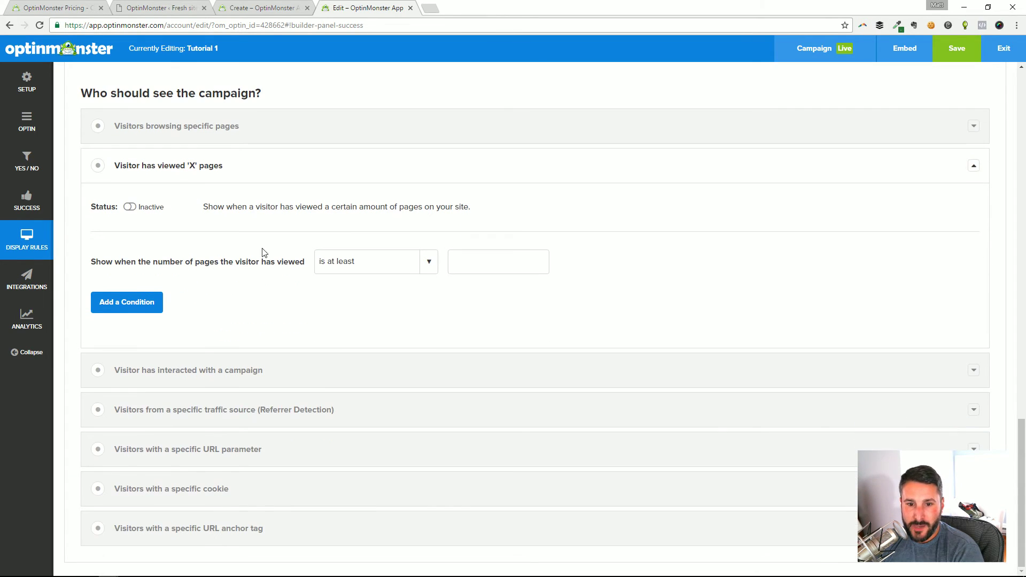
# - Examine the conditions of the Visitor has interacted with a campaign and the Referrer Detection rules
pyautogui.click(232, 371)
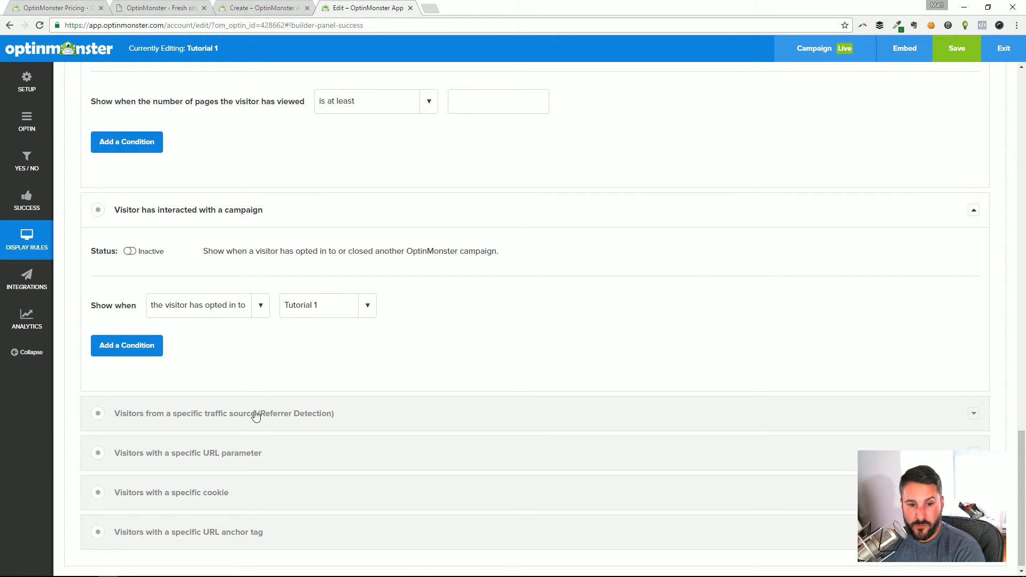
pyautogui.click(210, 414)
pyautogui.scroll(-3, 235, 396)
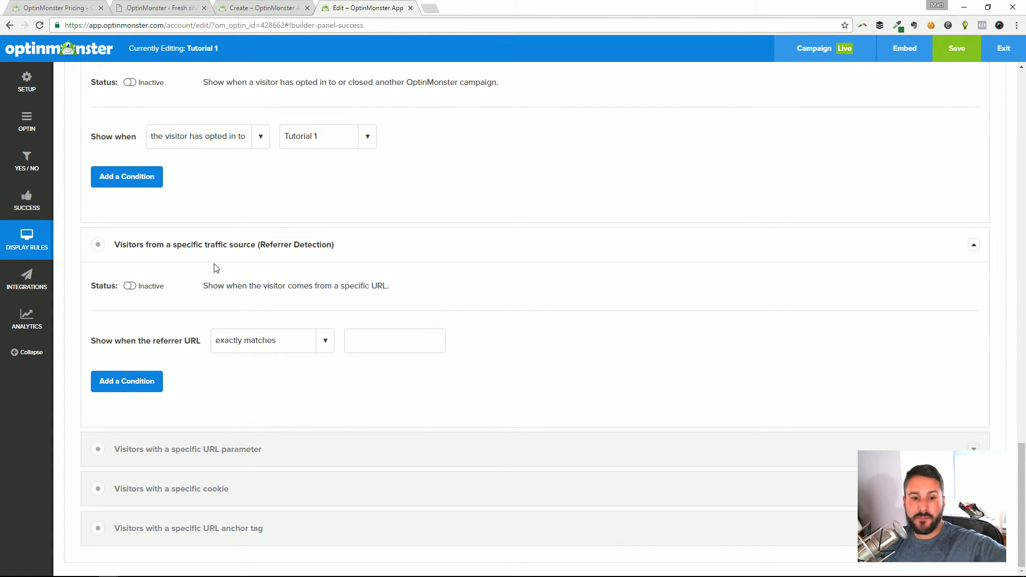
# - Examine the conditions of the rules for visitors with a specific URL parameter and with a specific cookie
pyautogui.click(201, 451)
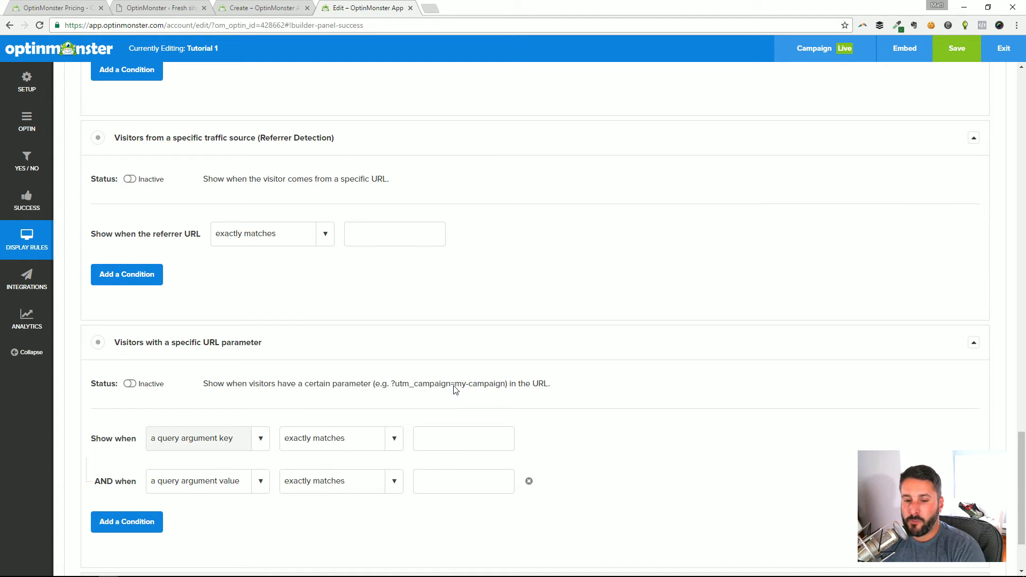
pyautogui.scroll(-2, 454, 389)
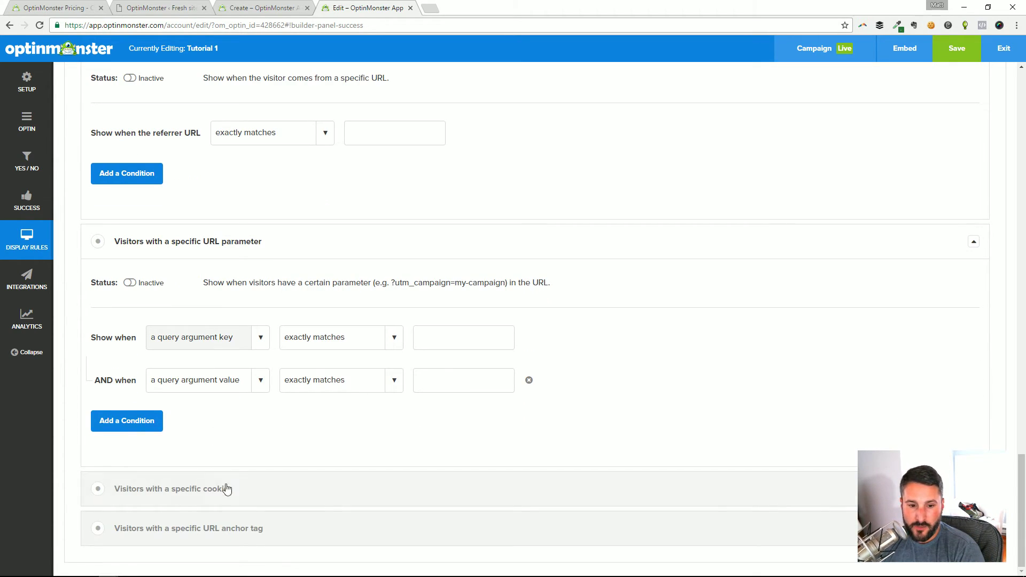
pyautogui.click(199, 488)
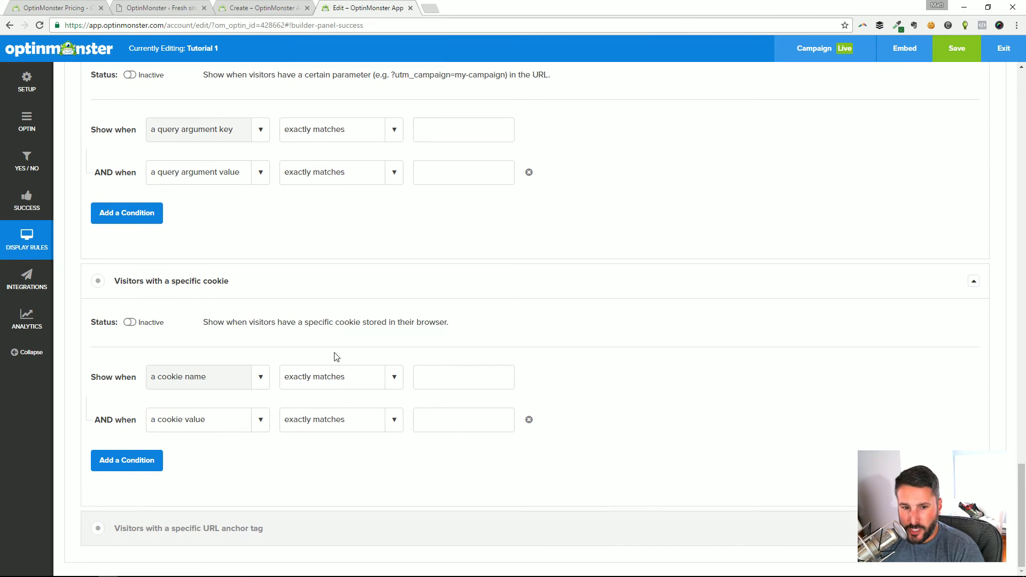
# - Examine the conditions of the rule for visitors with a specific URL anchor tag and open the integration settings
pyautogui.click(212, 521)
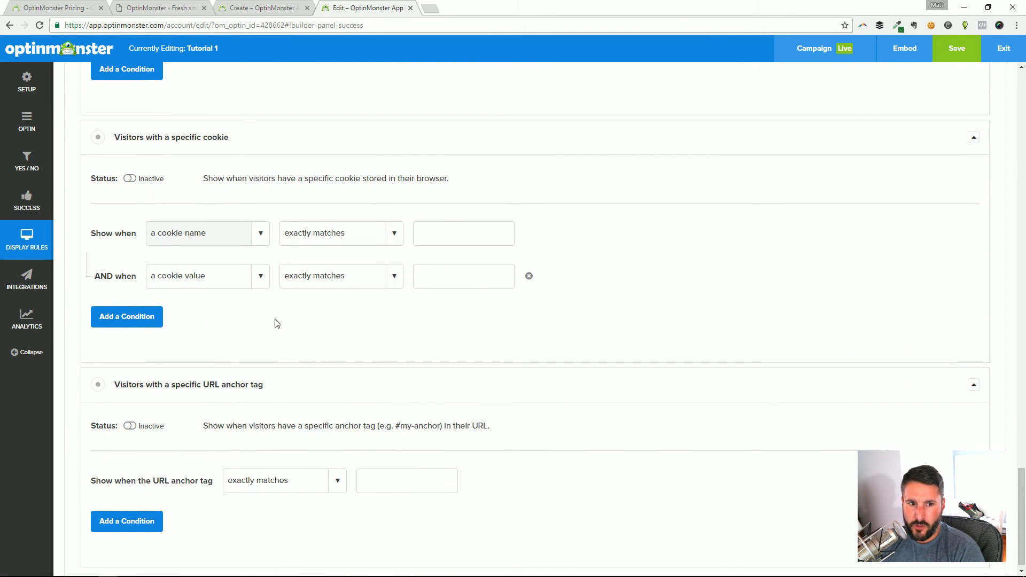
pyautogui.click(29, 278)
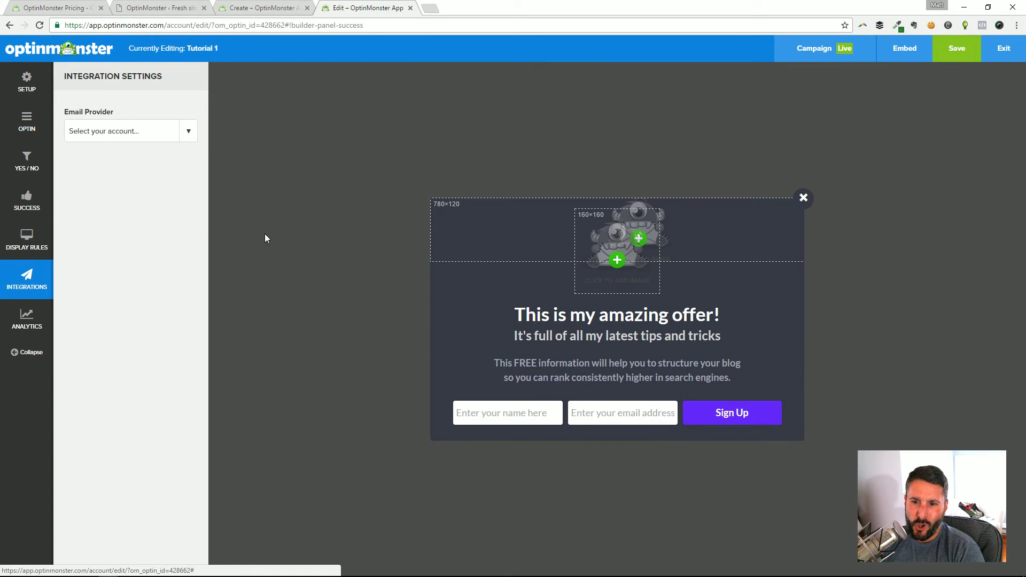
# - Return to the optin settings and look through the available display effects in the design fields
pyautogui.click(37, 130)
pyautogui.scroll(-13, 174, 288)
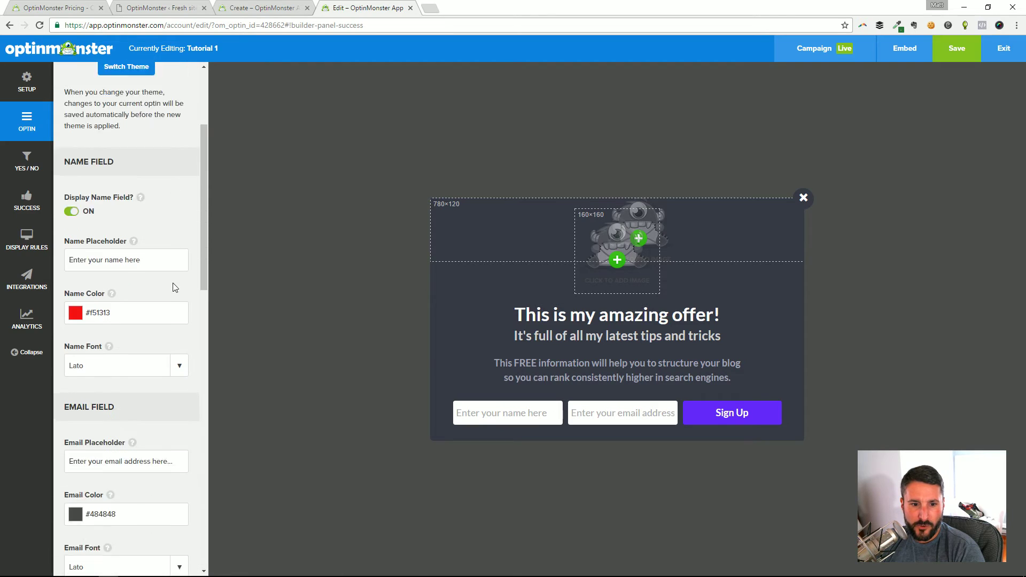
pyautogui.scroll(-6, 173, 285)
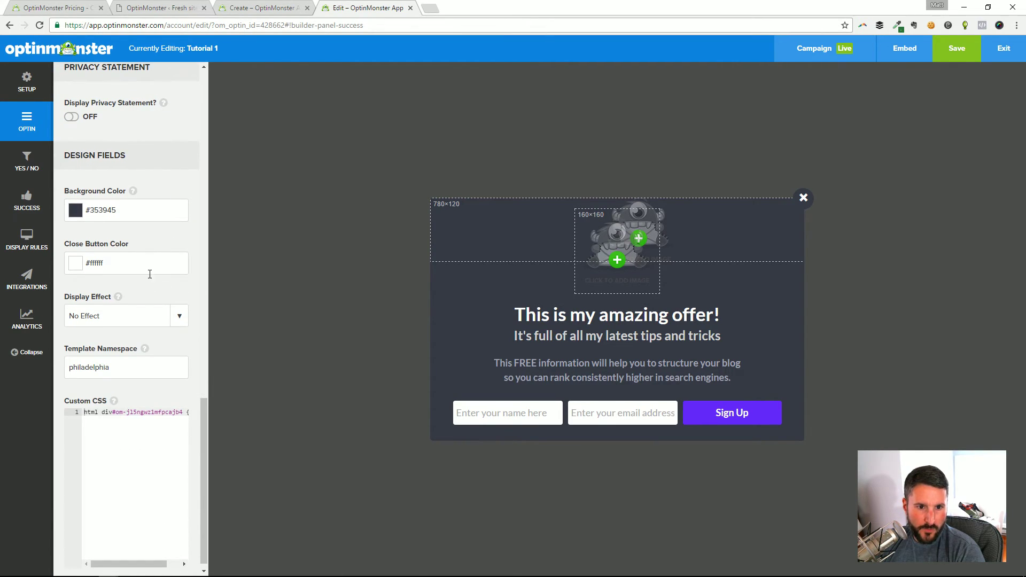
pyautogui.click(179, 319)
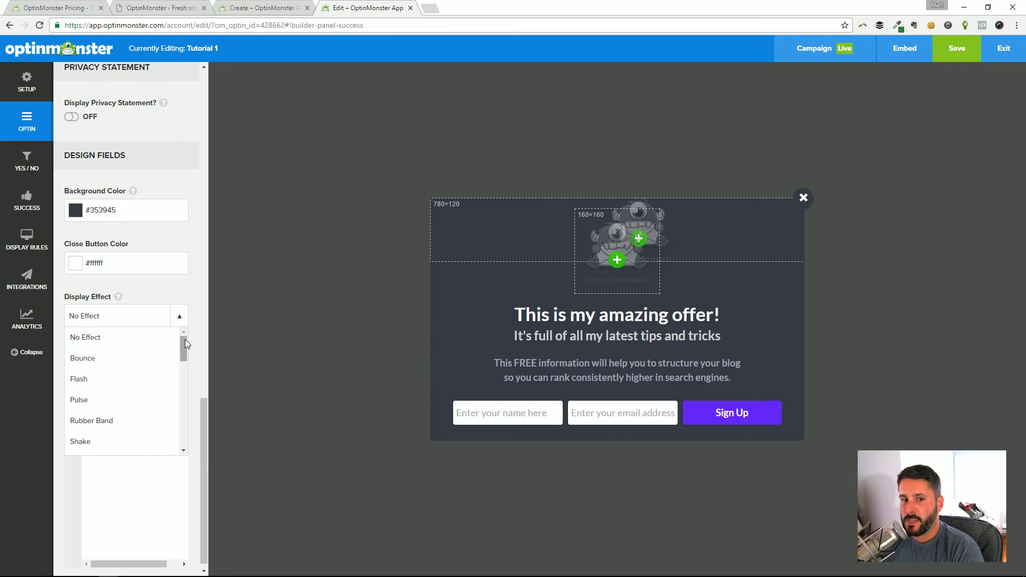
pyautogui.click(115, 348)
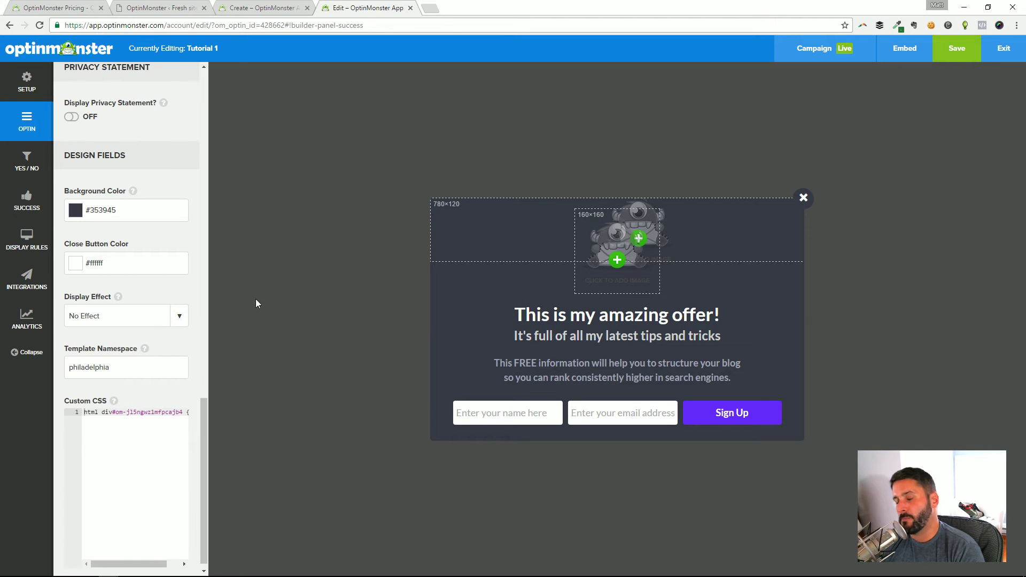
# - Preview the Bounce, Flash, Pulse and Rubber Band display effects on the optin
pyautogui.click(178, 316)
pyautogui.click(102, 357)
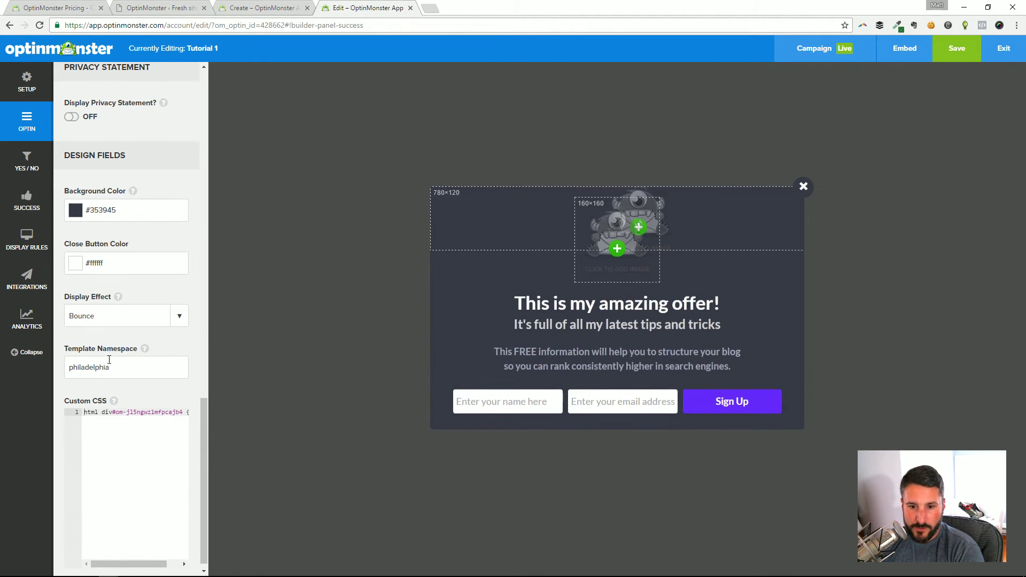
pyautogui.click(170, 322)
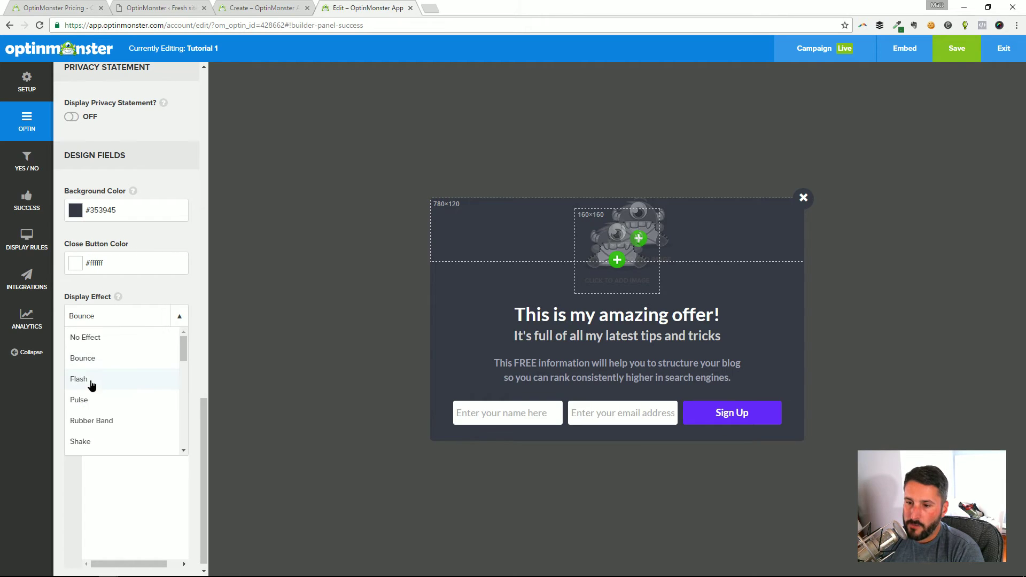
pyautogui.click(92, 384)
pyautogui.click(178, 317)
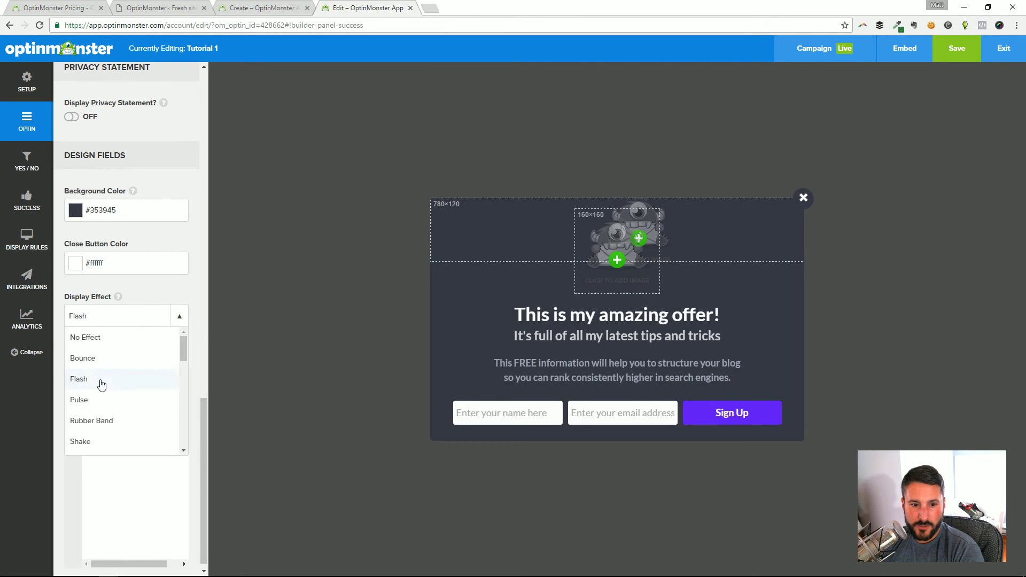
pyautogui.click(94, 400)
pyautogui.click(178, 320)
pyautogui.click(91, 421)
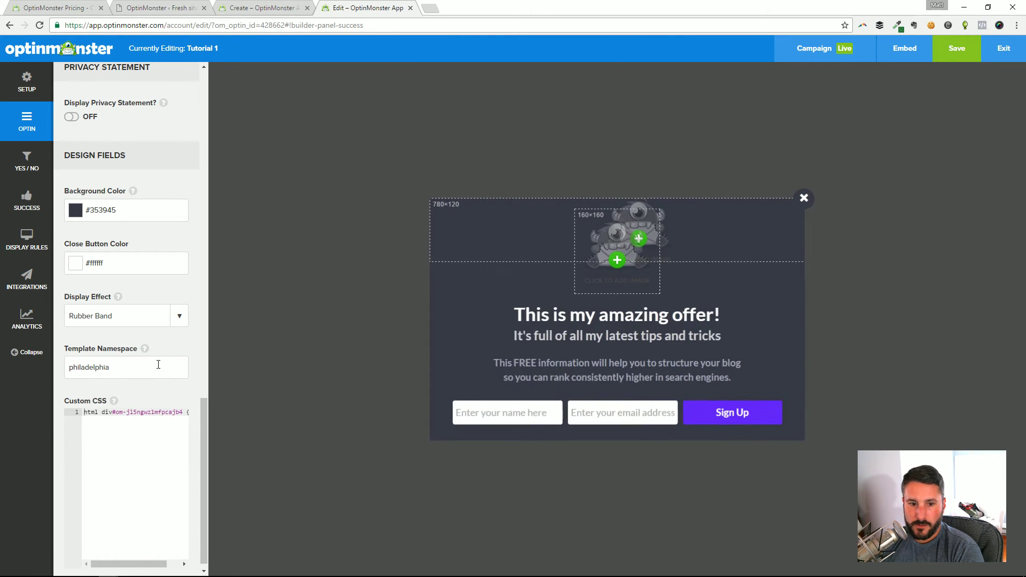
# - Preview the Shake, Swing and Tada display effects on the optin
pyautogui.click(178, 319)
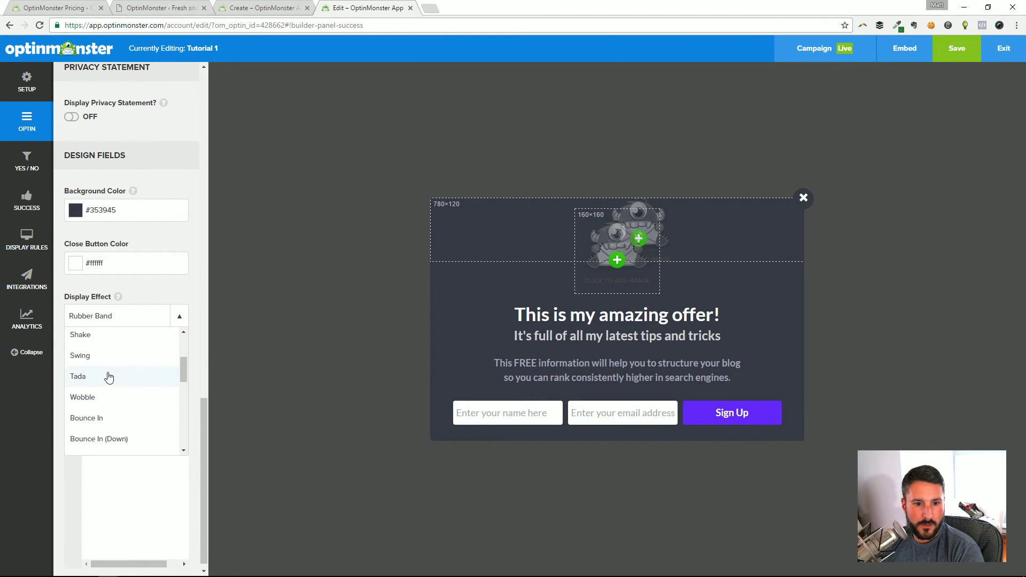
pyautogui.scroll(-2, 101, 377)
pyautogui.click(90, 391)
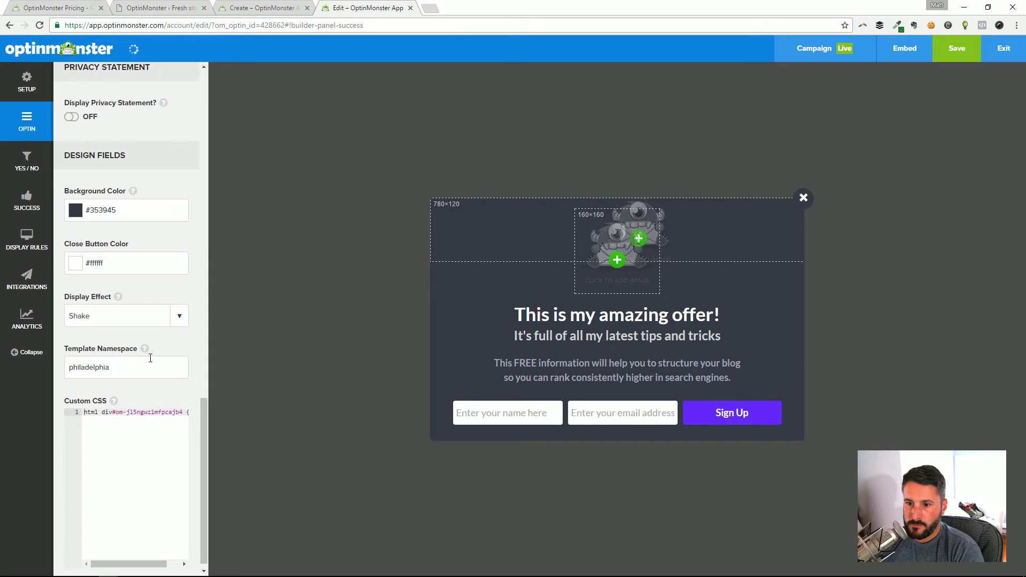
pyautogui.click(172, 317)
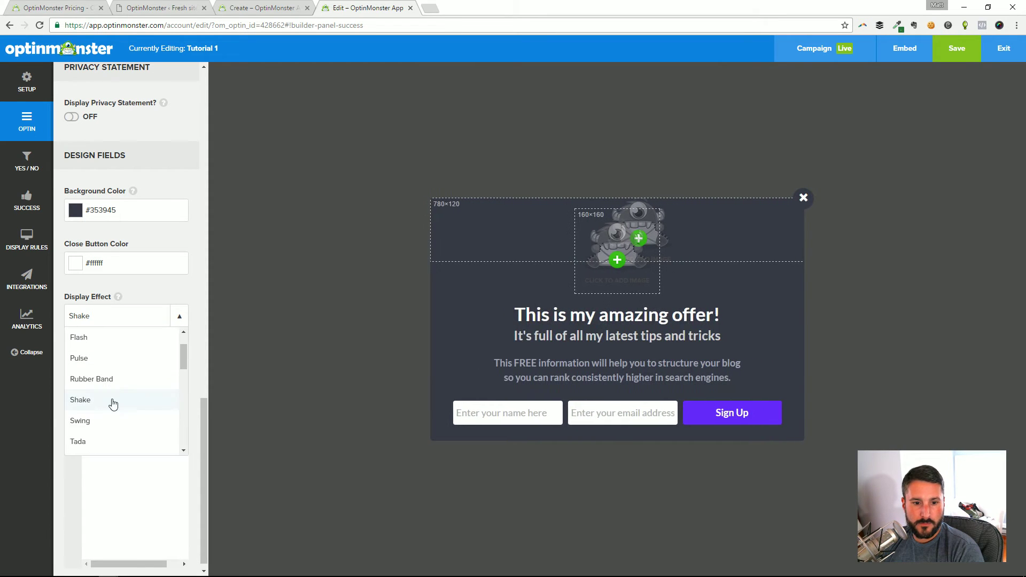
pyautogui.click(83, 421)
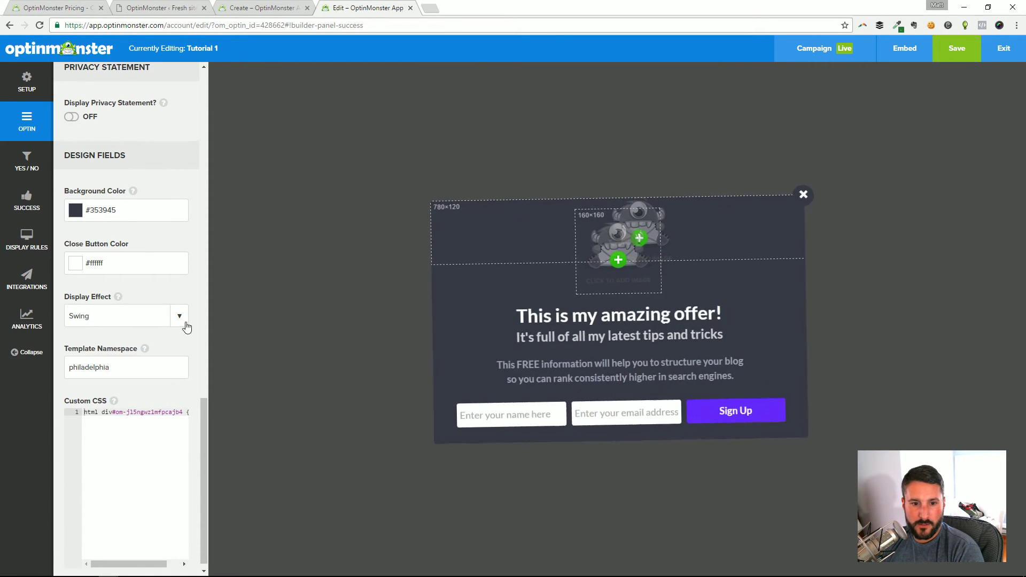
pyautogui.click(177, 320)
pyautogui.click(96, 443)
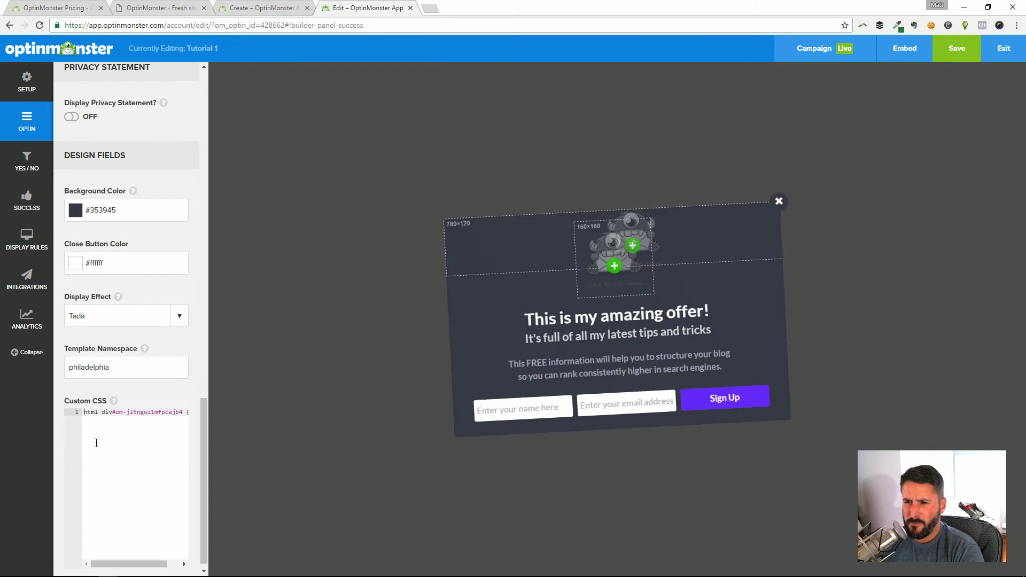
# - Preview the Wobble, Bounce In and Bounce In (Down) display effects on the optin
pyautogui.click(183, 319)
pyautogui.scroll(-2, 123, 411)
pyautogui.click(106, 410)
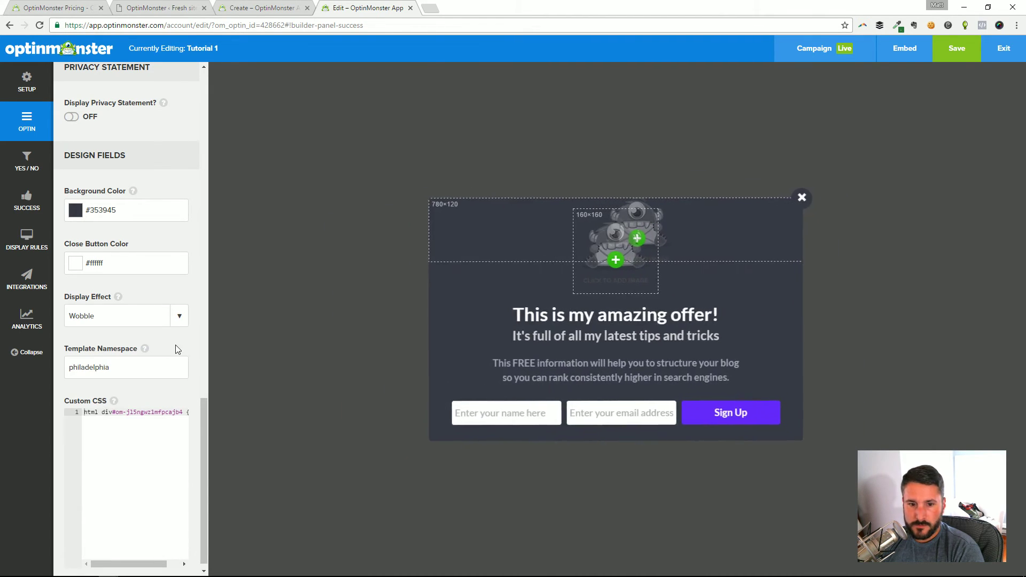
pyautogui.click(179, 316)
pyautogui.scroll(-2, 128, 416)
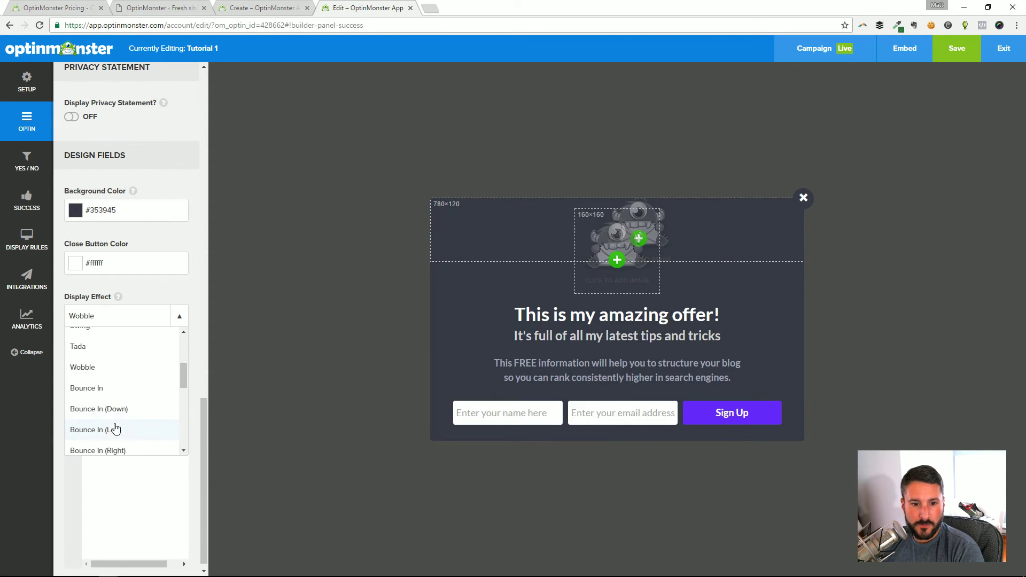
pyautogui.click(103, 388)
pyautogui.click(175, 318)
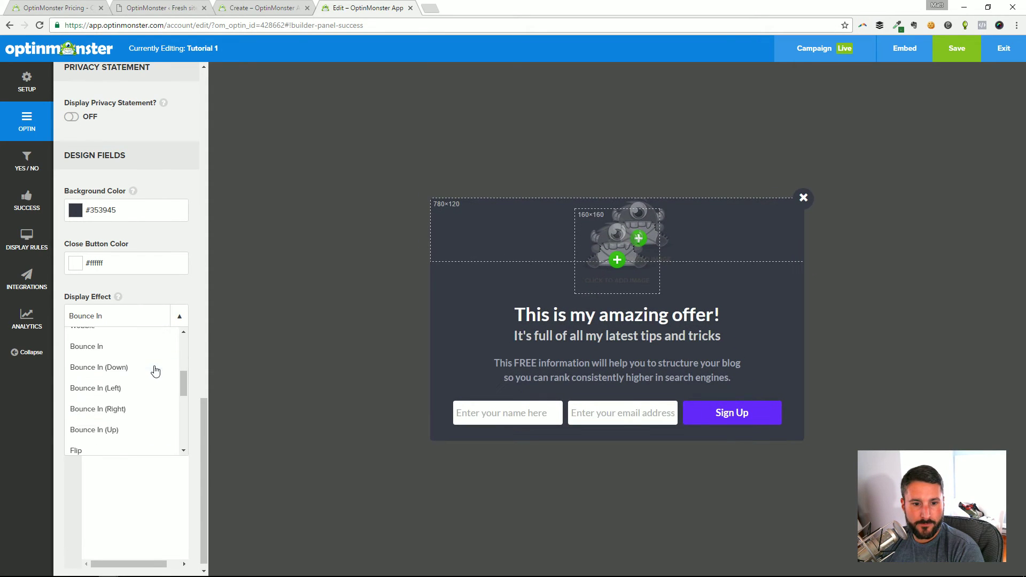
pyautogui.click(126, 366)
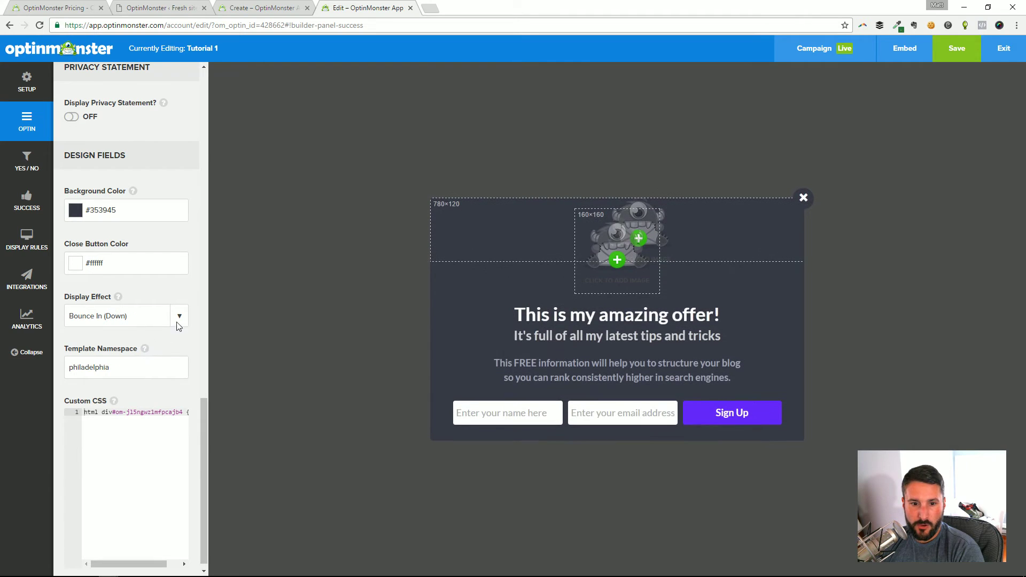
# - Preview the Flip, Flip Down and Flip Side display effects on the optin
pyautogui.click(180, 318)
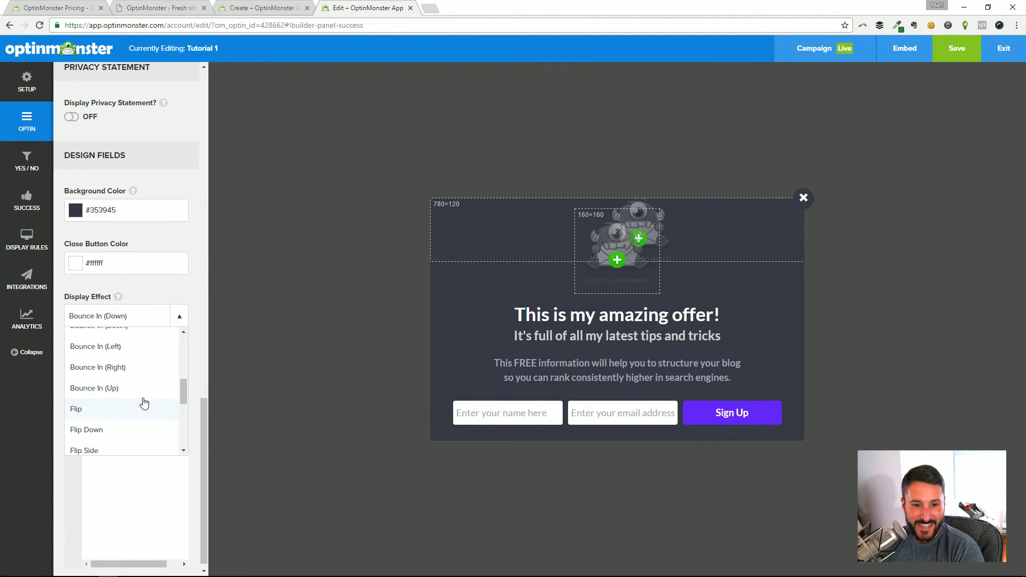
pyautogui.click(103, 410)
pyautogui.click(172, 320)
pyautogui.click(92, 443)
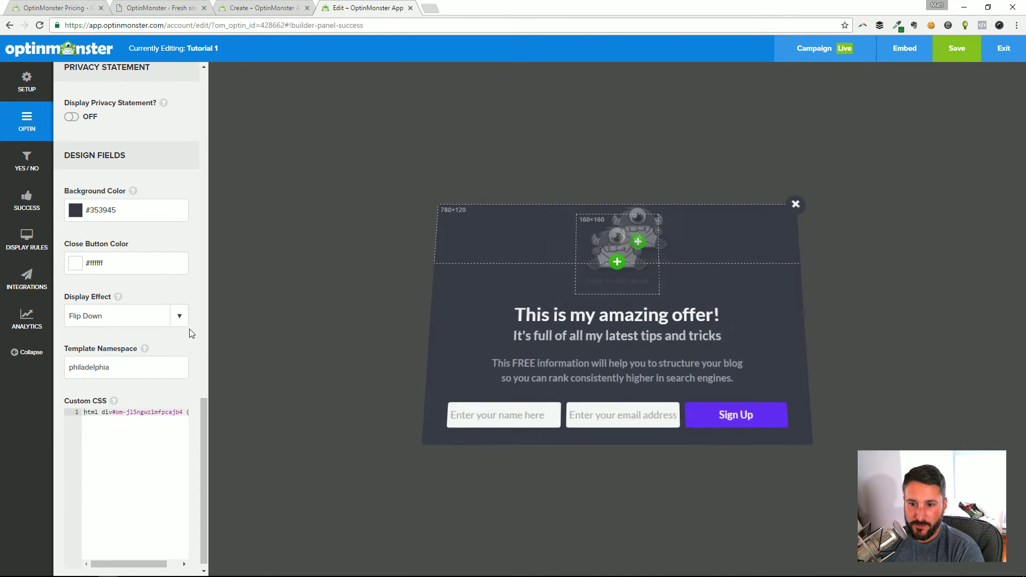
pyautogui.click(181, 321)
pyautogui.scroll(-1, 147, 394)
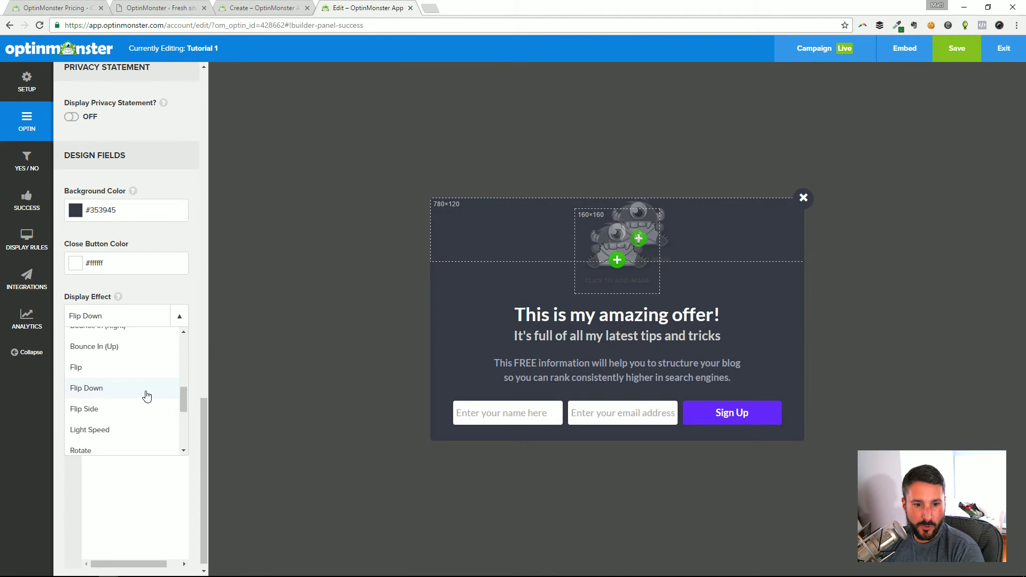
pyautogui.click(86, 408)
# - Try the Slide In (Left) display effect and set the optin's display effect to Roll In
pyautogui.click(181, 320)
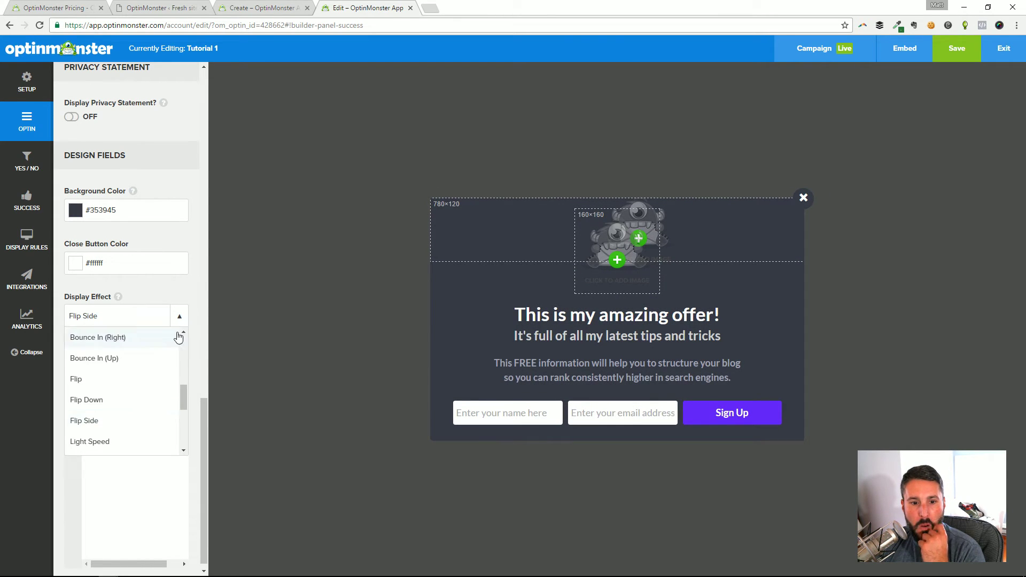
pyautogui.scroll(-3, 155, 369)
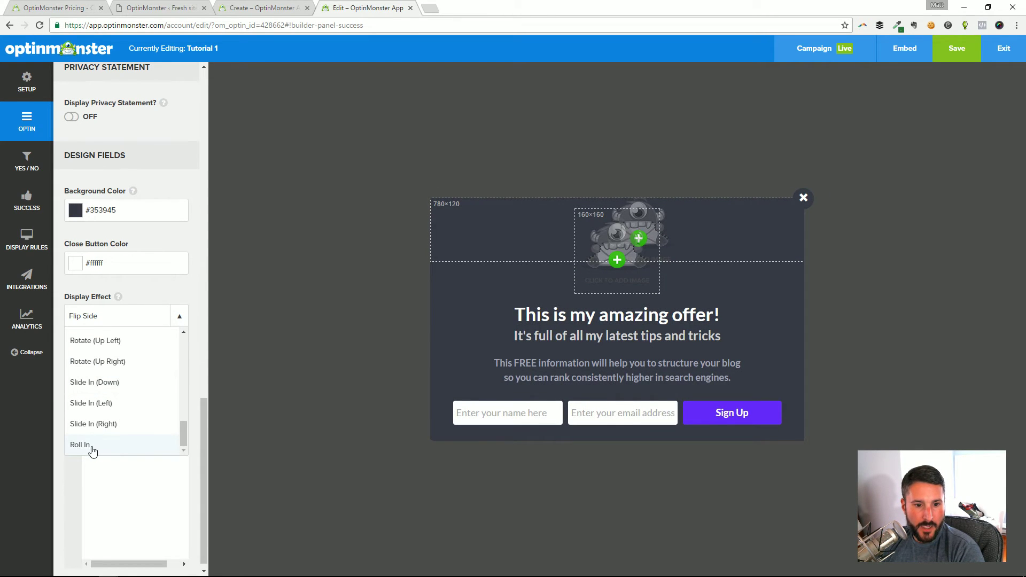
pyautogui.click(98, 402)
pyautogui.click(180, 319)
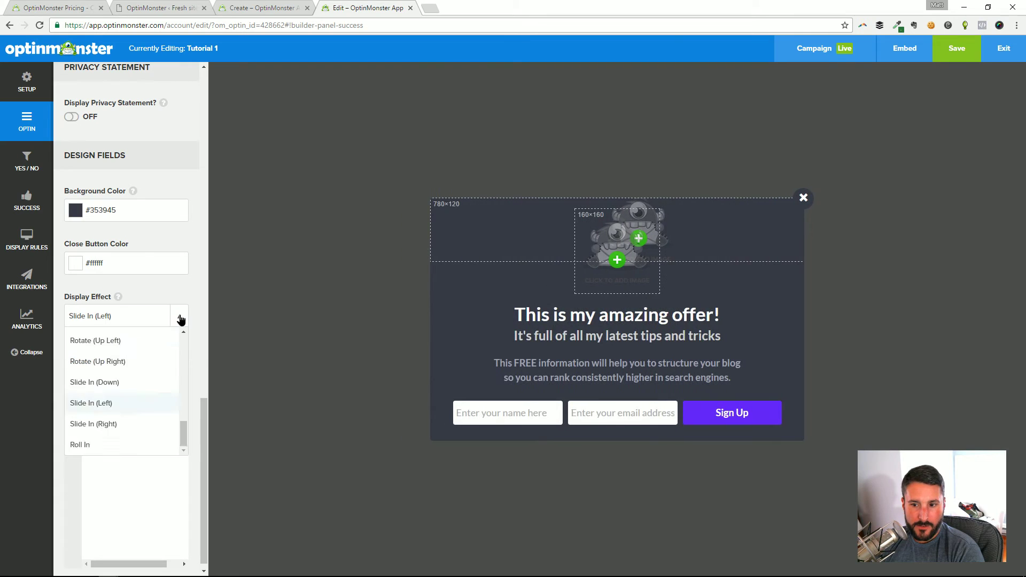
pyautogui.click(89, 444)
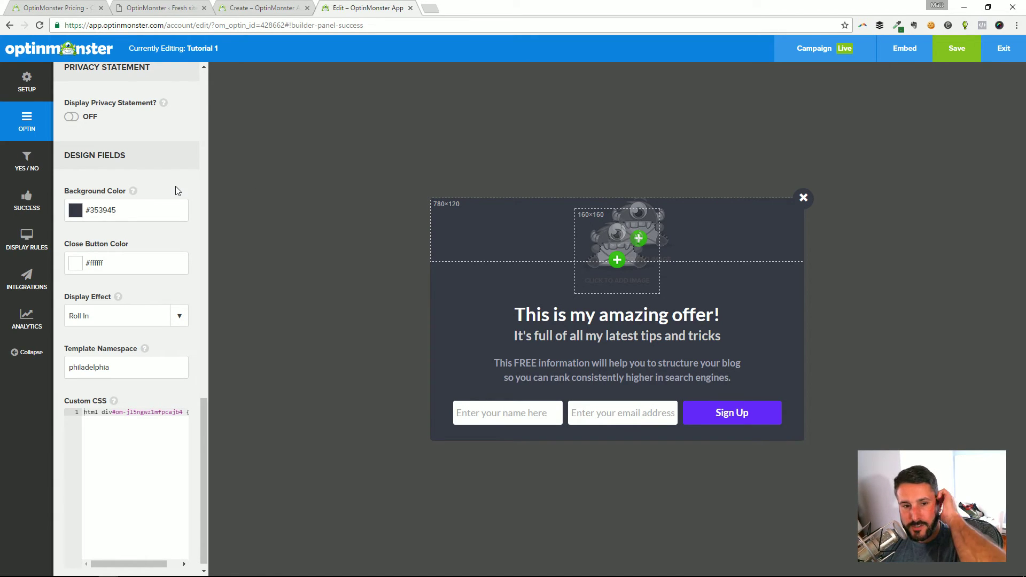
# - Look through the email providers offered in the integration settings
pyautogui.click(43, 281)
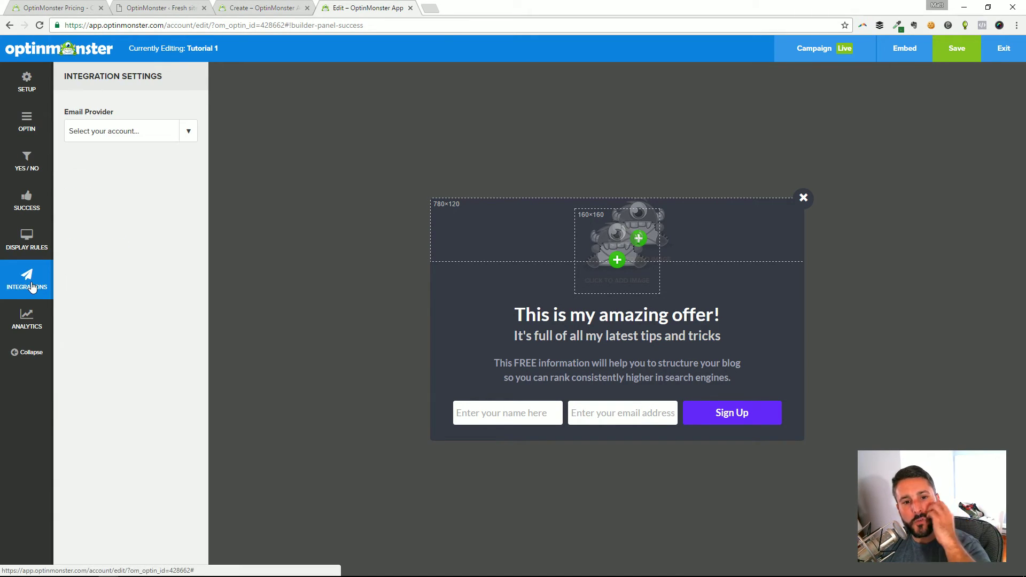
pyautogui.click(152, 130)
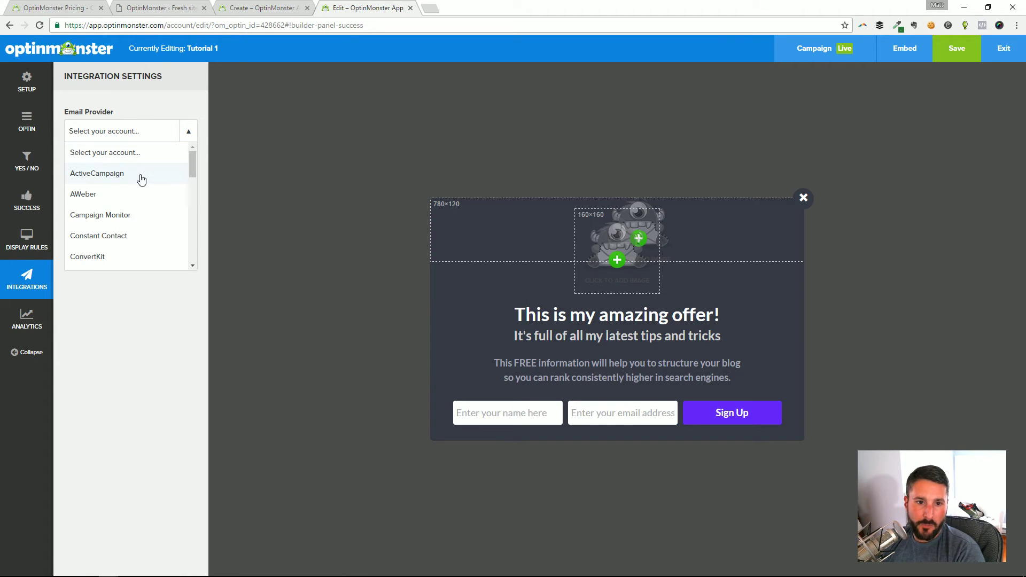
pyautogui.moveTo(191, 161)
pyautogui.mouseDown()
pyautogui.moveTo(195, 242)
pyautogui.moveTo(197, 149)
pyautogui.mouseUp()
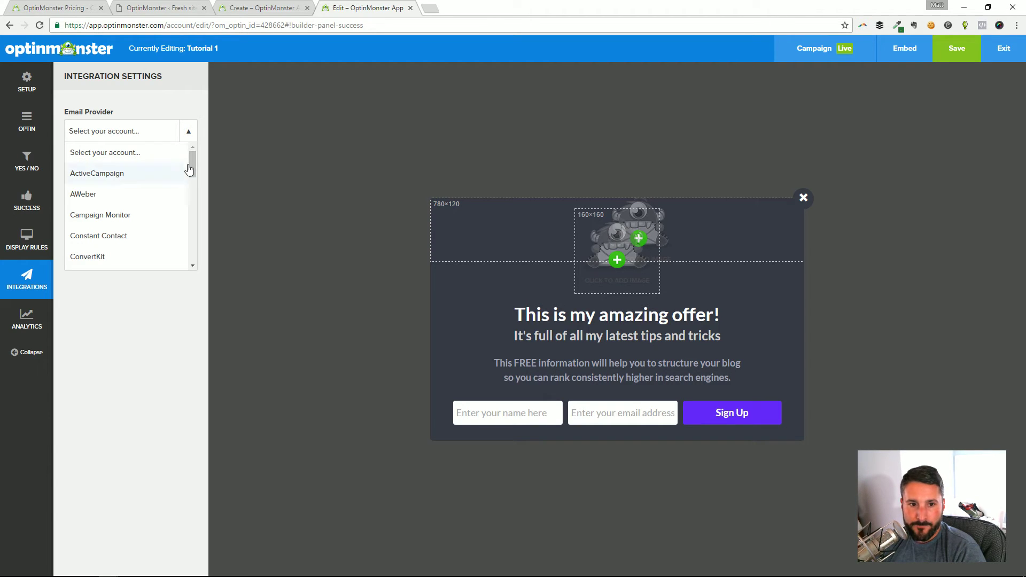
pyautogui.moveTo(193, 161); pyautogui.dragTo(187, 232)
# - Switch to the OptinMonster pricing page and look through it from start to end
pyautogui.hotkey('ctrl', '1')
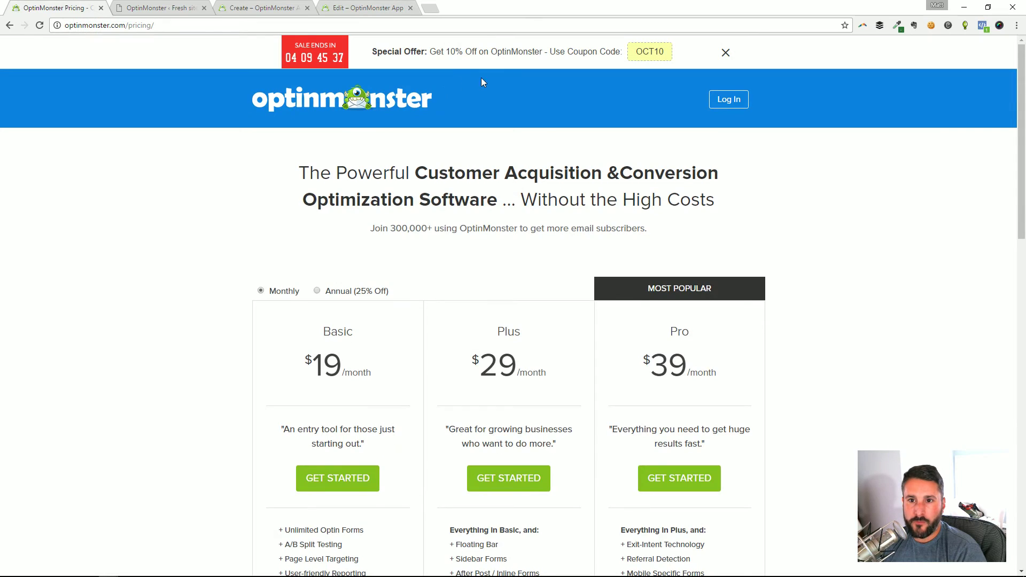
pyautogui.scroll(-15, 455, 82)
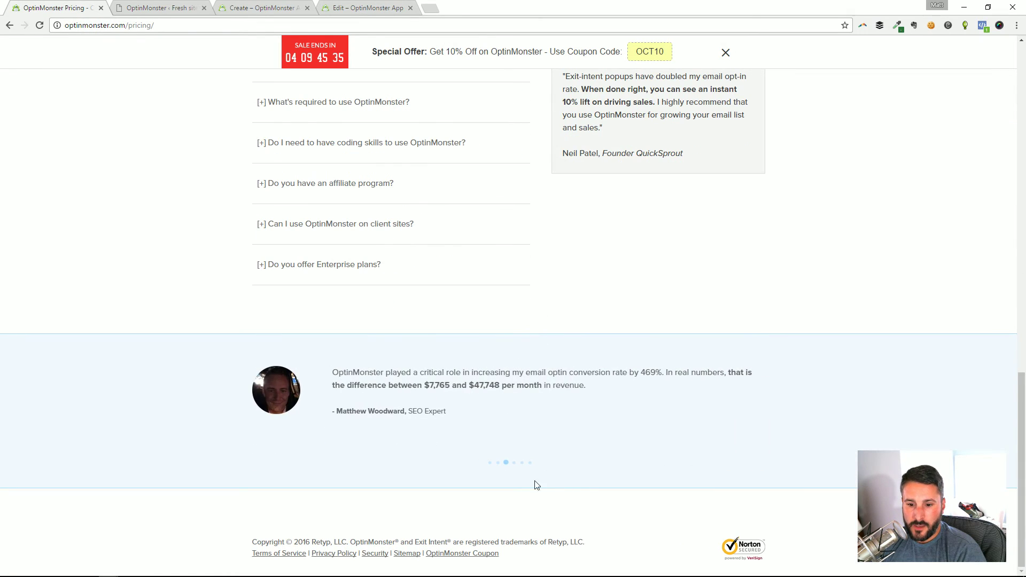
pyautogui.scroll(15, 643, 201)
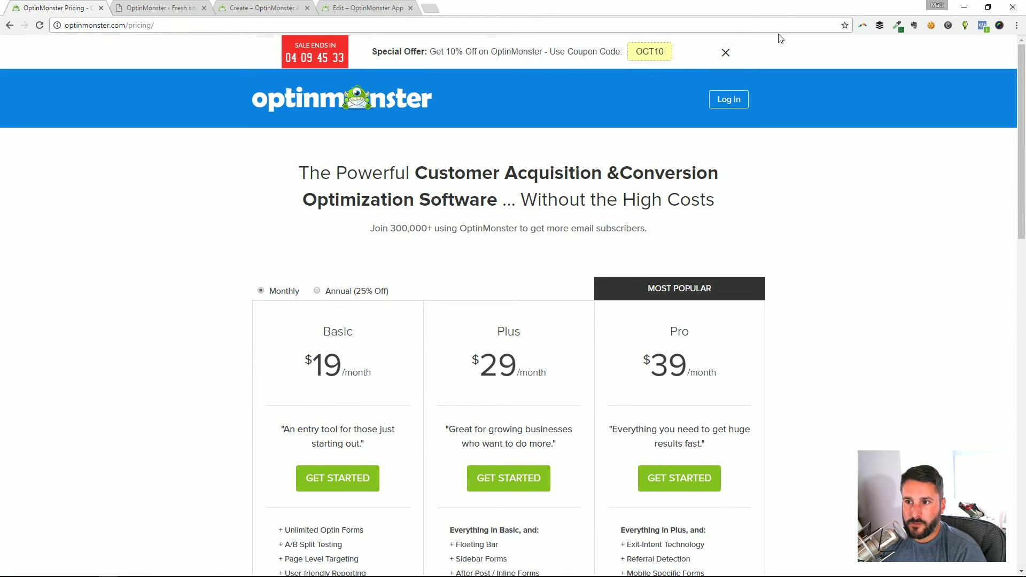
# - Dismiss the special offer banner, open the OptinMonster homepage and view its email marketing provider integrations section
pyautogui.click(725, 53)
pyautogui.click(373, 68)
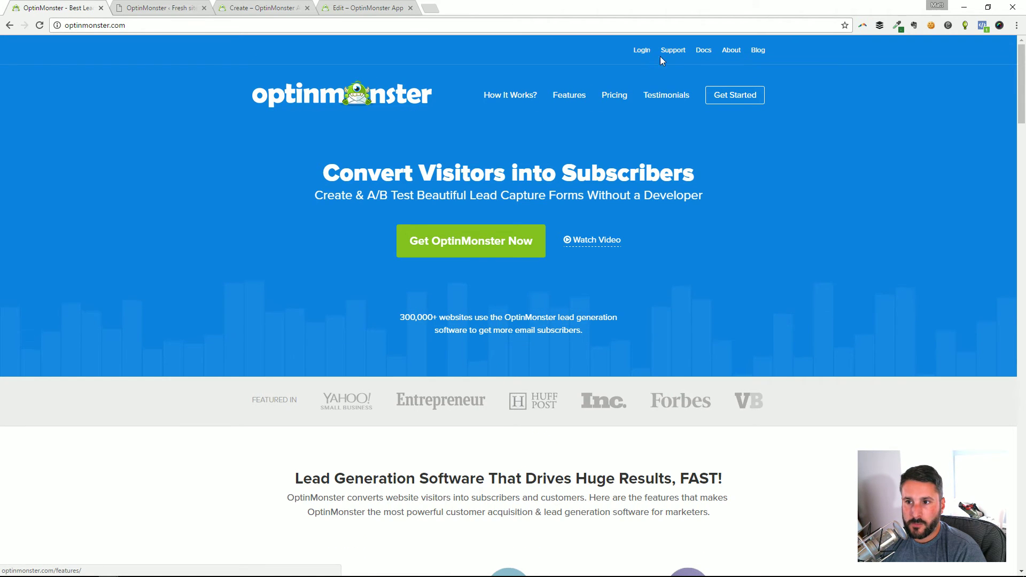
pyautogui.scroll(-12, 630, 227)
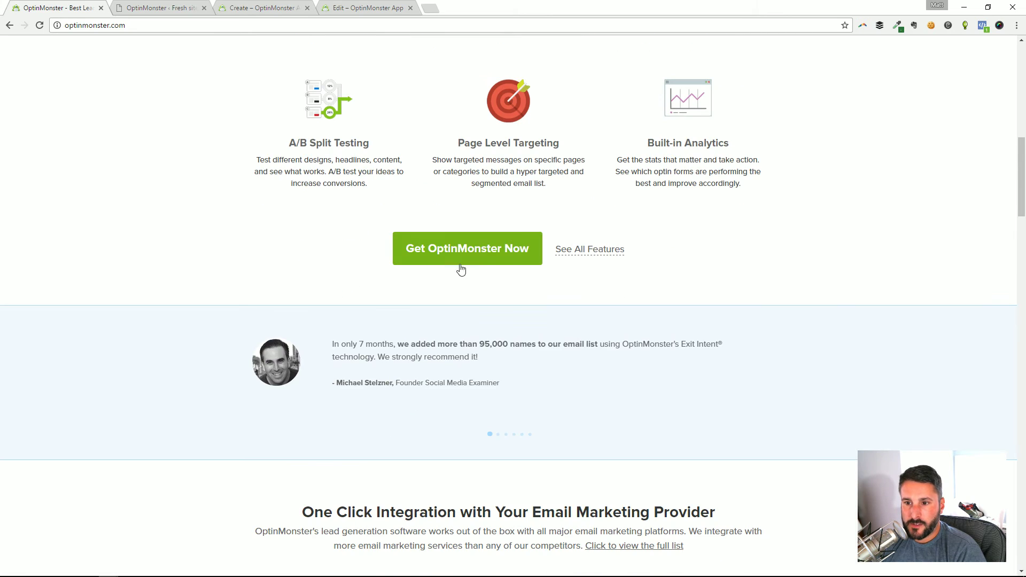
pyautogui.scroll(-4, 642, 273)
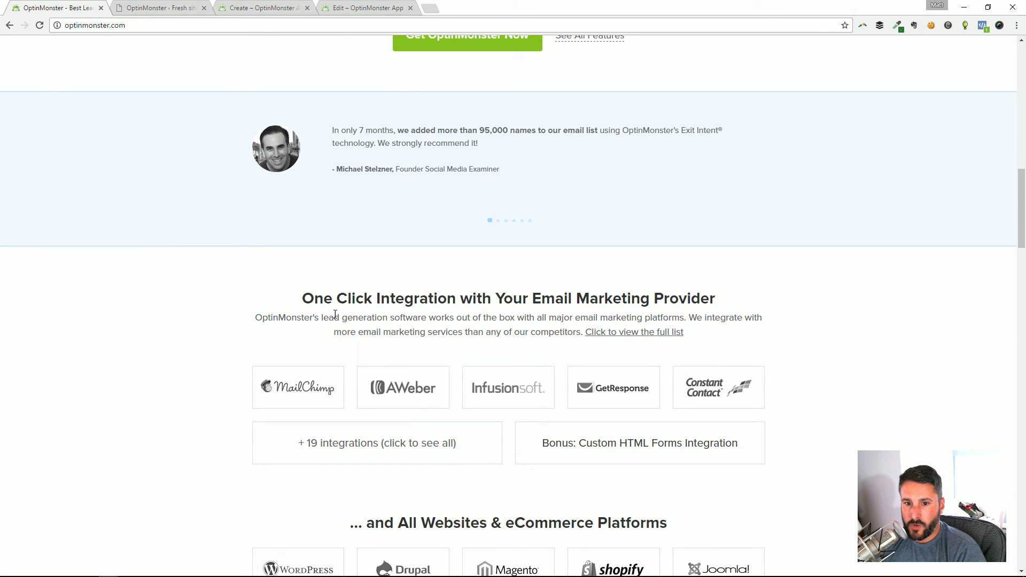
# - Expand the full integrations list on the homepage, and look through the email providers in the Tutorial 1 editor's integration settings
pyautogui.click(357, 448)
pyautogui.scroll(-4, 329, 383)
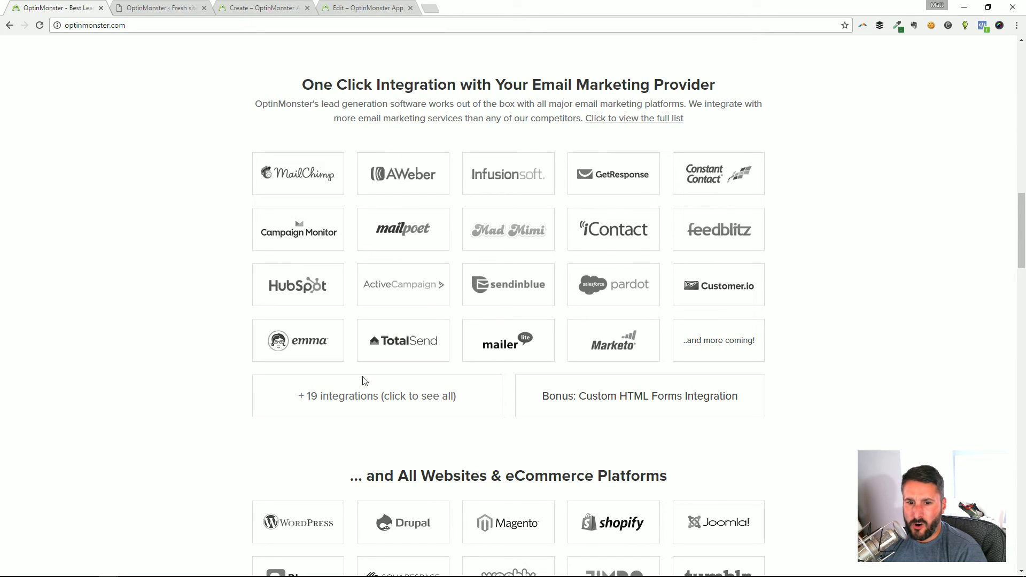
pyautogui.click(300, 10)
pyautogui.click(356, 8)
pyautogui.click(166, 129)
pyautogui.scroll(-3, 137, 219)
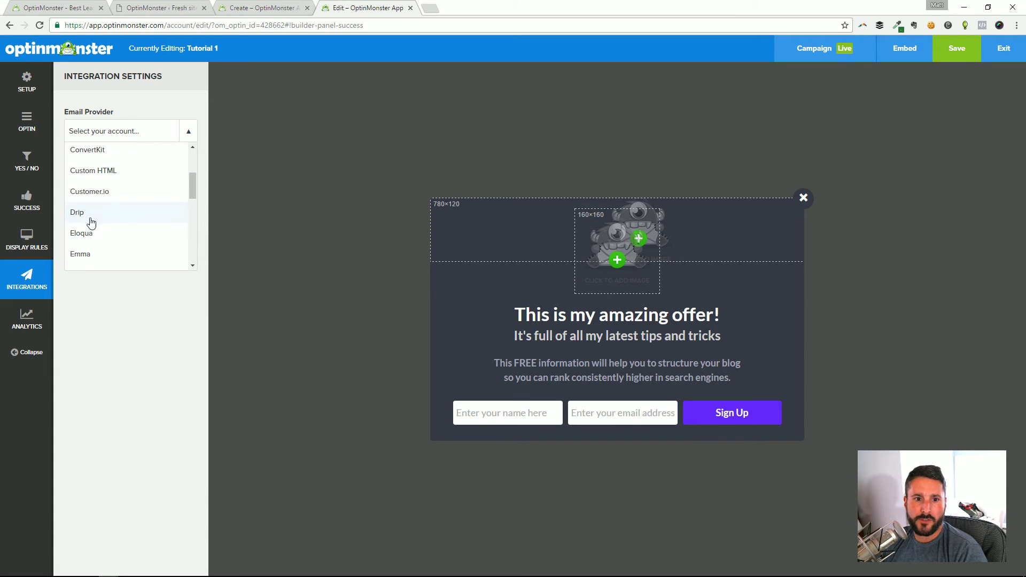
pyautogui.scroll(-5, 124, 220)
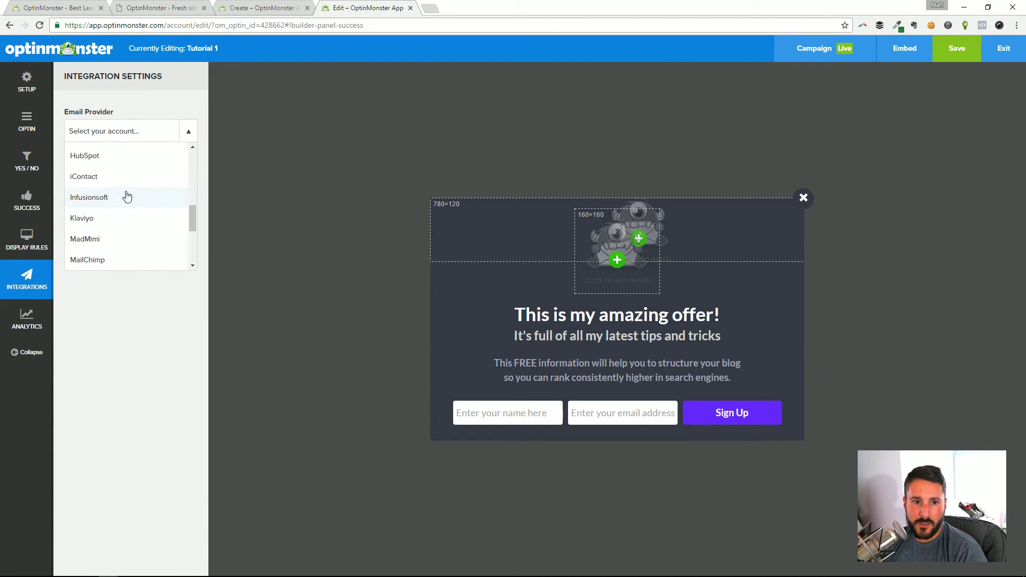
pyautogui.scroll(-2, 140, 251)
pyautogui.scroll(7, 134, 249)
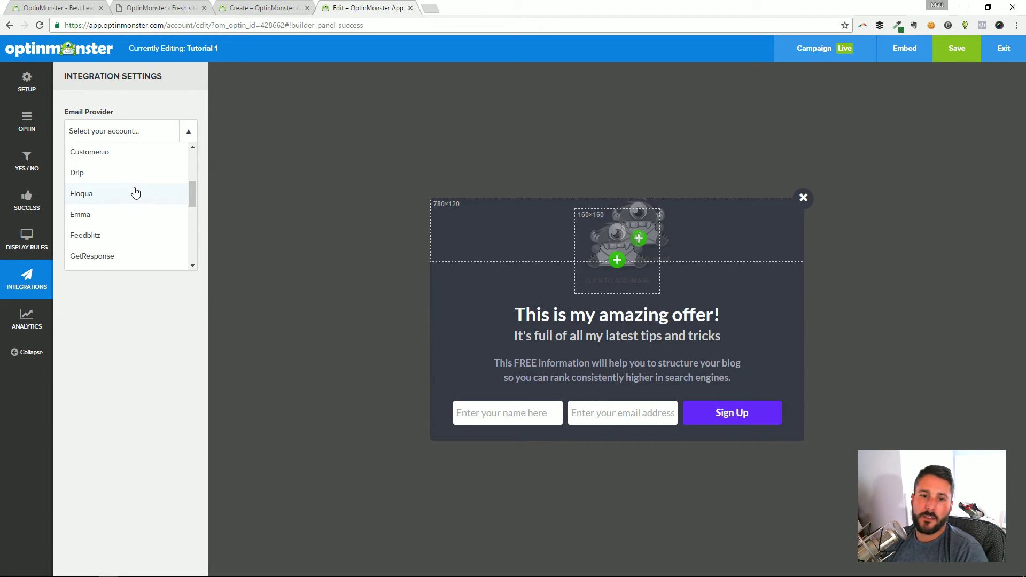
pyautogui.click(133, 325)
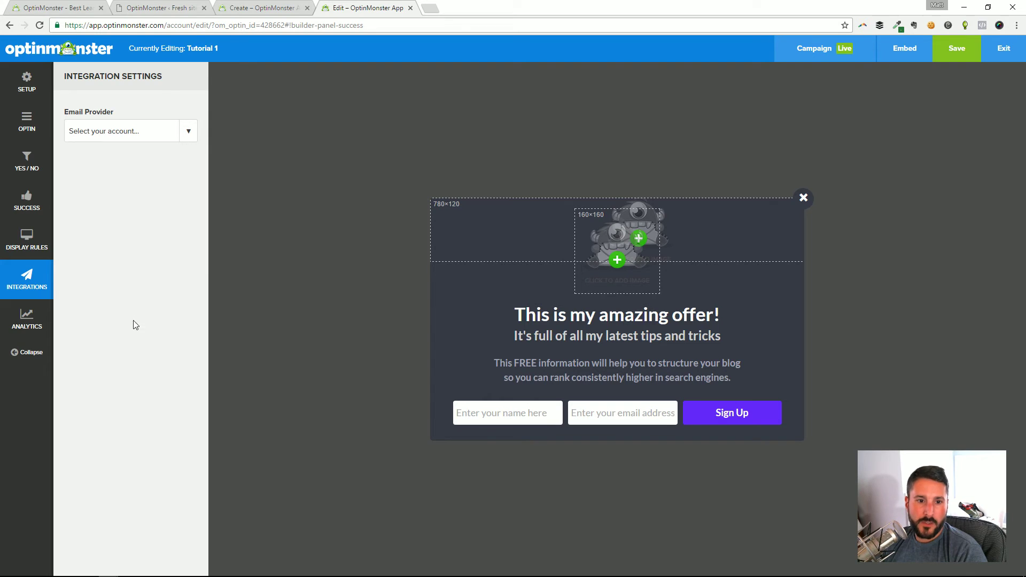
# - Open the optin's analytics settings, and check the reloaded fresh.dev page with its sidebar optin in a widened incognito window
pyautogui.click(33, 326)
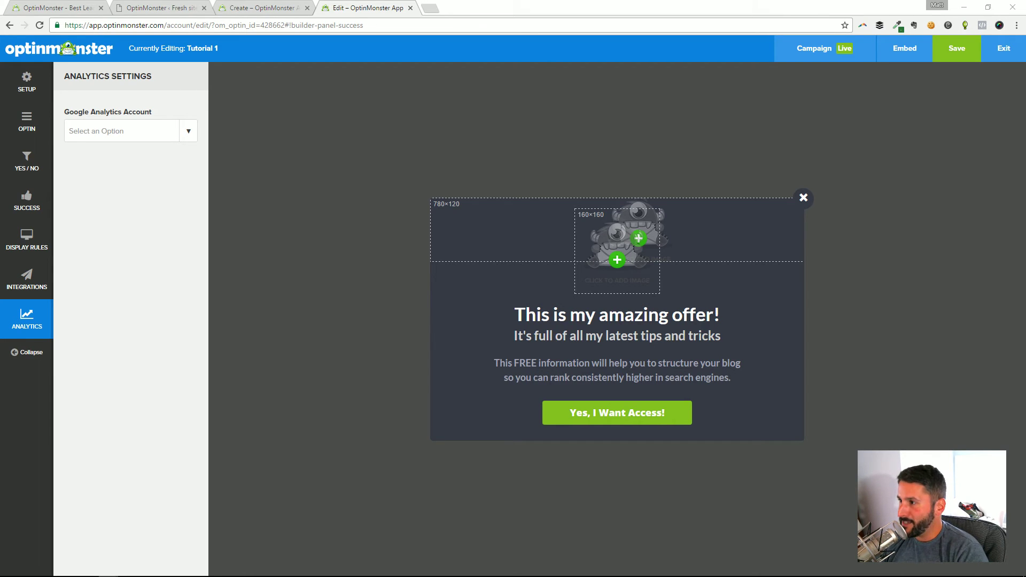
pyautogui.moveTo(1025, 133); pyautogui.dragTo(611, 53)
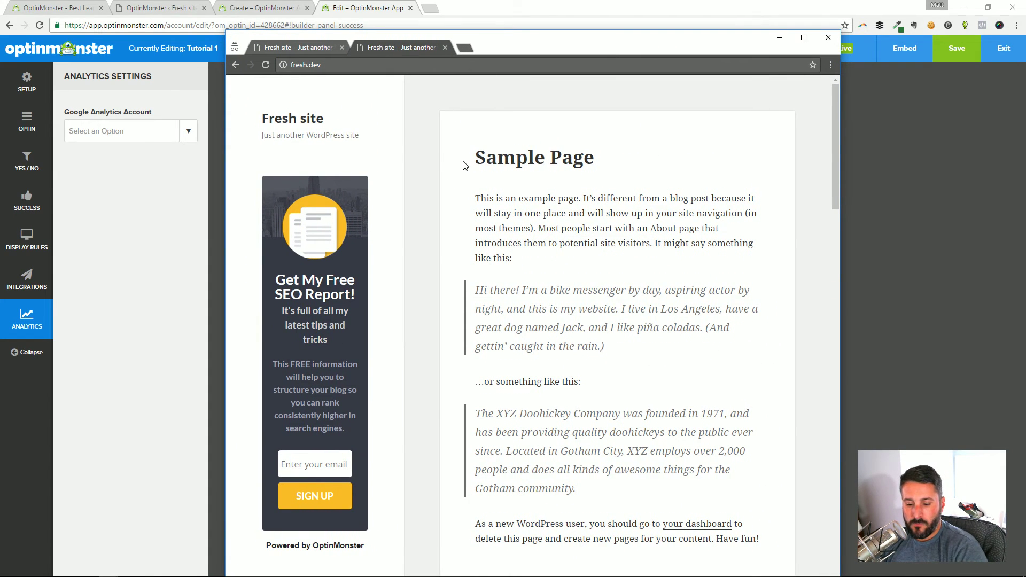
pyautogui.moveTo(570, 58); pyautogui.dragTo(573, 40)
pyautogui.press('F5')
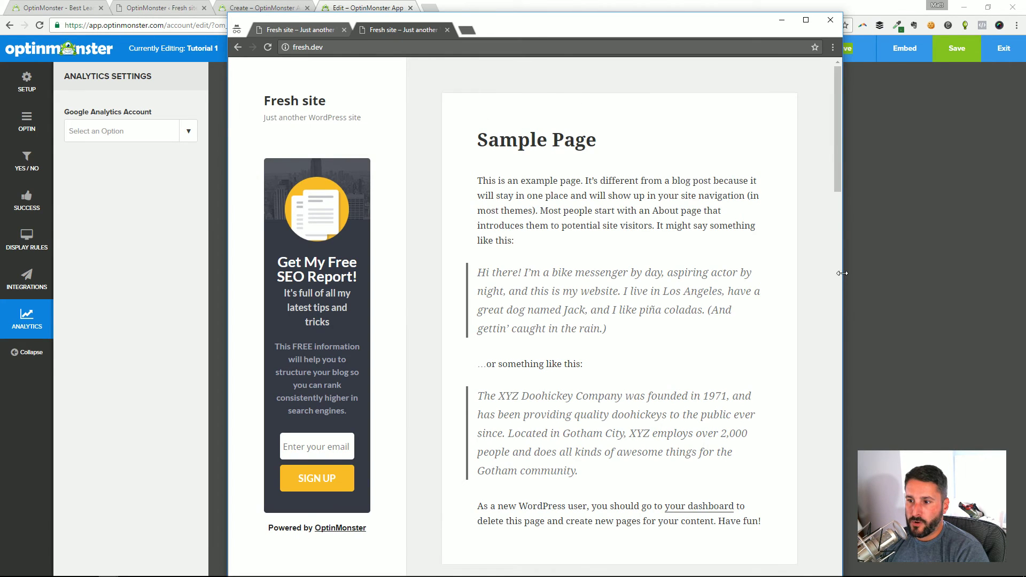
pyautogui.moveTo(842, 272); pyautogui.dragTo(942, 273)
pyautogui.scroll(-3, 457, 314)
pyautogui.scroll(3, 457, 315)
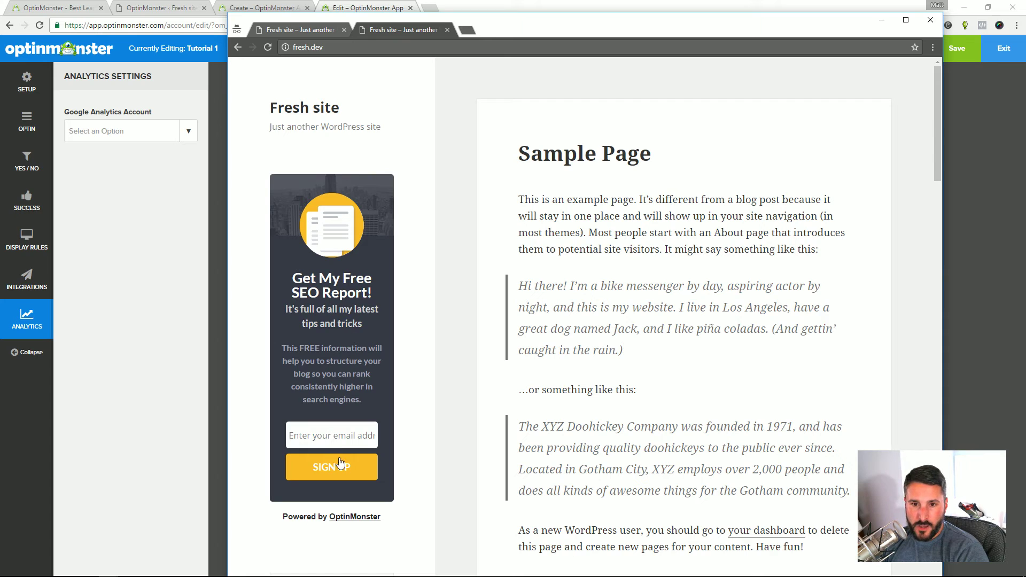
pyautogui.moveTo(362, 39); pyautogui.dragTo(315, 33)
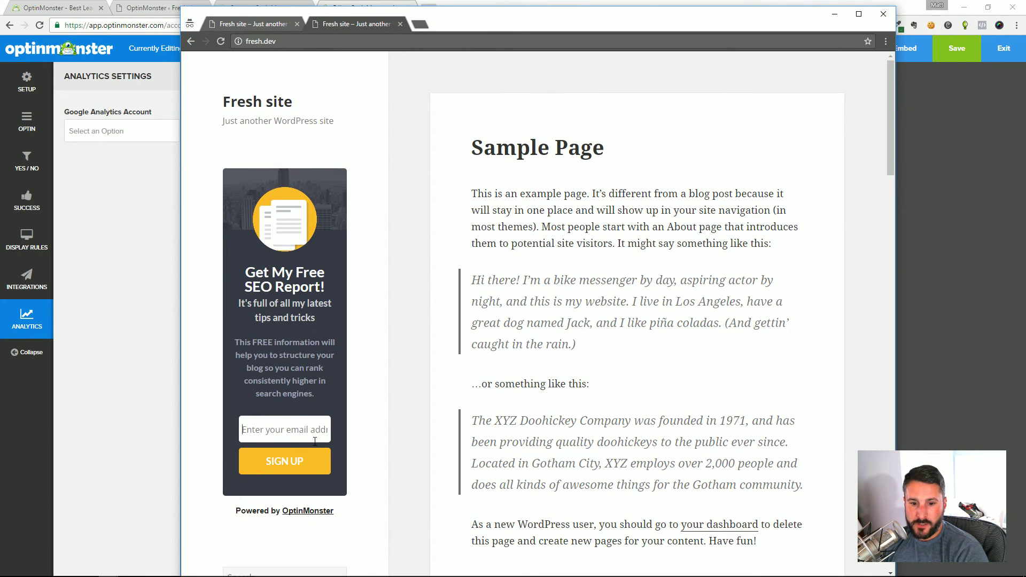
pyautogui.scroll(-4, 291, 448)
pyautogui.scroll(3, 502, 283)
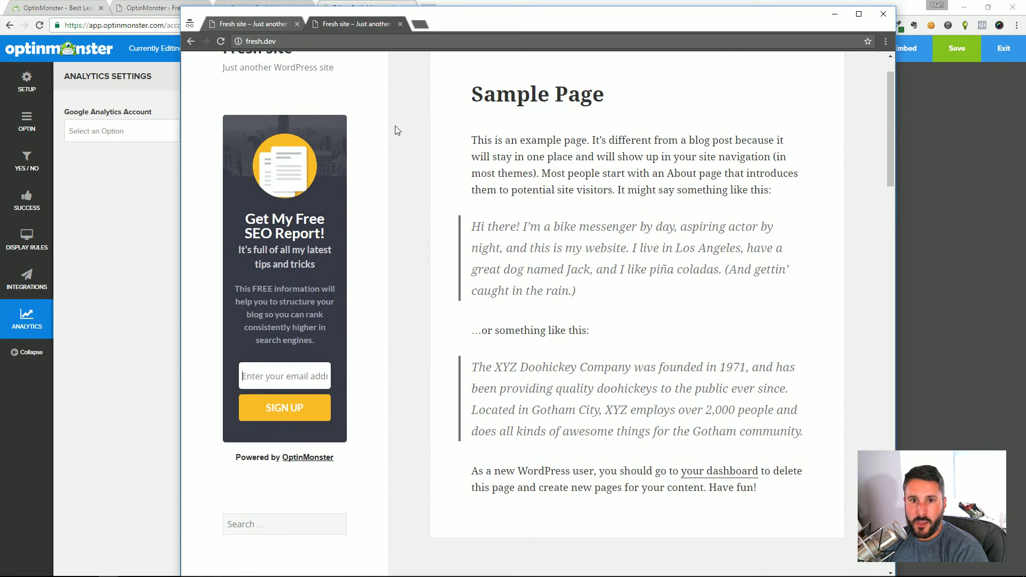
# - Return to the Tutorial 1 editor and activate the After 'X' seconds display rule in the Default Ruleset
pyautogui.click(117, 171)
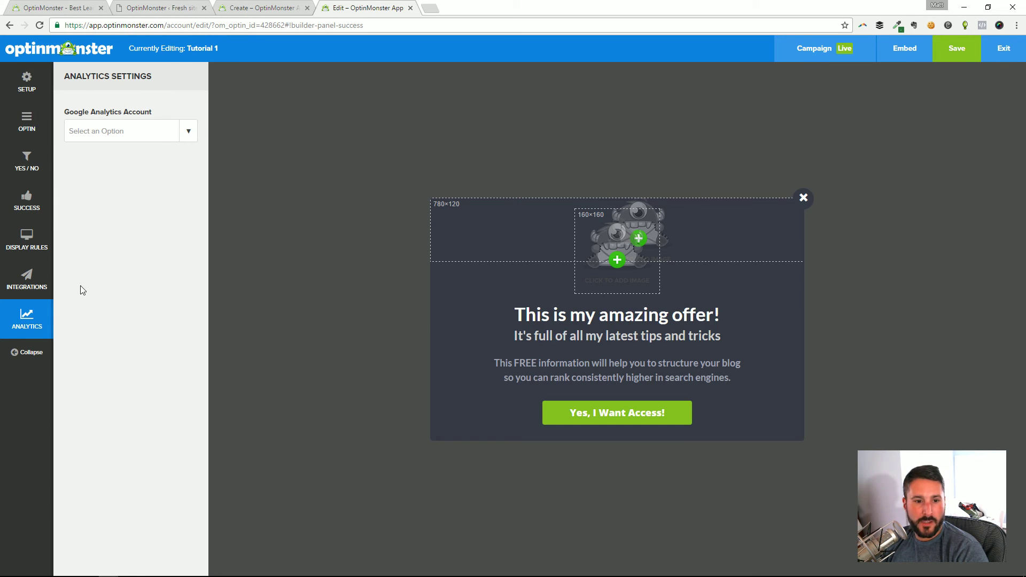
pyautogui.click(30, 282)
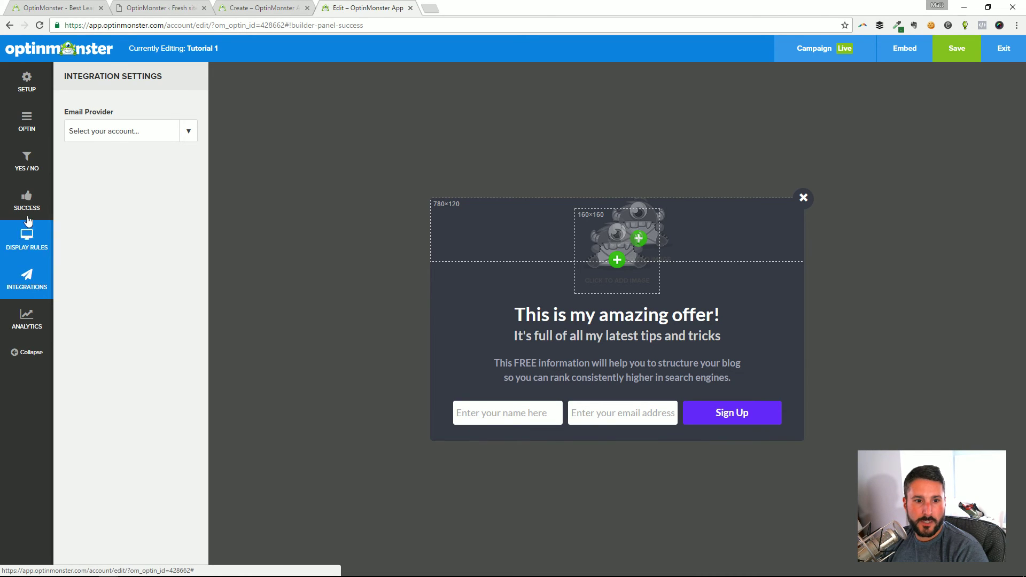
pyautogui.click(27, 242)
pyautogui.click(102, 206)
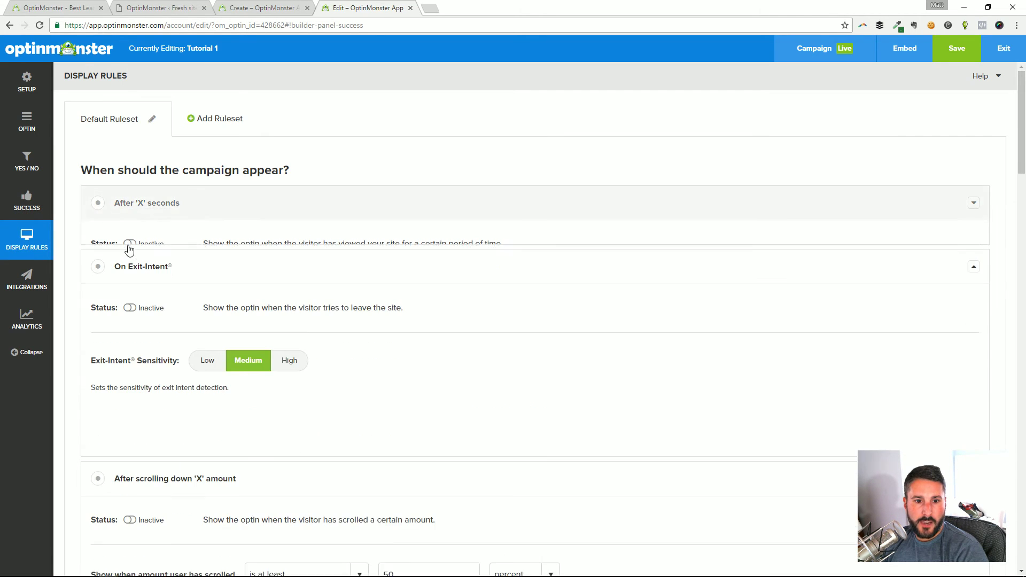
pyautogui.click(99, 205)
pyautogui.click(129, 244)
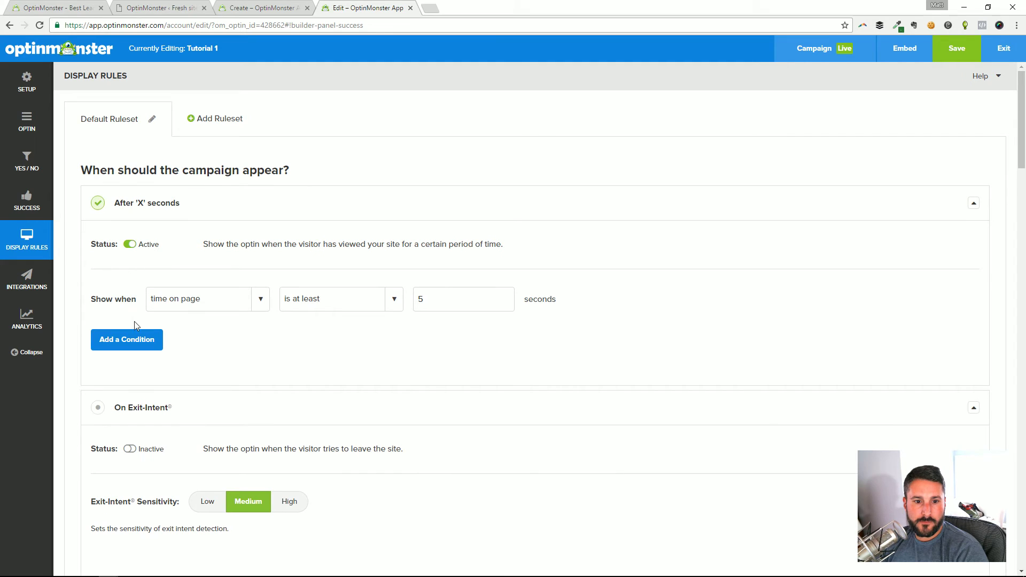
# - Activate the display rule for visitors browsing specific pages and save the optin
pyautogui.scroll(-3, 158, 347)
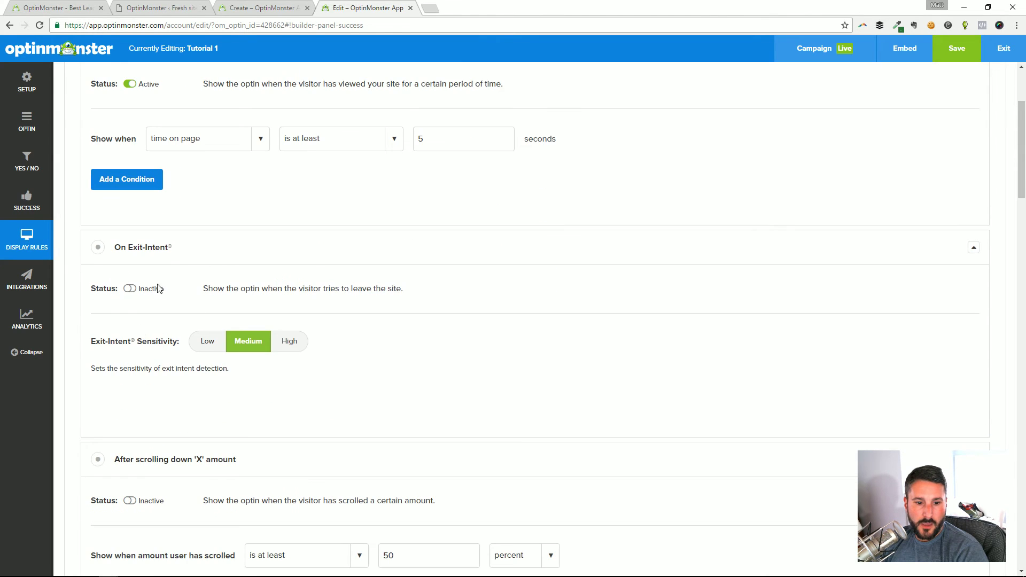
pyautogui.scroll(-12, 126, 275)
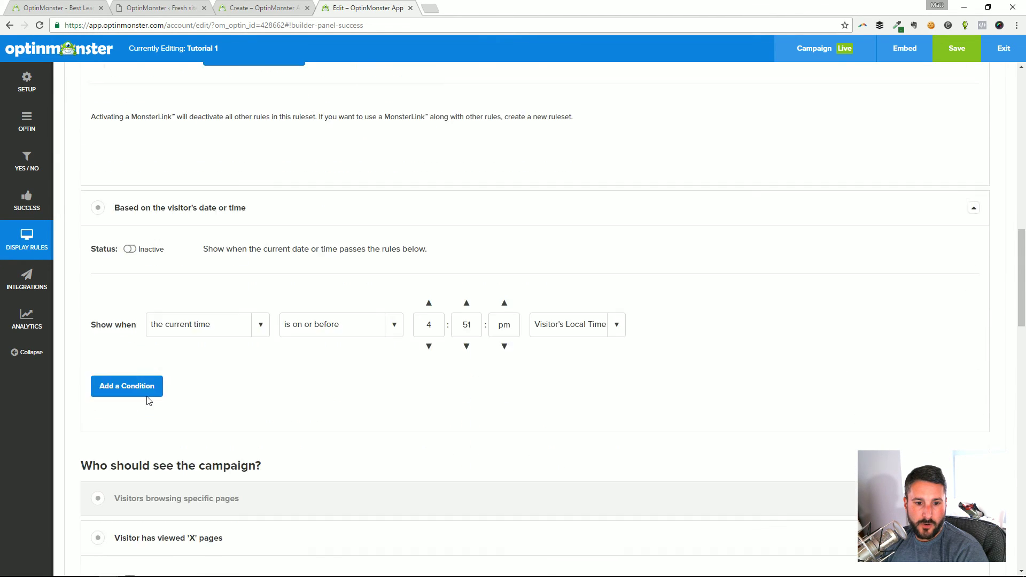
pyautogui.scroll(-5, 148, 401)
pyautogui.click(167, 267)
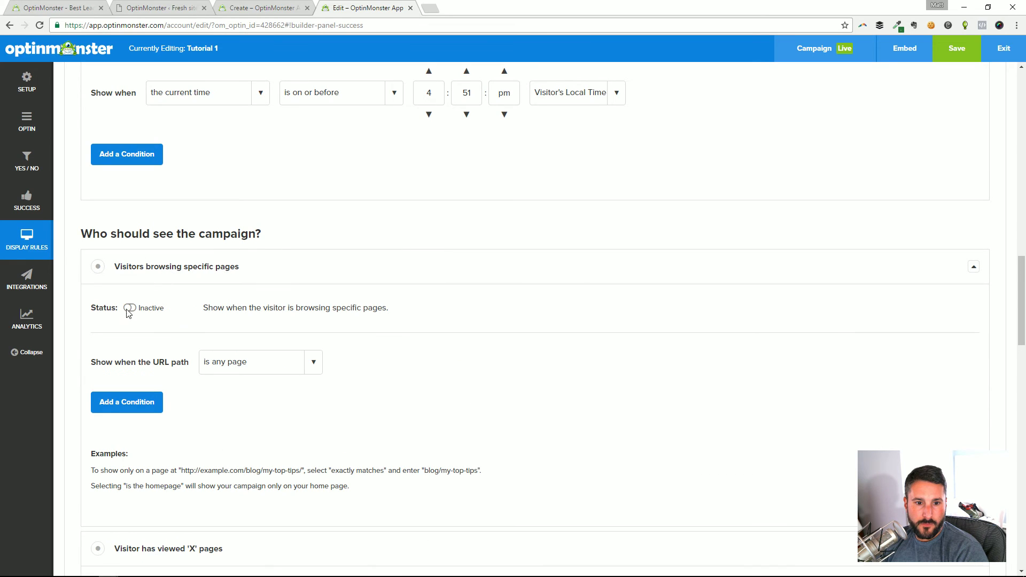
pyautogui.click(128, 309)
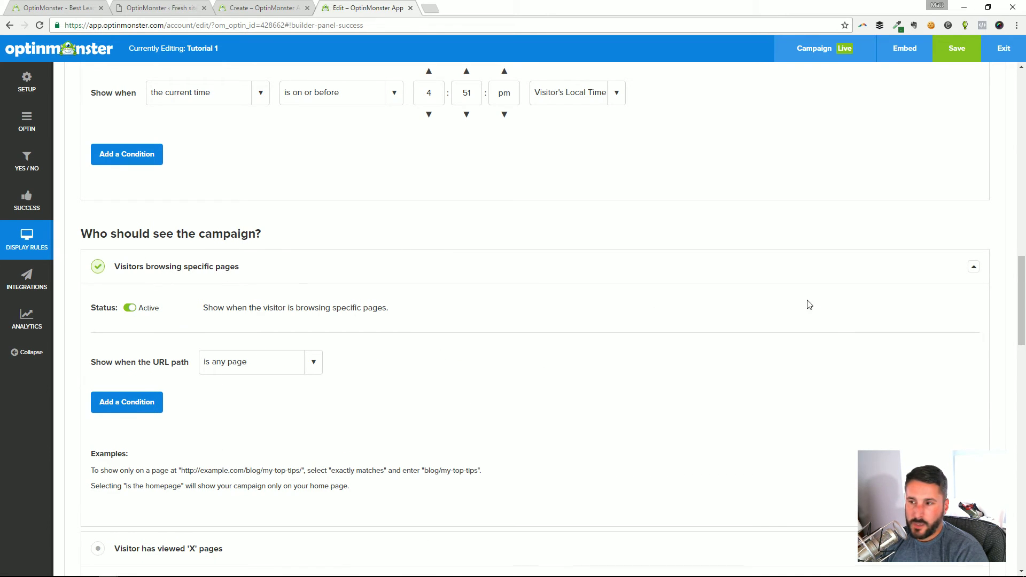
pyautogui.click(956, 49)
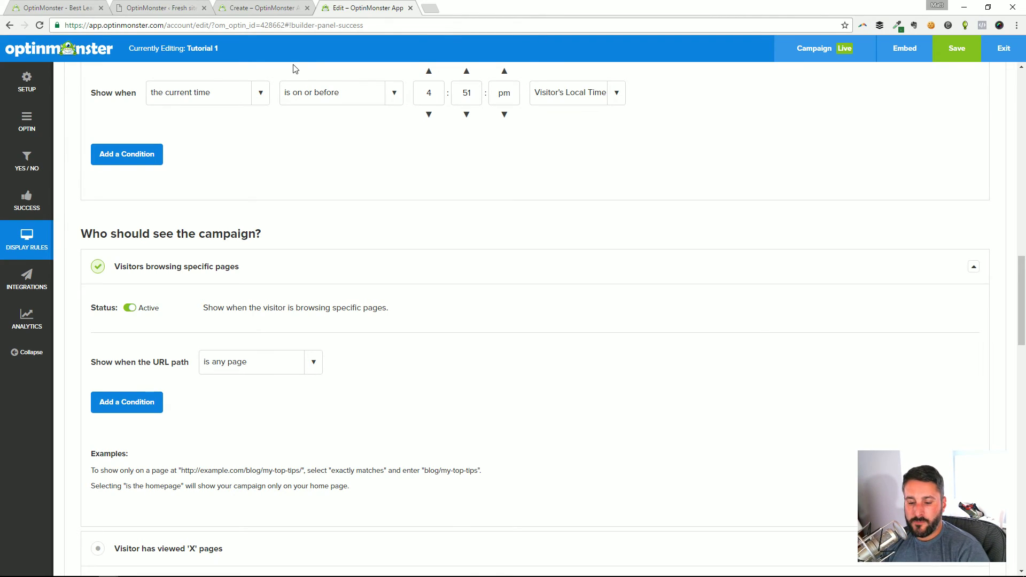
# - Switch to the incognito window, load fresh.dev in a new tab and look through the page for the optin
pyautogui.hotkey('alt', 'Tab')
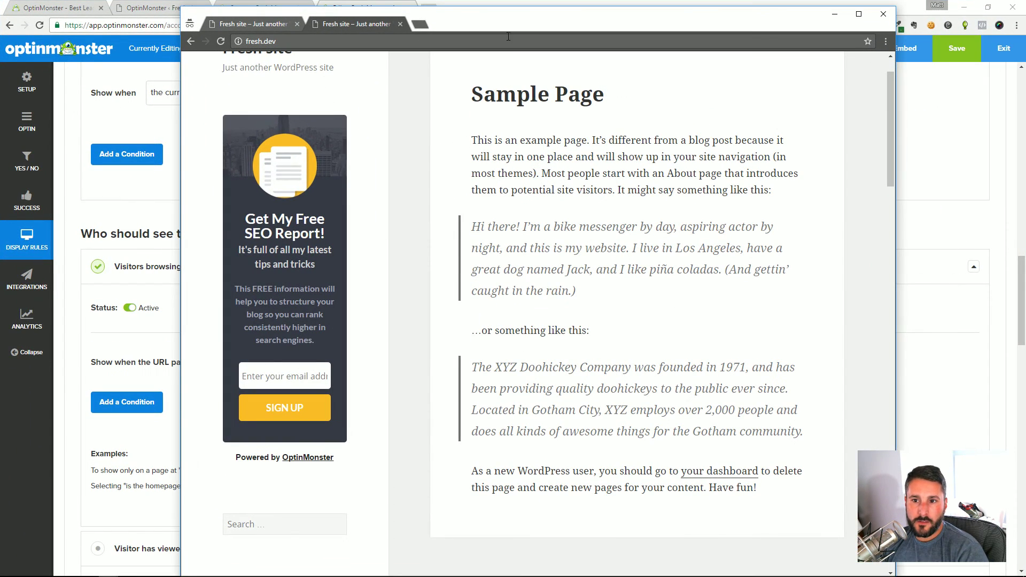
pyautogui.click(430, 31)
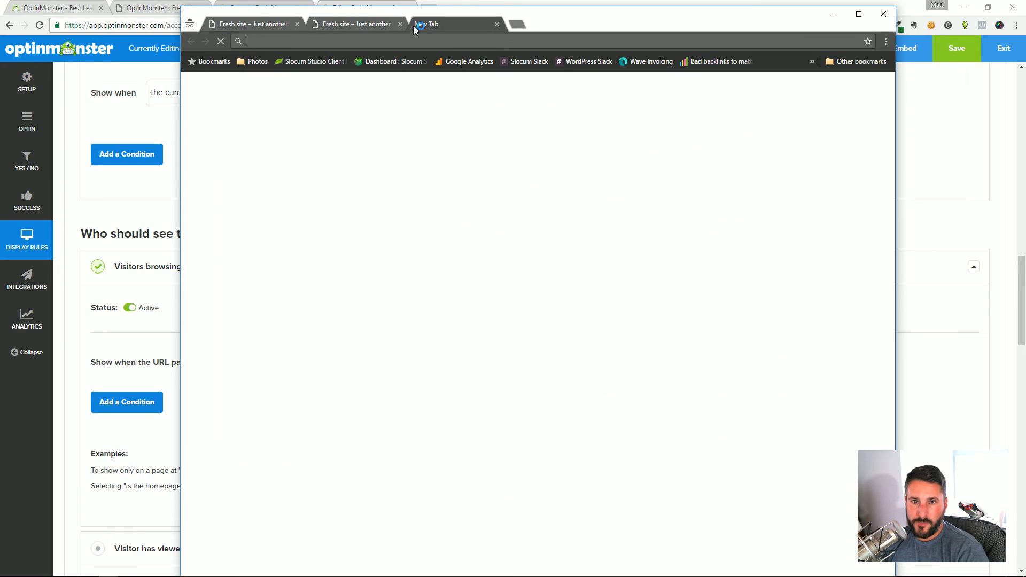
pyautogui.write('fresh.dev')
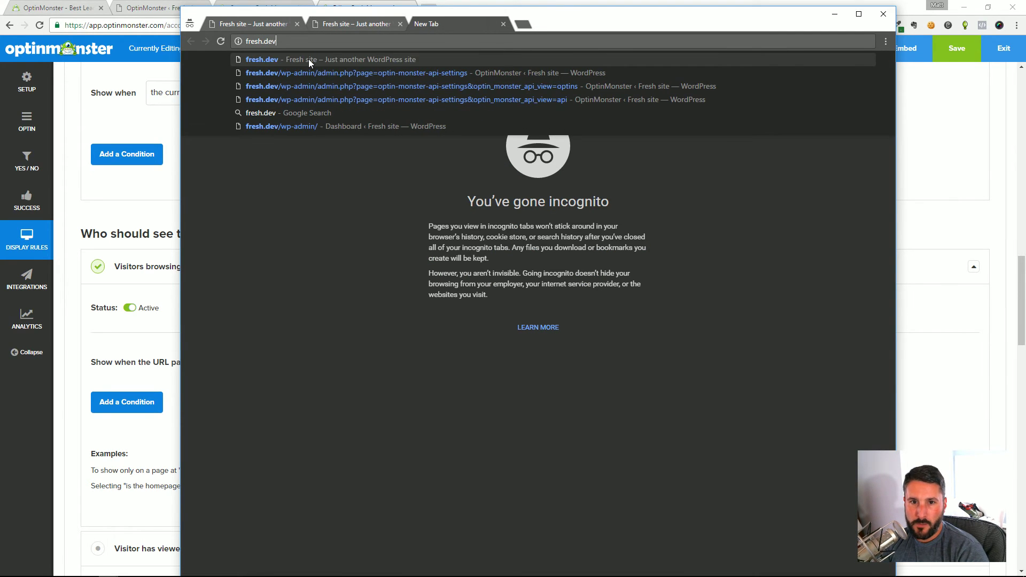
pyautogui.press('Return')
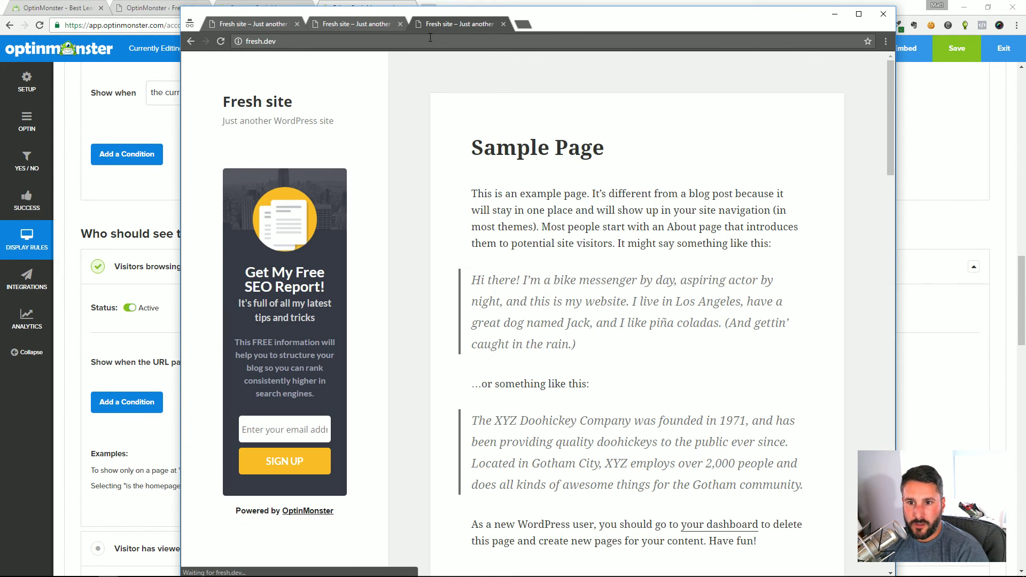
pyautogui.scroll(-5, 533, 144)
pyautogui.scroll(5, 536, 145)
pyautogui.scroll(-5, 536, 144)
pyautogui.scroll(5, 537, 145)
pyautogui.scroll(-7, 539, 146)
pyautogui.moveTo(890, 184); pyautogui.dragTo(890, 158)
# - Switch to the WordPress admin, open the OptinMonster plugin's Optins list and clear the local cookies
pyautogui.click(152, 8)
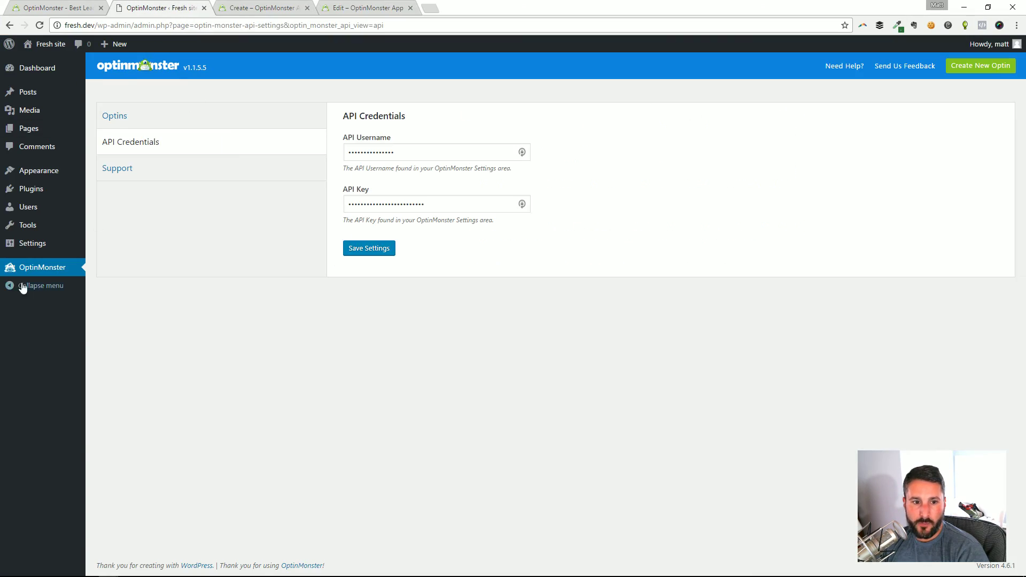
pyautogui.click(130, 124)
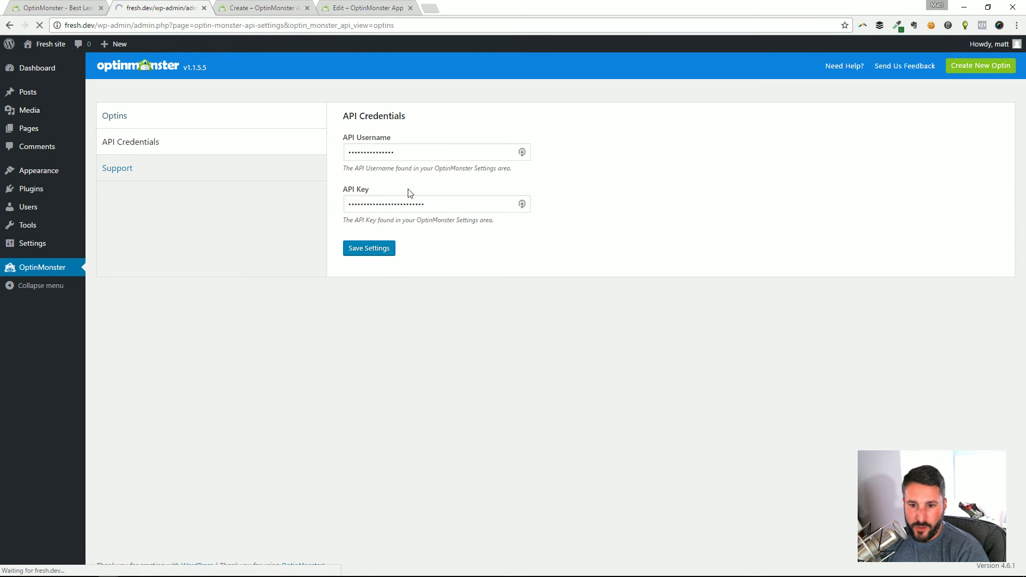
pyautogui.scroll(-8, 439, 329)
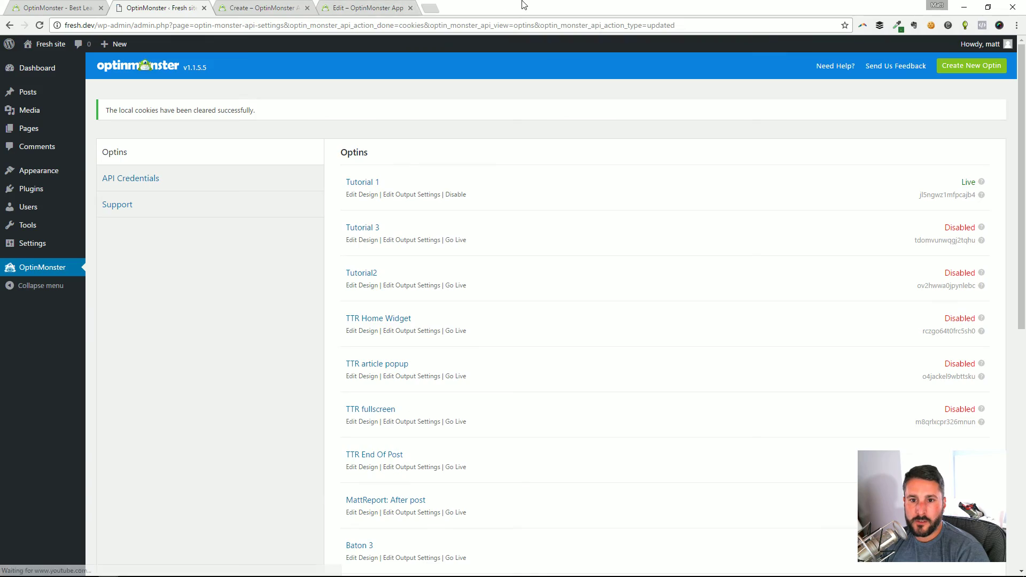
# - Reload fresh.dev in the incognito window, widen the window and examine the page from start to end for the Tutorial 1 optin
pyautogui.press('super+Tab')
pyautogui.click(519, 229)
pyautogui.press('F5')
pyautogui.scroll(5, 496, 153)
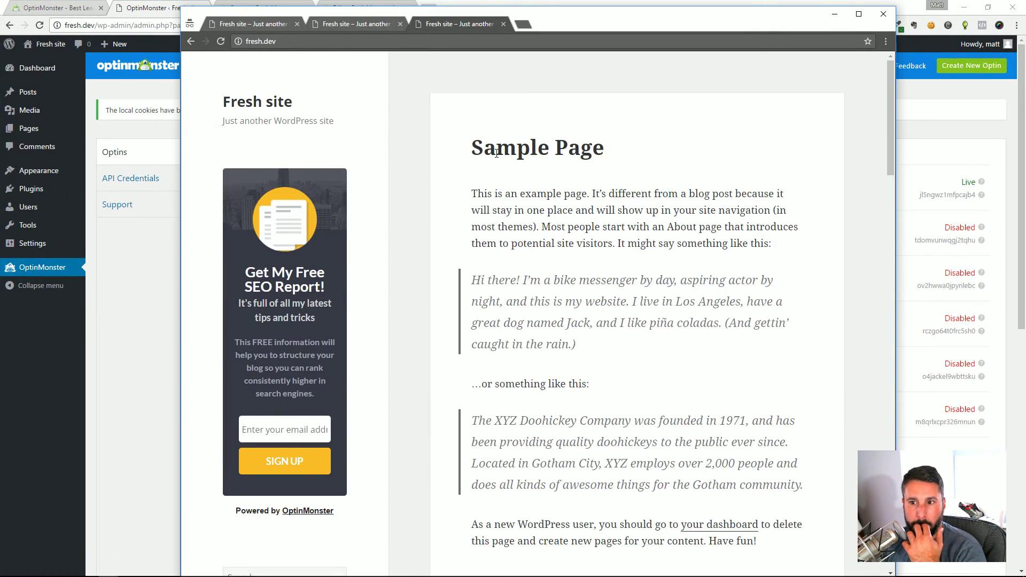
pyautogui.scroll(-1, 542, 146)
pyautogui.scroll(1, 697, 165)
pyautogui.moveTo(894, 187); pyautogui.dragTo(959, 187)
pyautogui.moveTo(959, 143); pyautogui.dragTo(941, 330)
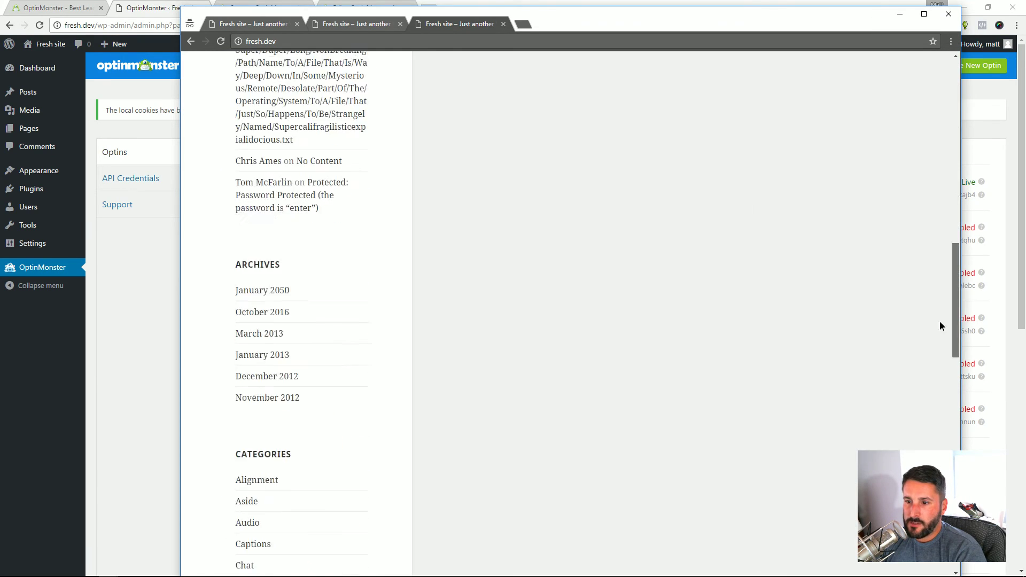
pyautogui.scroll(15, 679, 223)
pyautogui.scroll(2, 589, 220)
pyautogui.moveTo(350, 16)
pyautogui.mouseDown()
pyautogui.moveTo(324, 18)
pyautogui.moveTo(333, 12)
pyautogui.mouseUp()
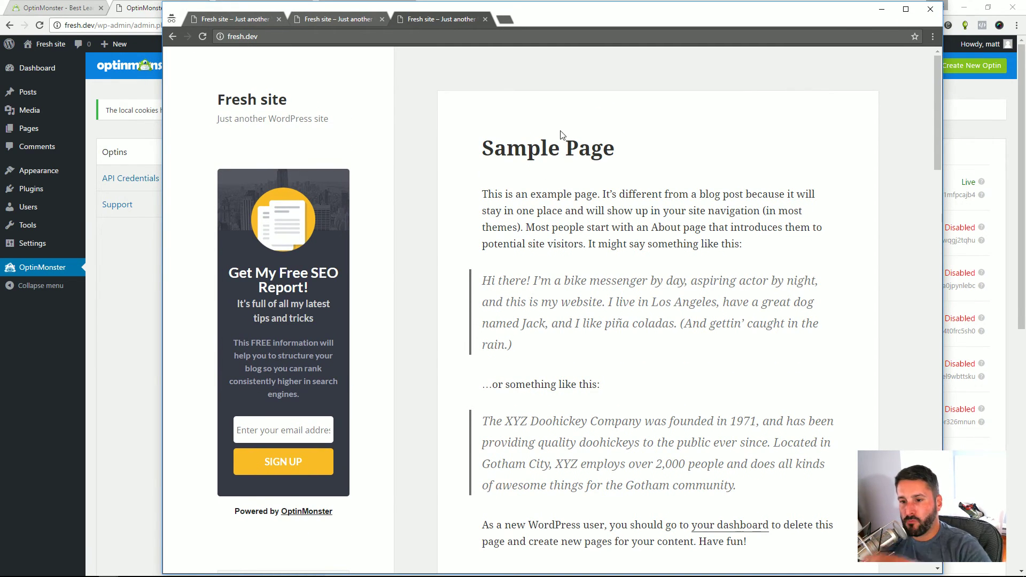
pyautogui.moveTo(573, 22); pyautogui.dragTo(590, 22)
# - Return to the WordPress Optins list and set the Tutorial 3 and Tutorial2 optins live
pyautogui.click(159, 296)
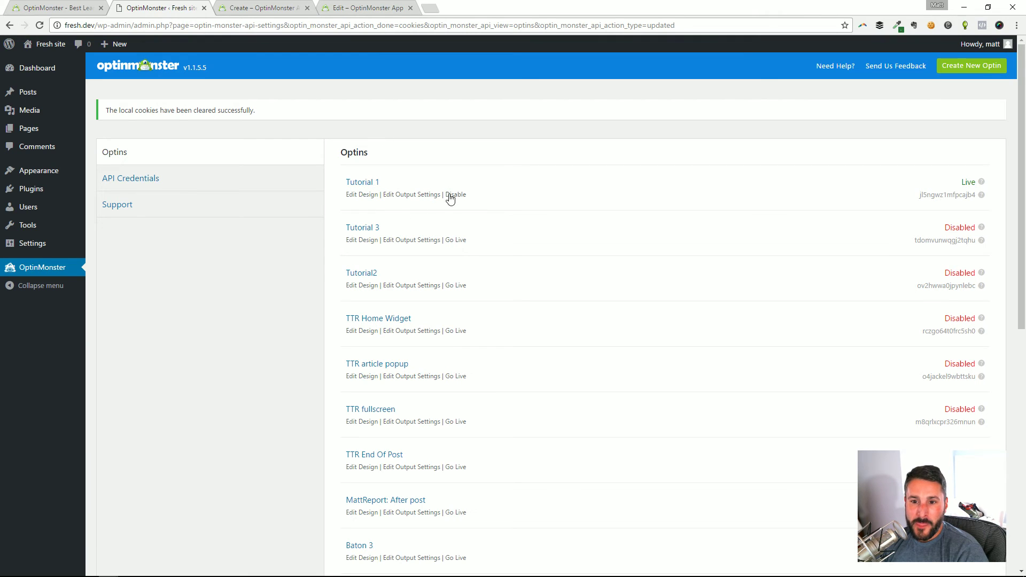
pyautogui.click(454, 241)
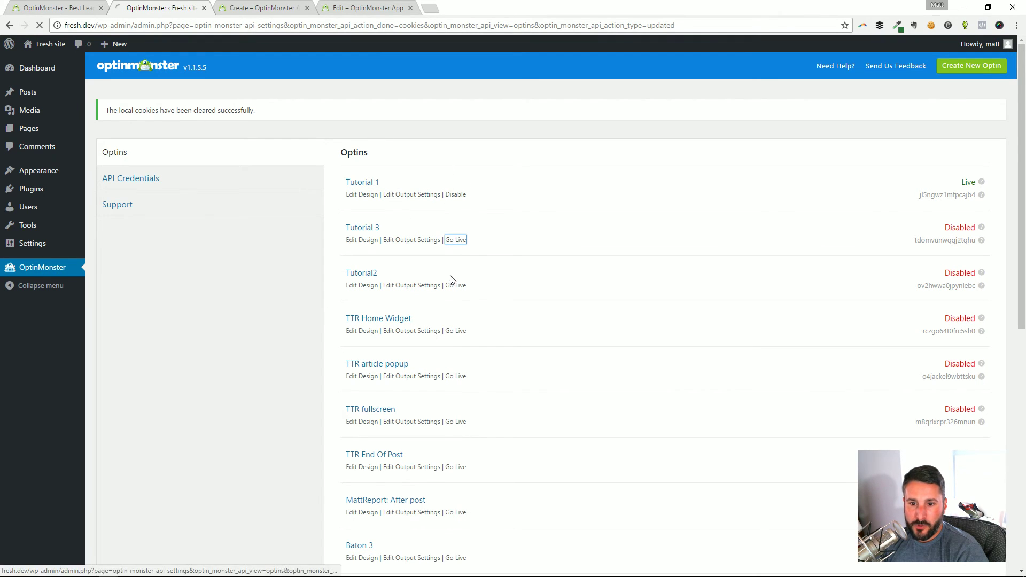
pyautogui.click(461, 287)
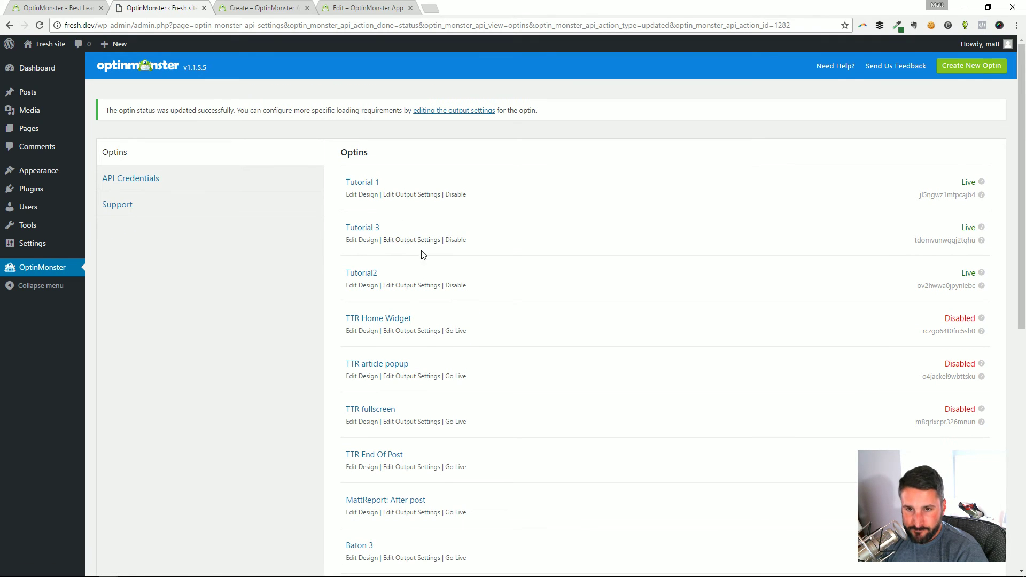
# - Check the Tutorial 1 campaign's status in the OptinMonster editor and return to the WordPress Optins list
pyautogui.click(261, 7)
pyautogui.click(340, 8)
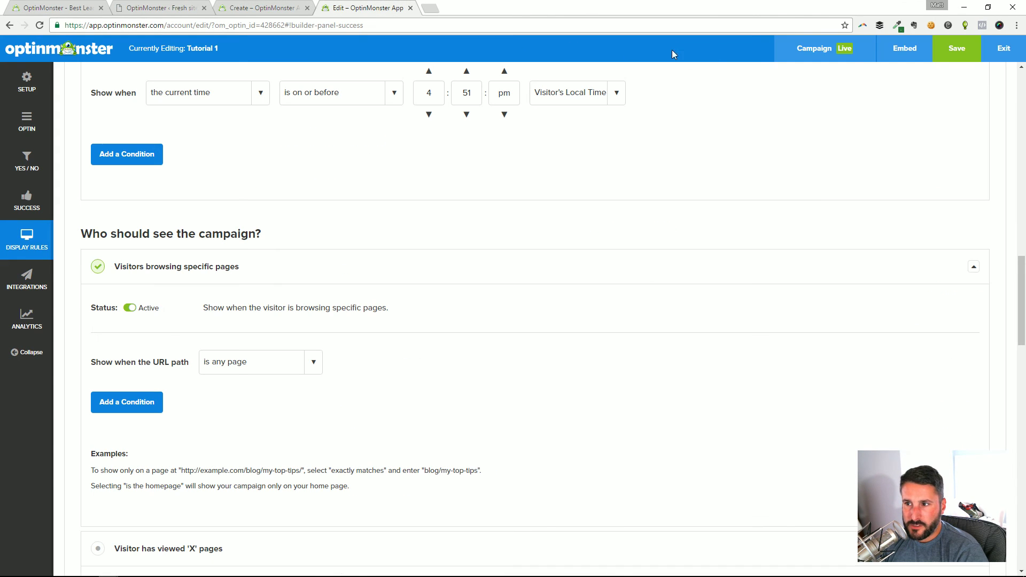
pyautogui.moveTo(845, 54)
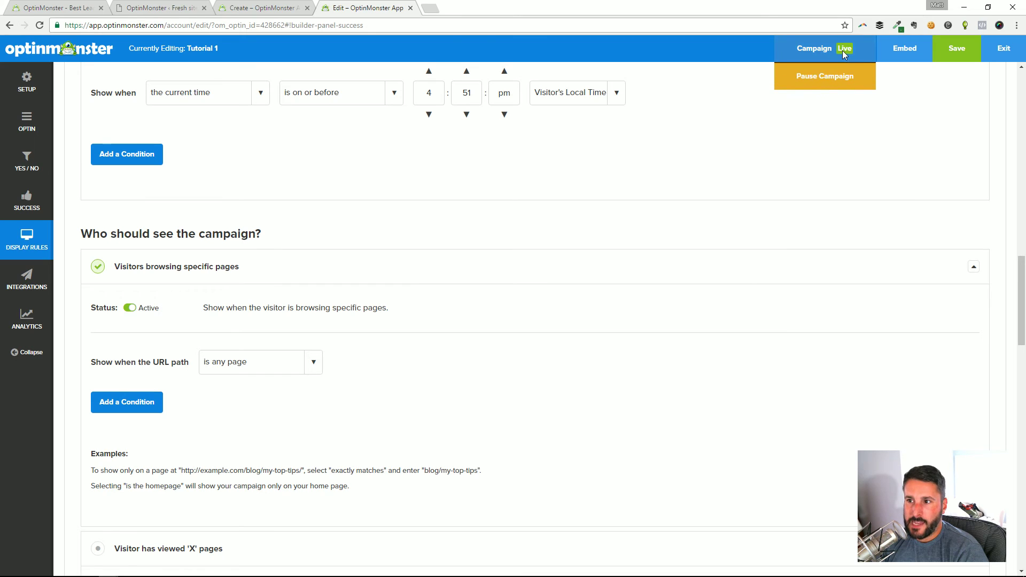
pyautogui.hotkey('ctrl', 'shift', 'Tab')
pyautogui.hotkey('ctrl', 'shift', 'Tab')
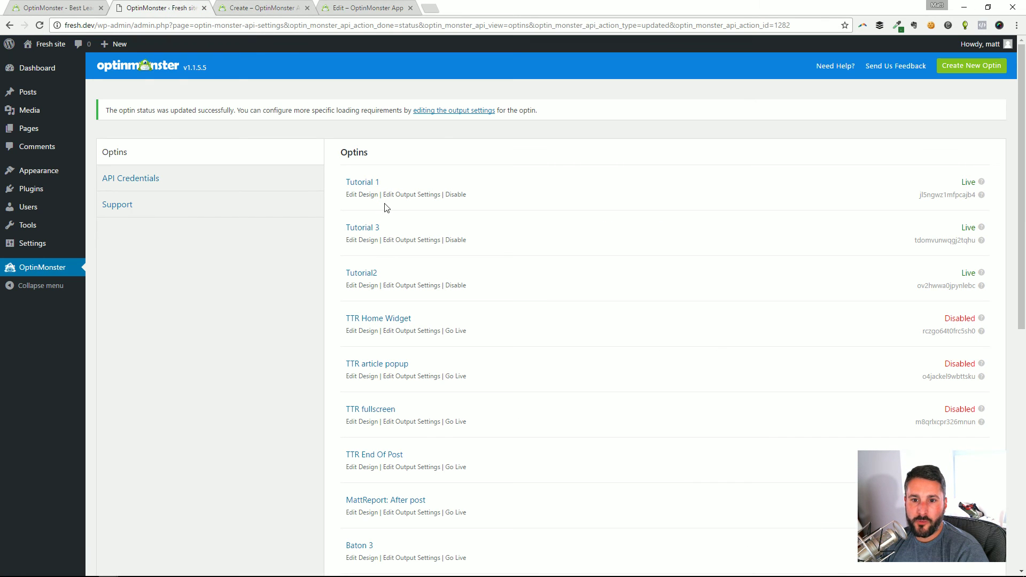
# - Open Tutorial 1's output settings and review the audience choices, keeping Show optin to all visitors and users
pyautogui.click(407, 194)
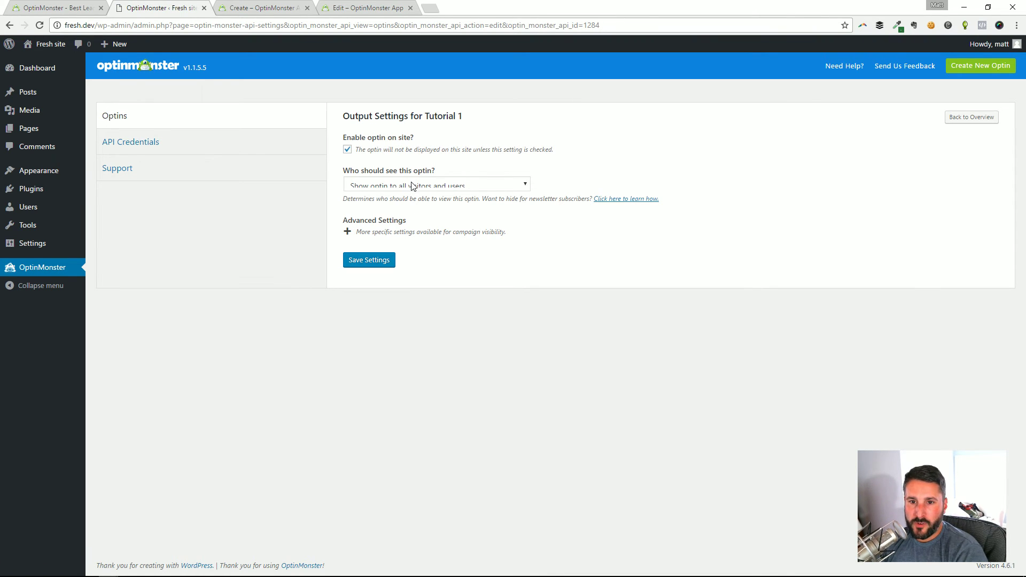
pyautogui.click(441, 185)
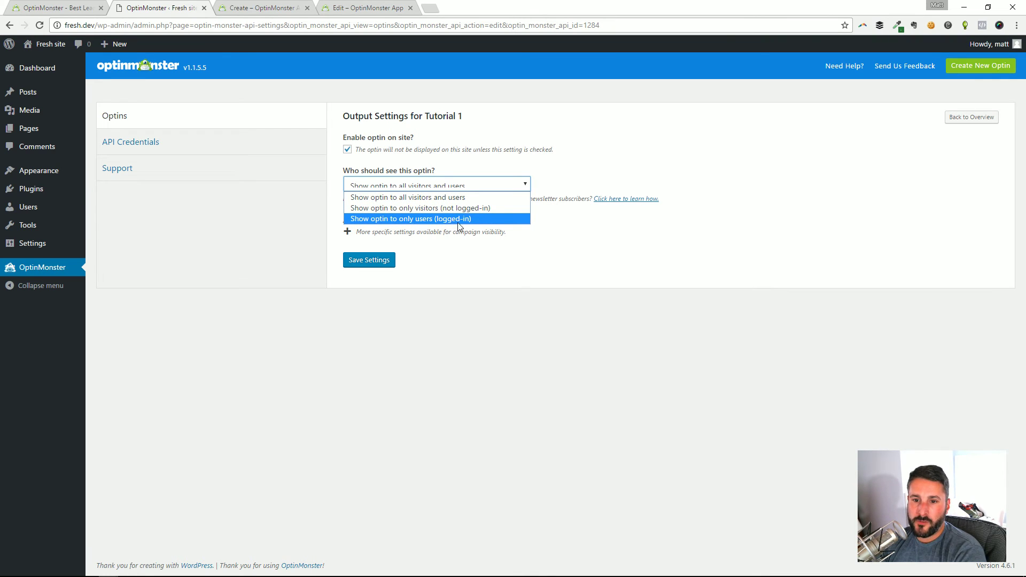
pyautogui.click(520, 197)
# - Expand Tutorial 1's Advanced Settings and examine the loading options for specific posts, categories, tags, formats and post types
pyautogui.click(373, 236)
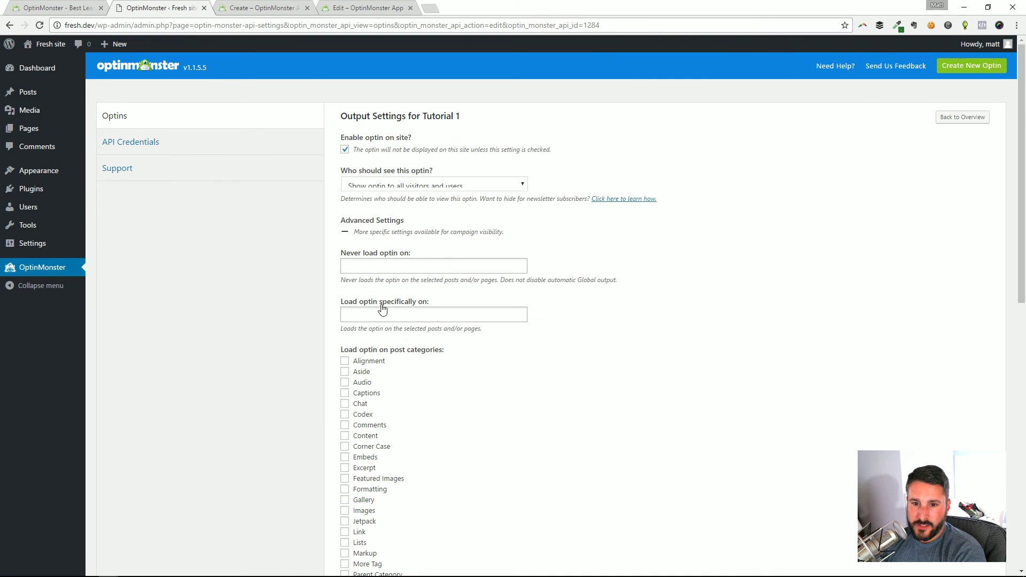
pyautogui.click(487, 266)
pyautogui.click(522, 288)
pyautogui.click(444, 319)
pyautogui.click(639, 375)
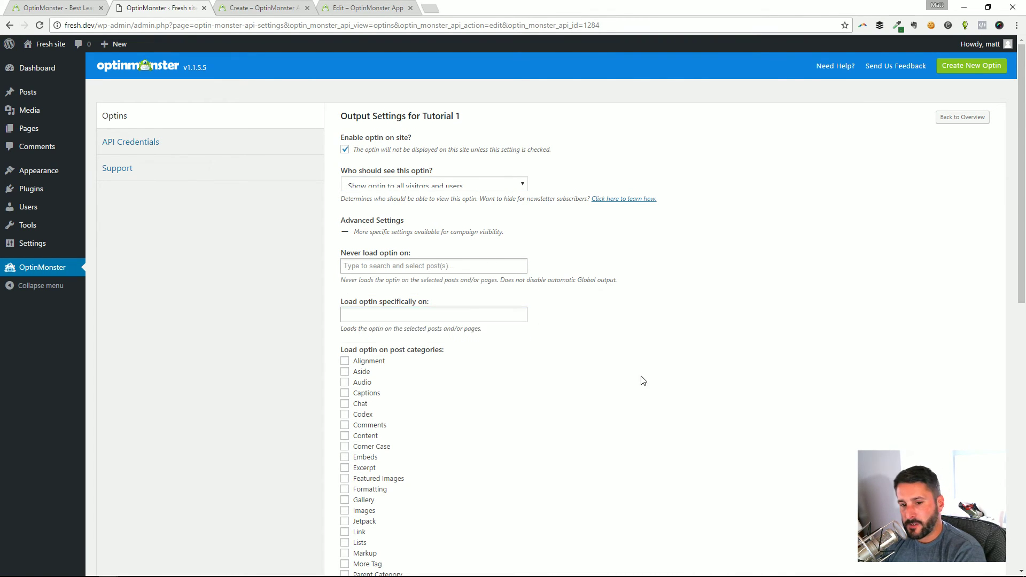
pyautogui.scroll(-6, 615, 369)
pyautogui.scroll(-4, 437, 346)
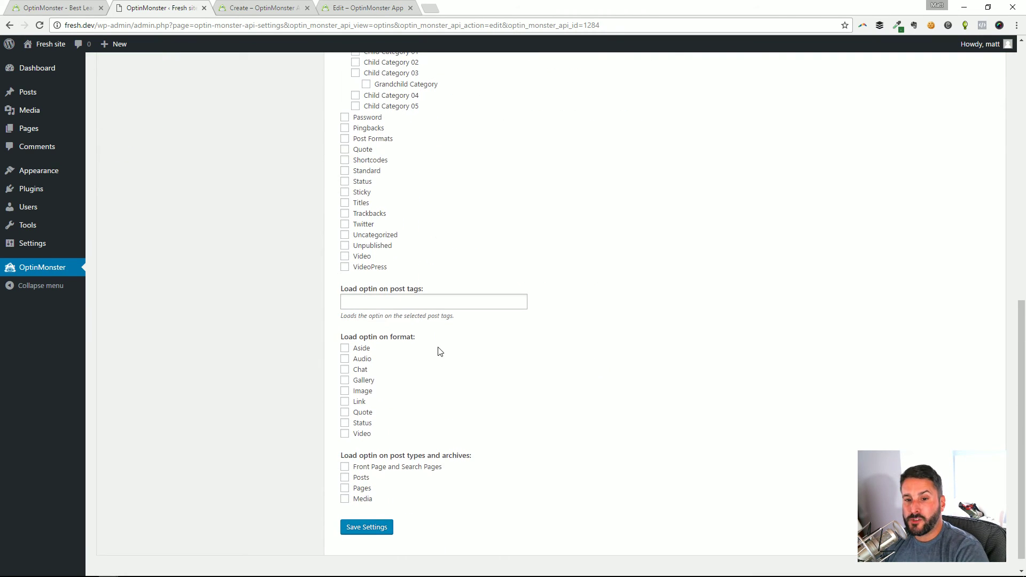
pyautogui.scroll(3, 421, 432)
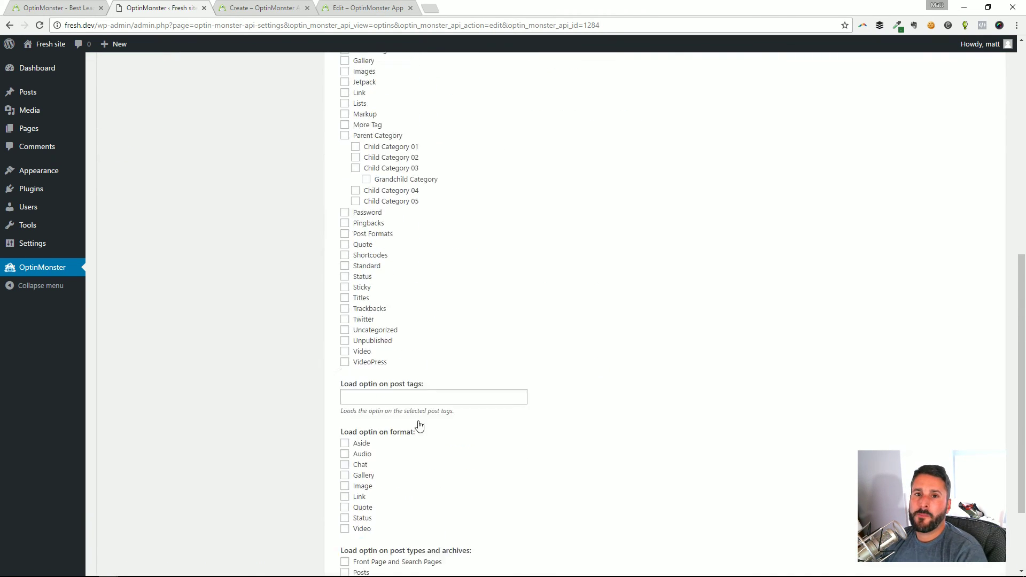
# - Compare the display rules in the OptinMonster editor with Tutorial 1's output settings in WordPress
pyautogui.click(342, 8)
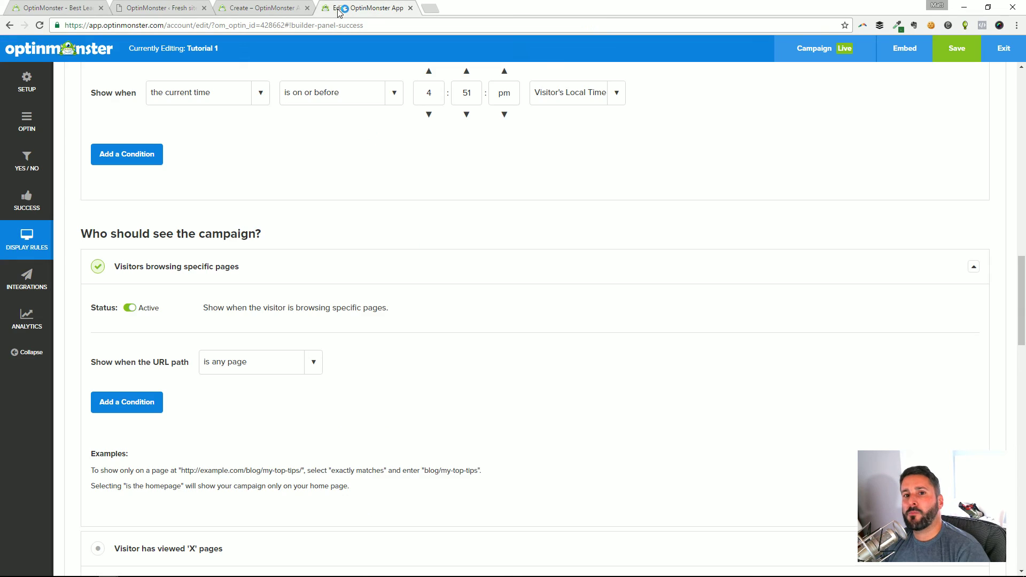
pyautogui.scroll(20, 293, 271)
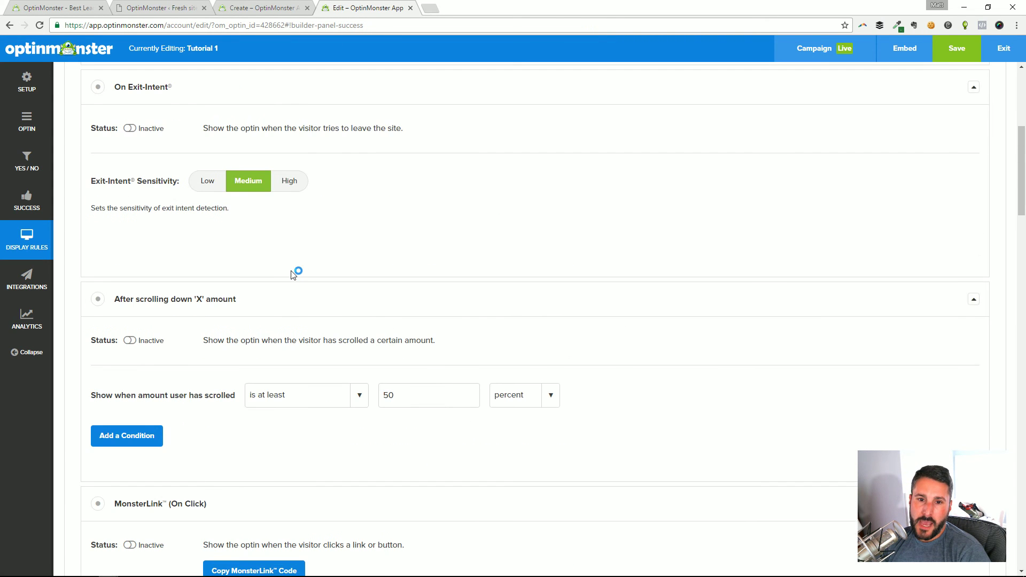
pyautogui.click(161, 8)
pyautogui.click(365, 8)
pyautogui.click(138, 6)
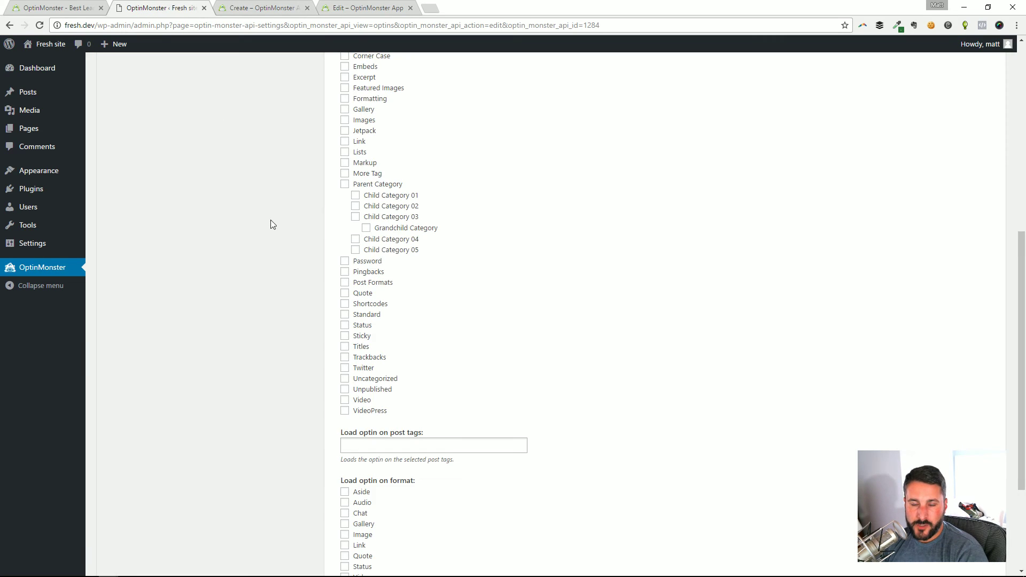
pyautogui.scroll(7, 270, 202)
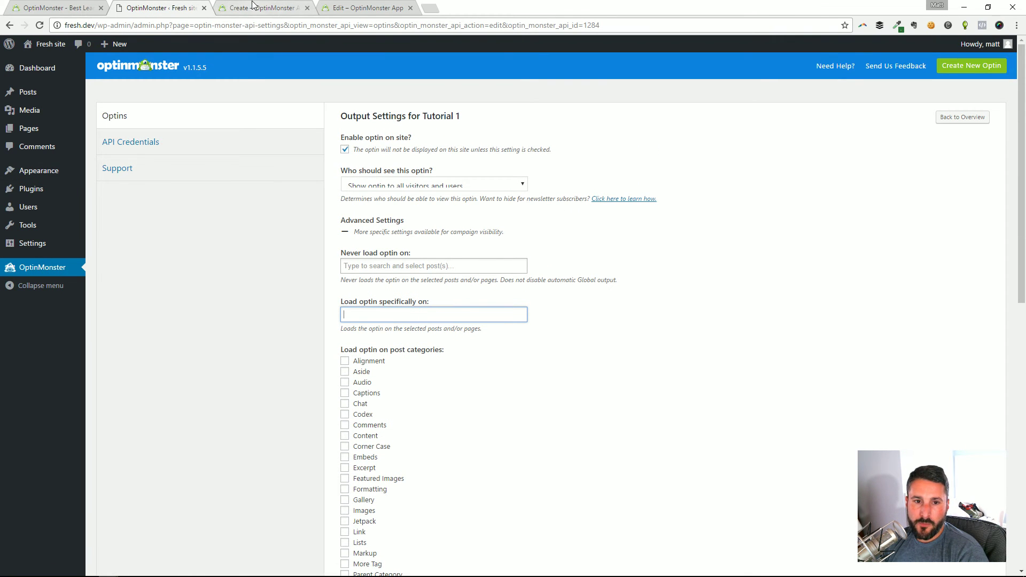
# - Open the WordPress Widgets page and inspect which optin is assigned to the OptinMonster widget in the Widget Area
pyautogui.moveTo(67, 171)
pyautogui.click(103, 173)
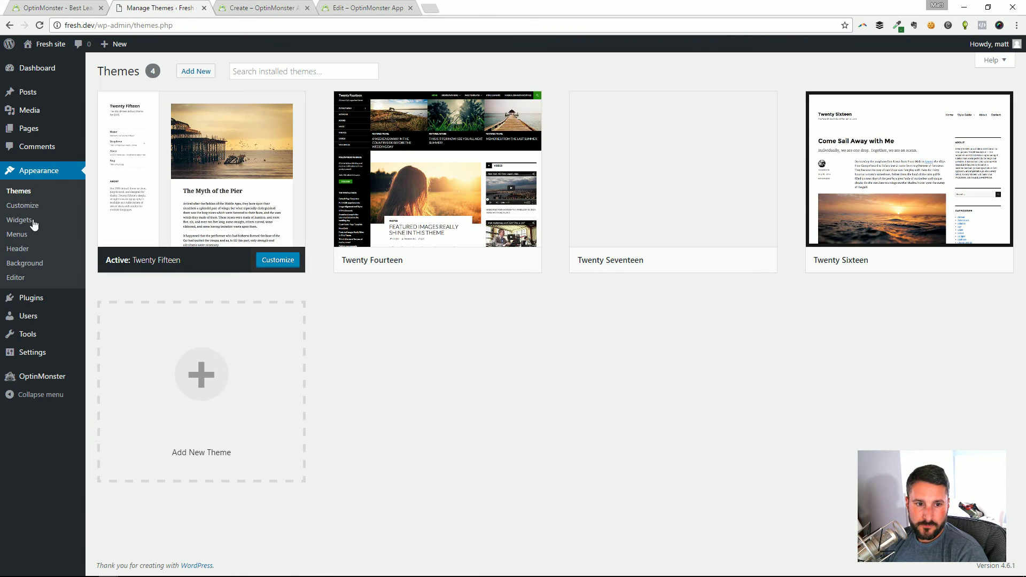
pyautogui.click(32, 220)
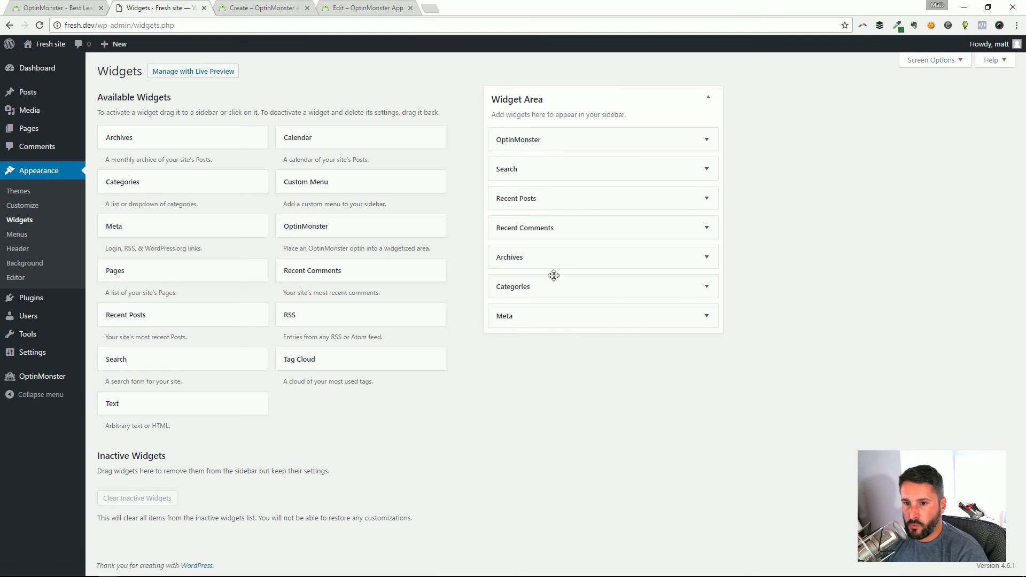
pyautogui.click(706, 140)
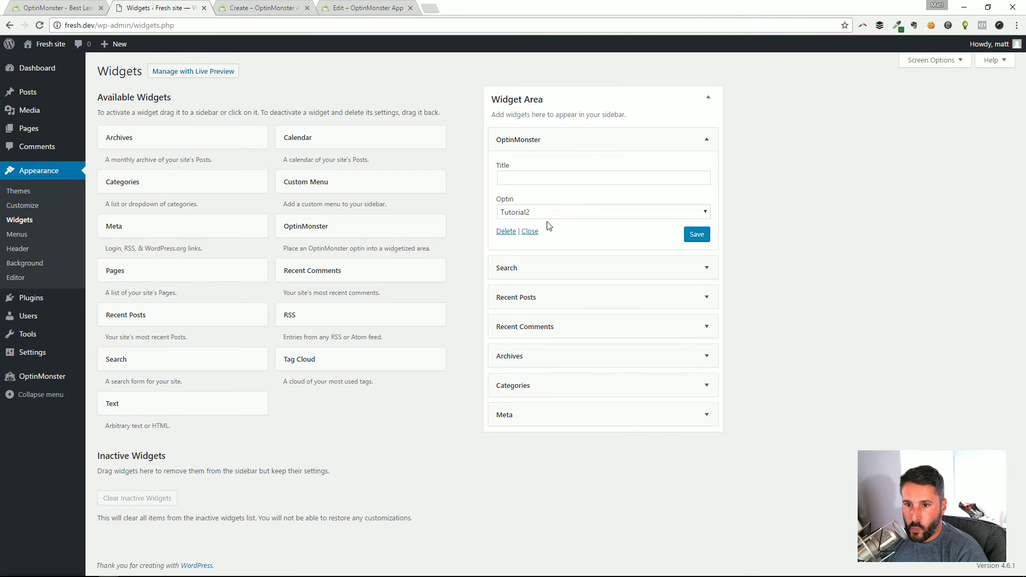
pyautogui.click(587, 213)
pyautogui.click(588, 210)
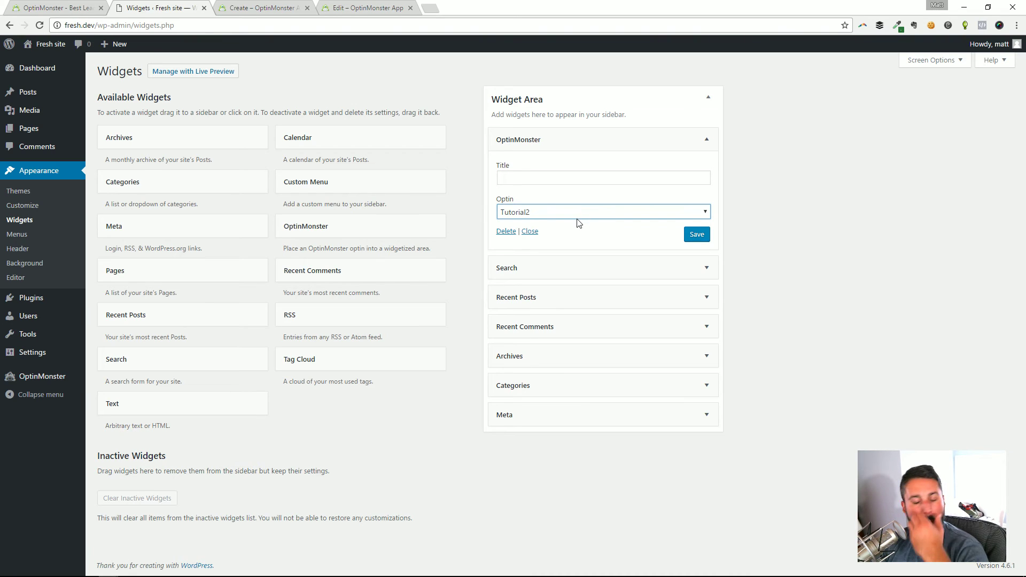
pyautogui.click(706, 139)
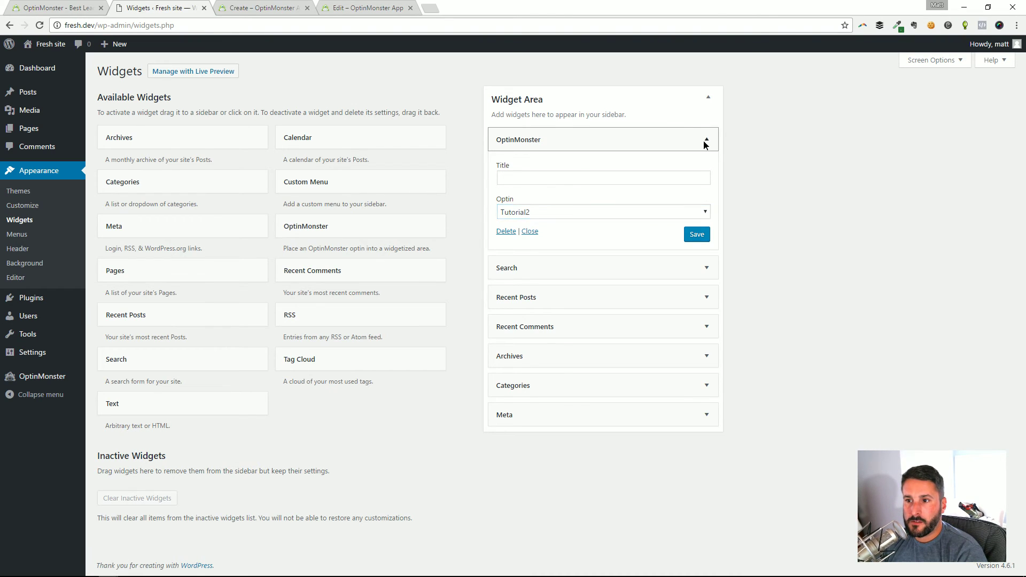
# - Add a second OptinMonster widget below the existing one in the Widget Area and delete it again
pyautogui.moveTo(328, 222); pyautogui.dragTo(580, 176)
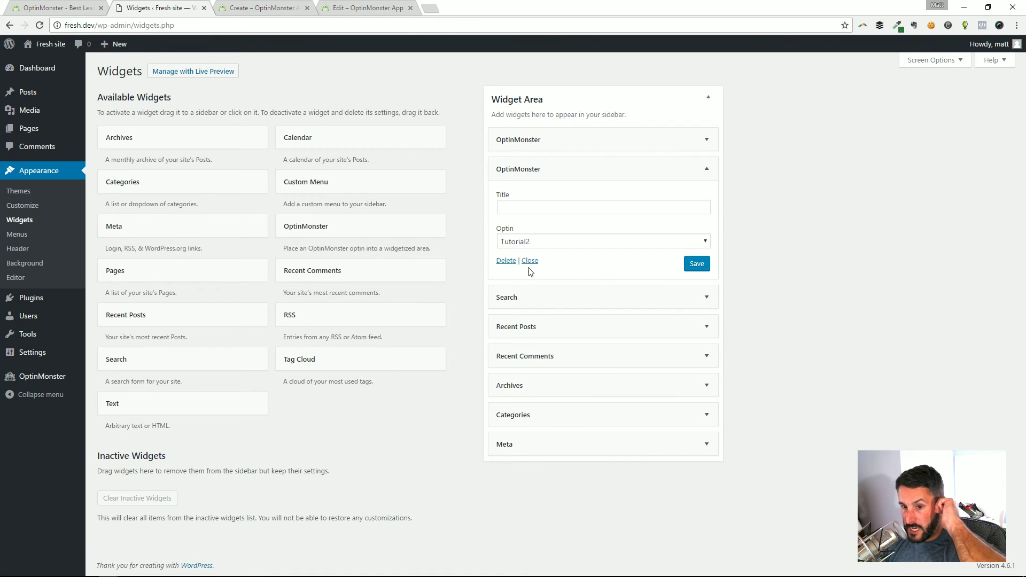
pyautogui.click(504, 261)
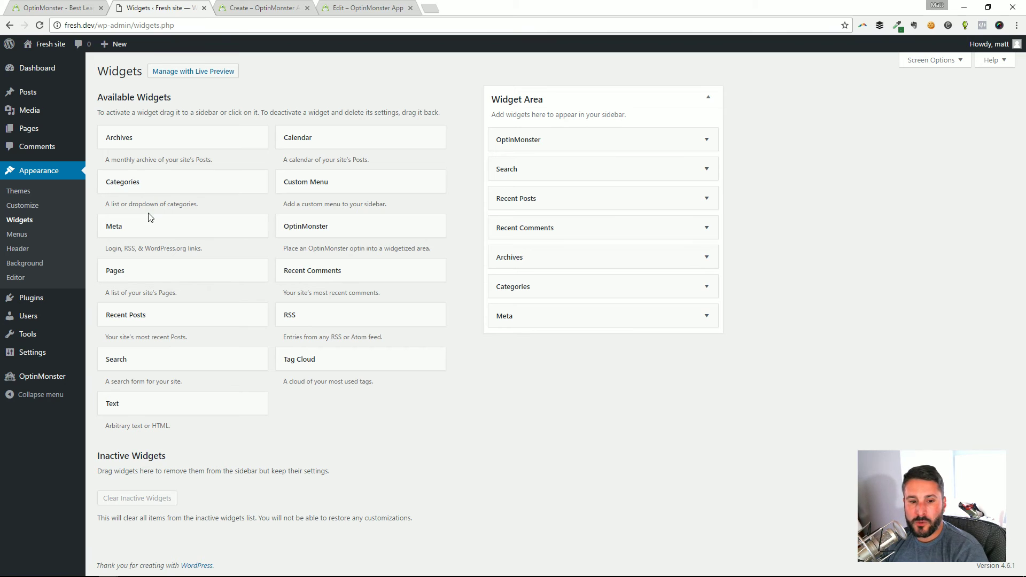
# - Visit the fresh.dev front page and look through its sidebar for the OptinMonster widget
pyautogui.moveTo(50, 46)
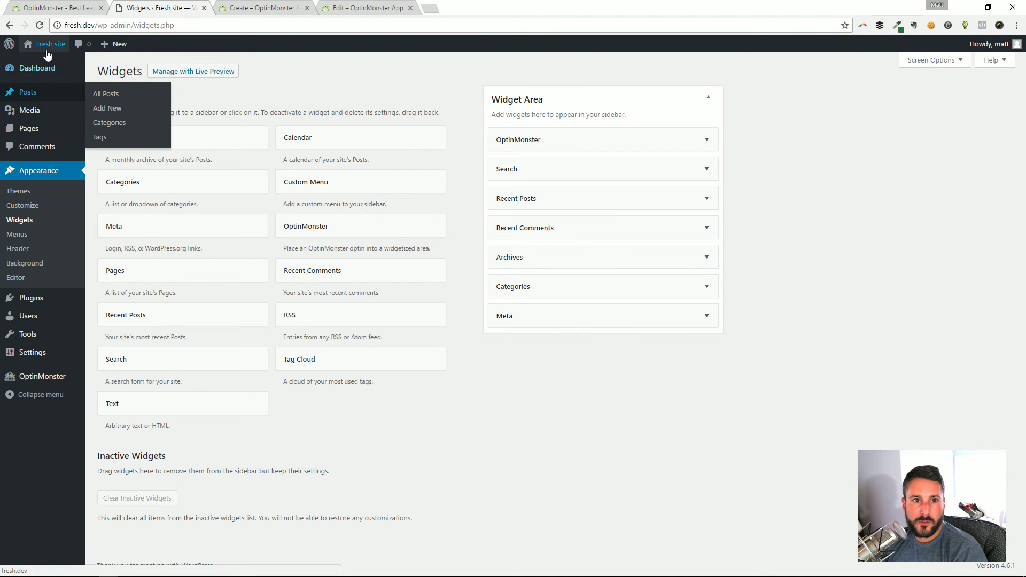
pyautogui.click(42, 63)
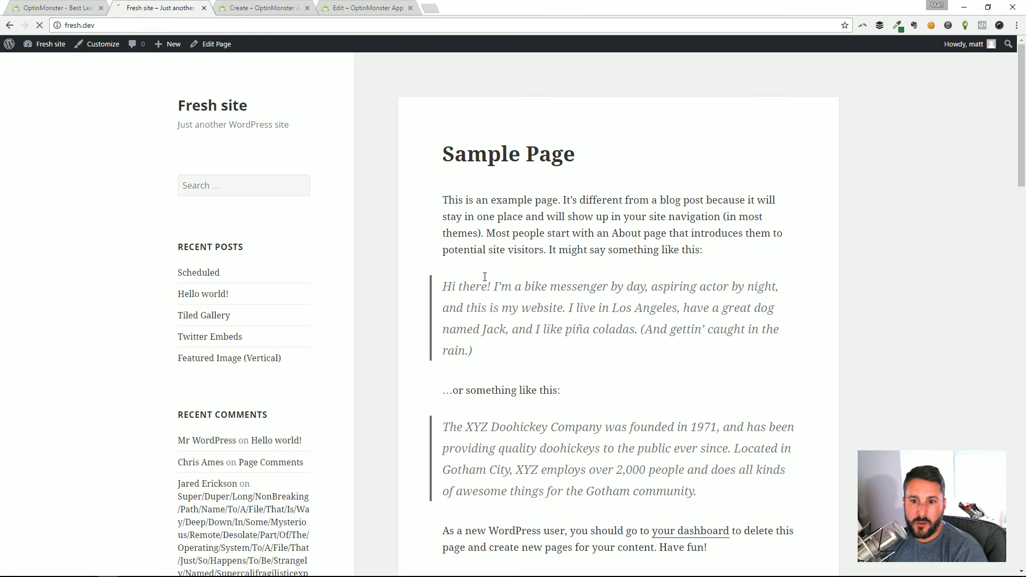
pyautogui.scroll(-8, 412, 336)
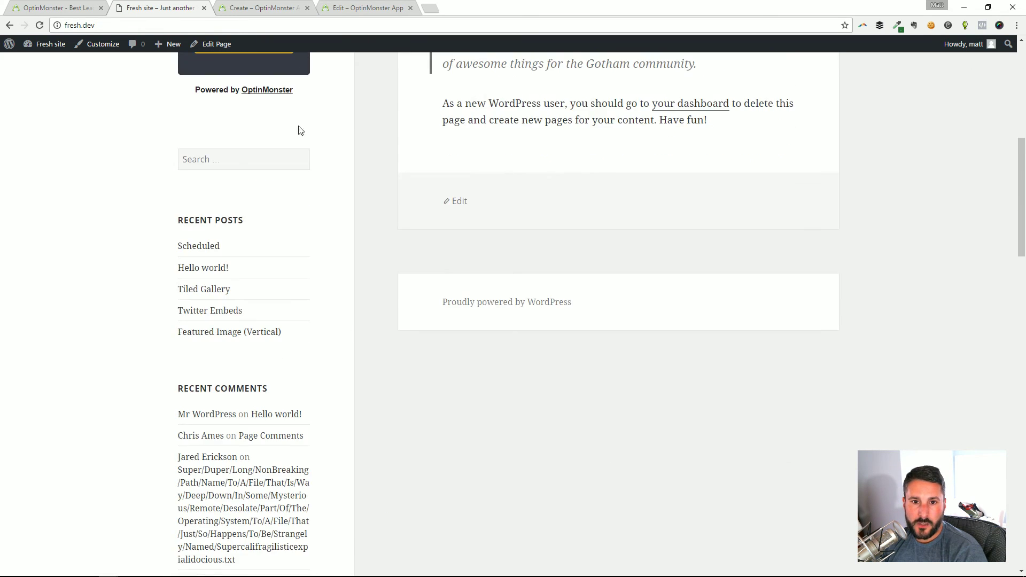
pyautogui.scroll(3, 301, 132)
pyautogui.scroll(-5, 280, 118)
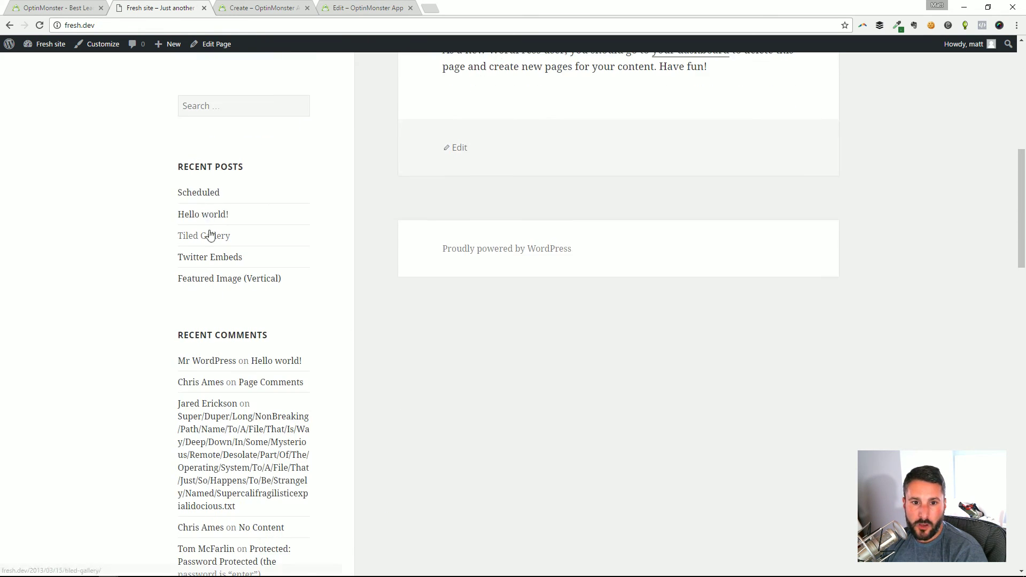
# - Open the Hello world! post from the recent posts and examine the optins in its sidebar and after its content
pyautogui.click(221, 214)
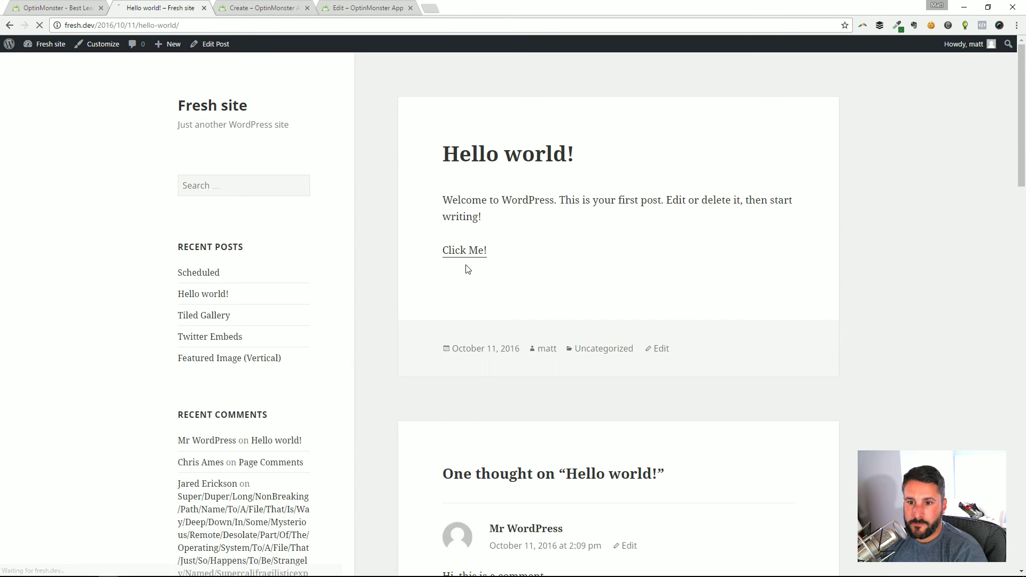
pyautogui.scroll(-3, 447, 267)
pyautogui.scroll(3, 604, 334)
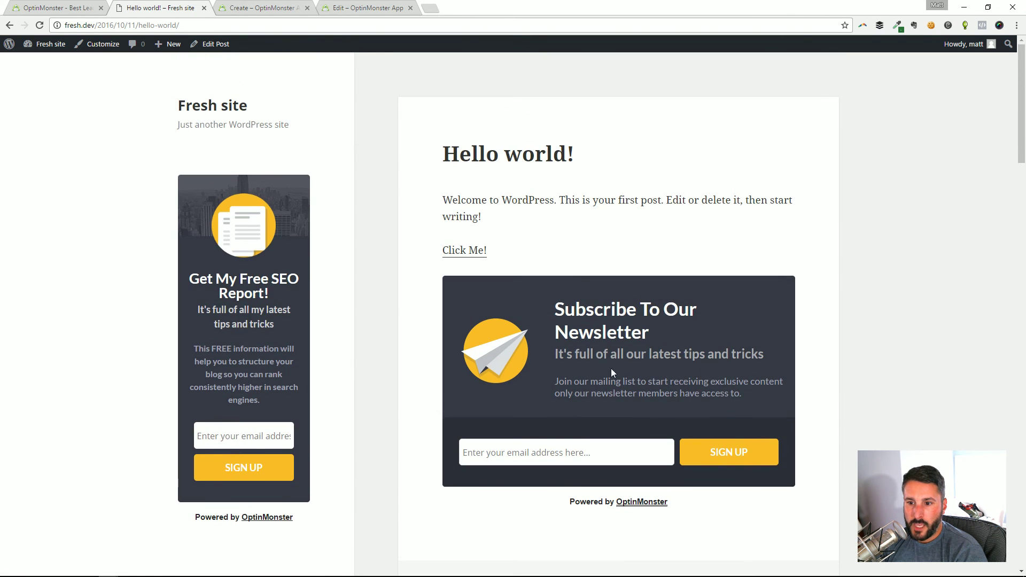
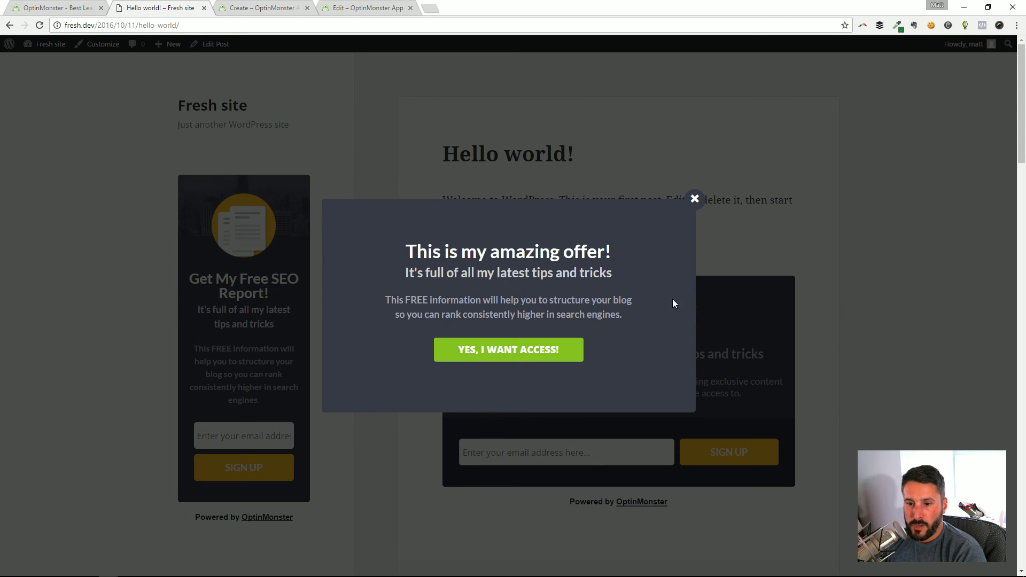
# - Answer the popup offer with YES, I WANT ACCESS! and examine the sidebar and after-post optins on the Hello world! post
pyautogui.click(503, 348)
pyautogui.scroll(-2, 630, 324)
pyautogui.scroll(2, 630, 325)
pyautogui.scroll(-6, 609, 291)
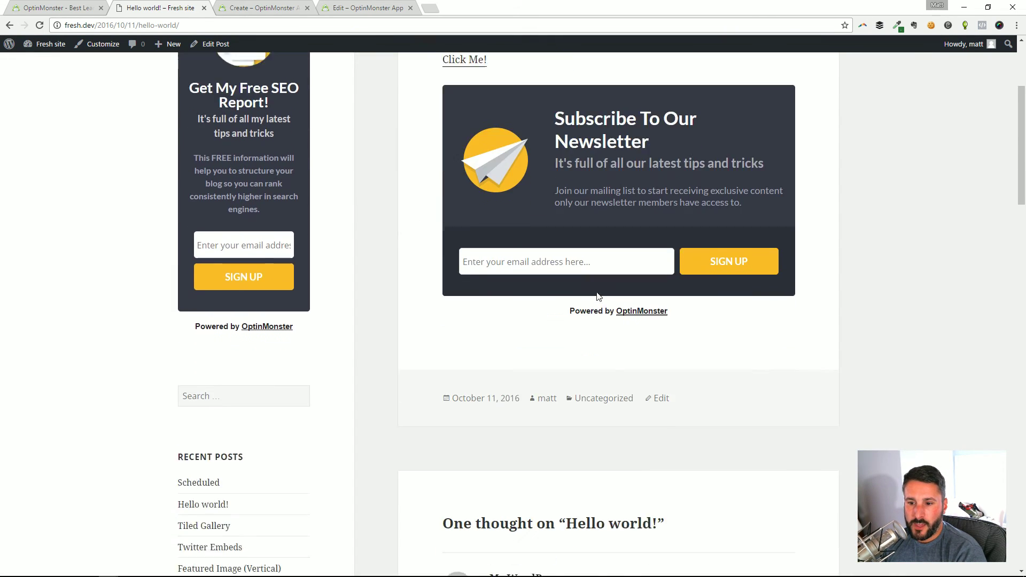
pyautogui.scroll(6, 566, 304)
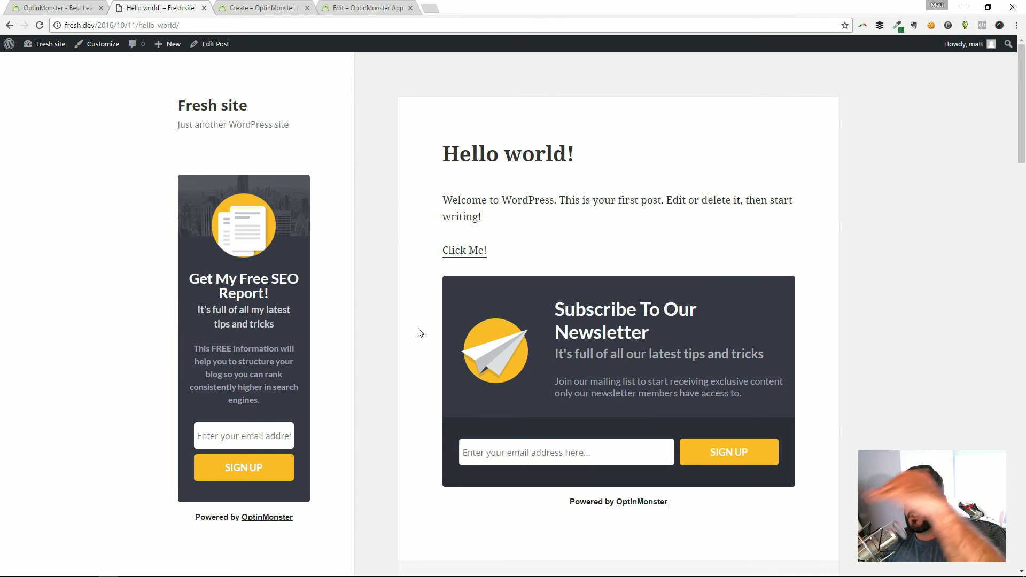
pyautogui.scroll(-2, 660, 470)
pyautogui.scroll(2, 582, 259)
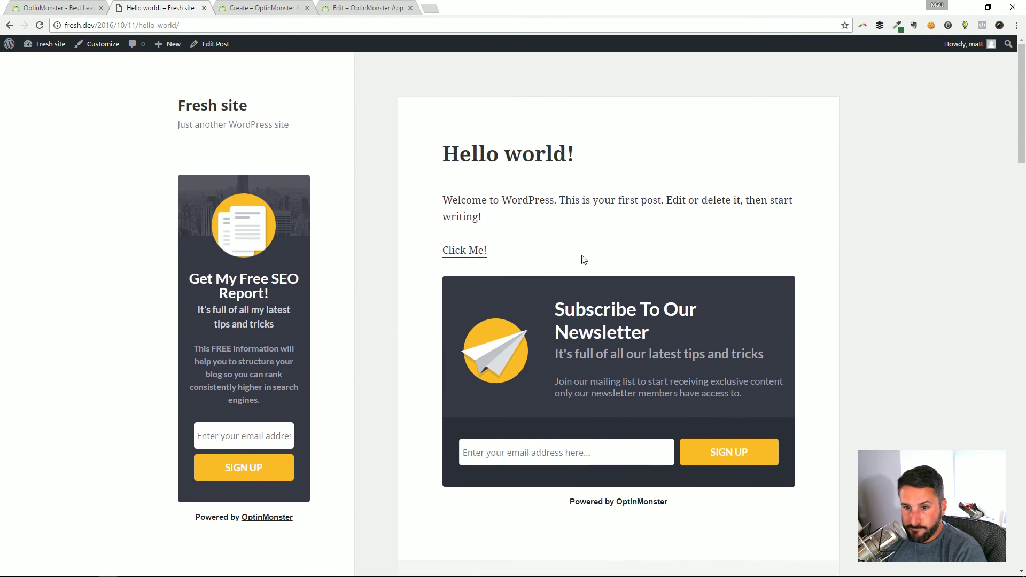
# - Test the Click Me! link in the Hello world! post
pyautogui.click(464, 251)
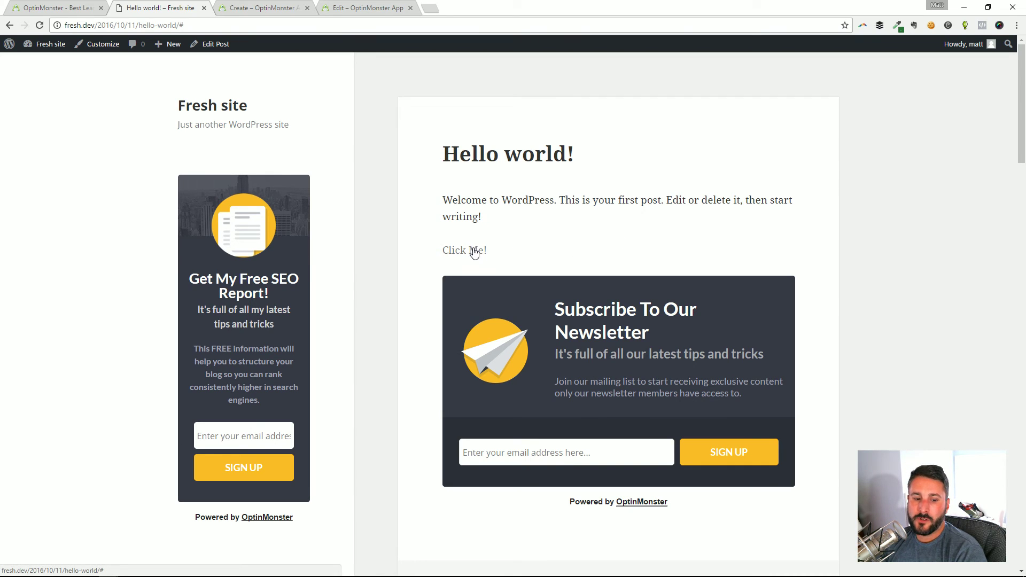
pyautogui.click(461, 251)
pyautogui.click(245, 8)
pyautogui.click(163, 6)
pyautogui.click(261, 7)
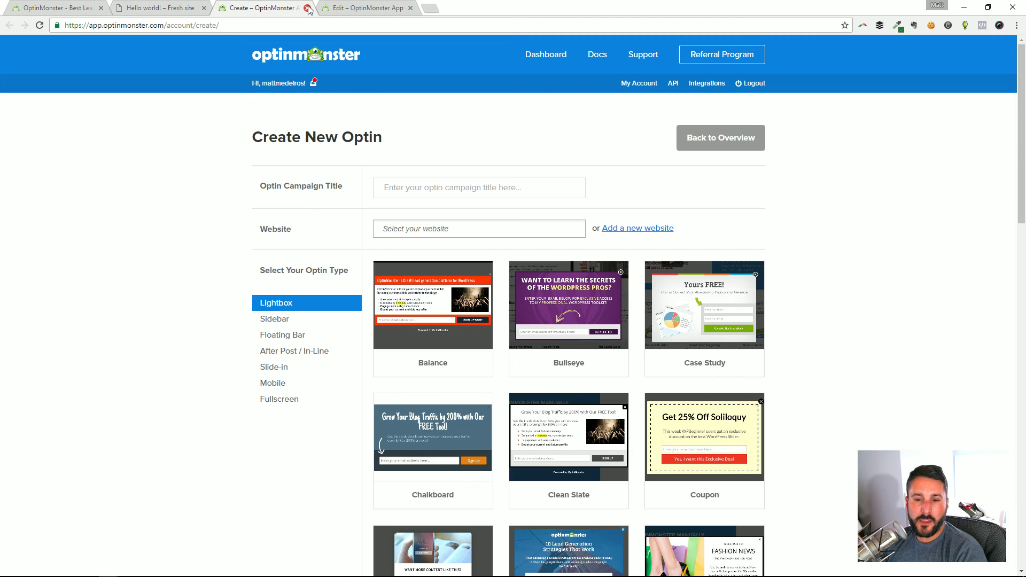
pyautogui.click(346, 10)
pyautogui.click(255, 8)
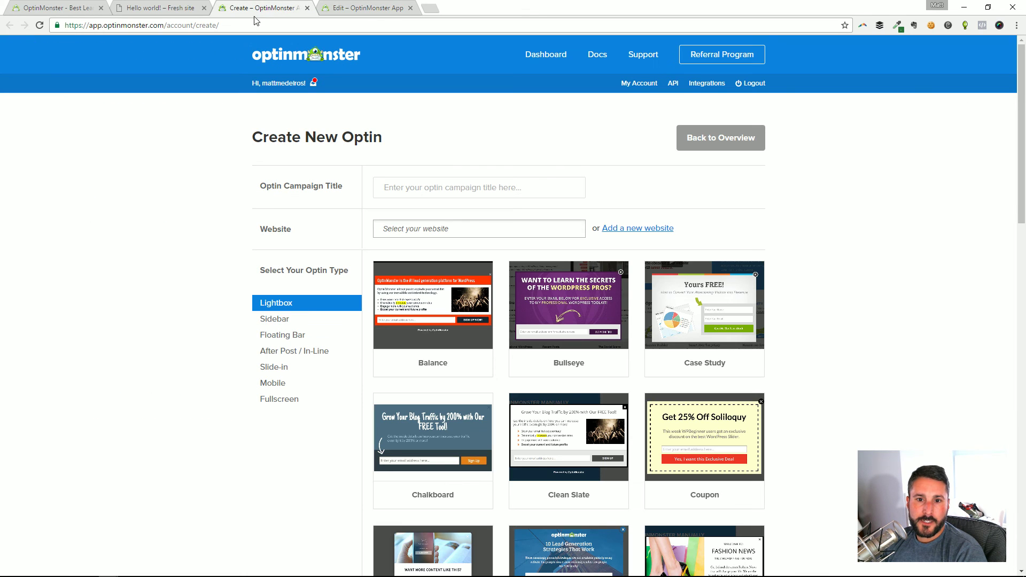
pyautogui.click(134, 6)
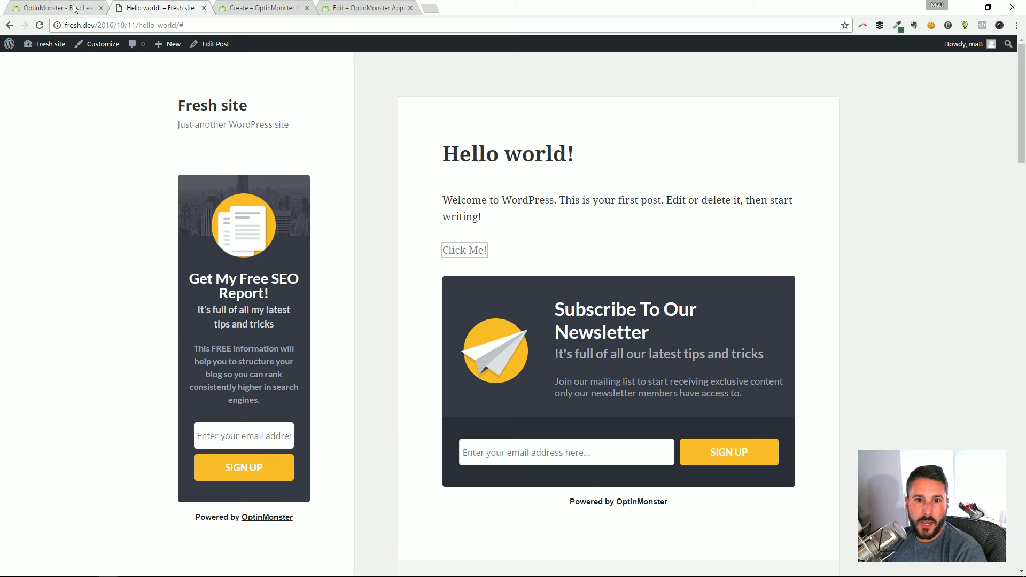
pyautogui.click(49, 7)
# - Review the output settings of the Tutorial 3 and Tutorial2 optins in the OptinMonster plugin on fresh.dev
pyautogui.click(155, 8)
pyautogui.moveTo(51, 45)
pyautogui.click(53, 63)
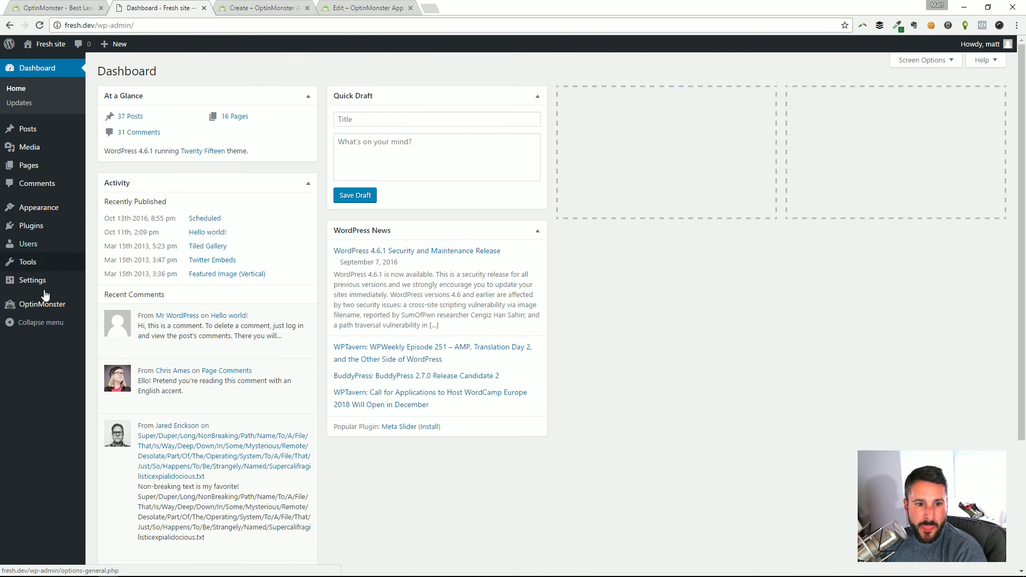
pyautogui.click(52, 309)
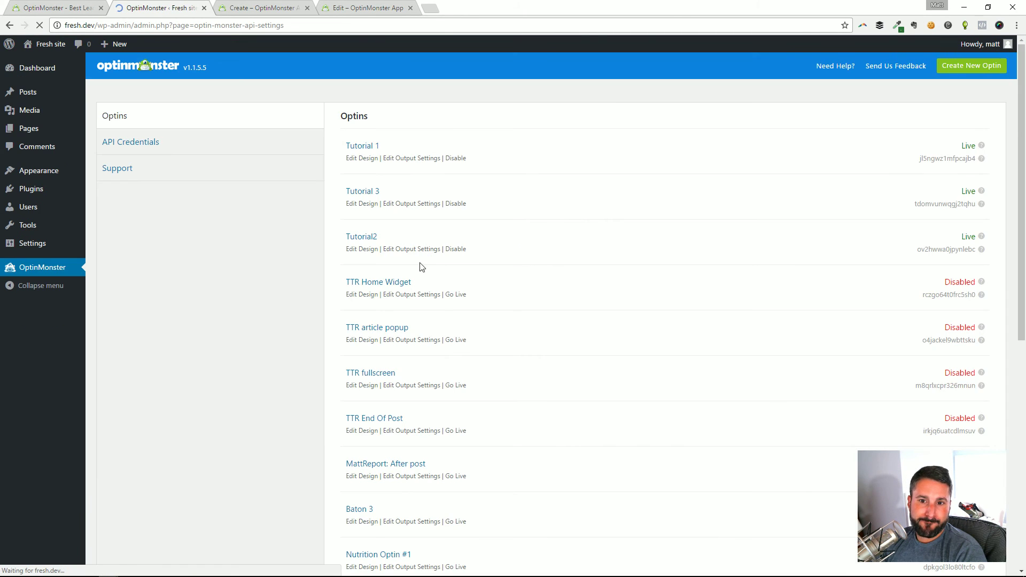
pyautogui.click(411, 203)
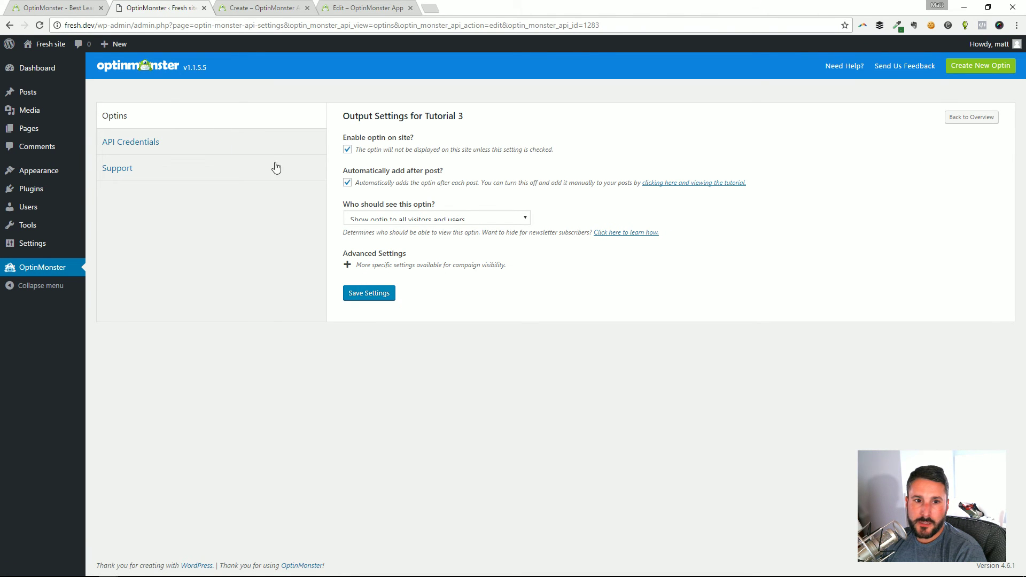
pyautogui.click(10, 25)
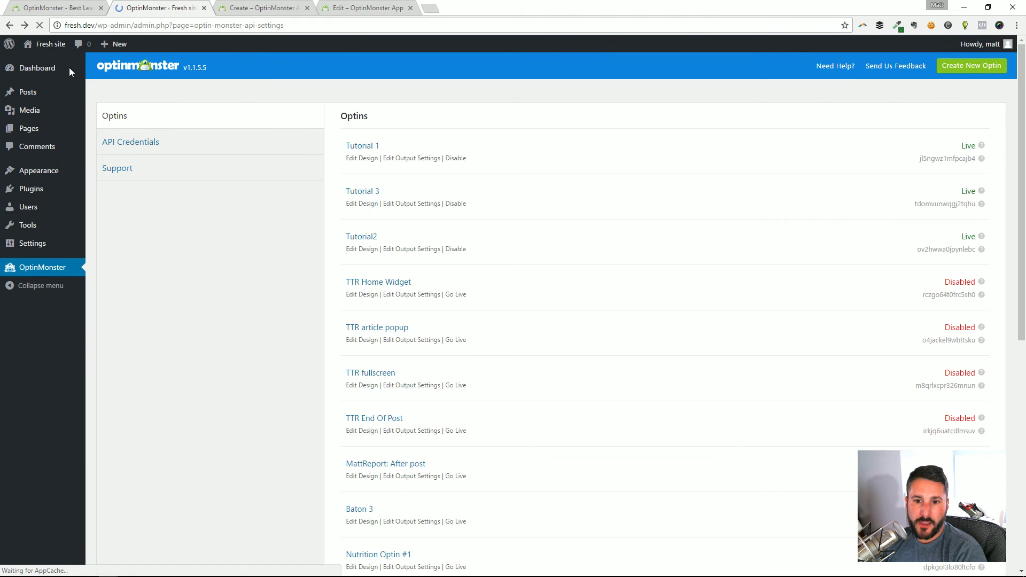
pyautogui.click(398, 249)
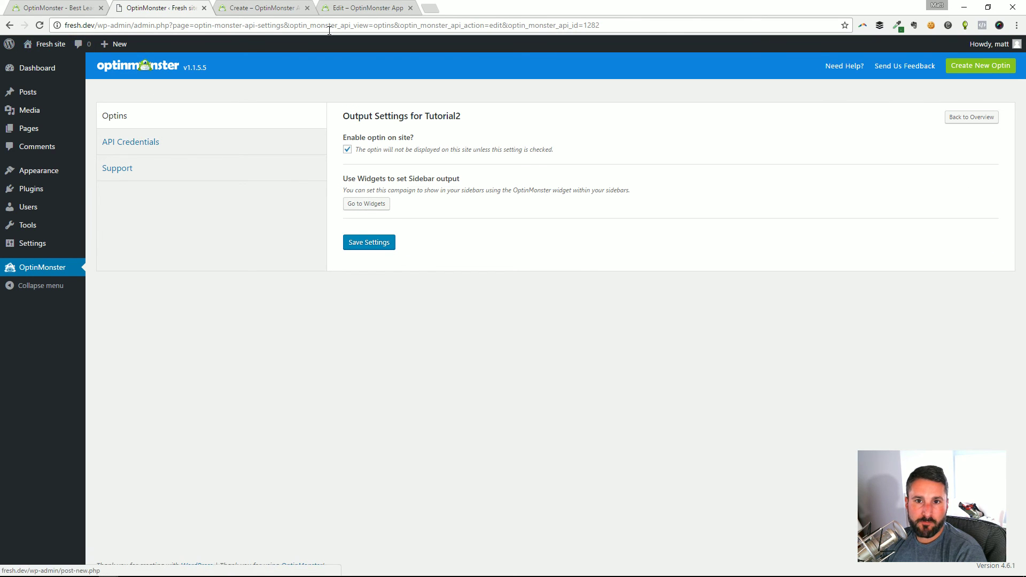
# - Switch to the OptinMonster editor and examine the default ruleset's display rules for the Tutorial 1 campaign
pyautogui.click(358, 9)
pyautogui.scroll(2, 553, 274)
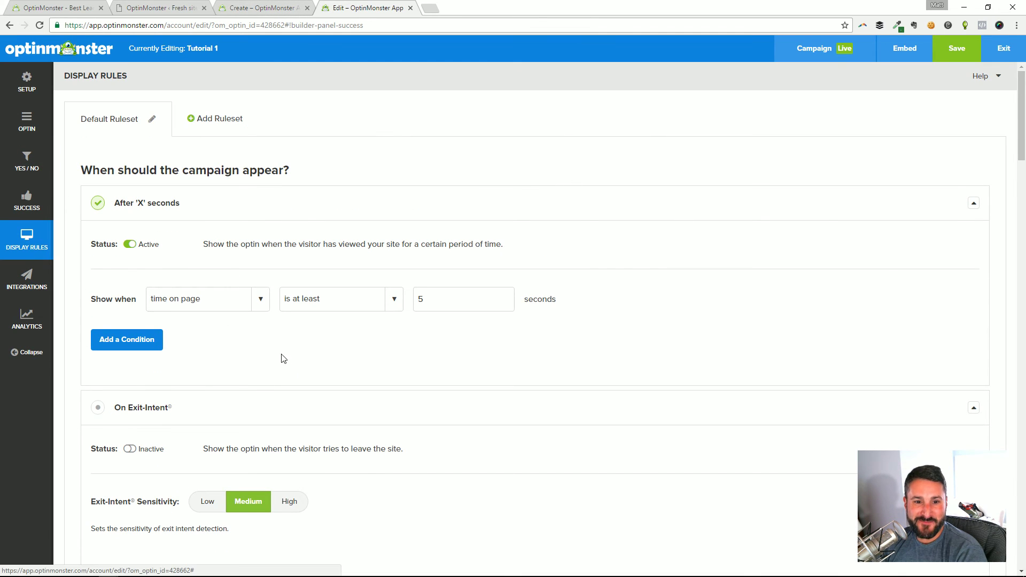
pyautogui.scroll(-4, 289, 353)
pyautogui.scroll(-5, 308, 350)
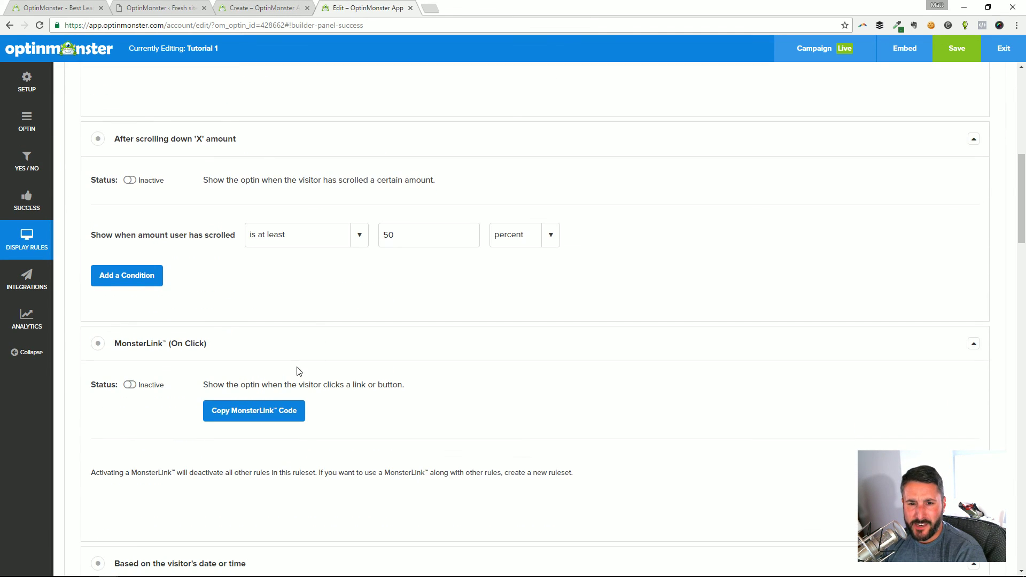
pyautogui.scroll(6, 374, 381)
pyautogui.scroll(3, 424, 374)
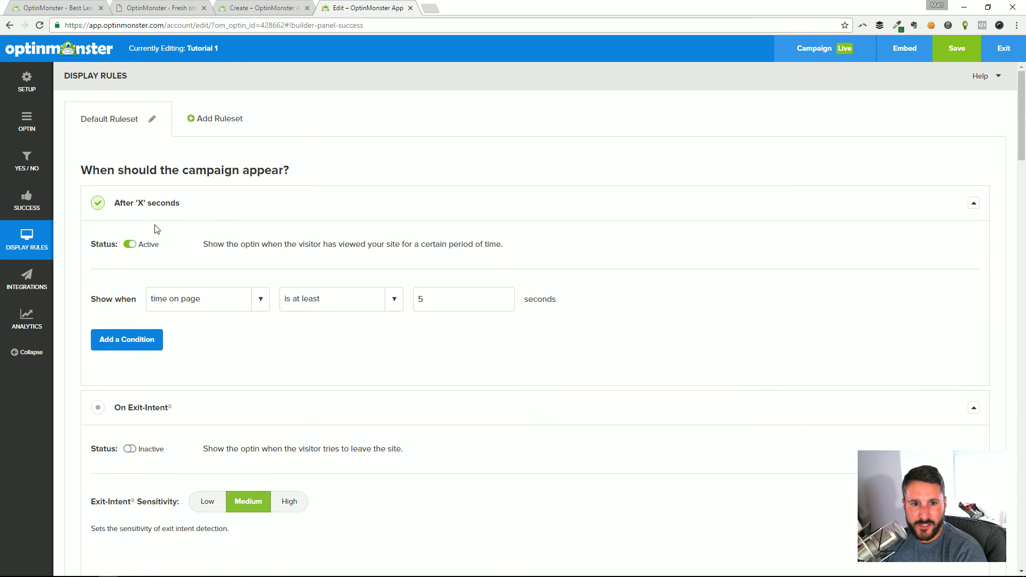
pyautogui.scroll(-7, 180, 340)
pyautogui.scroll(4, 206, 307)
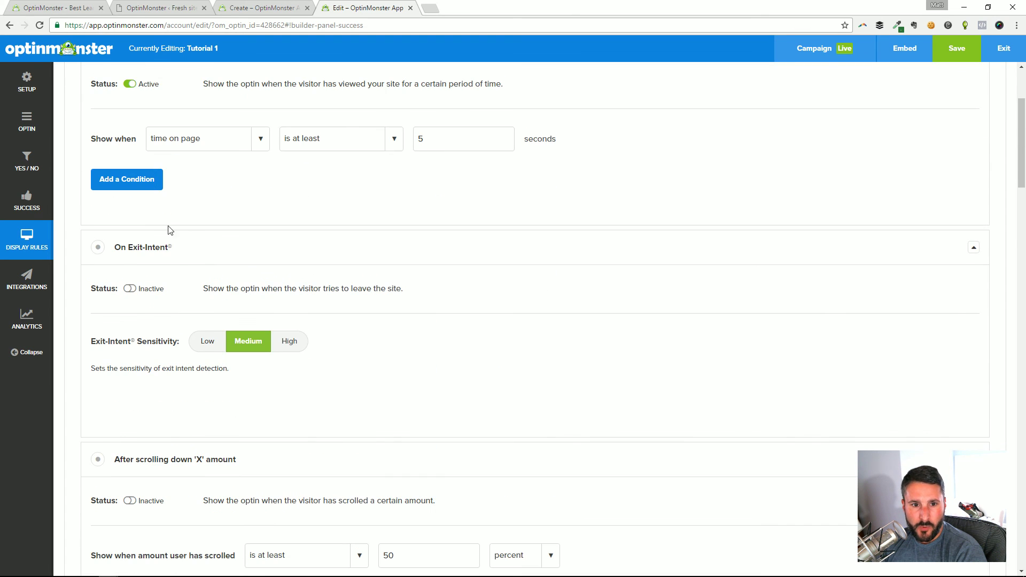
pyautogui.scroll(3, 145, 256)
# - Activate the MonsterLink (On Click) display rule for Tutorial 1 and copy its MonsterLink code
pyautogui.scroll(-6, 161, 271)
pyautogui.scroll(-3, 157, 324)
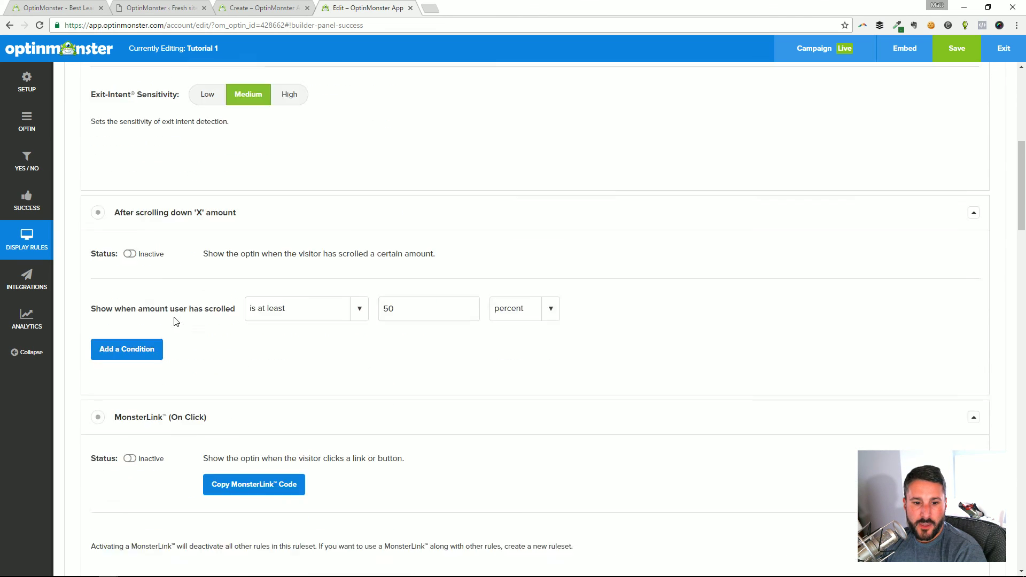
pyautogui.click(130, 384)
pyautogui.click(130, 384)
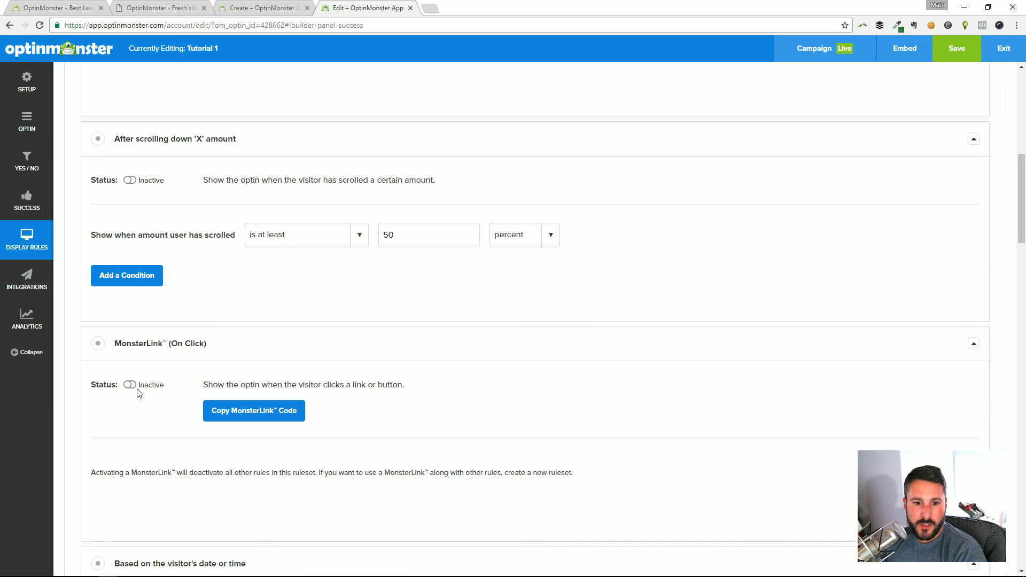
pyautogui.click(130, 385)
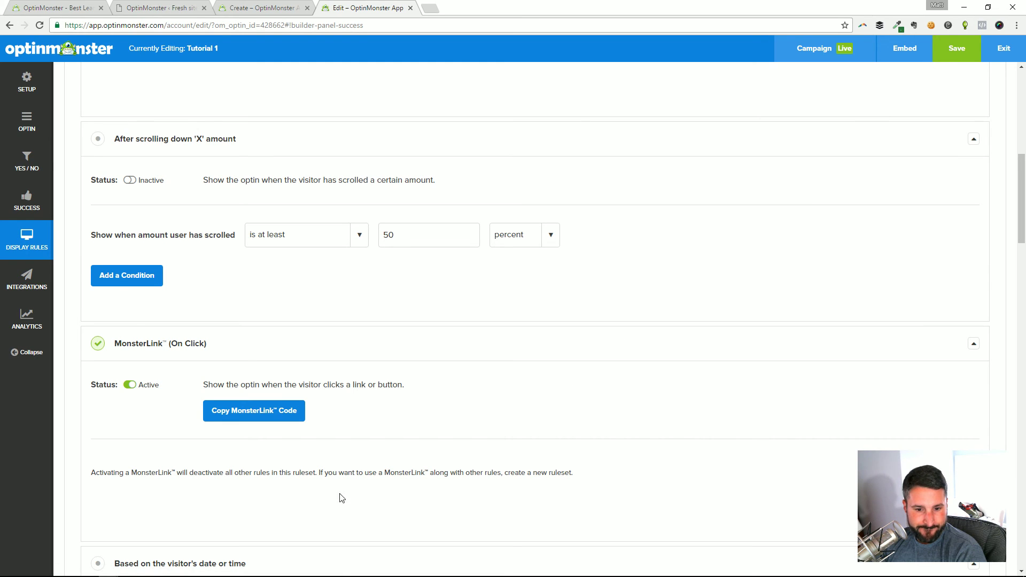
pyautogui.click(273, 417)
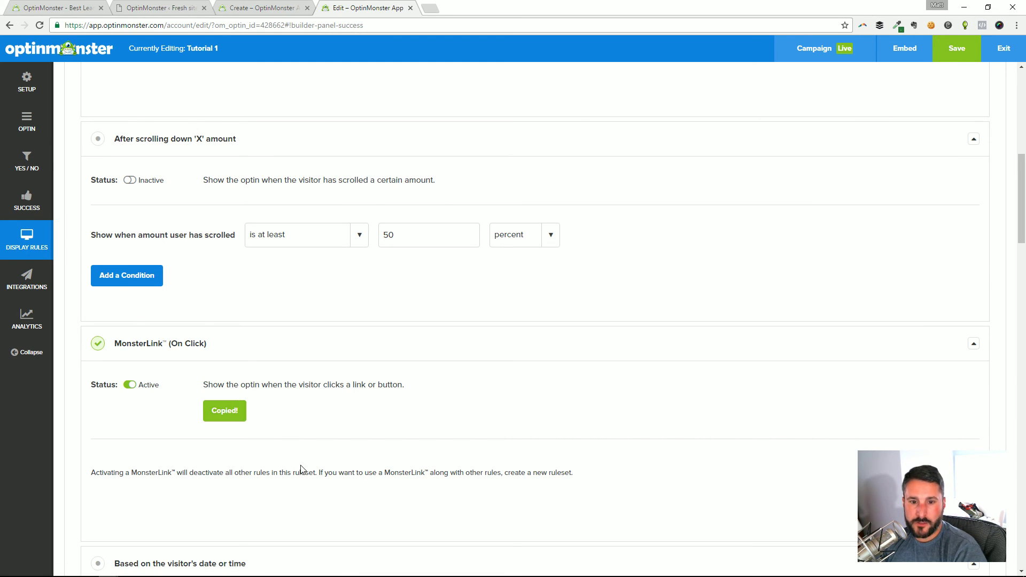
# - Replace the Click Me! link code in the WordPress Hello world! post with the copied MonsterLink code and update the post
pyautogui.click(157, 13)
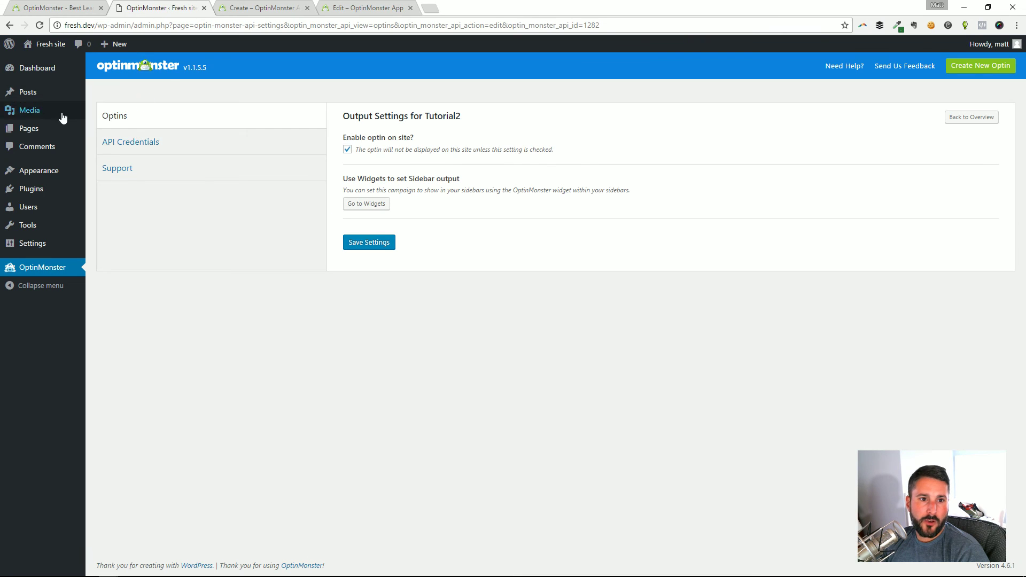
pyautogui.click(106, 95)
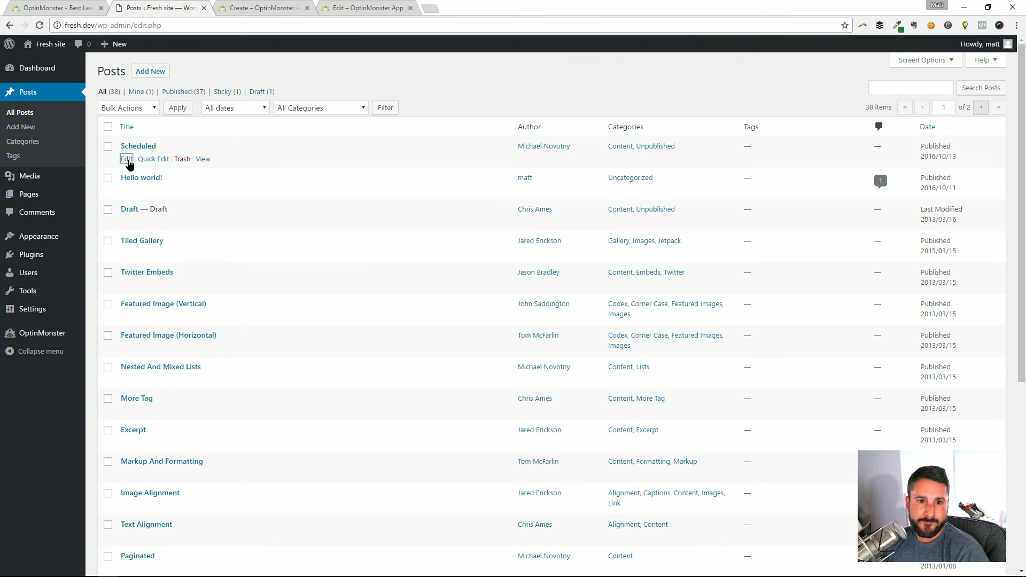
pyautogui.click(126, 159)
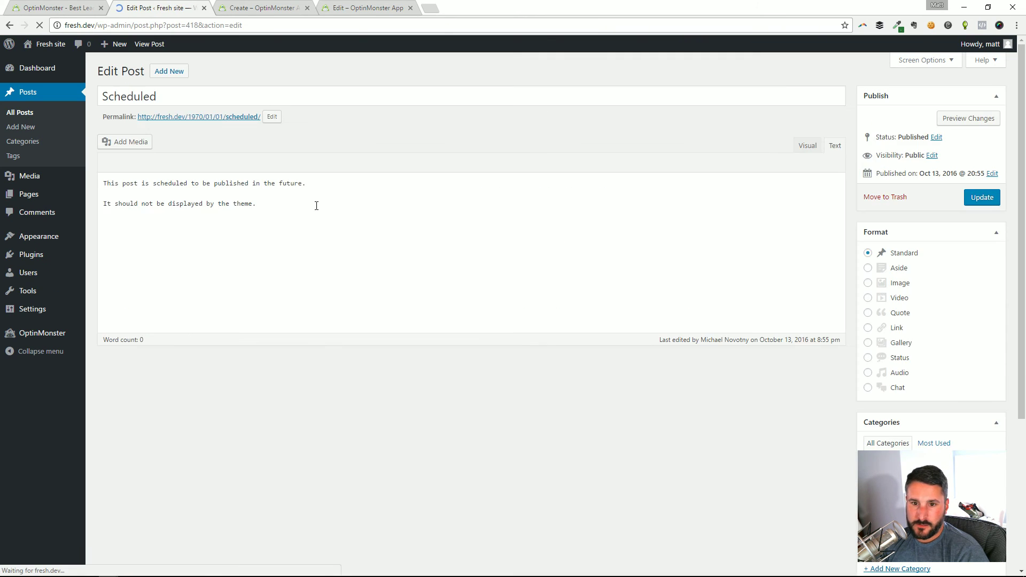
pyautogui.click(9, 25)
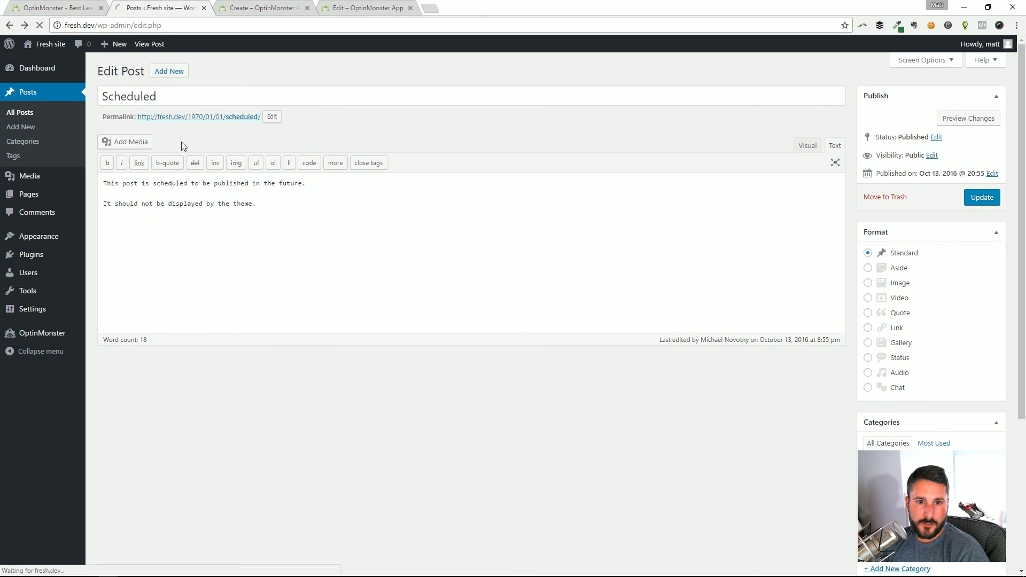
pyautogui.click(128, 190)
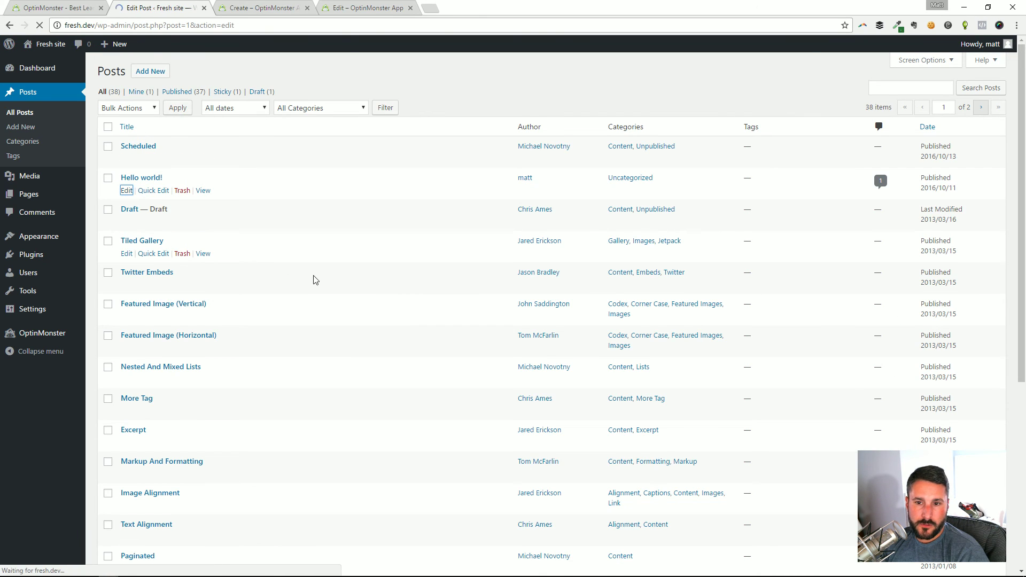
pyautogui.moveTo(462, 206); pyautogui.dragTo(67, 204)
pyautogui.hotkey('ctrl', 'v')
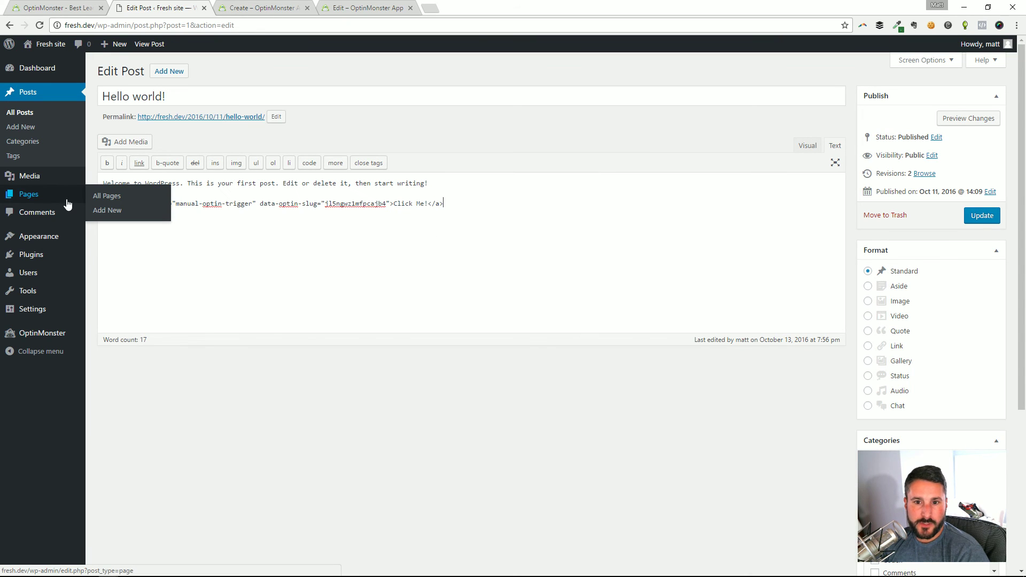
pyautogui.click(982, 218)
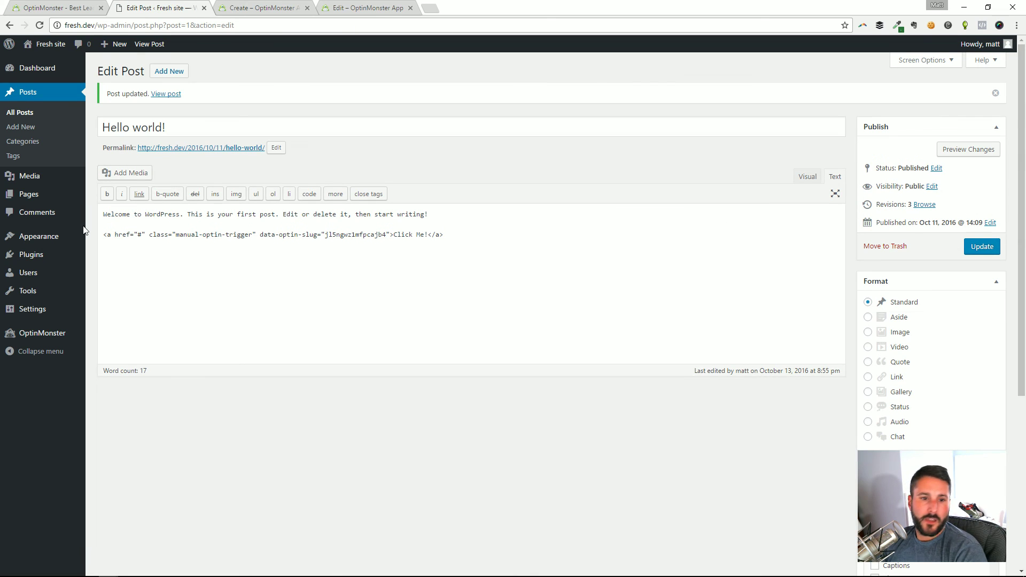
# - Clear the local cookies from the OptinMonster plugin's optins overview
pyautogui.click(54, 333)
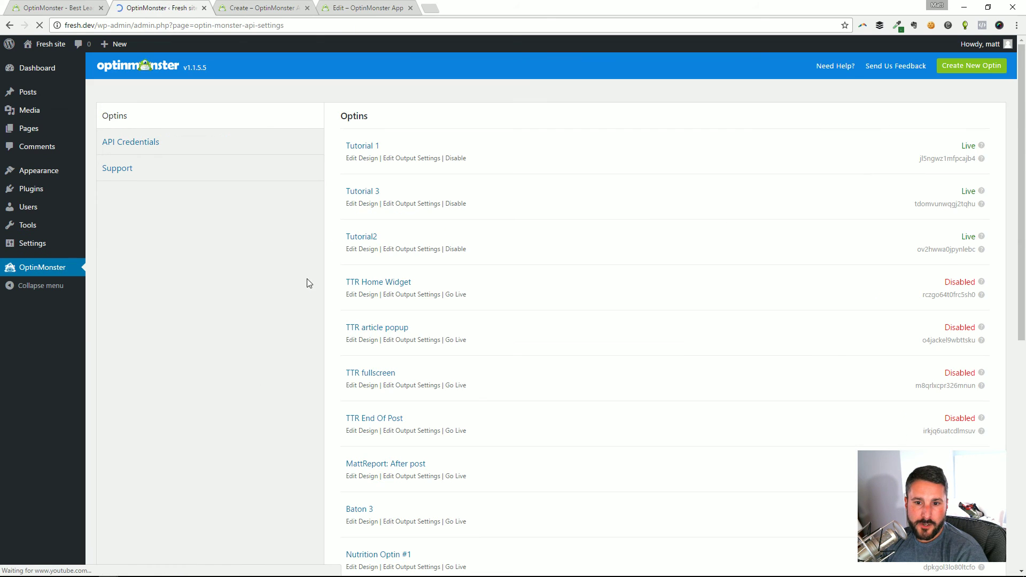
pyautogui.scroll(-8, 290, 351)
pyautogui.click(434, 515)
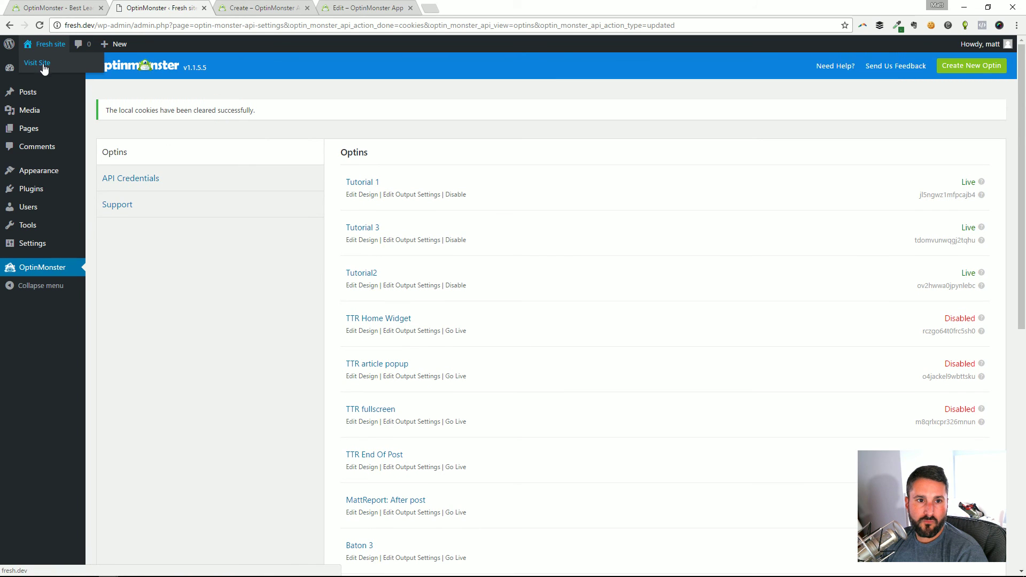
# - Open the Hello world! post from the fresh.dev front page, test its Click Me! link twice, and close the popup each time
pyautogui.click(42, 67)
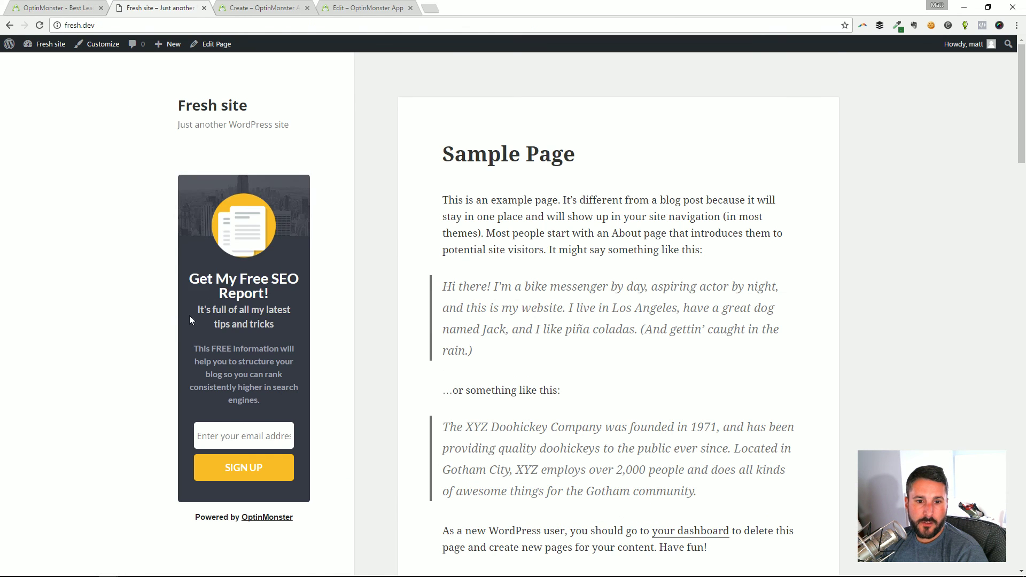
pyautogui.scroll(-3, 245, 324)
pyautogui.click(201, 374)
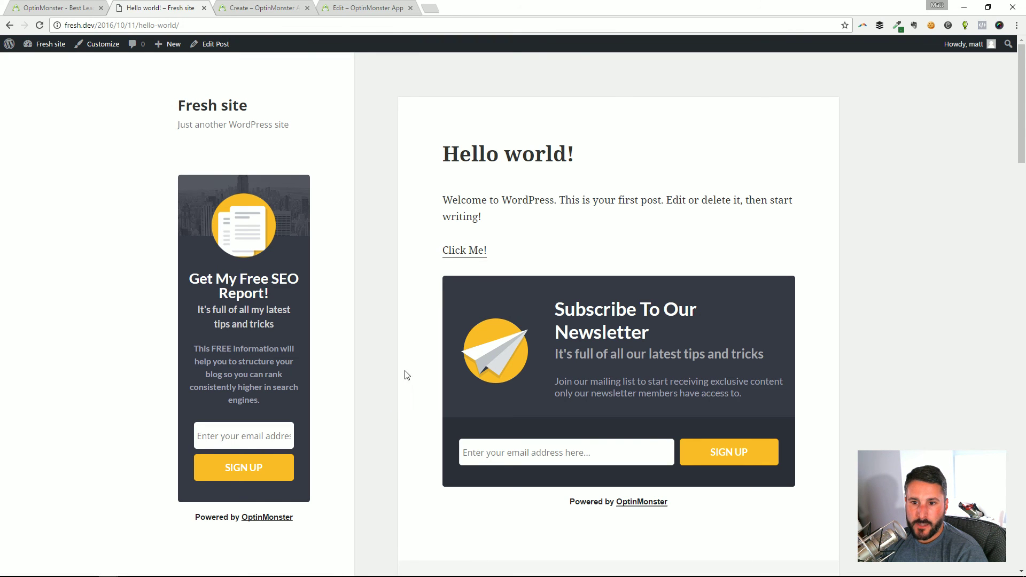
pyautogui.click(469, 251)
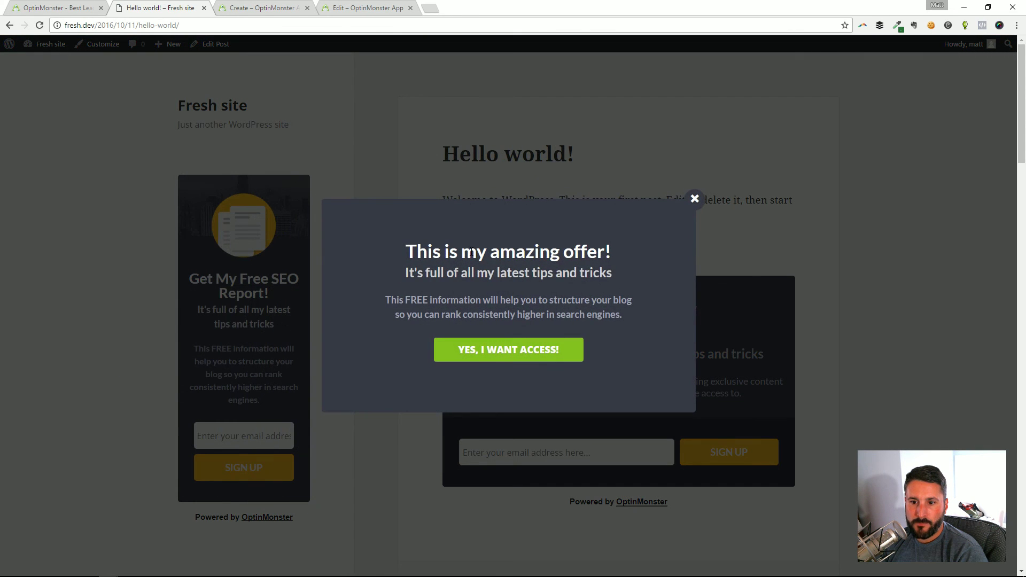
pyautogui.click(694, 199)
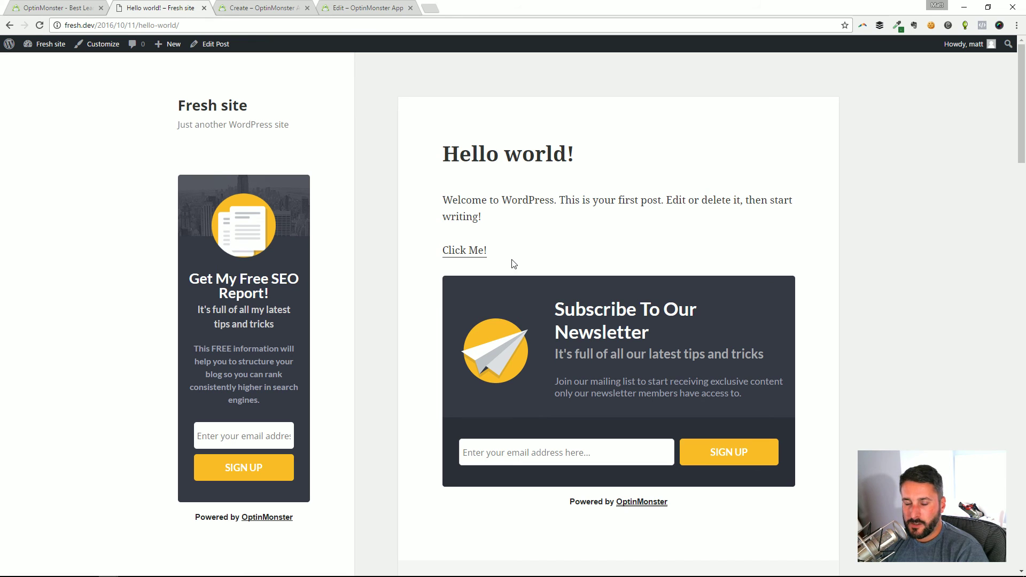
pyautogui.click(467, 251)
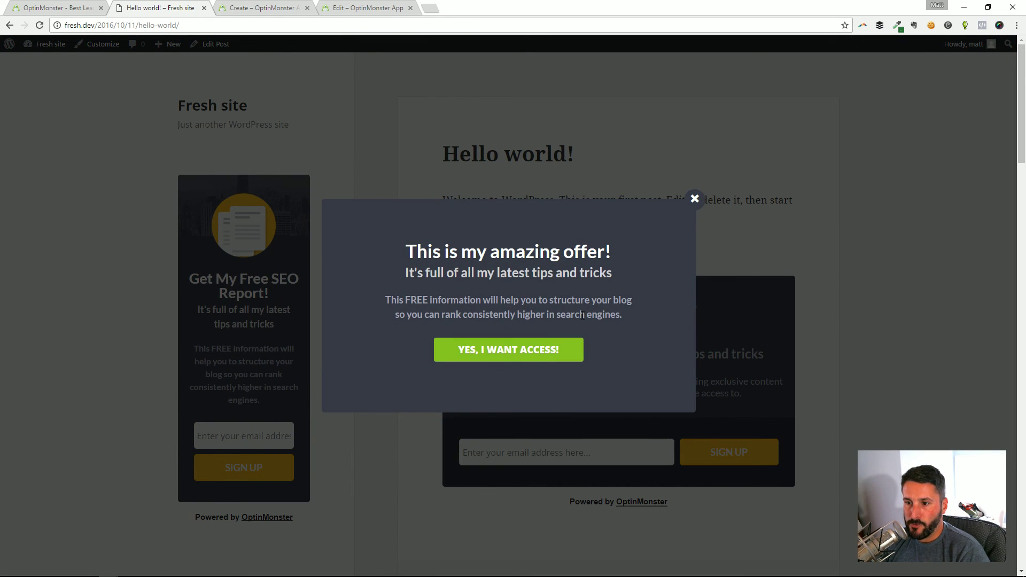
pyautogui.click(695, 201)
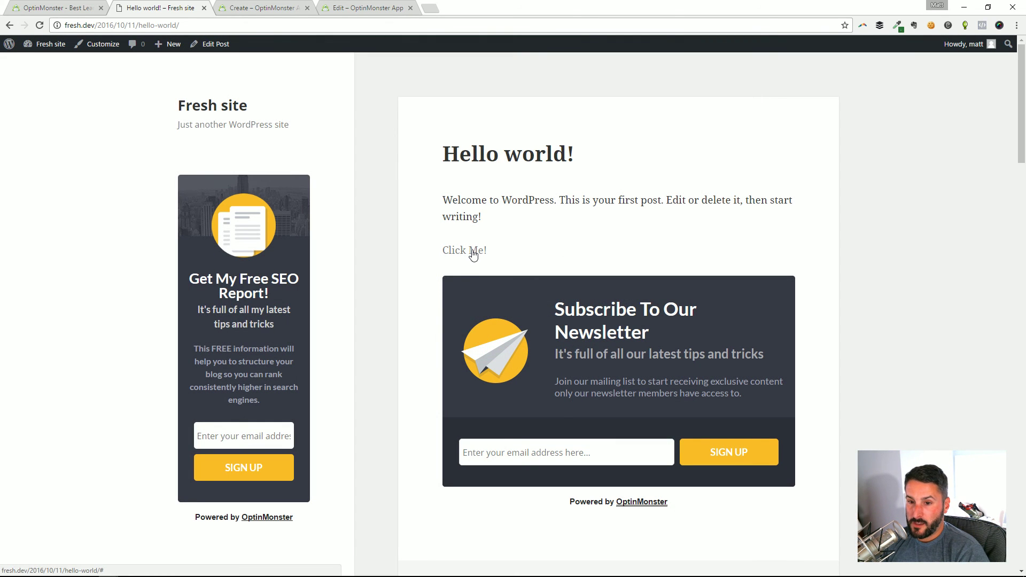
# - Switch the Tutorial 1 campaign's success theme to Curtain Call in the OptinMonster editor
pyautogui.click(363, 7)
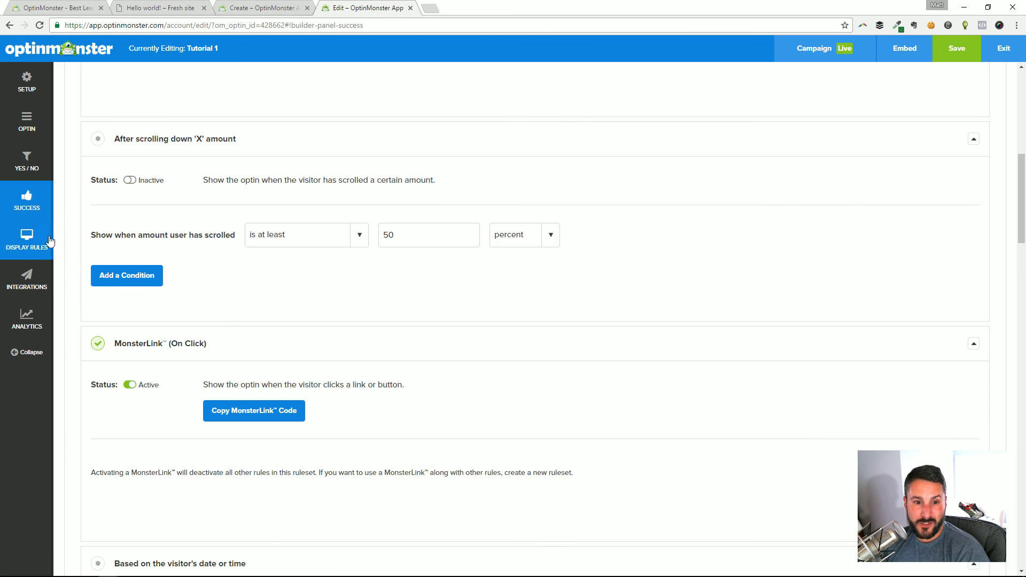
pyautogui.click(27, 118)
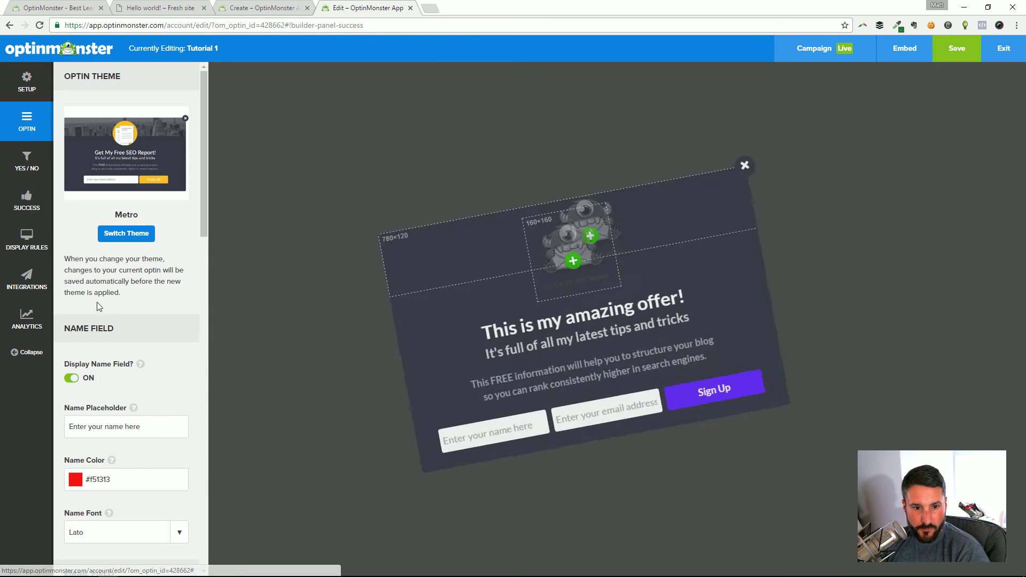
pyautogui.scroll(-10, 88, 274)
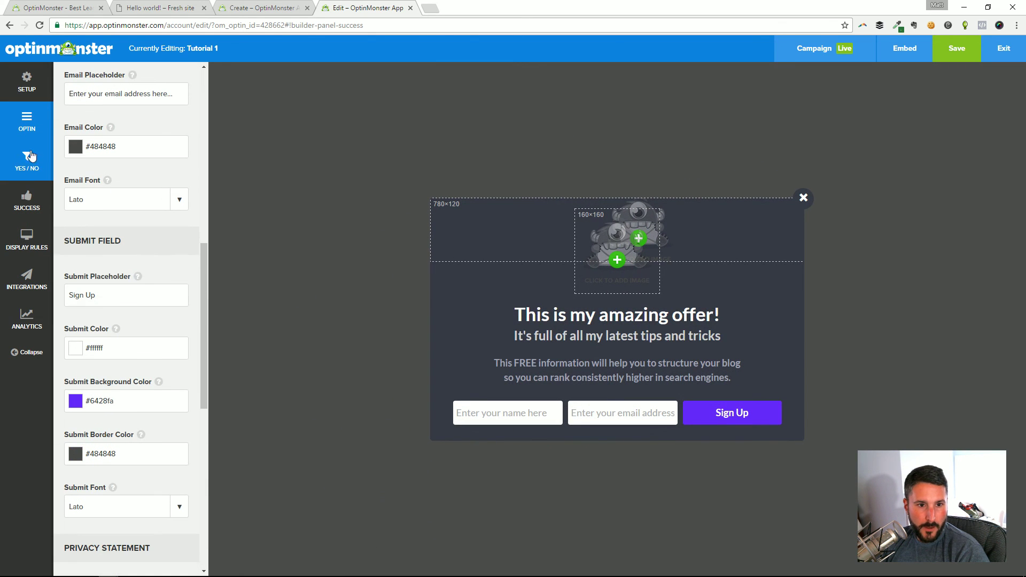
pyautogui.click(30, 195)
pyautogui.click(132, 235)
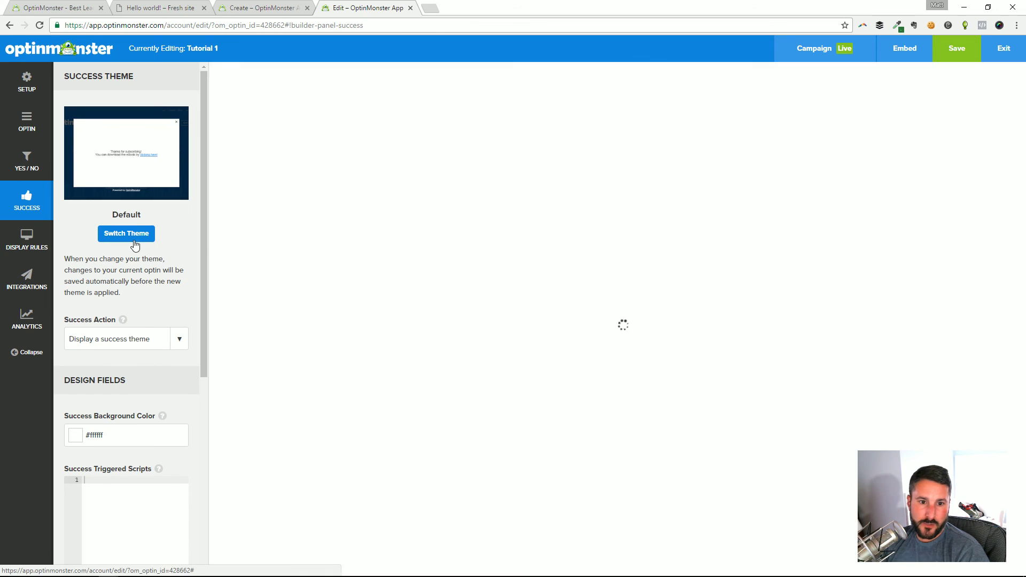
pyautogui.click(742, 161)
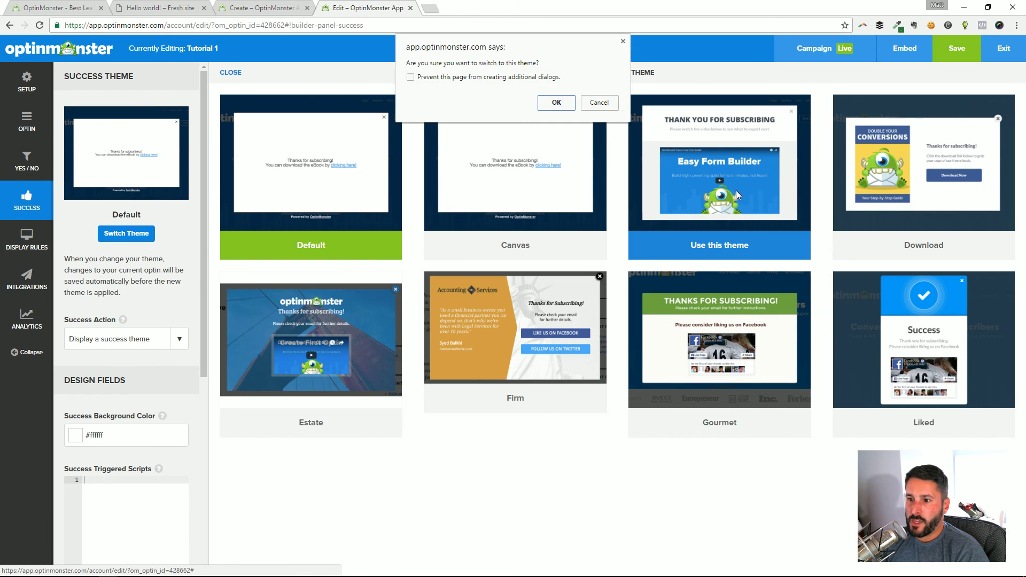
pyautogui.click(561, 109)
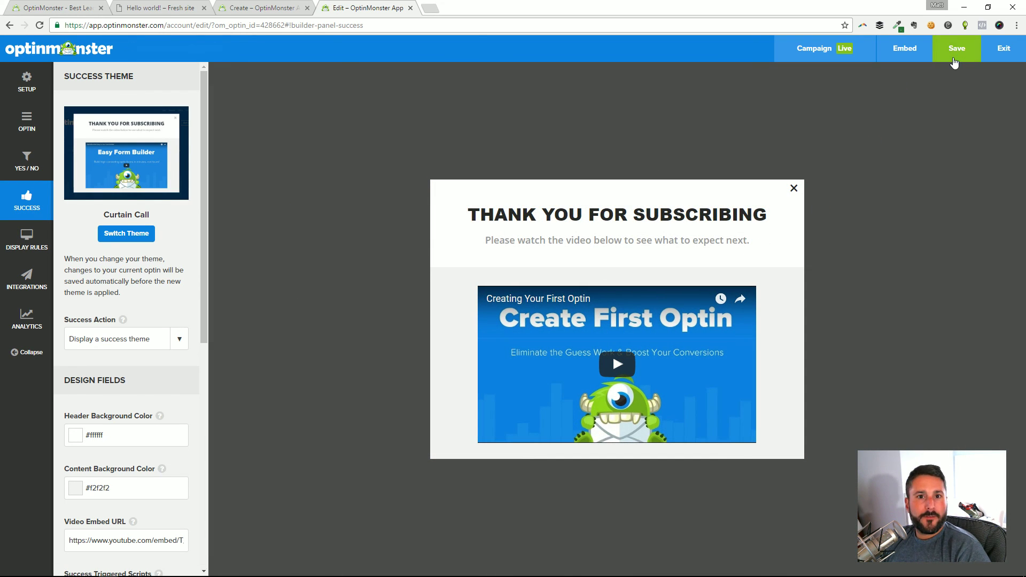
# - Test the Click Me! link in the Hello world! post and accept the popup's offer with Yes, I Want Access!
pyautogui.click(156, 6)
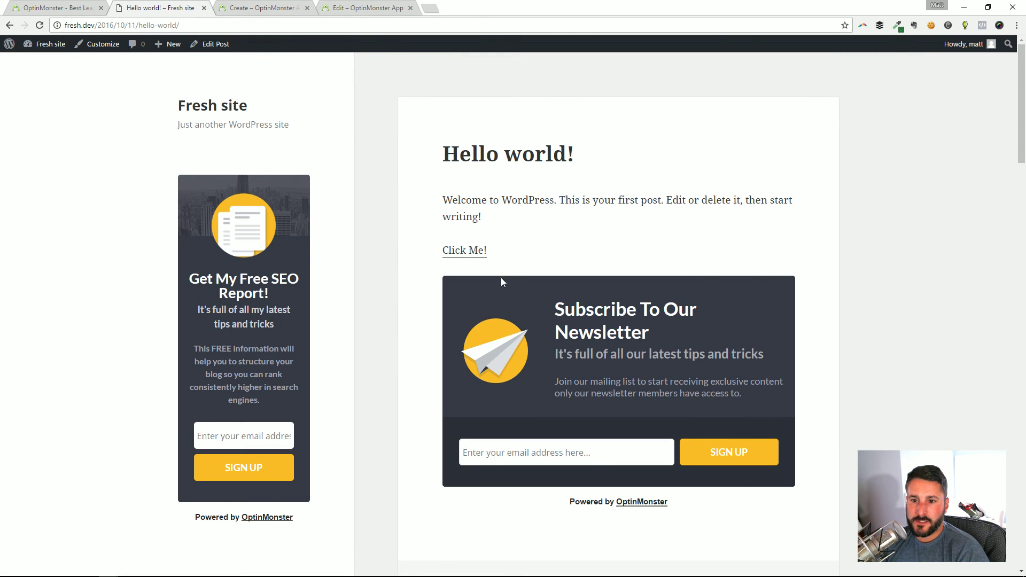
pyautogui.click(470, 251)
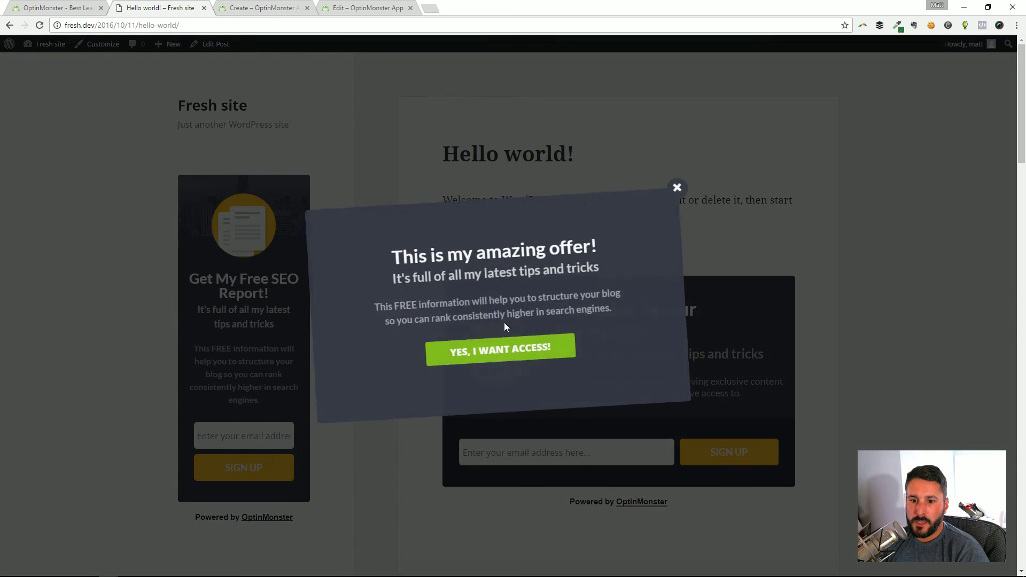
pyautogui.click(503, 347)
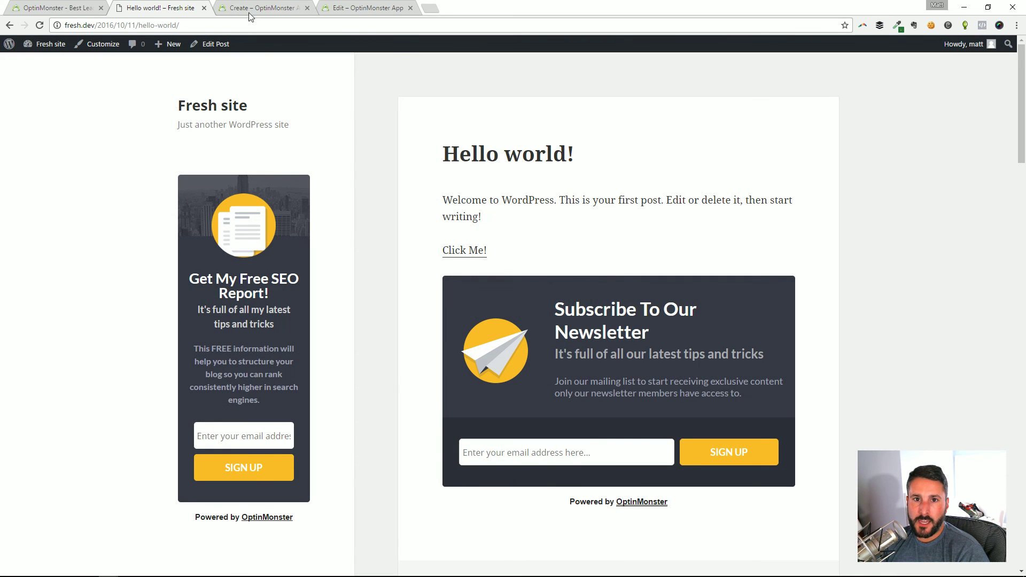
# - Set the Tutorial 1 campaign's Yes Action to Show an optin form in the OptinMonster editor and save the campaign
pyautogui.click(337, 6)
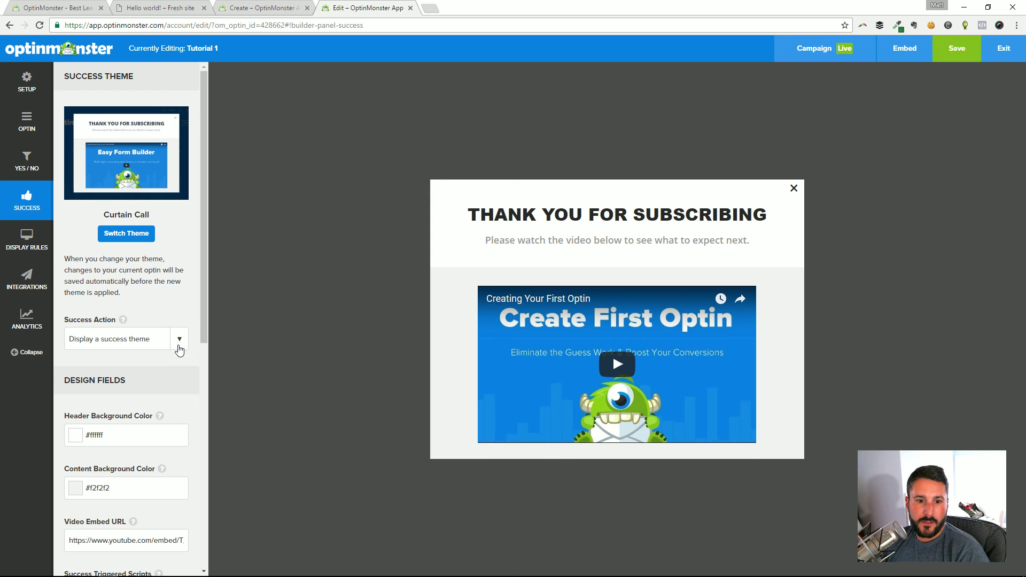
pyautogui.click(26, 160)
pyautogui.scroll(-2, 150, 353)
pyautogui.scroll(-2, 150, 353)
pyautogui.click(163, 367)
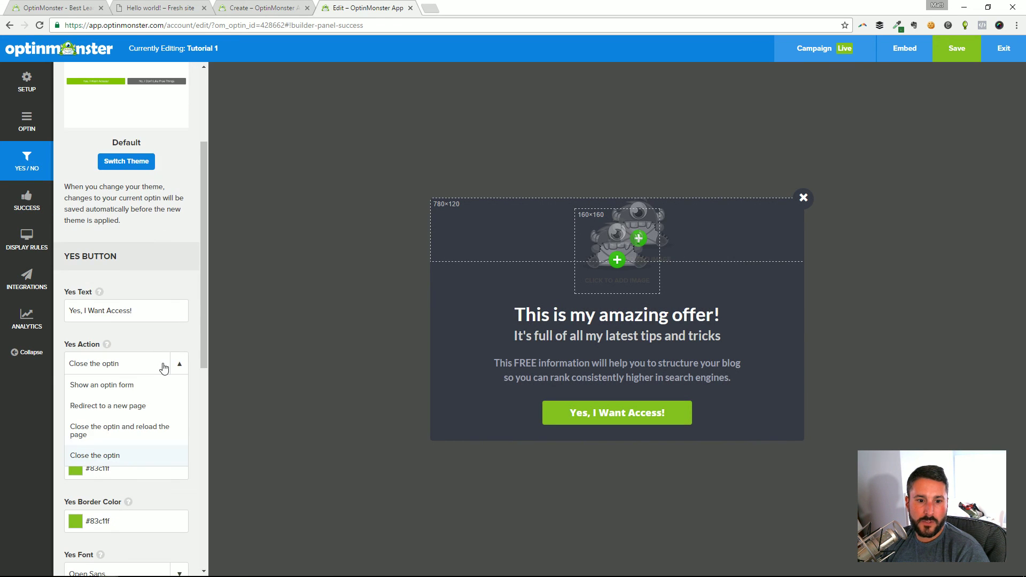
pyautogui.click(123, 386)
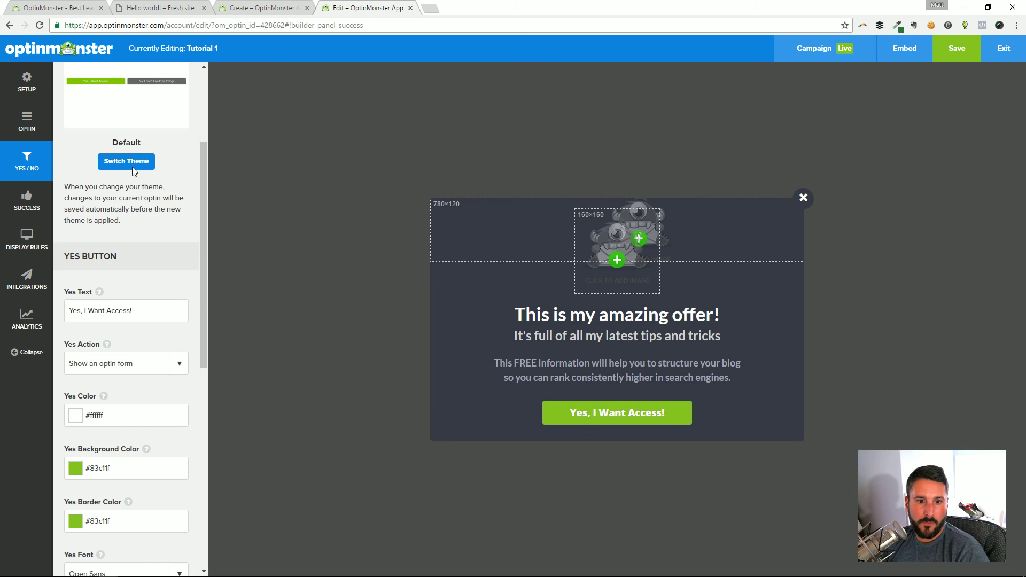
pyautogui.scroll(3, 188, 313)
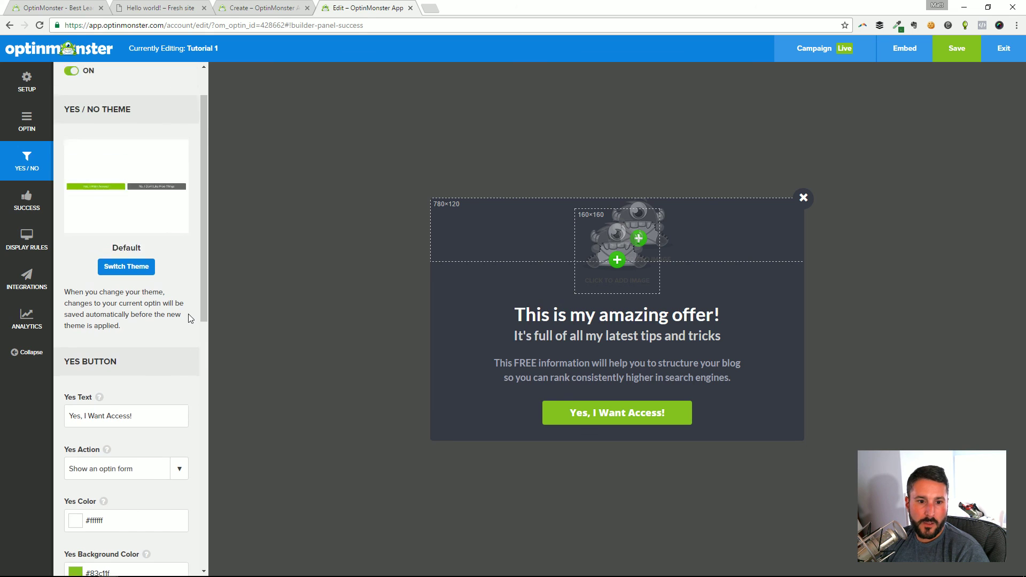
pyautogui.click(967, 47)
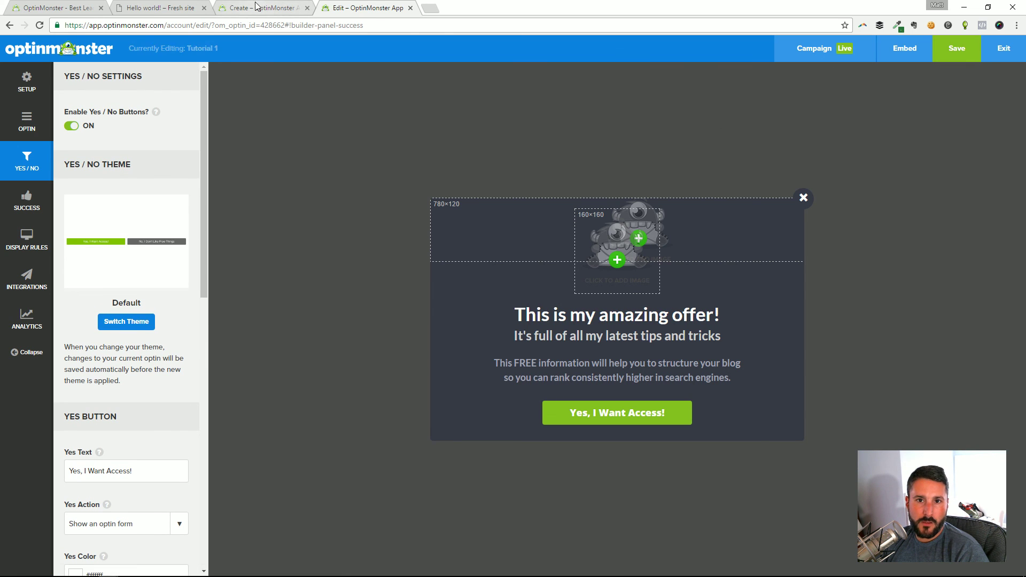
# - Reload the Hello world! post and bring up the sign-up form through its Click Me! popup
pyautogui.click(160, 8)
pyautogui.press('F5')
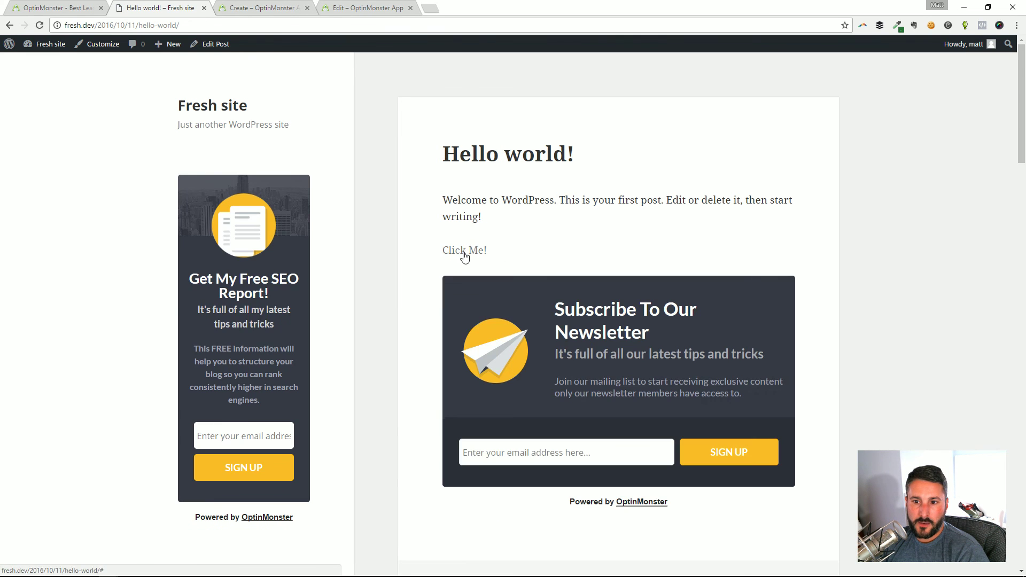
pyautogui.click(464, 251)
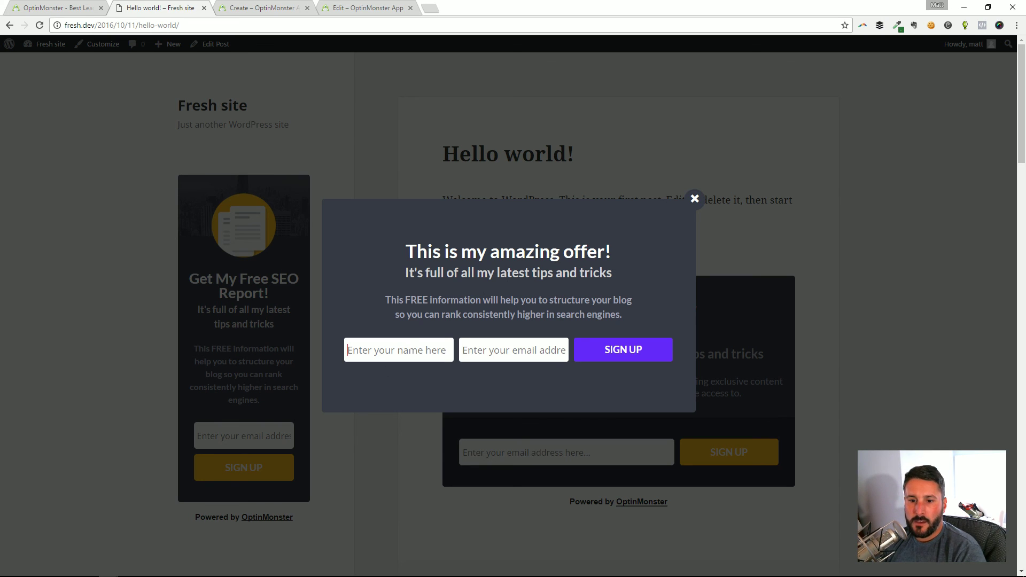
# - Enter a test subscriber's name and e-mail address in the popup form, submit it, read the response, and close the popup
pyautogui.write('joe')
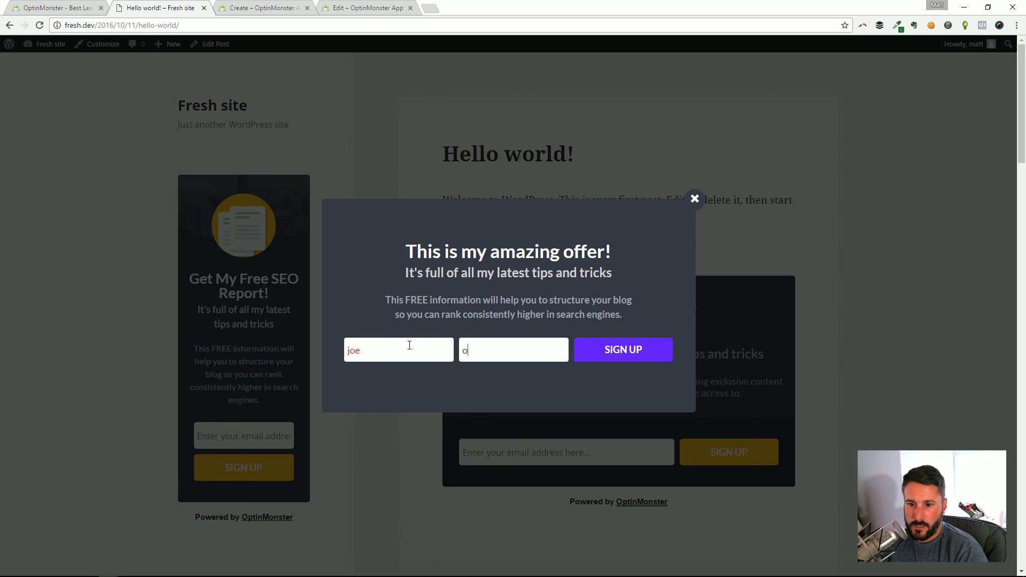
pyautogui.write('joe')
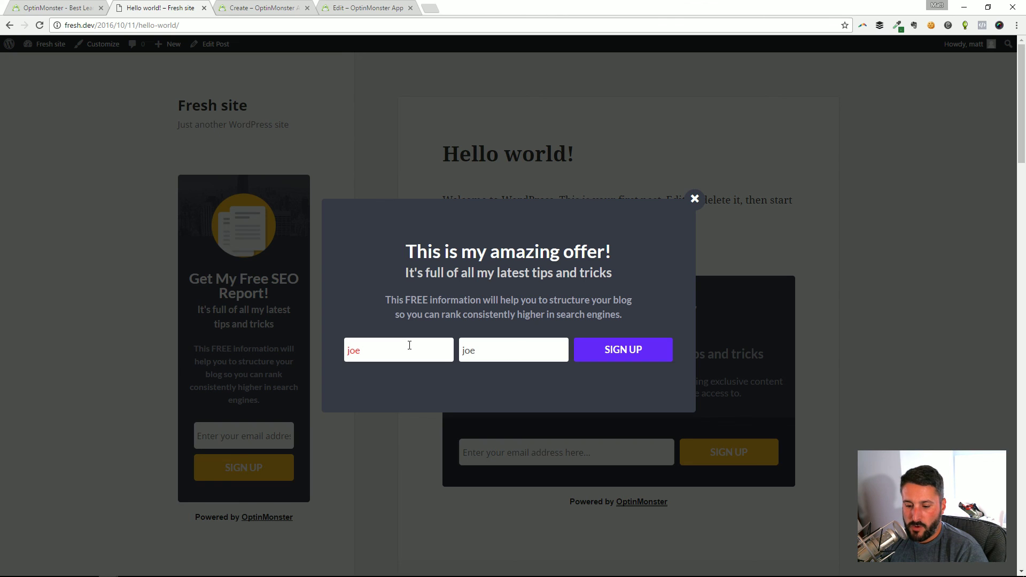
pyautogui.write('om')
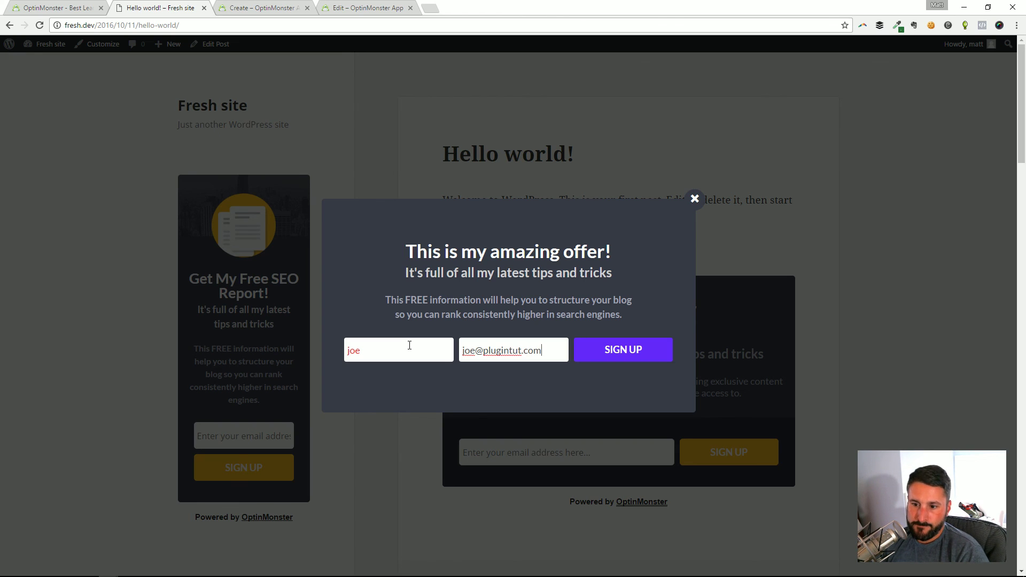
pyautogui.click(603, 347)
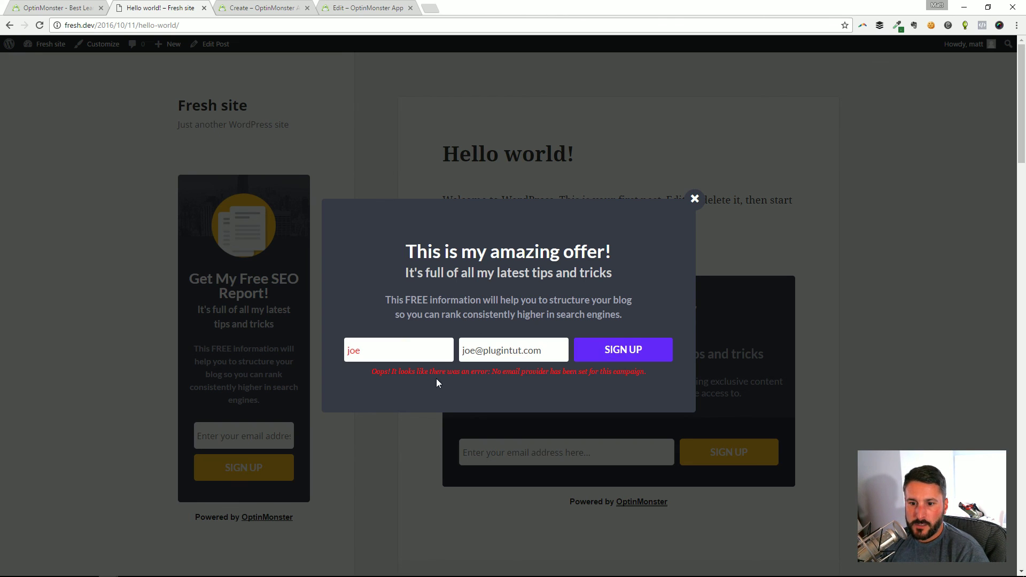
pyautogui.moveTo(496, 371); pyautogui.dragTo(659, 377)
pyautogui.click(585, 379)
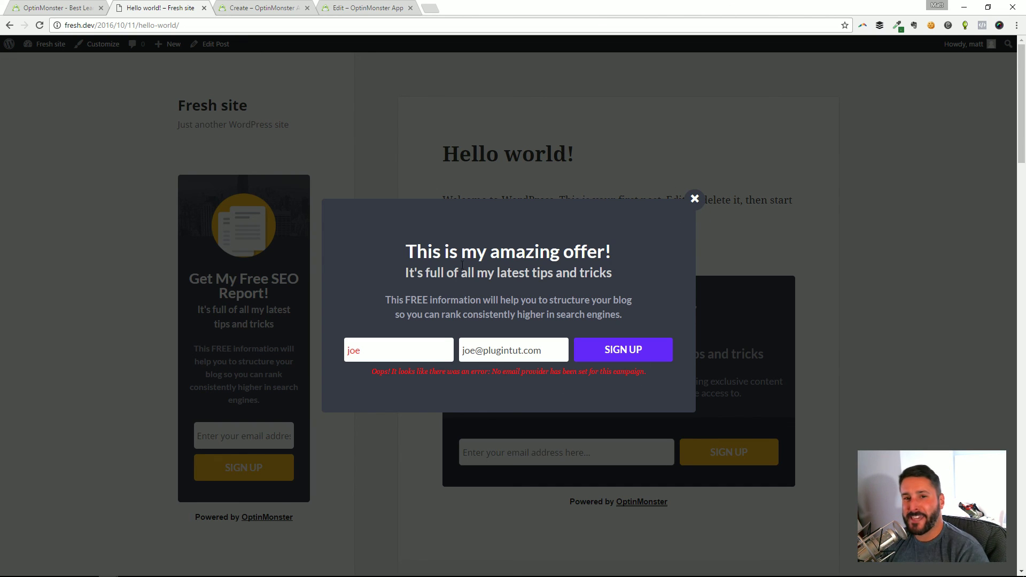
pyautogui.click(694, 198)
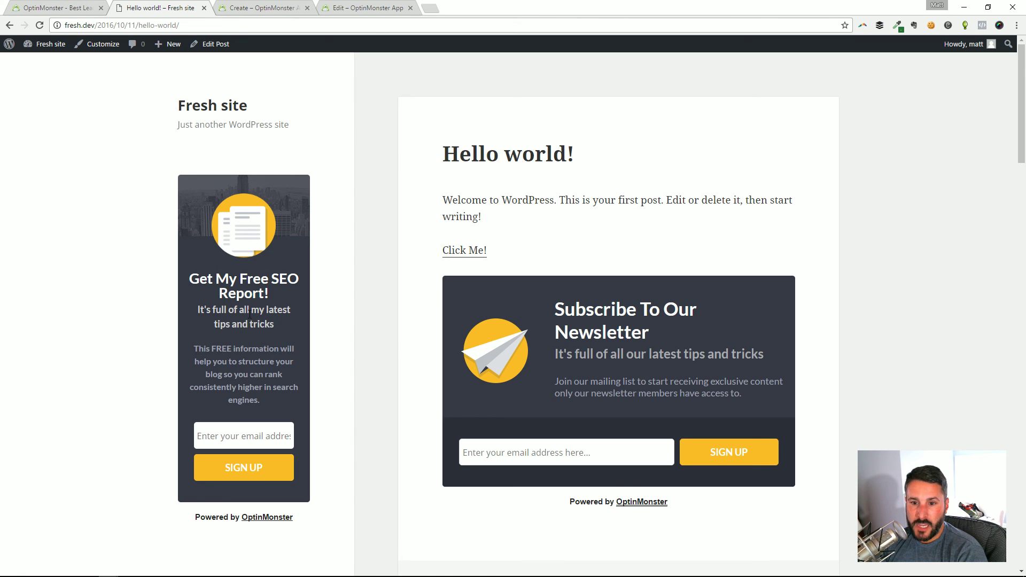
# - Look over the Hello world! post's optins, the OptinMonster home page and the Create New Optin templates, and return to the Tutorial 1 editor
pyautogui.scroll(-3, 574, 272)
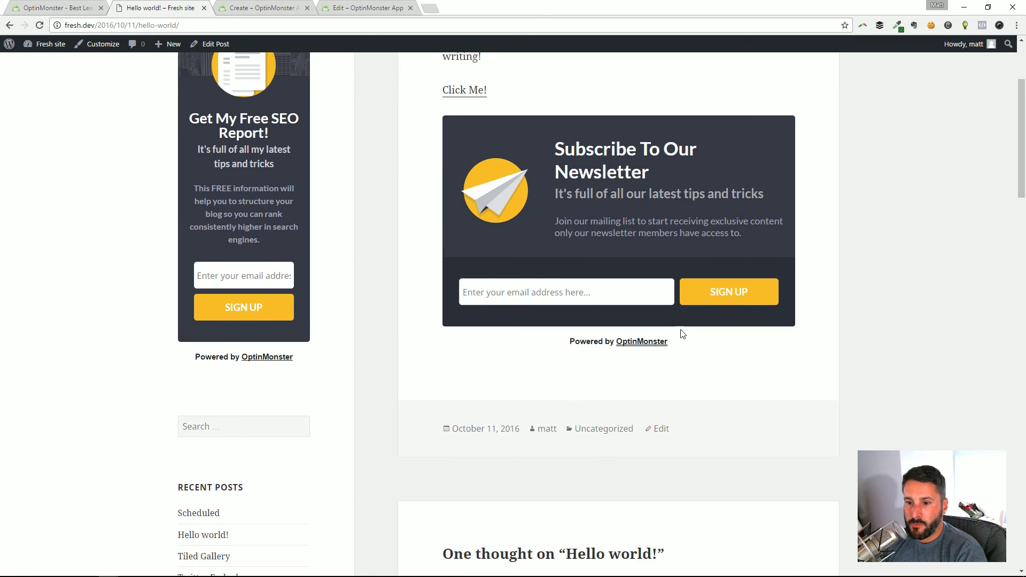
pyautogui.scroll(-4, 620, 324)
pyautogui.scroll(7, 643, 284)
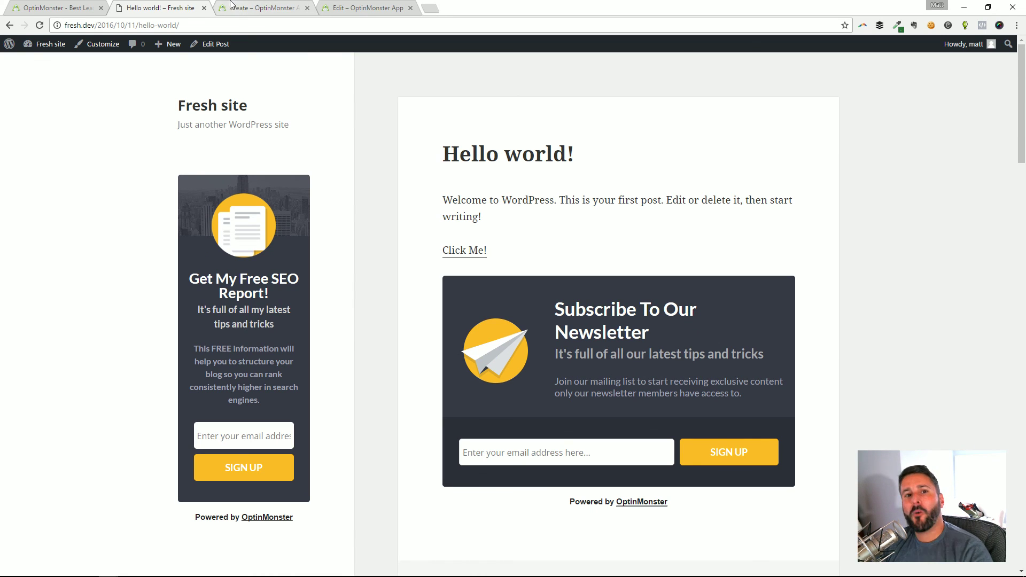
pyautogui.click(267, 7)
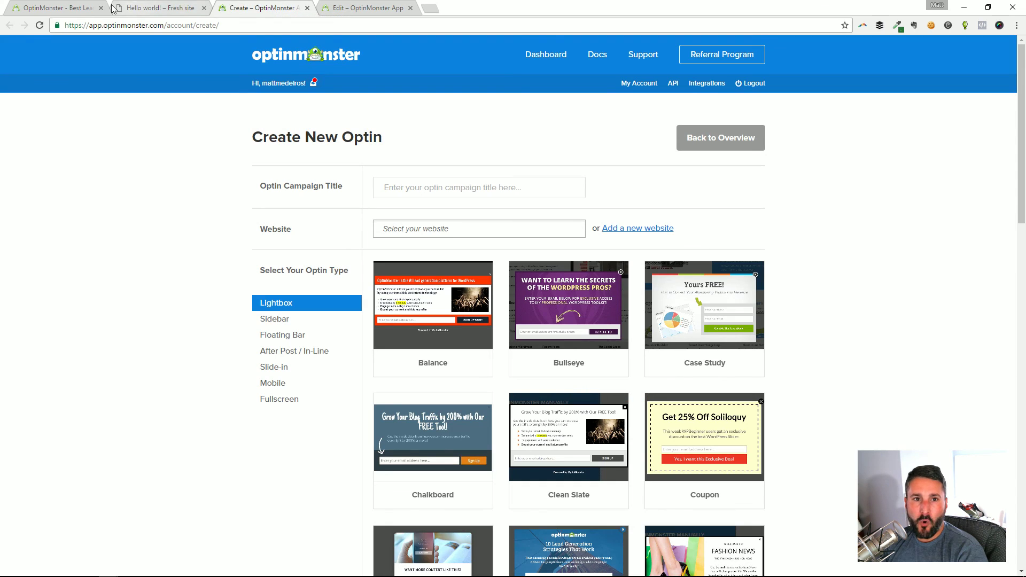
pyautogui.click(59, 7)
pyautogui.scroll(5, 255, 171)
pyautogui.scroll(13, 255, 171)
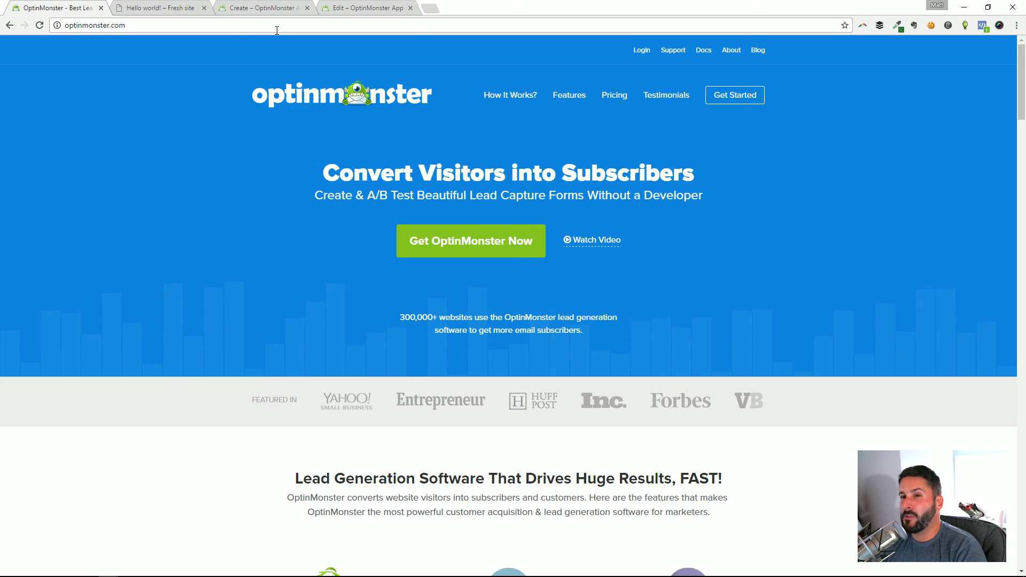
pyautogui.click(292, 5)
pyautogui.scroll(-7, 407, 87)
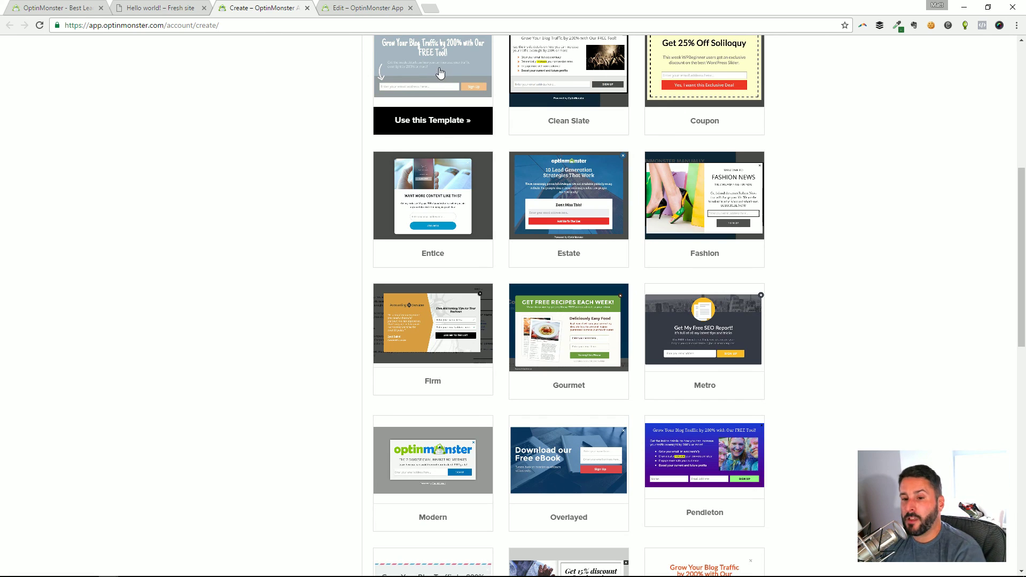
pyautogui.scroll(7, 441, 74)
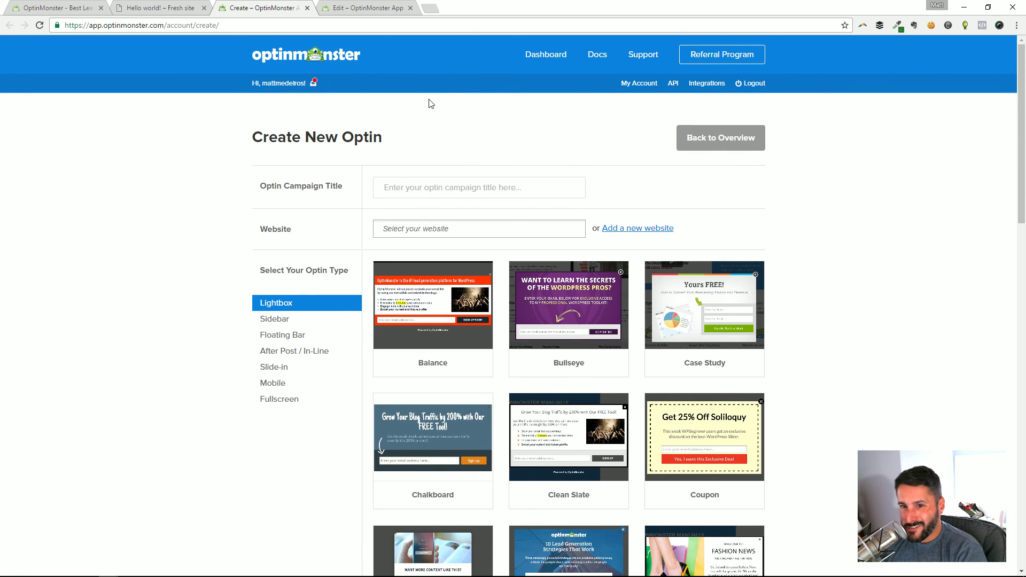
pyautogui.click(367, 7)
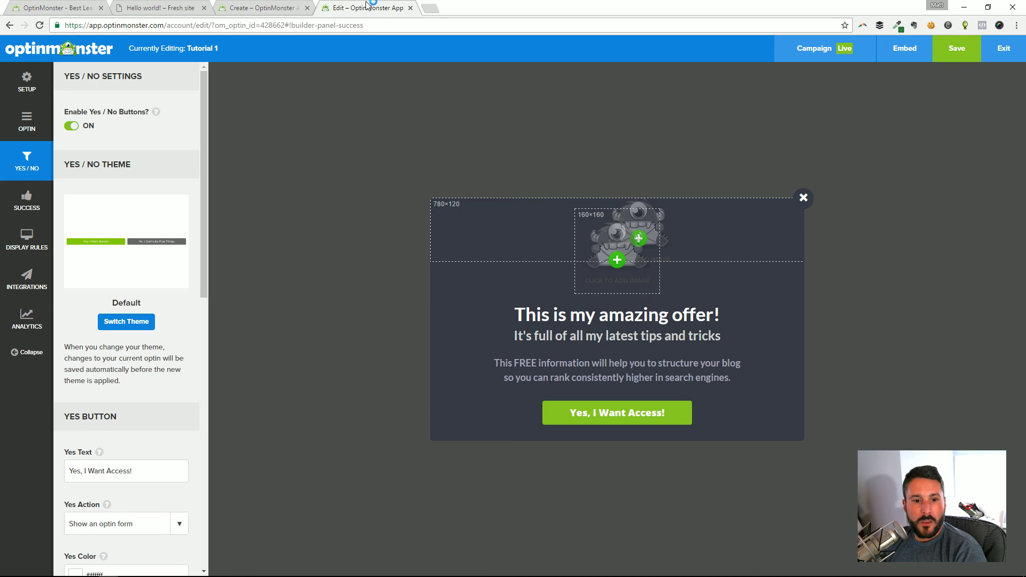